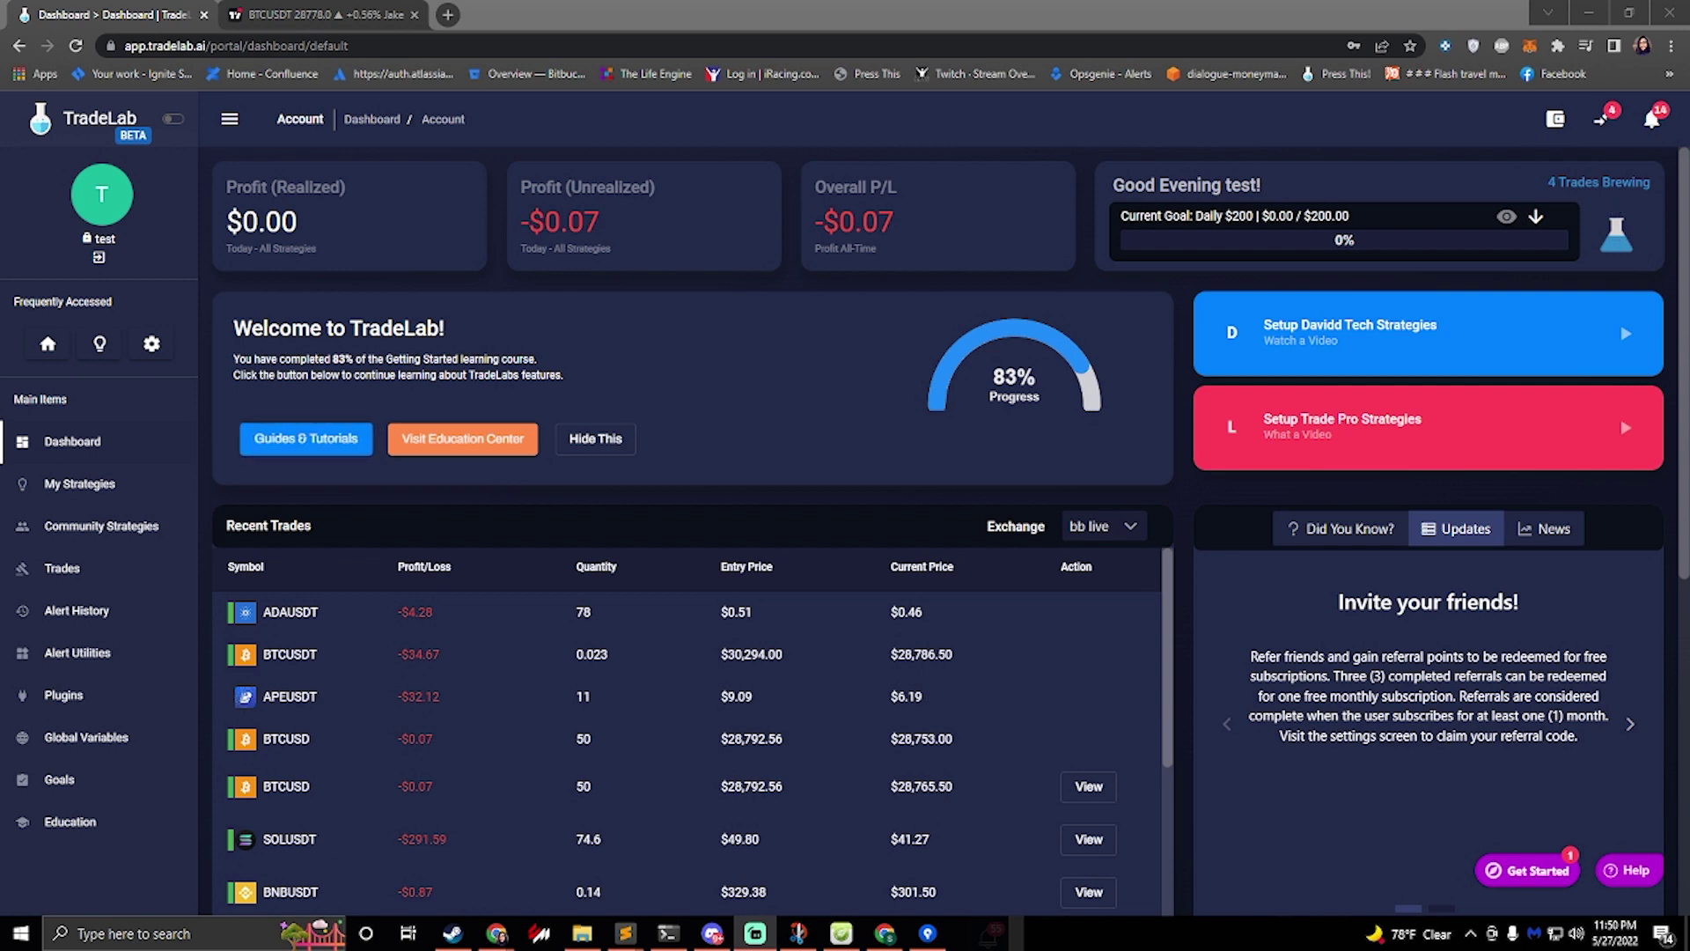
Copy the JaZYoN Bot community strategy (12 rules, ADAUSDT) into My Strategies
click(88, 527)
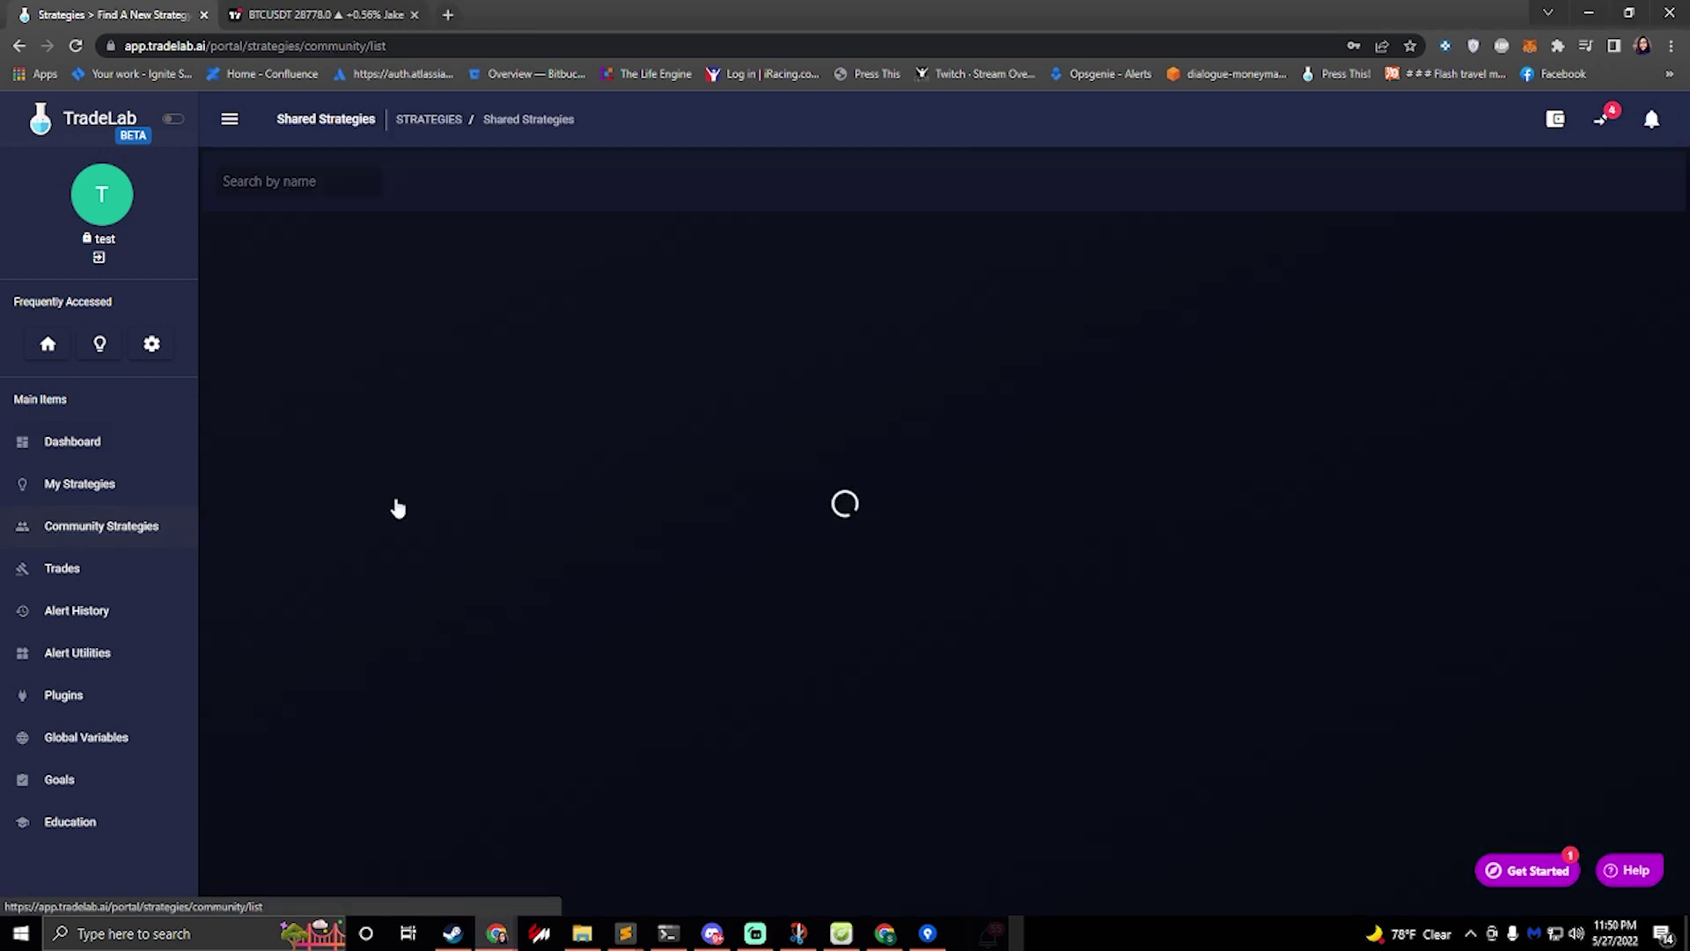
scroll(597, 521, down, 6)
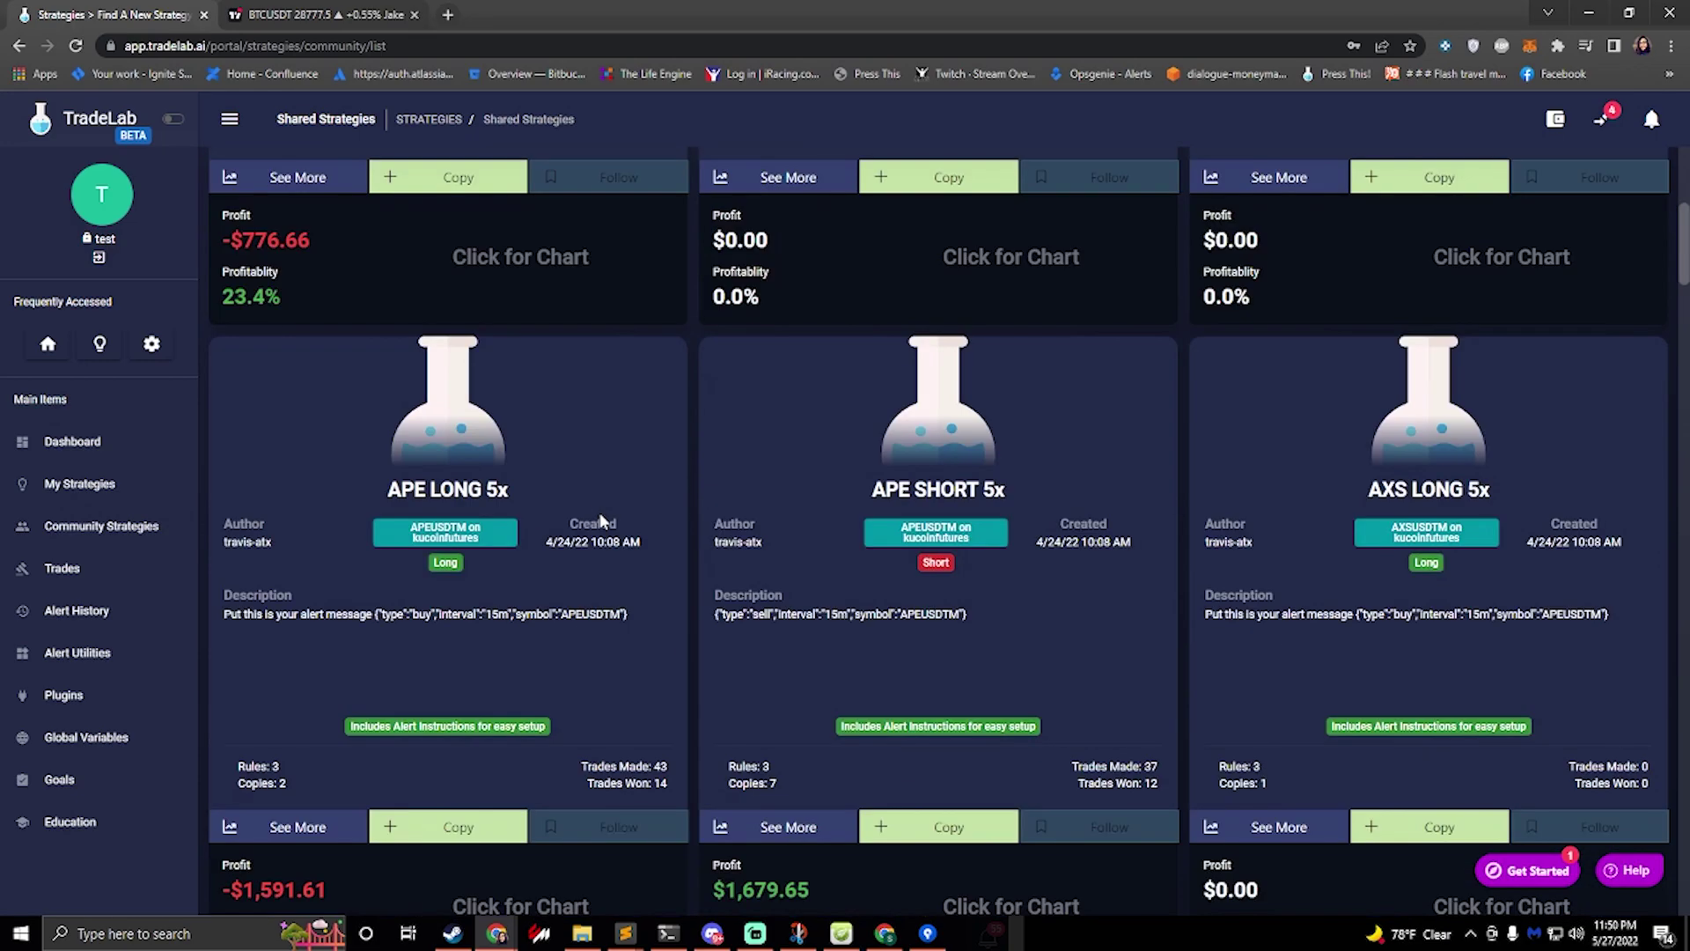
scroll(599, 512, down, 19)
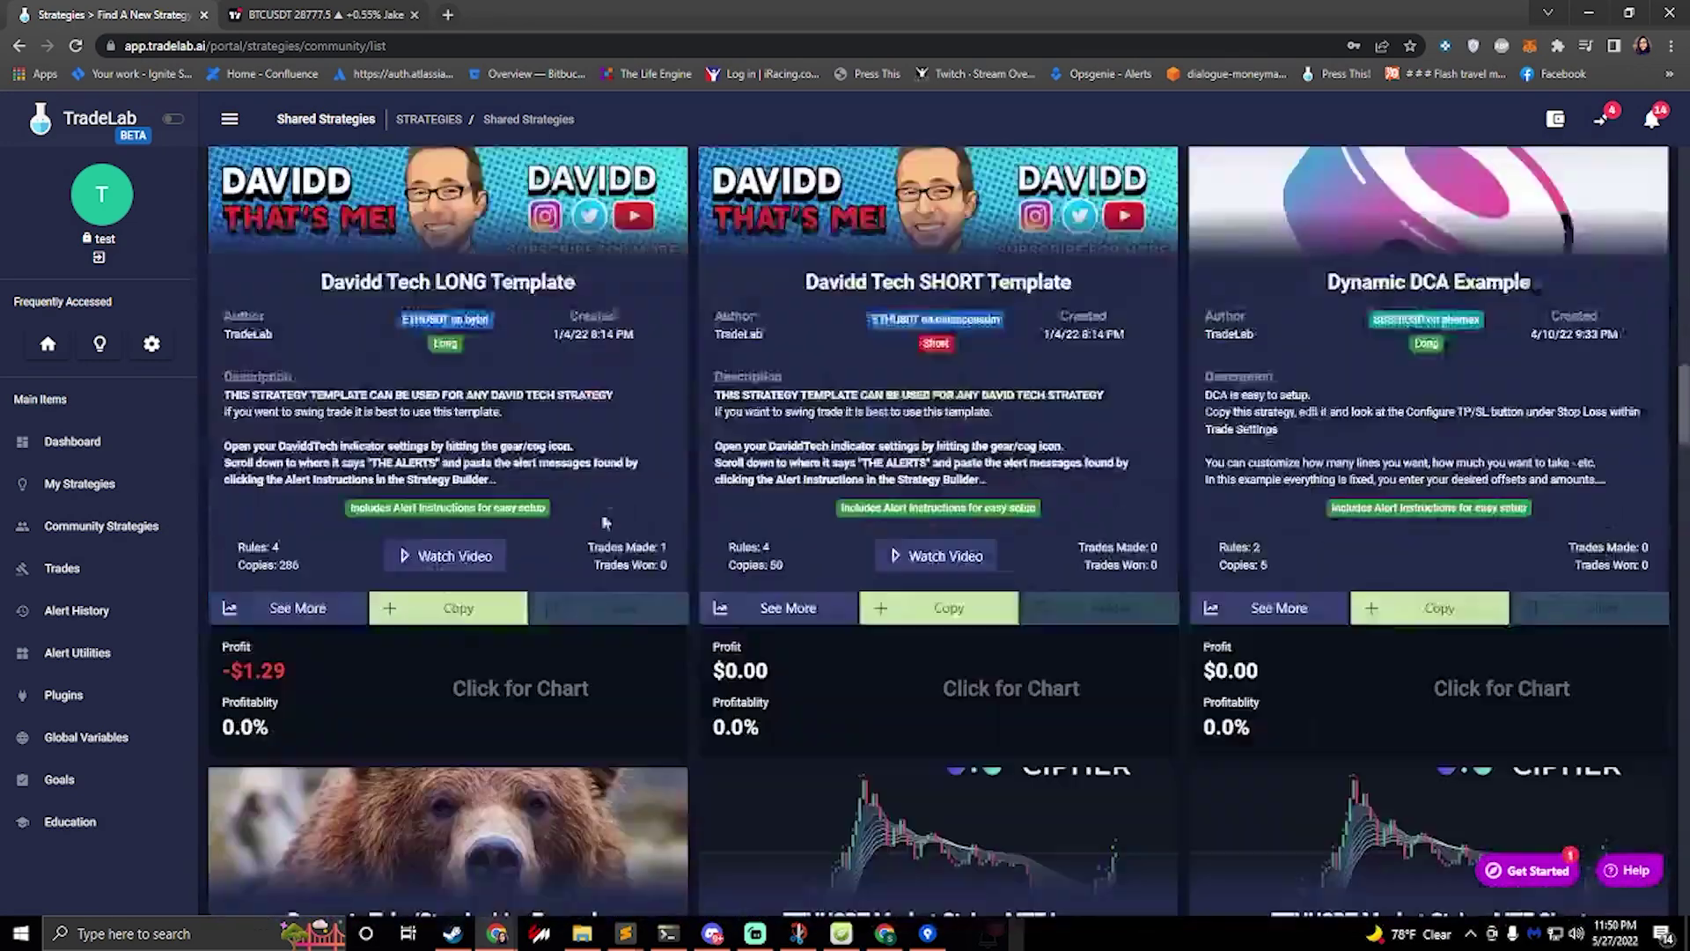
scroll(607, 512, down, 20)
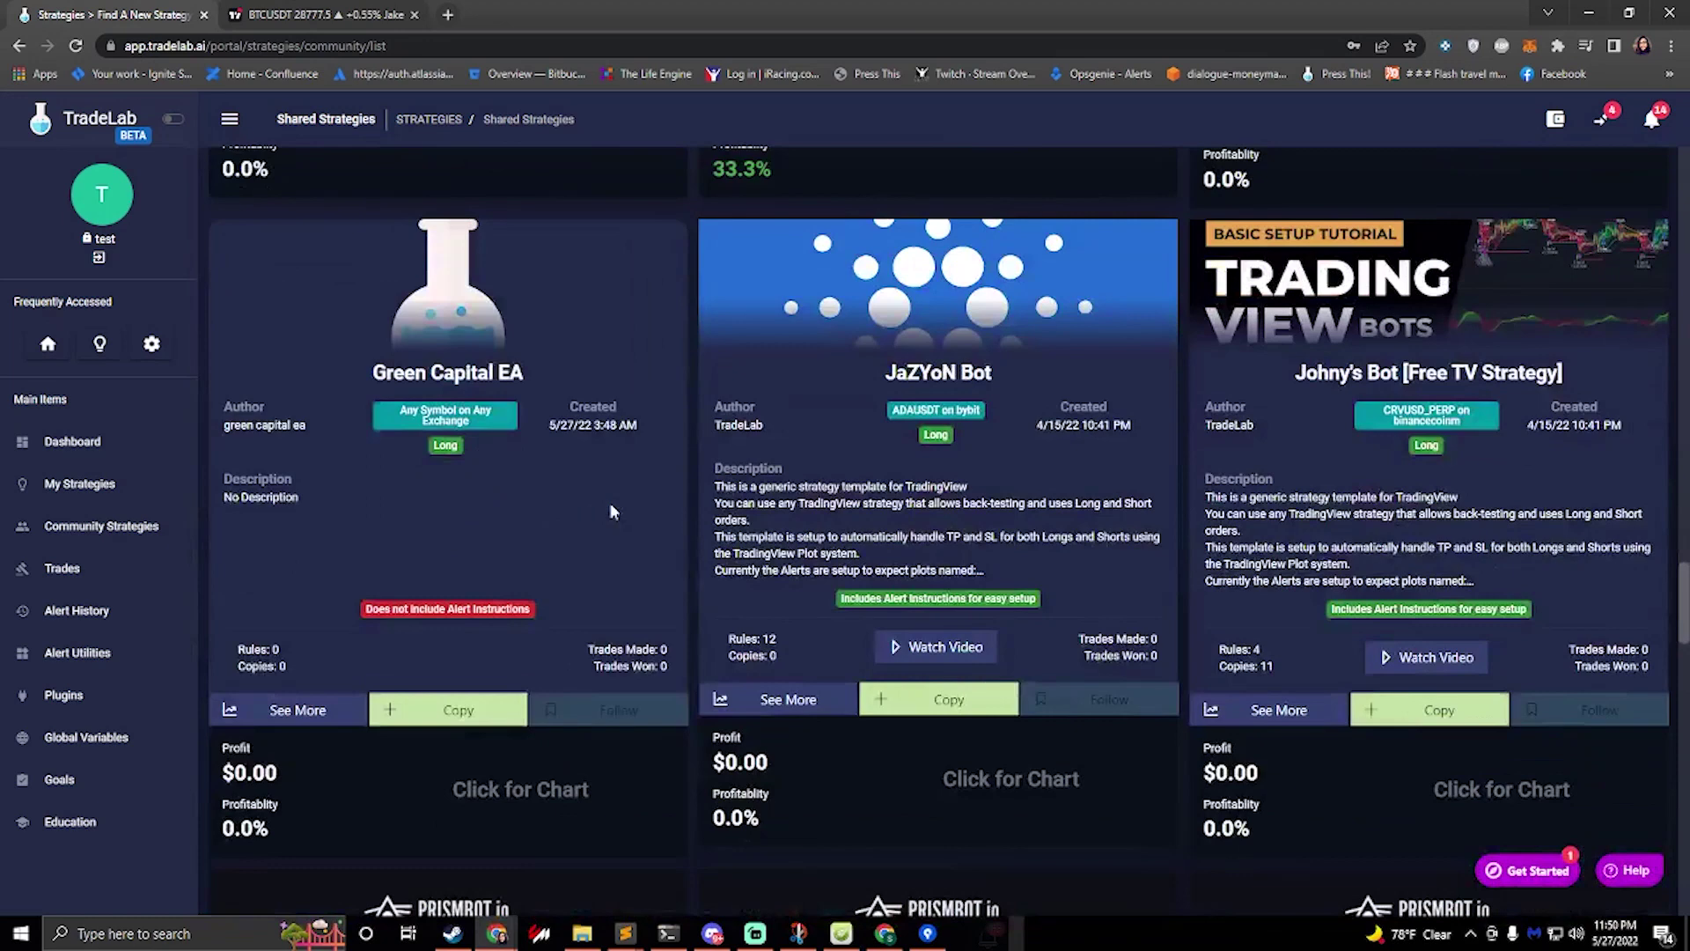
drag(877, 375, 1037, 379)
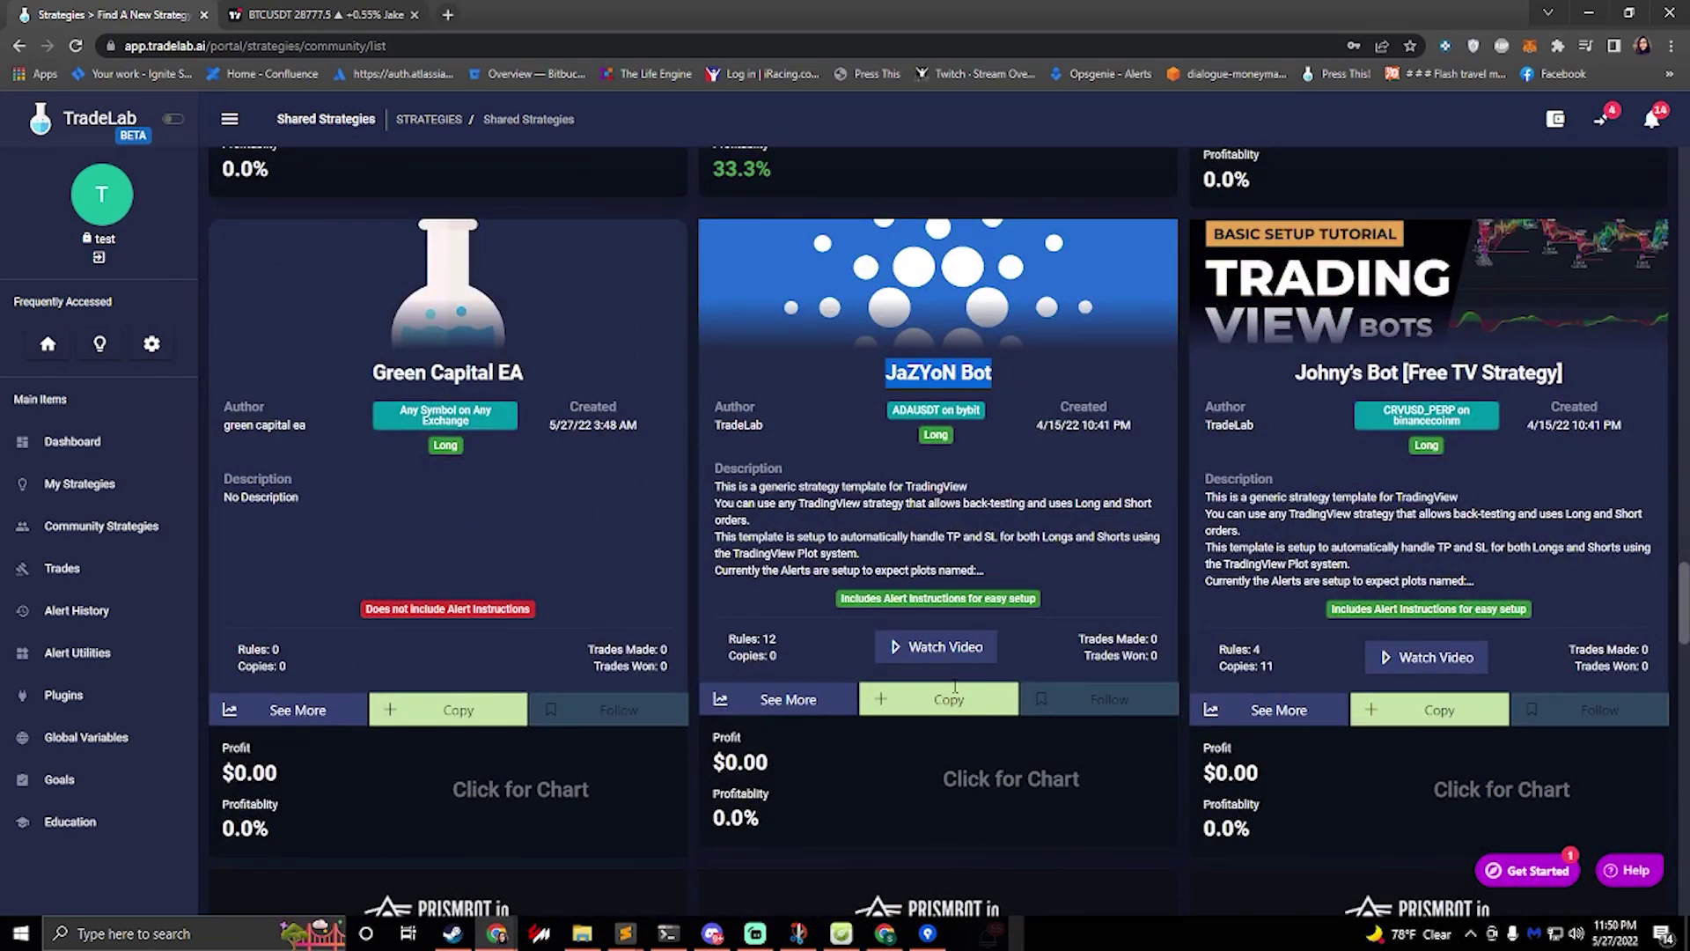
click(926, 704)
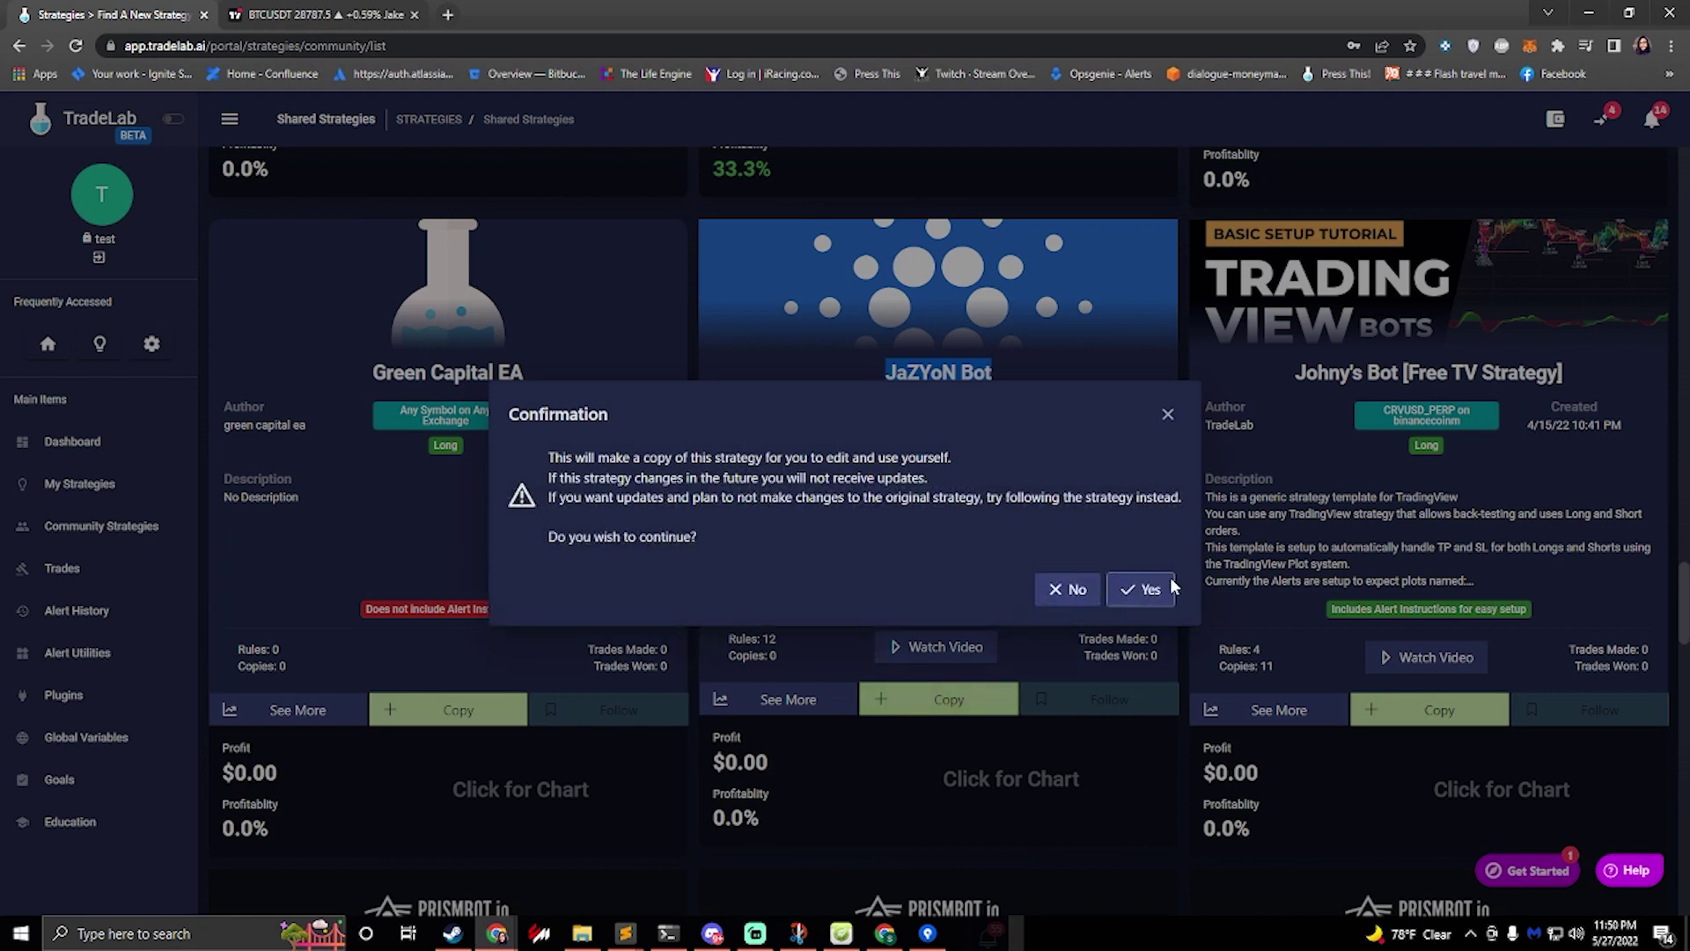
click(1168, 585)
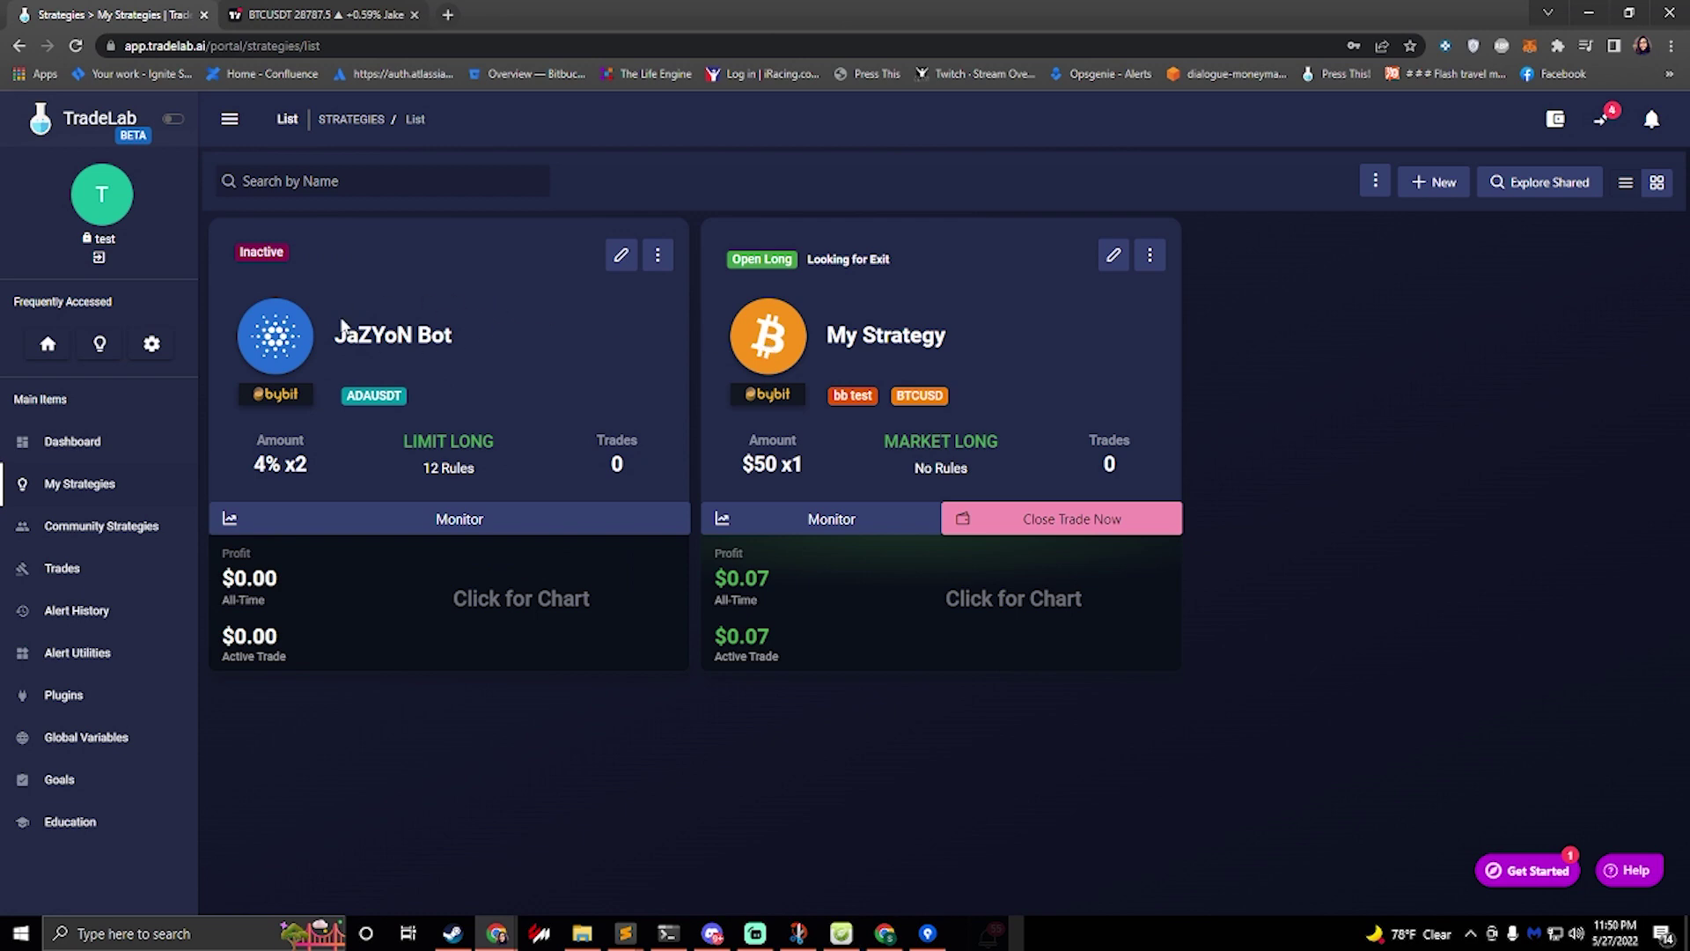
Open the copied JaZYoN Bot strategy in the strategy editor
click(619, 262)
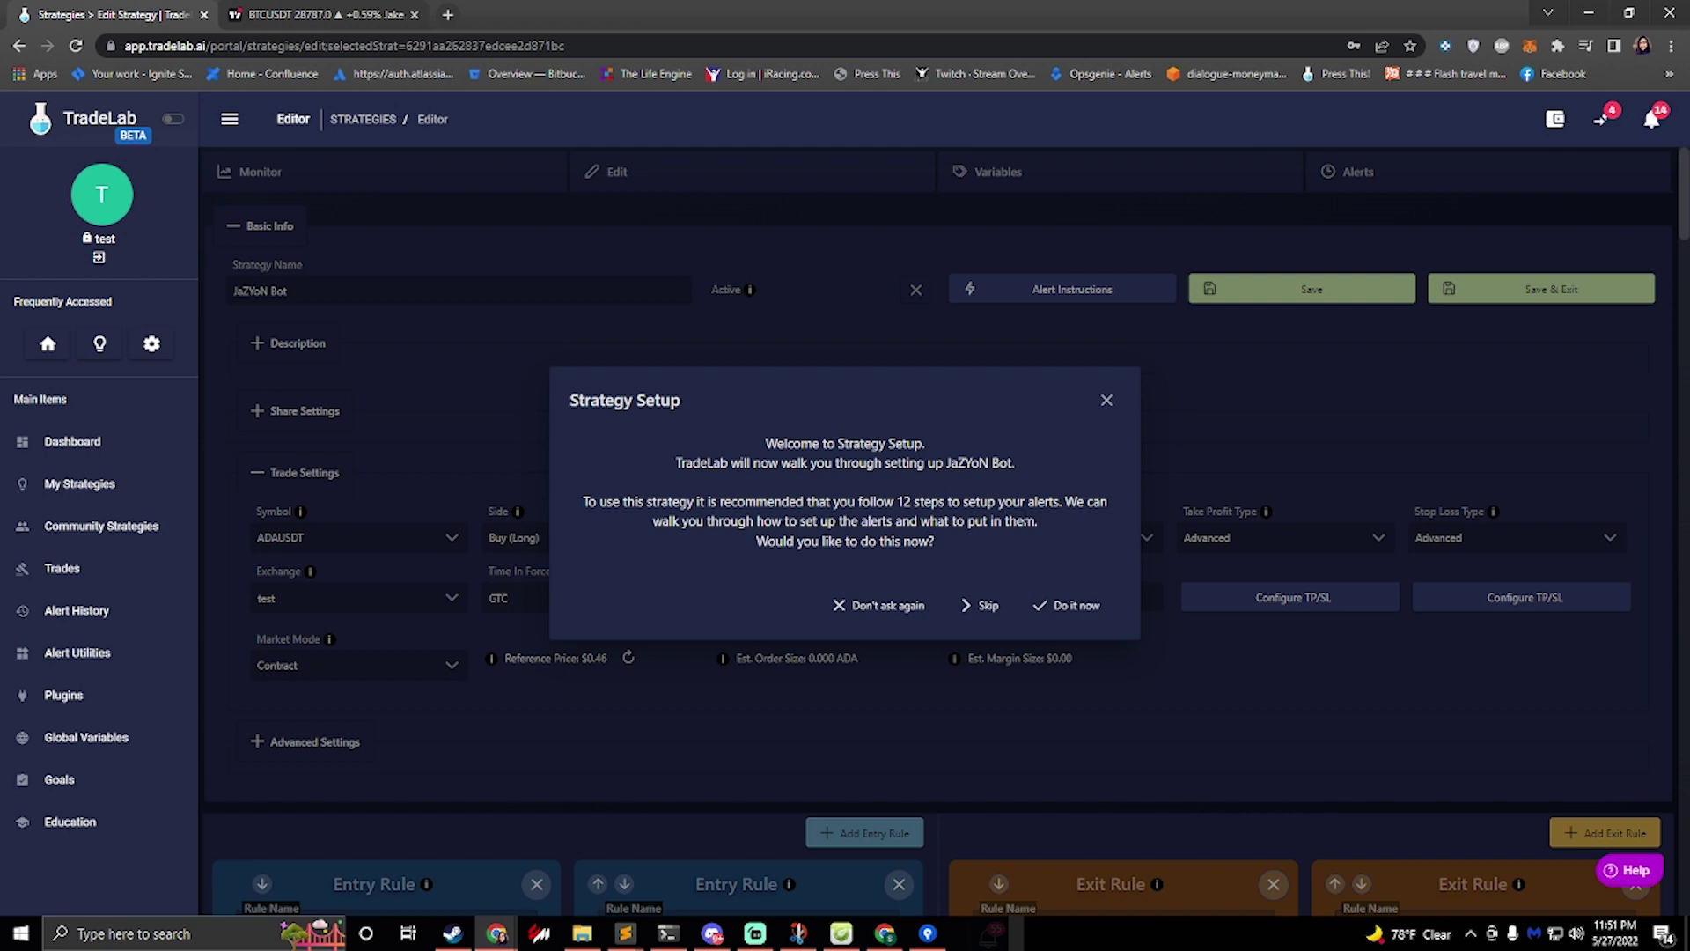
Start the guided setup and keep ADAUSDT as the trading symbol
click(1075, 606)
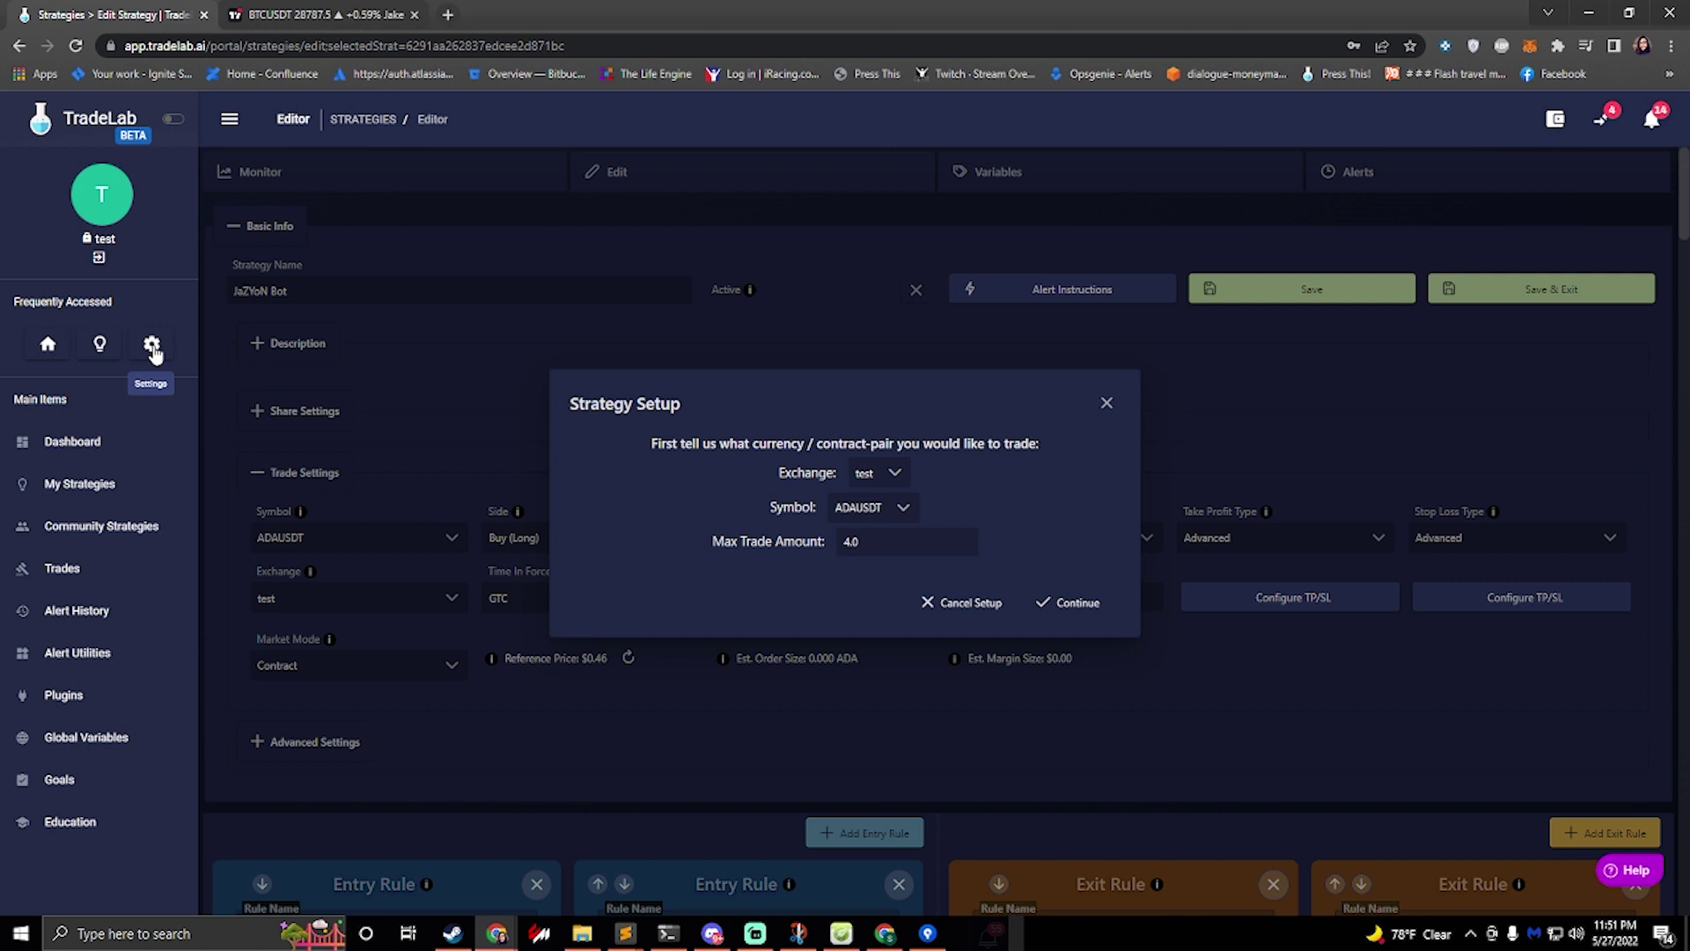
click(889, 513)
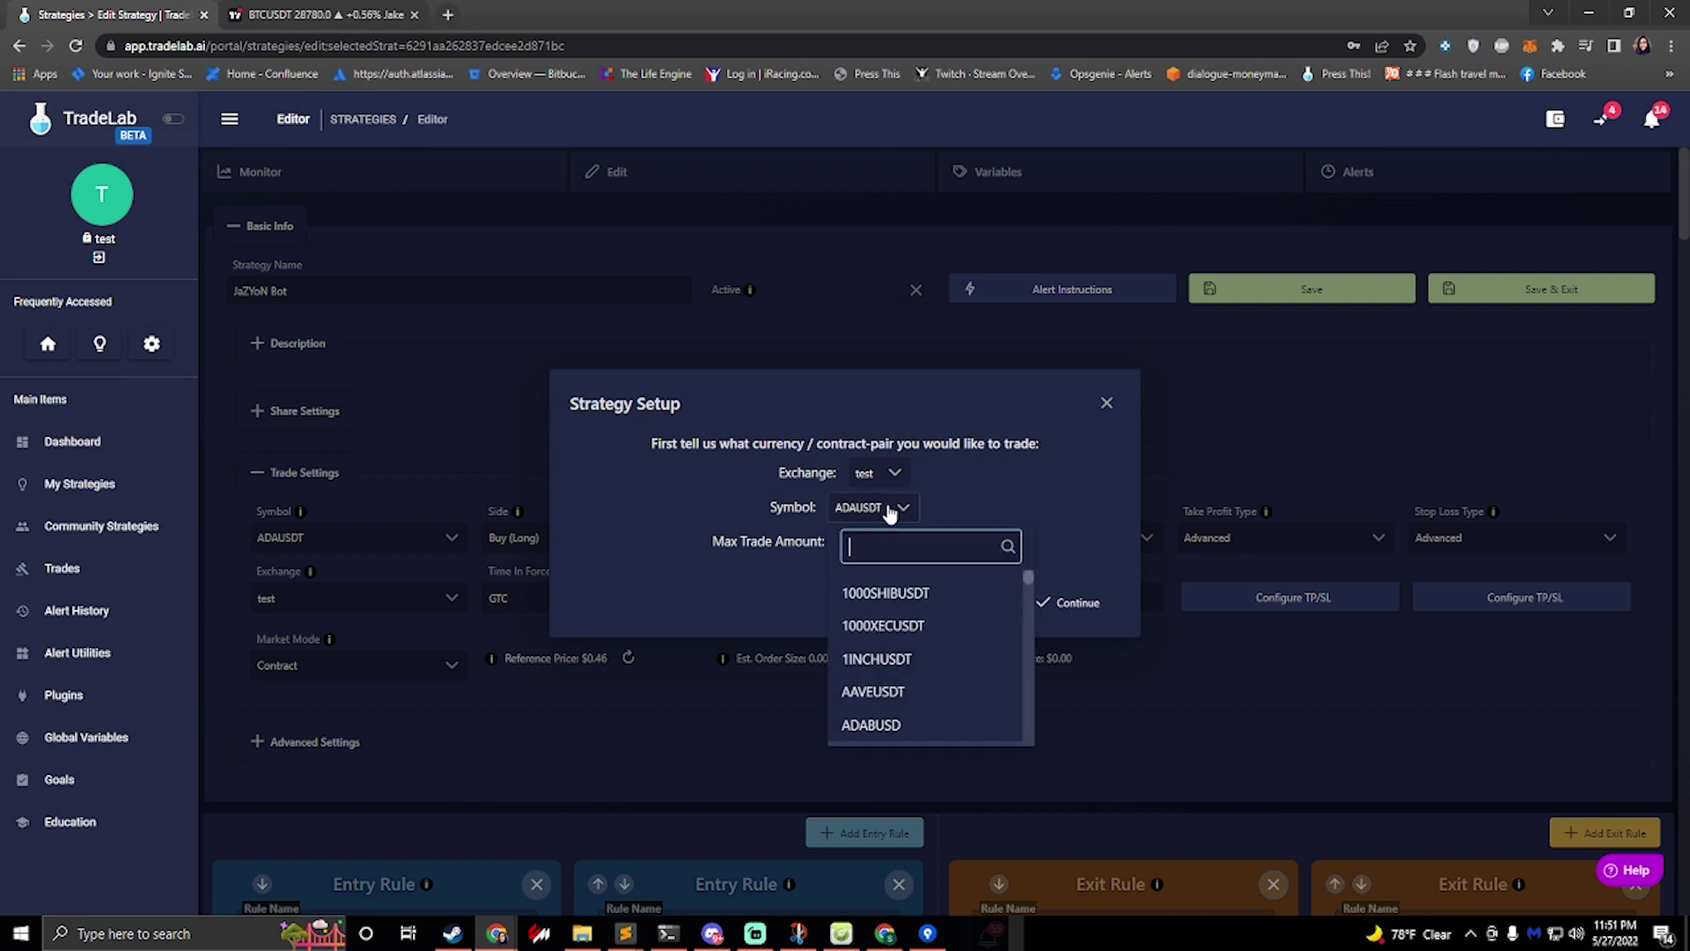
click(981, 509)
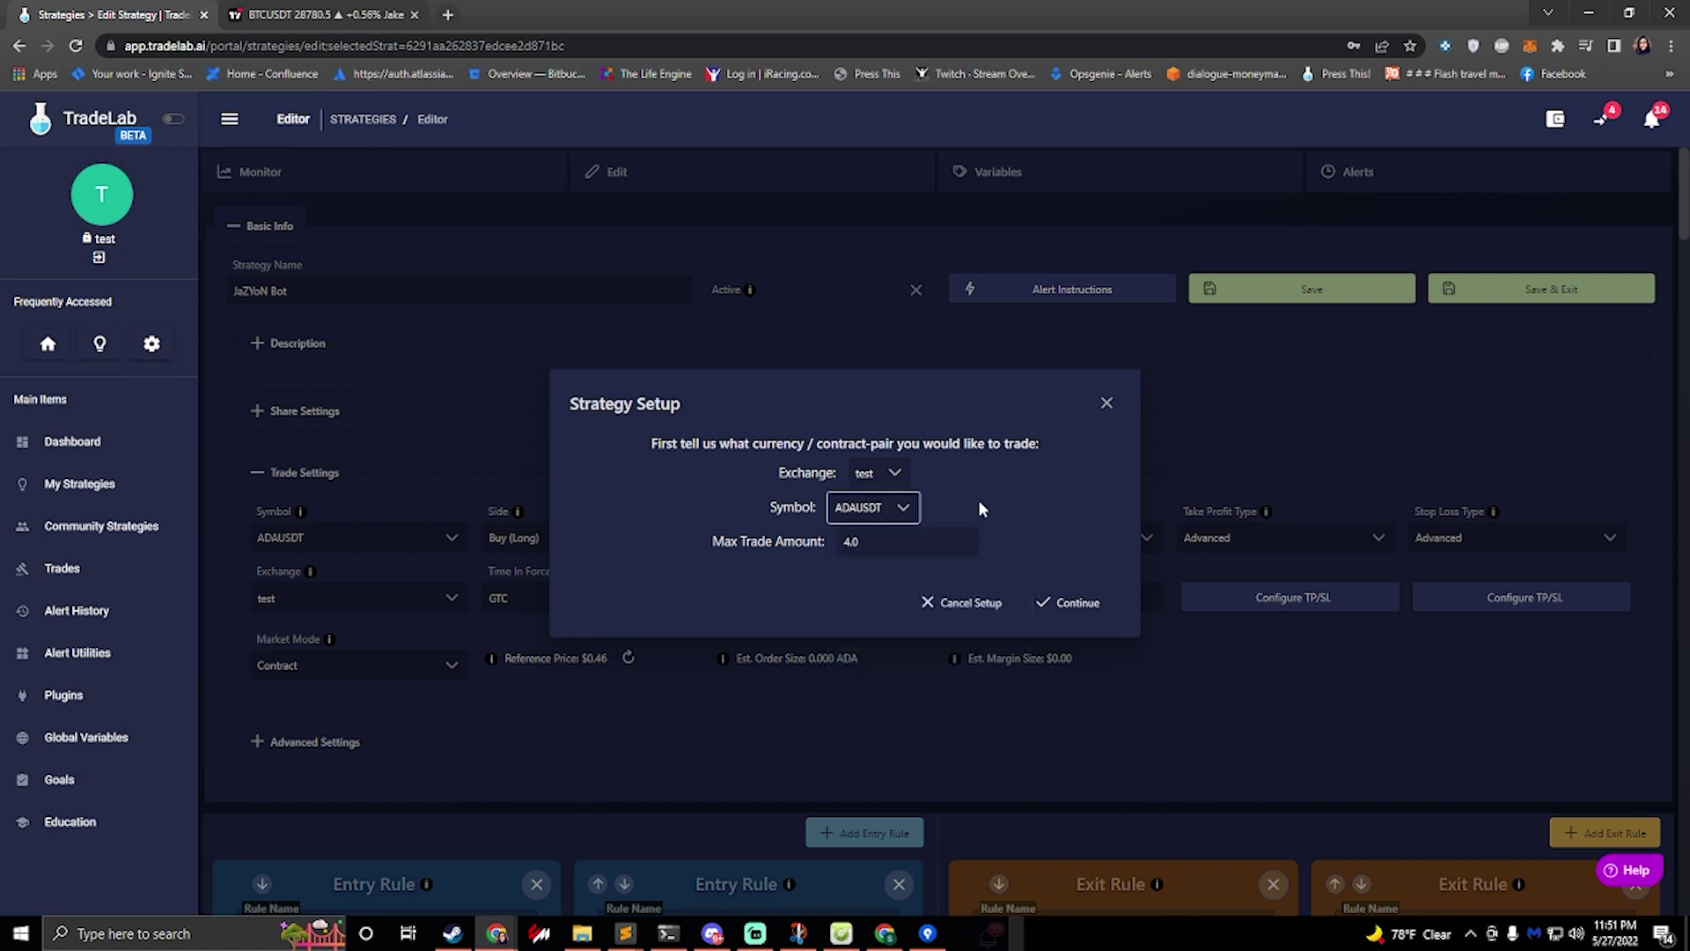
Change the max trade amount from 4.0 to 8.0
click(891, 538)
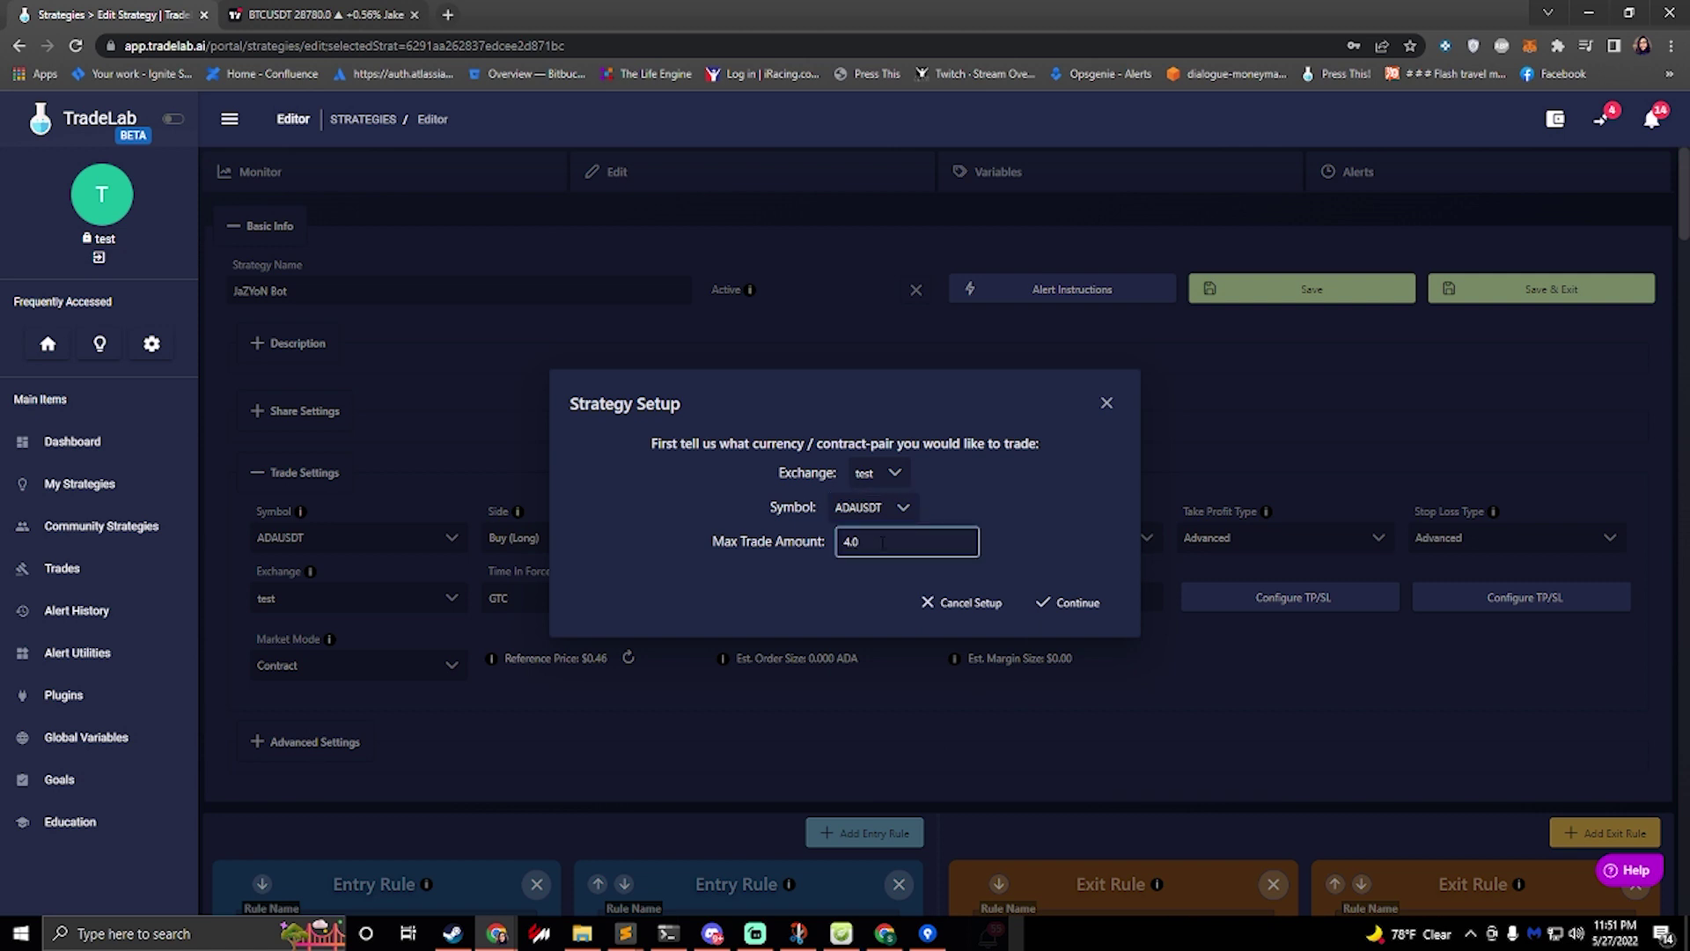
double_click(882, 542)
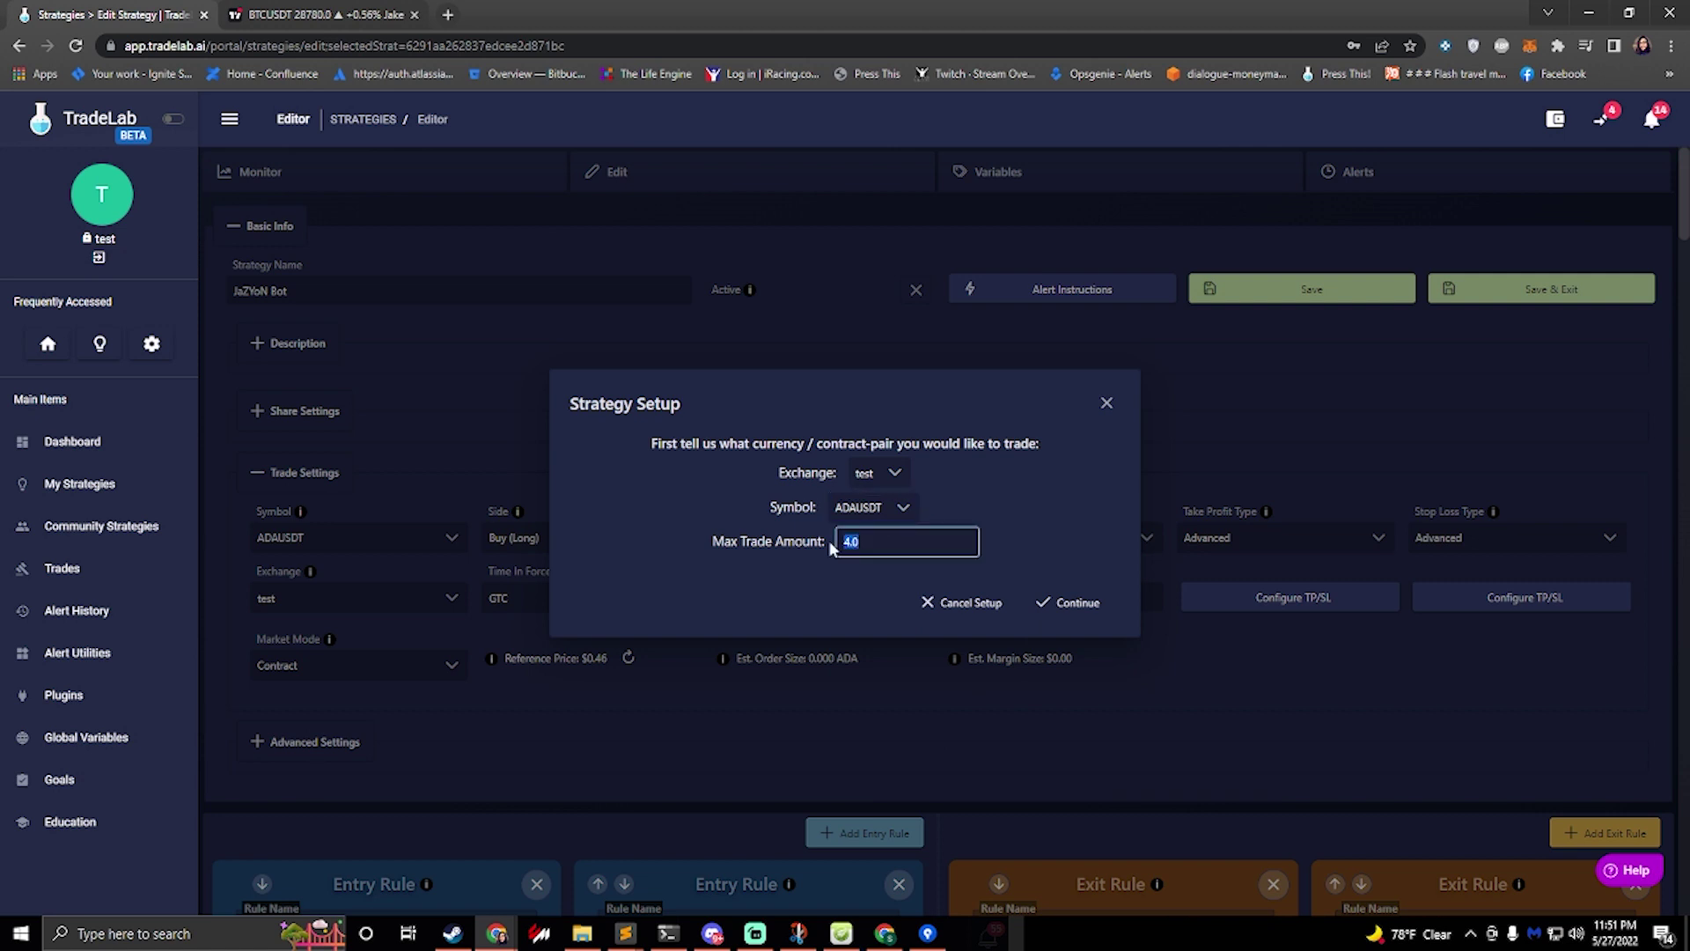
click(883, 542)
drag(886, 542, 826, 546)
click(848, 541)
Confirm the exchange, symbol and amount step, then show the L X1 alert details
click(1075, 603)
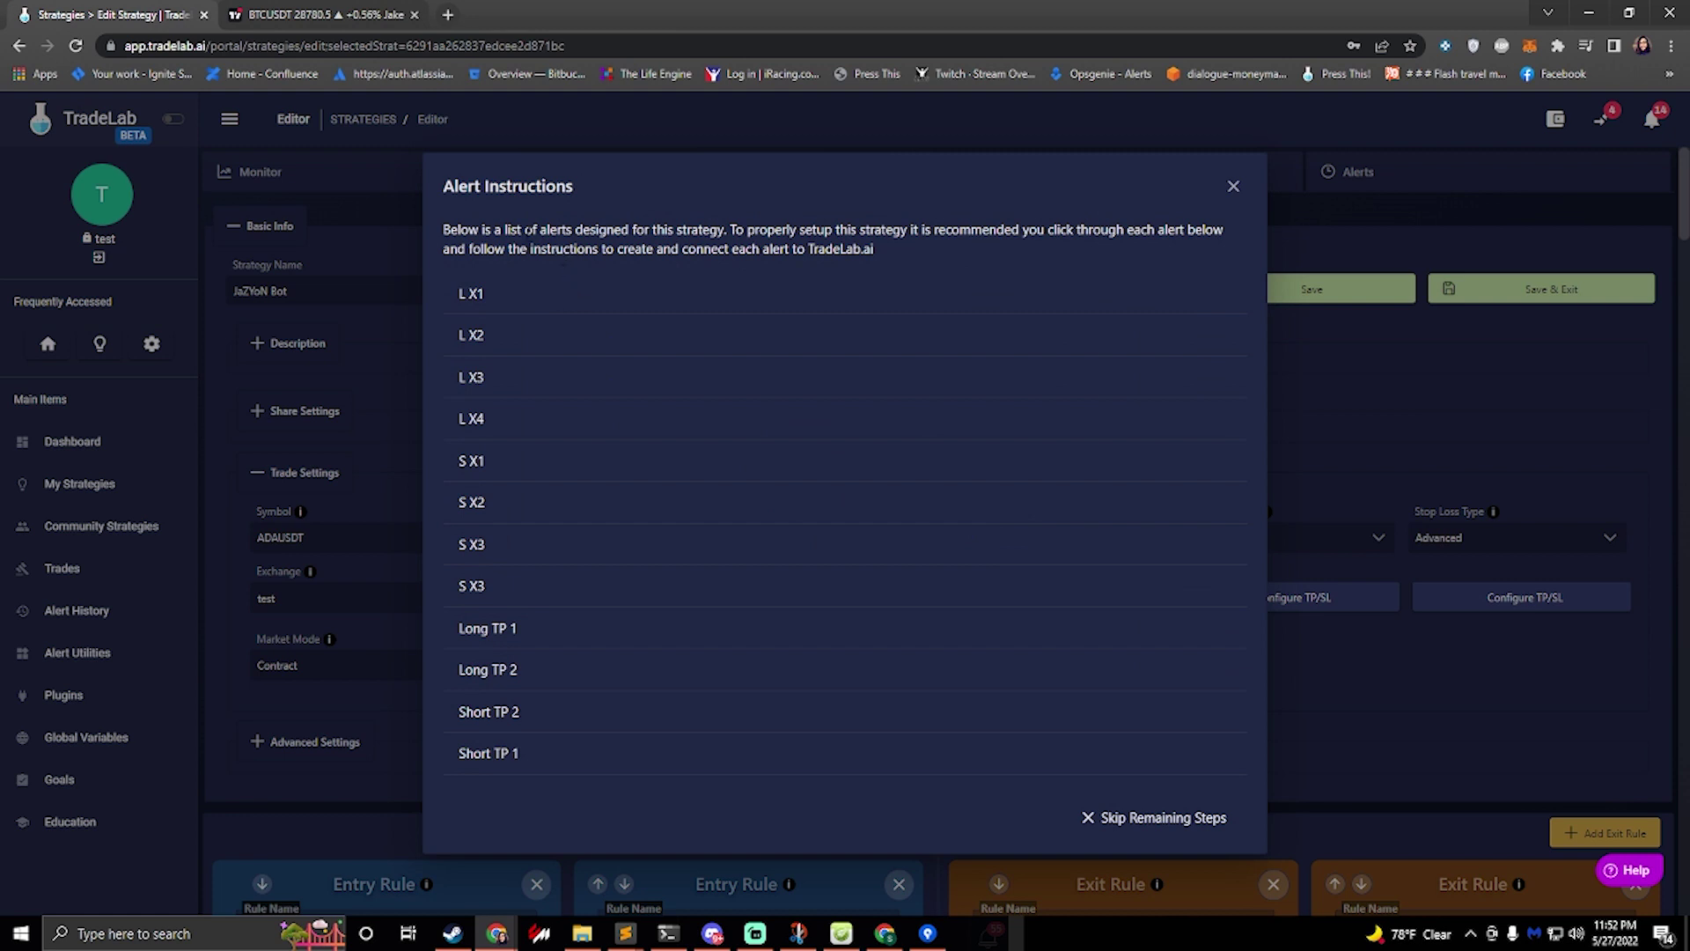
click(502, 297)
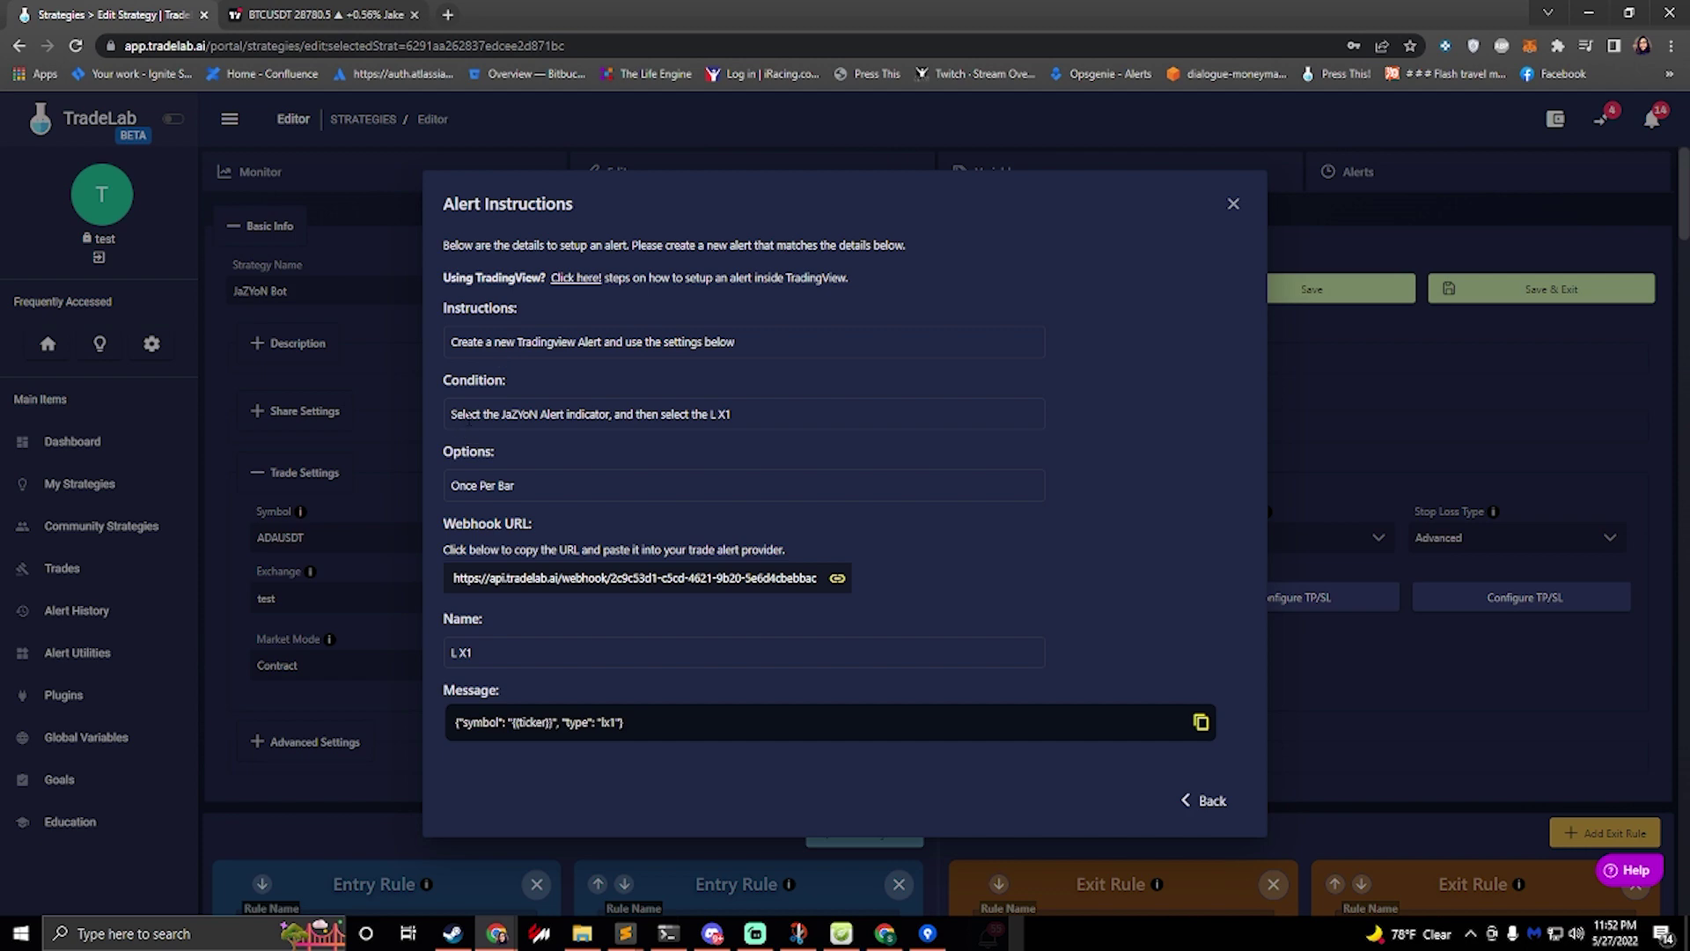
Switch to the TradingView BTCUSDT 1h chart and dismiss the Create Alert form
click(316, 14)
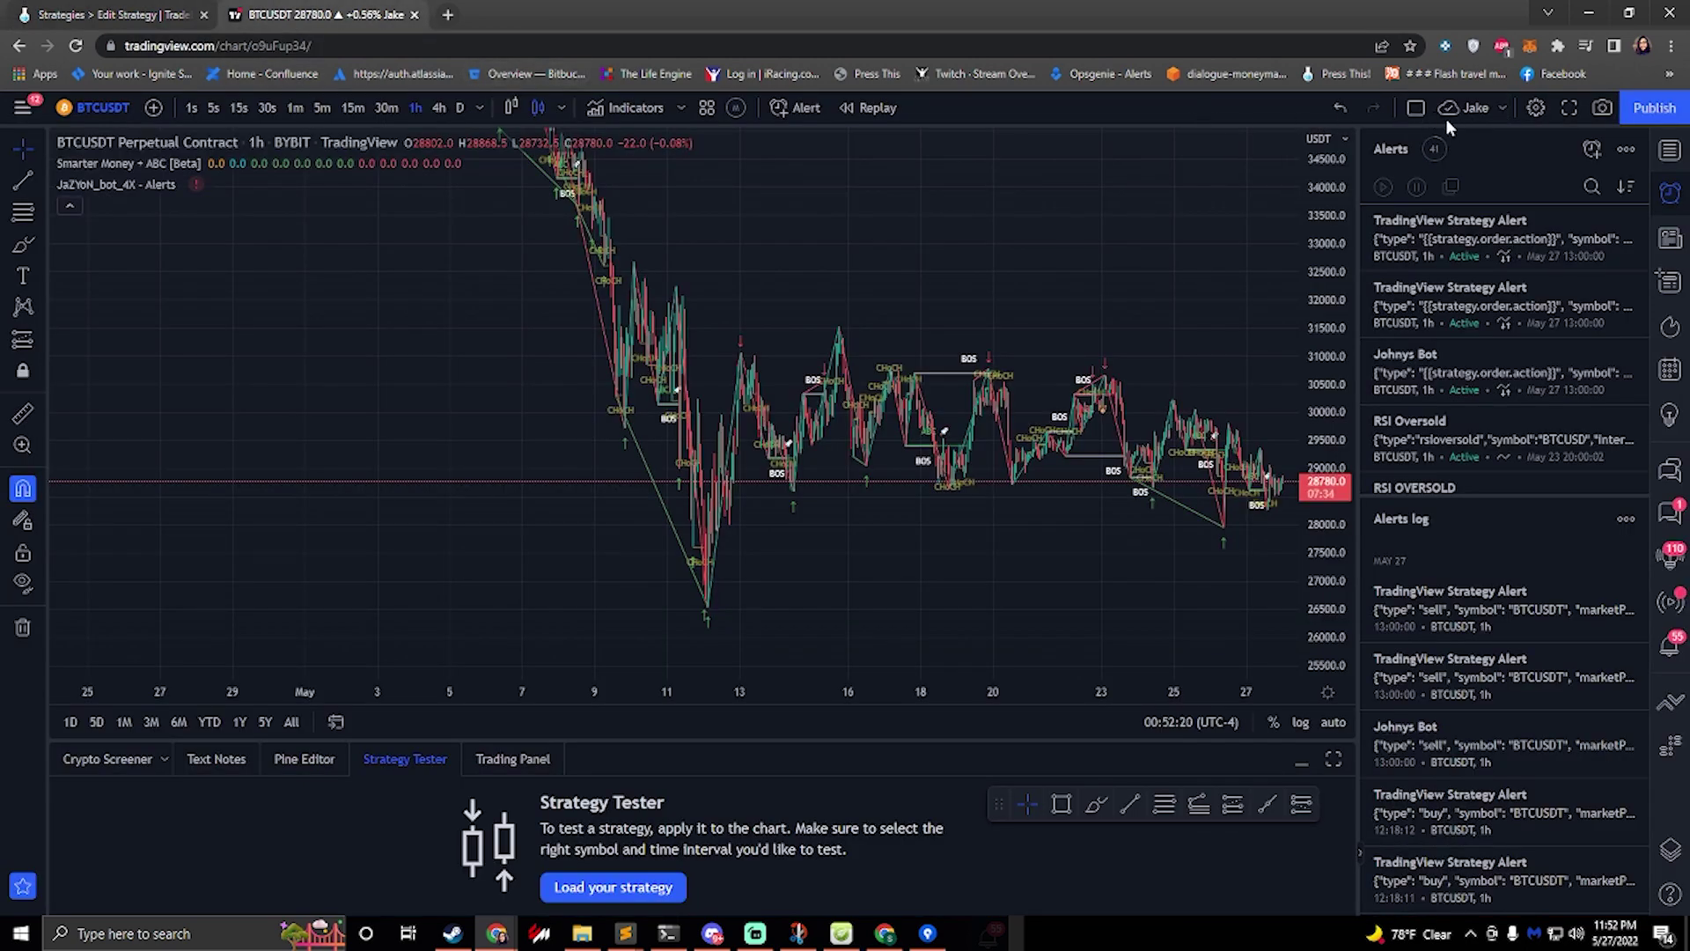
click(1590, 151)
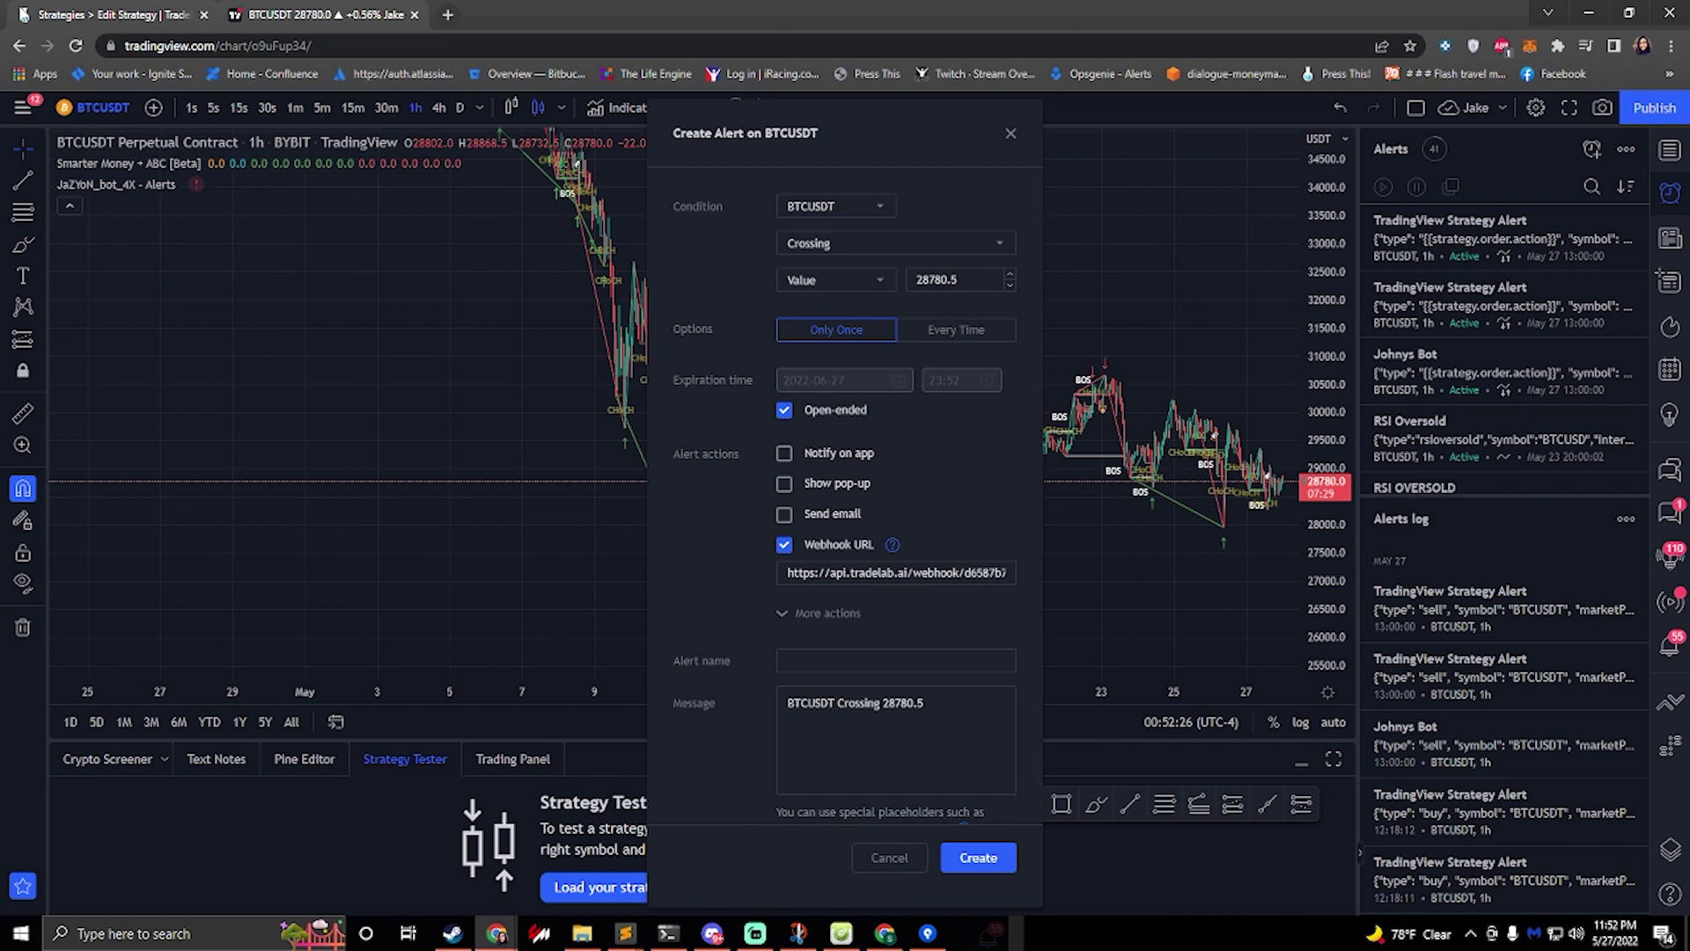
click(117, 19)
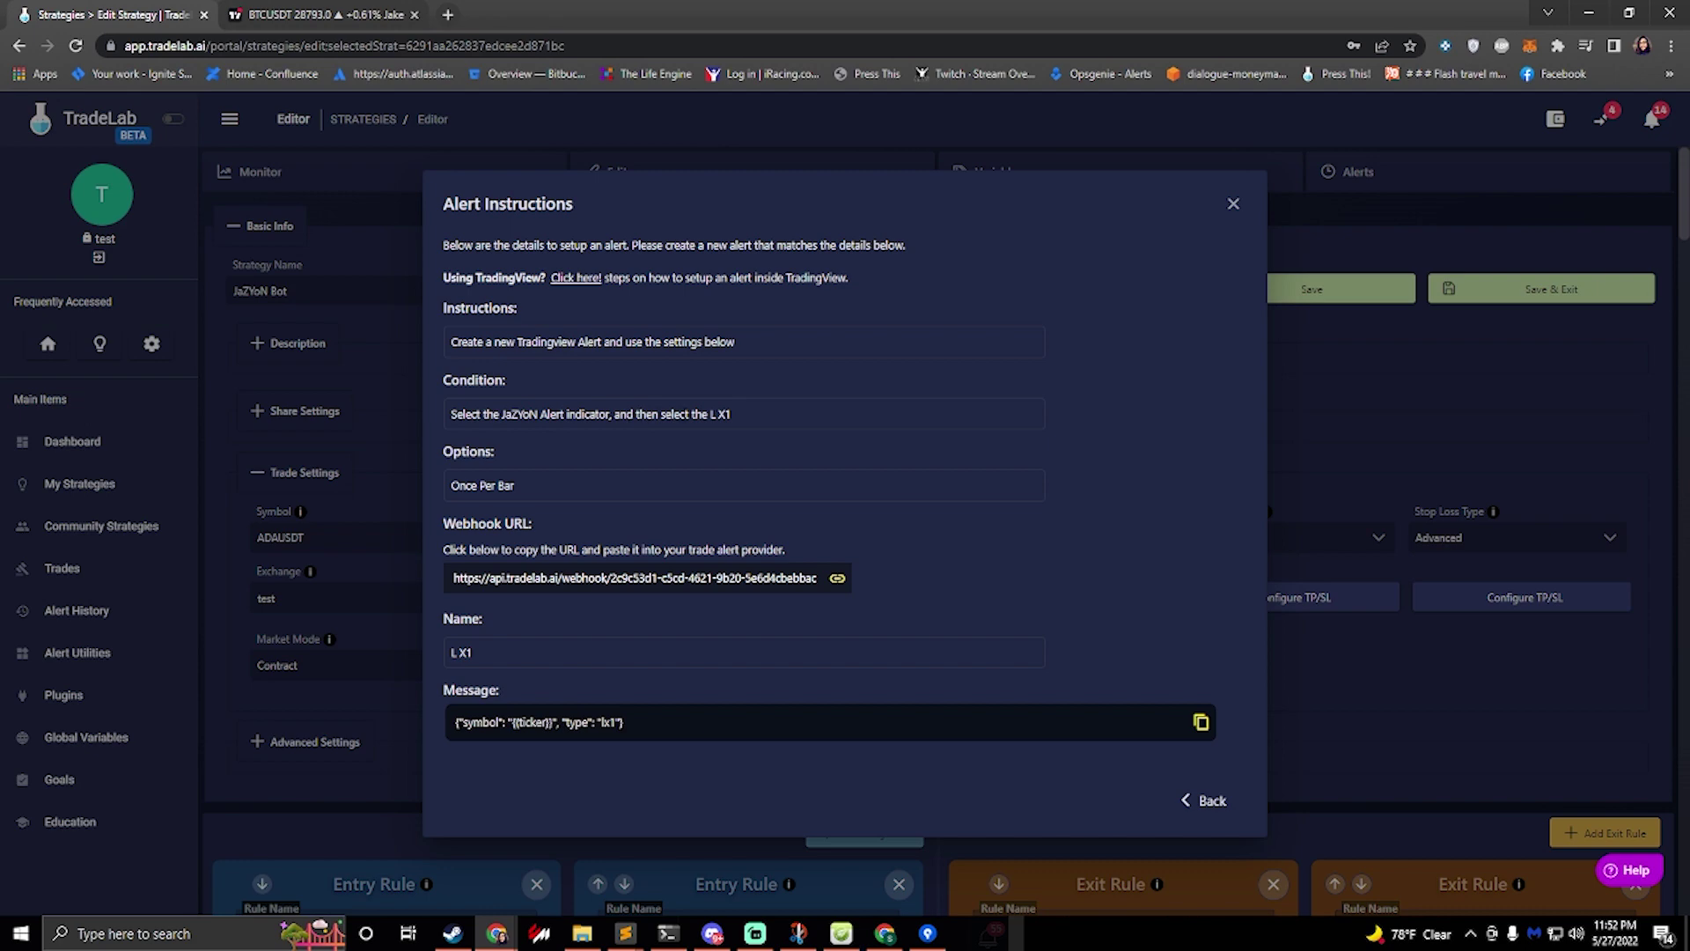
click(345, 16)
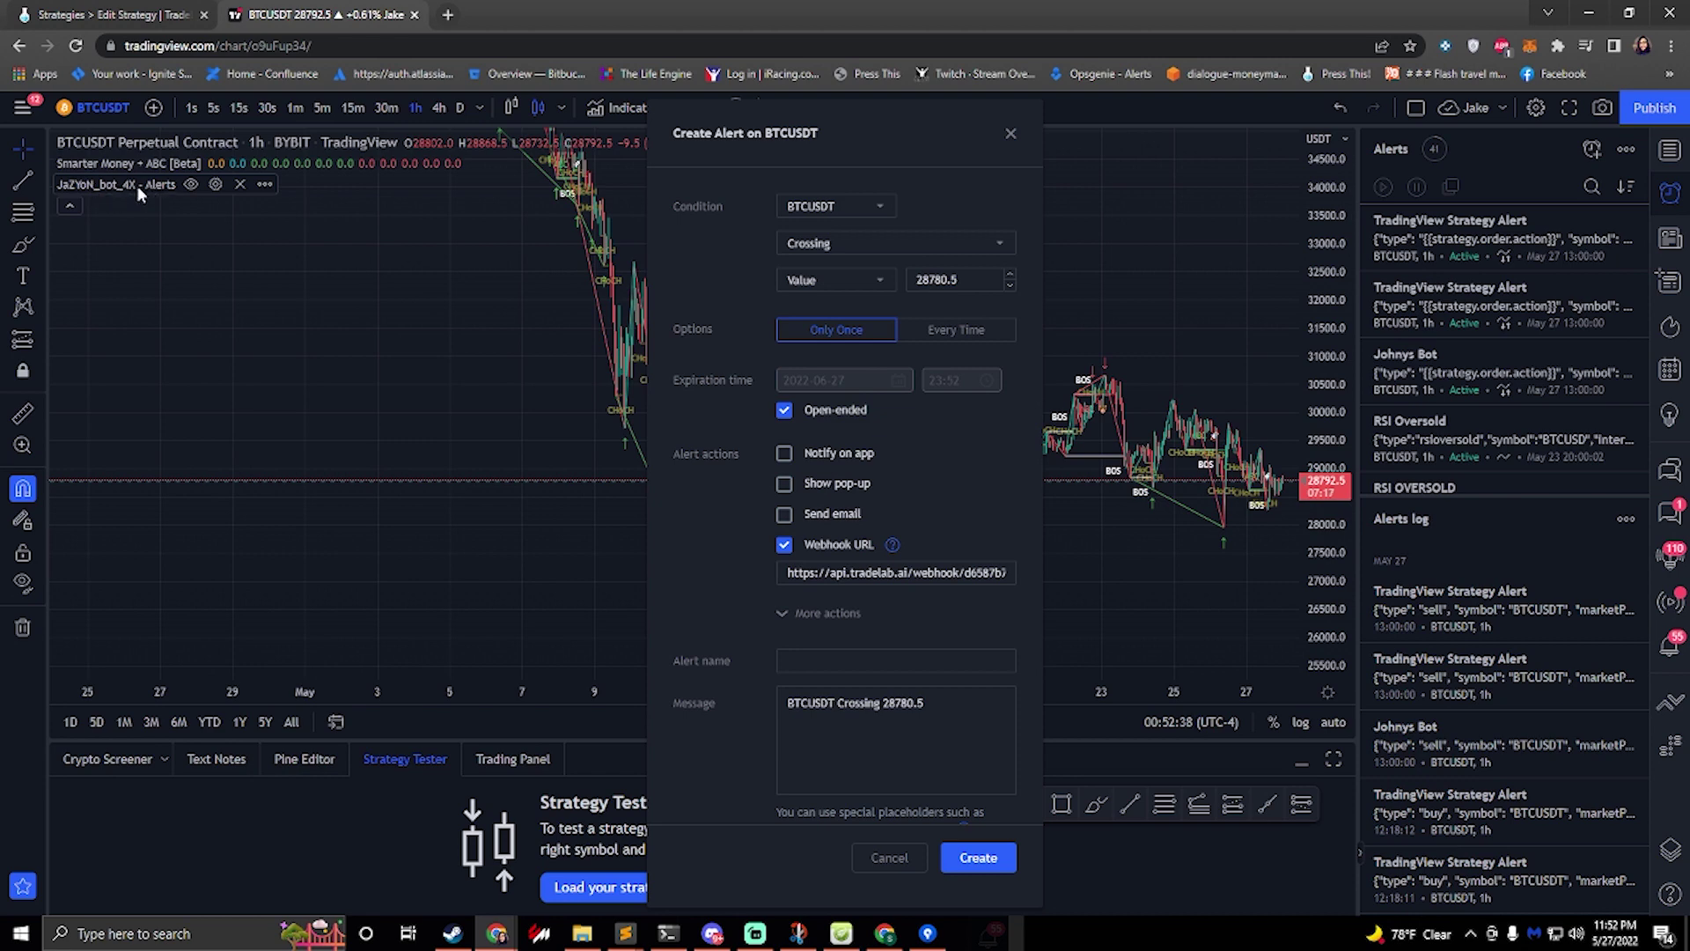
click(1010, 133)
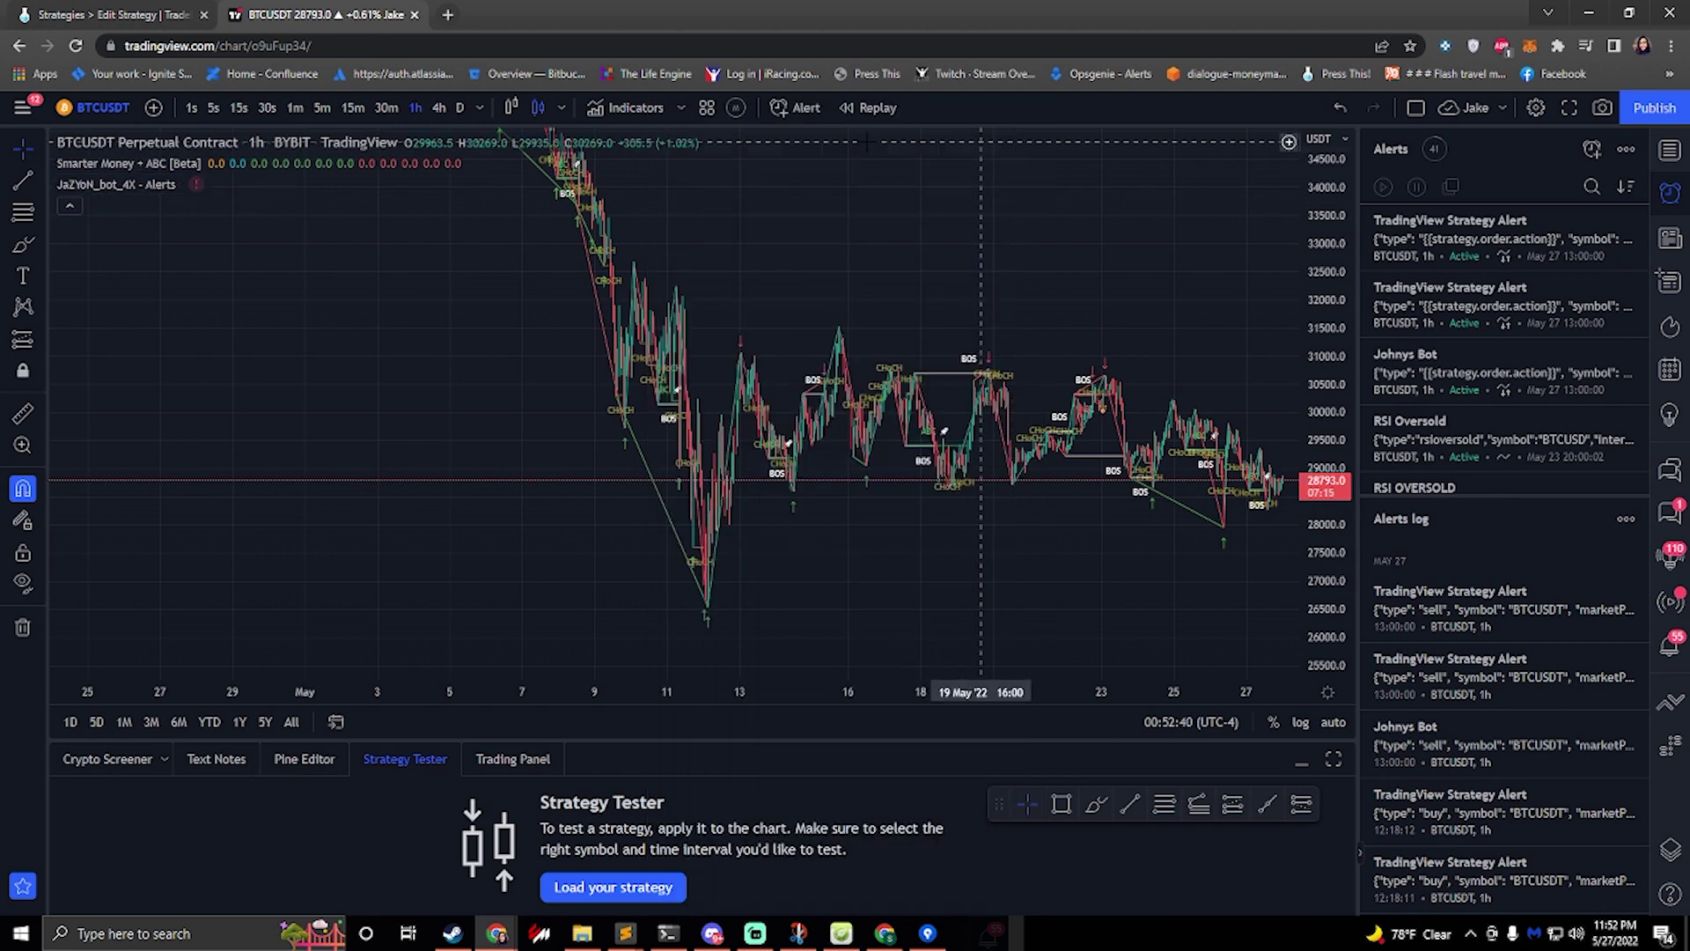
Search indicators for 'jazyon' and review the JaZYoN_bot_4X - Alerts script page
click(627, 113)
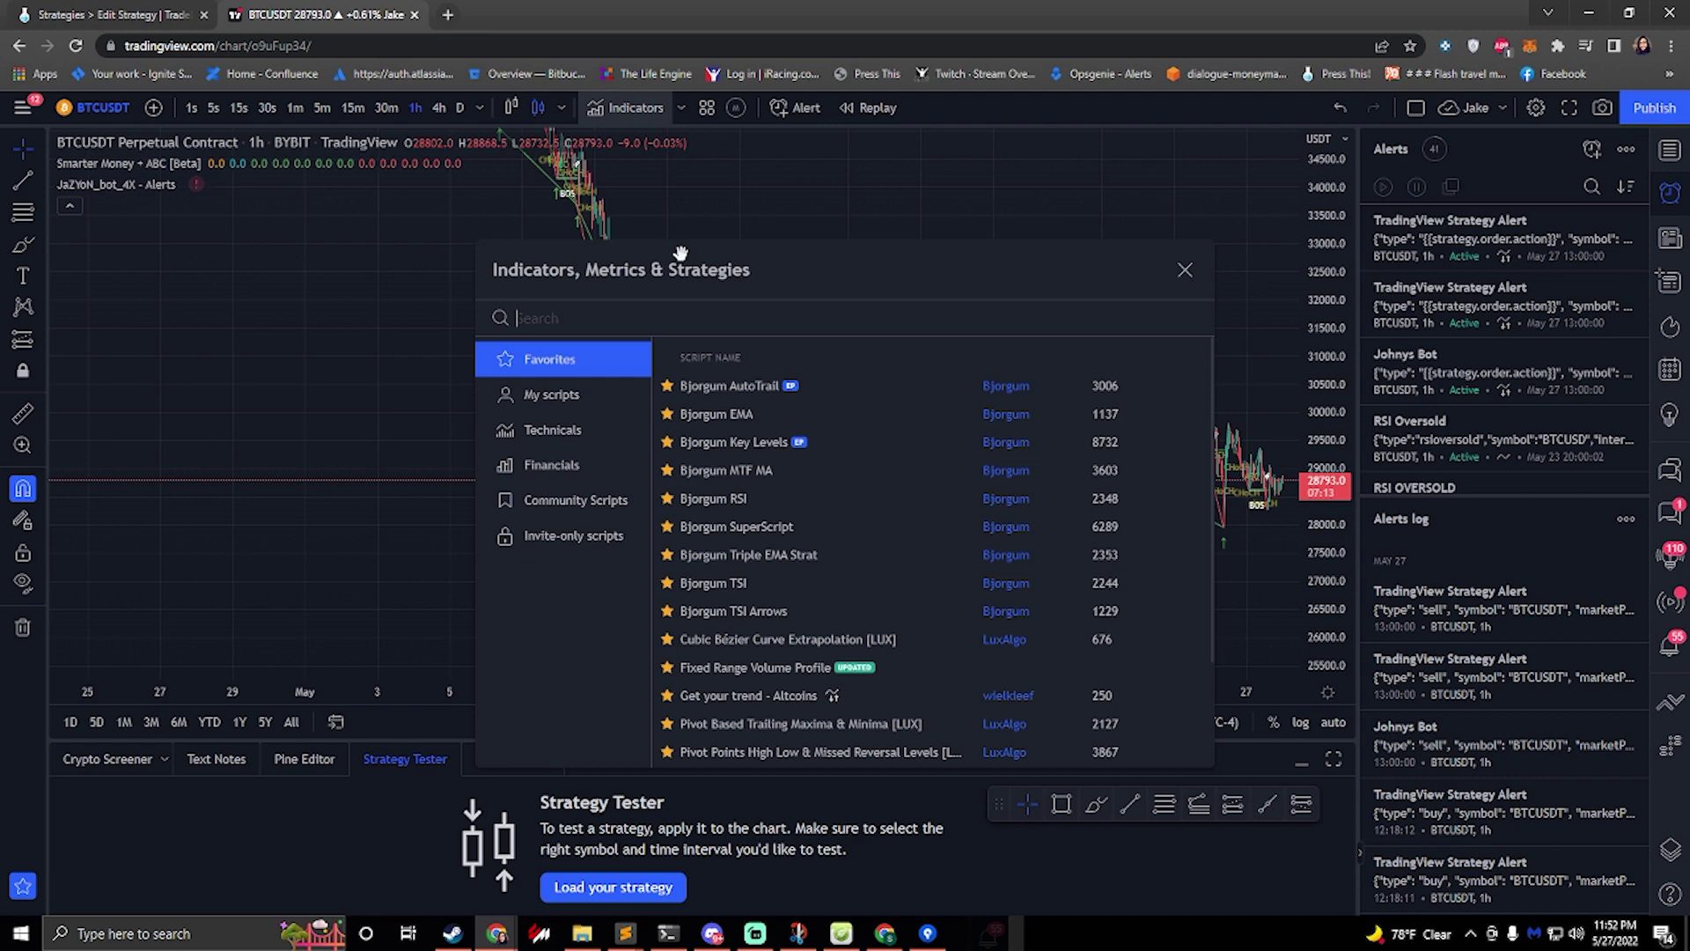
text(jaz)
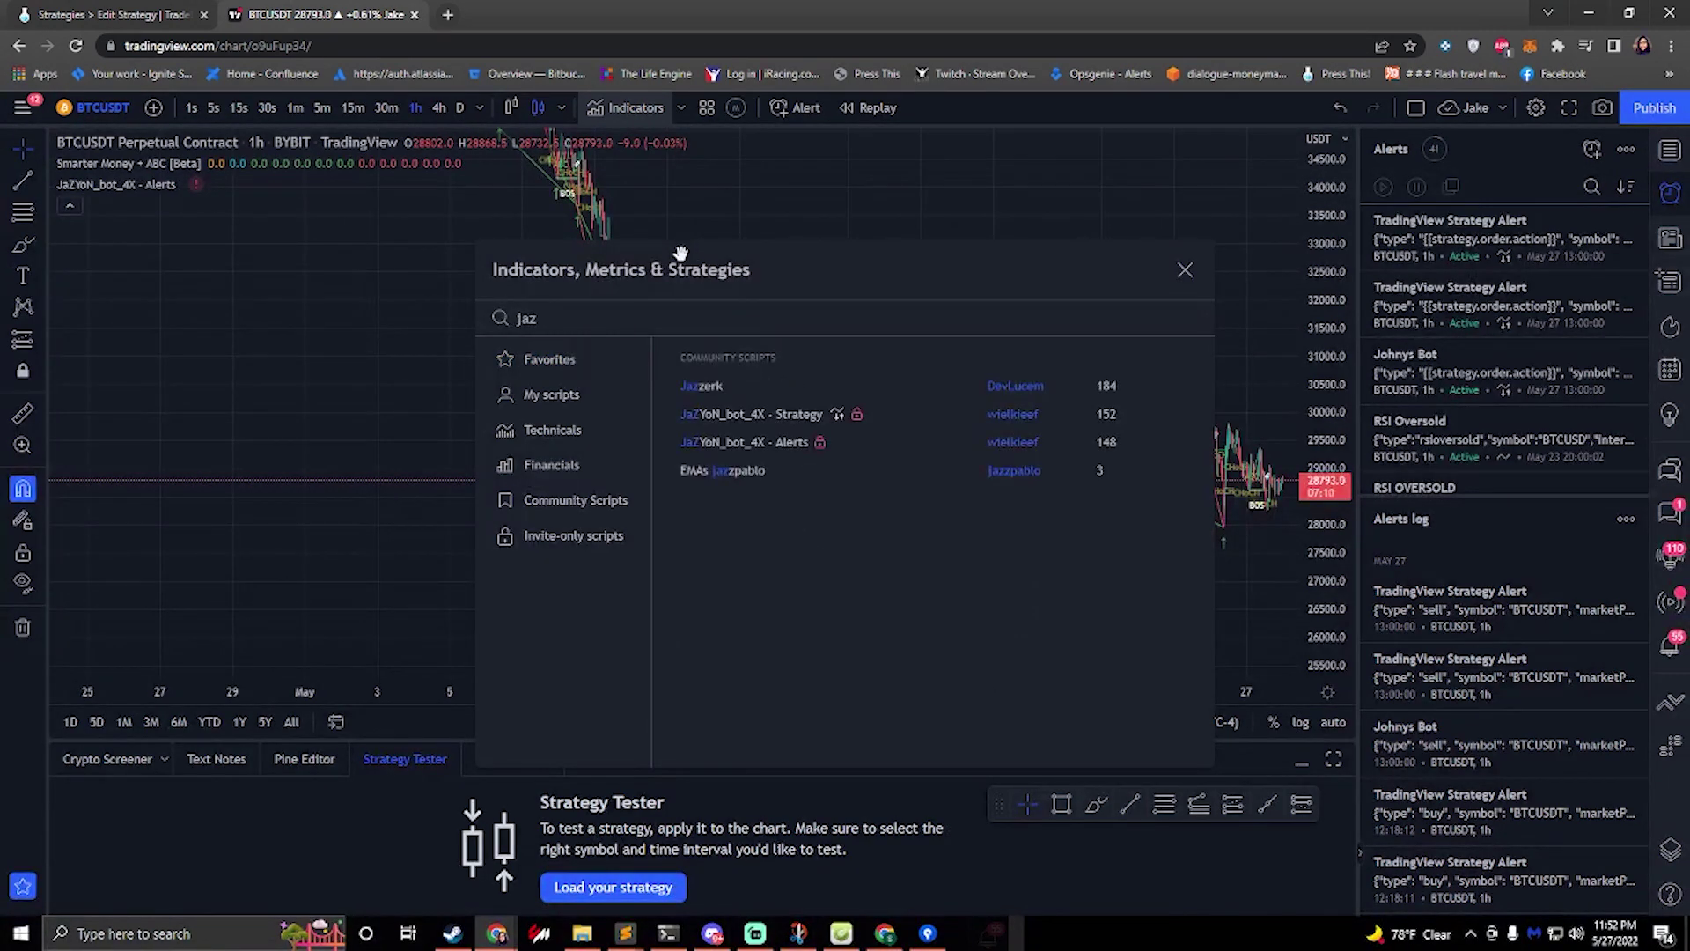
text(yon)
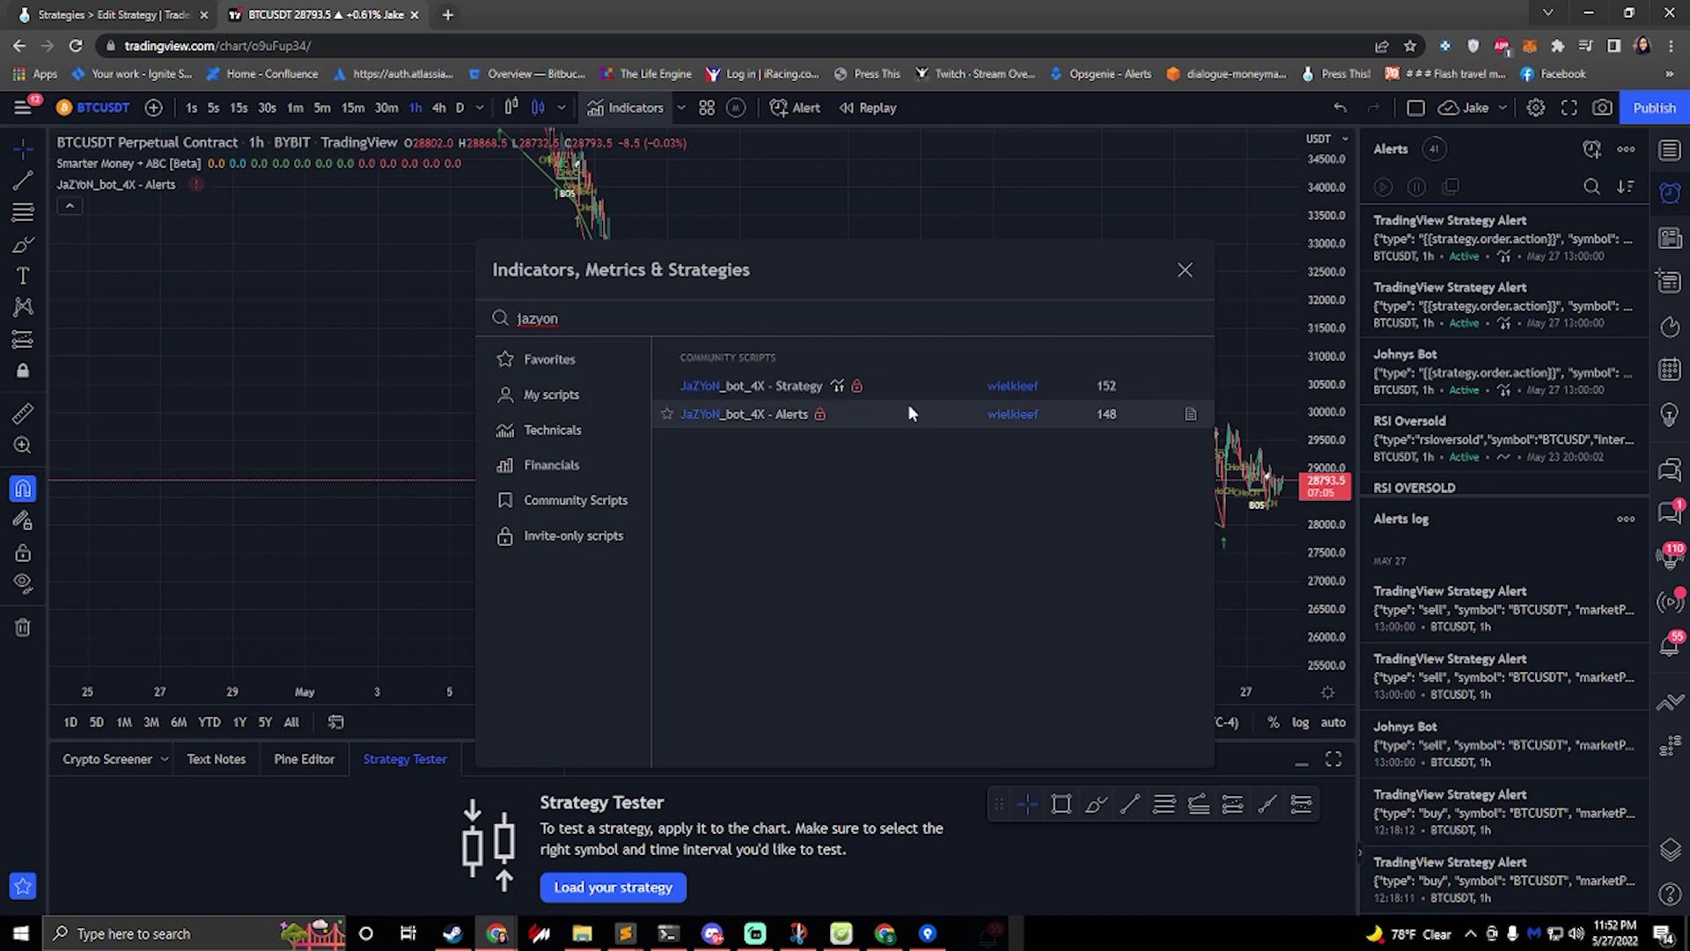
click(1190, 415)
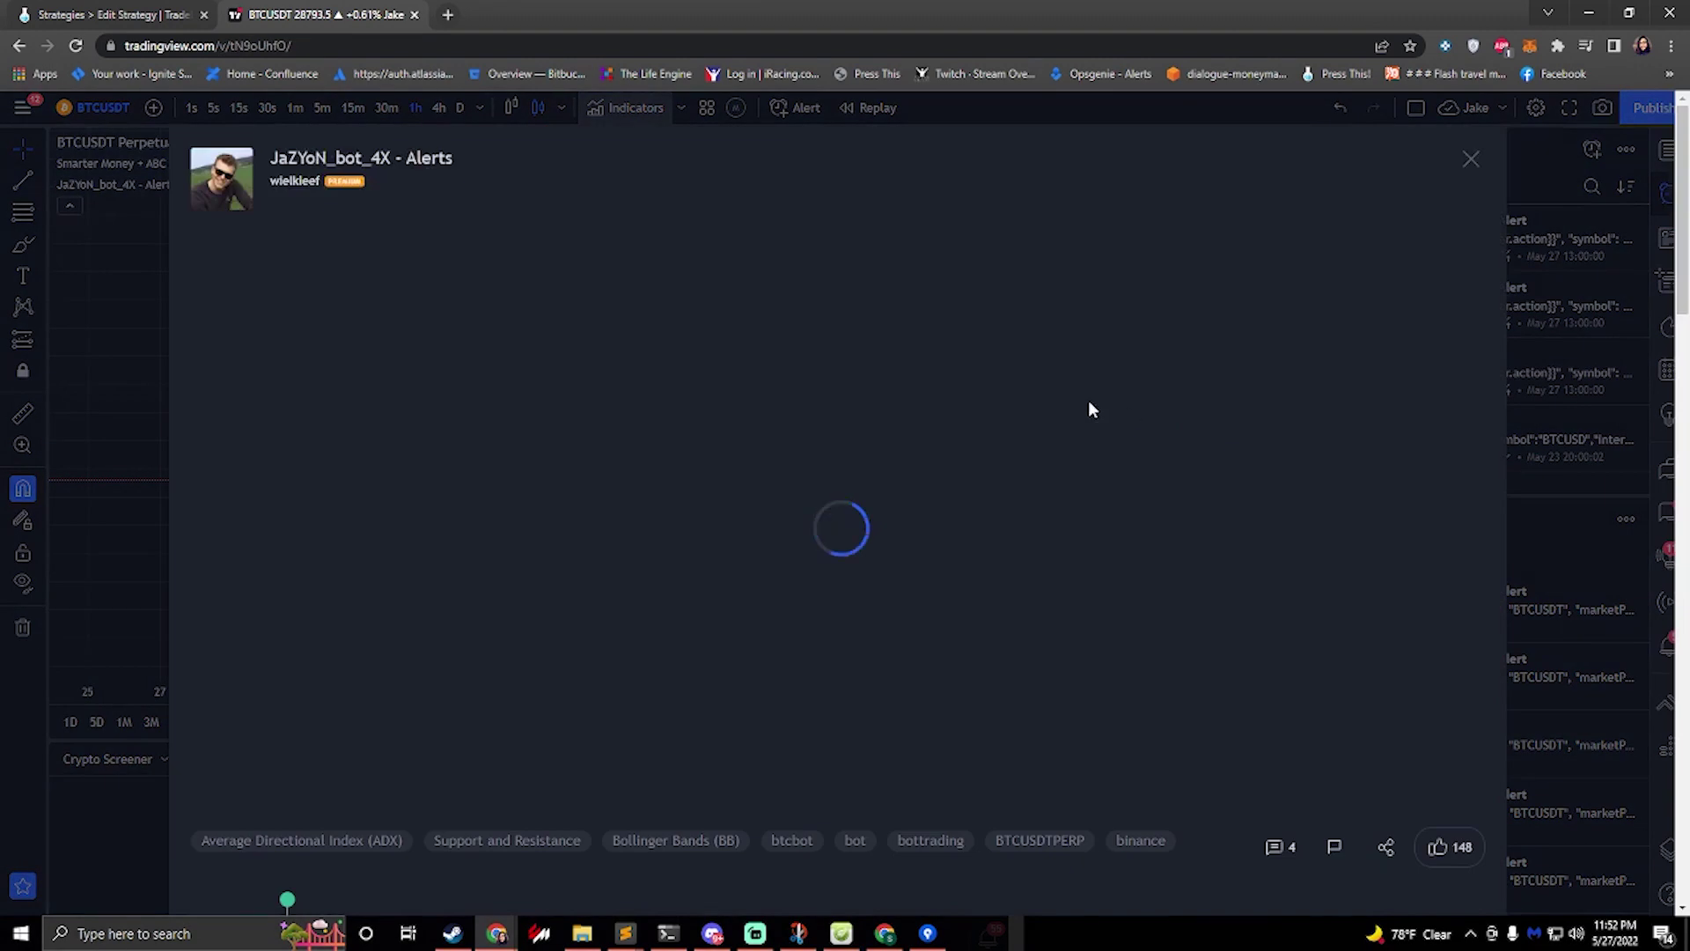
scroll(669, 572, down, 15)
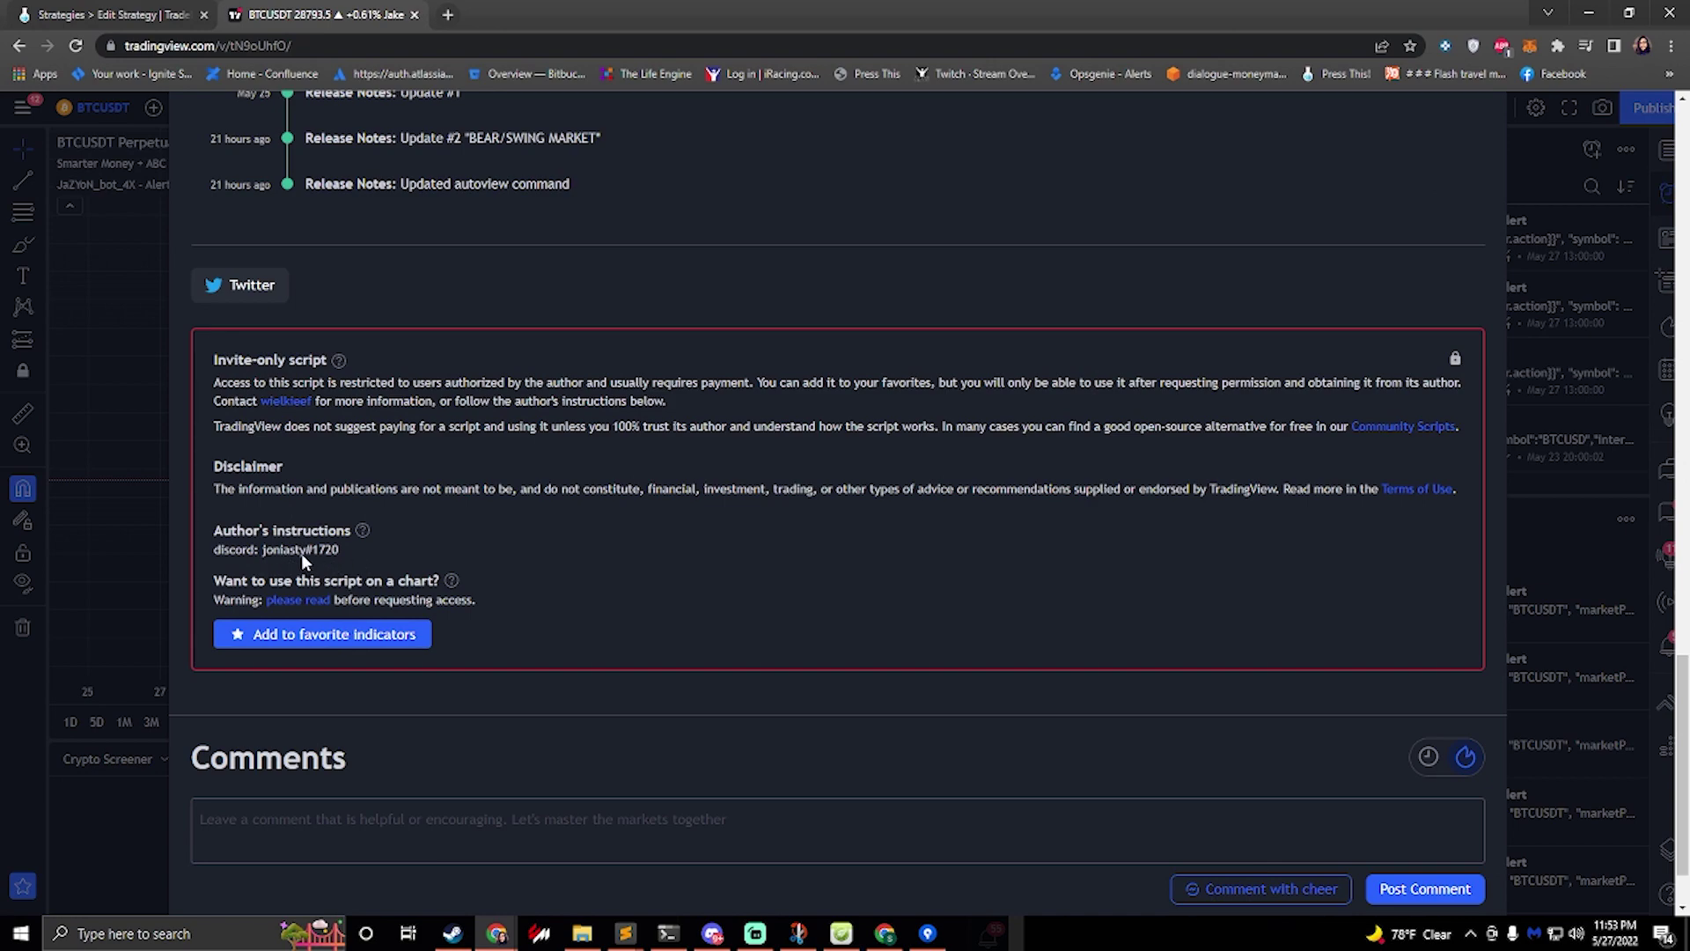
scroll(301, 558, up, 15)
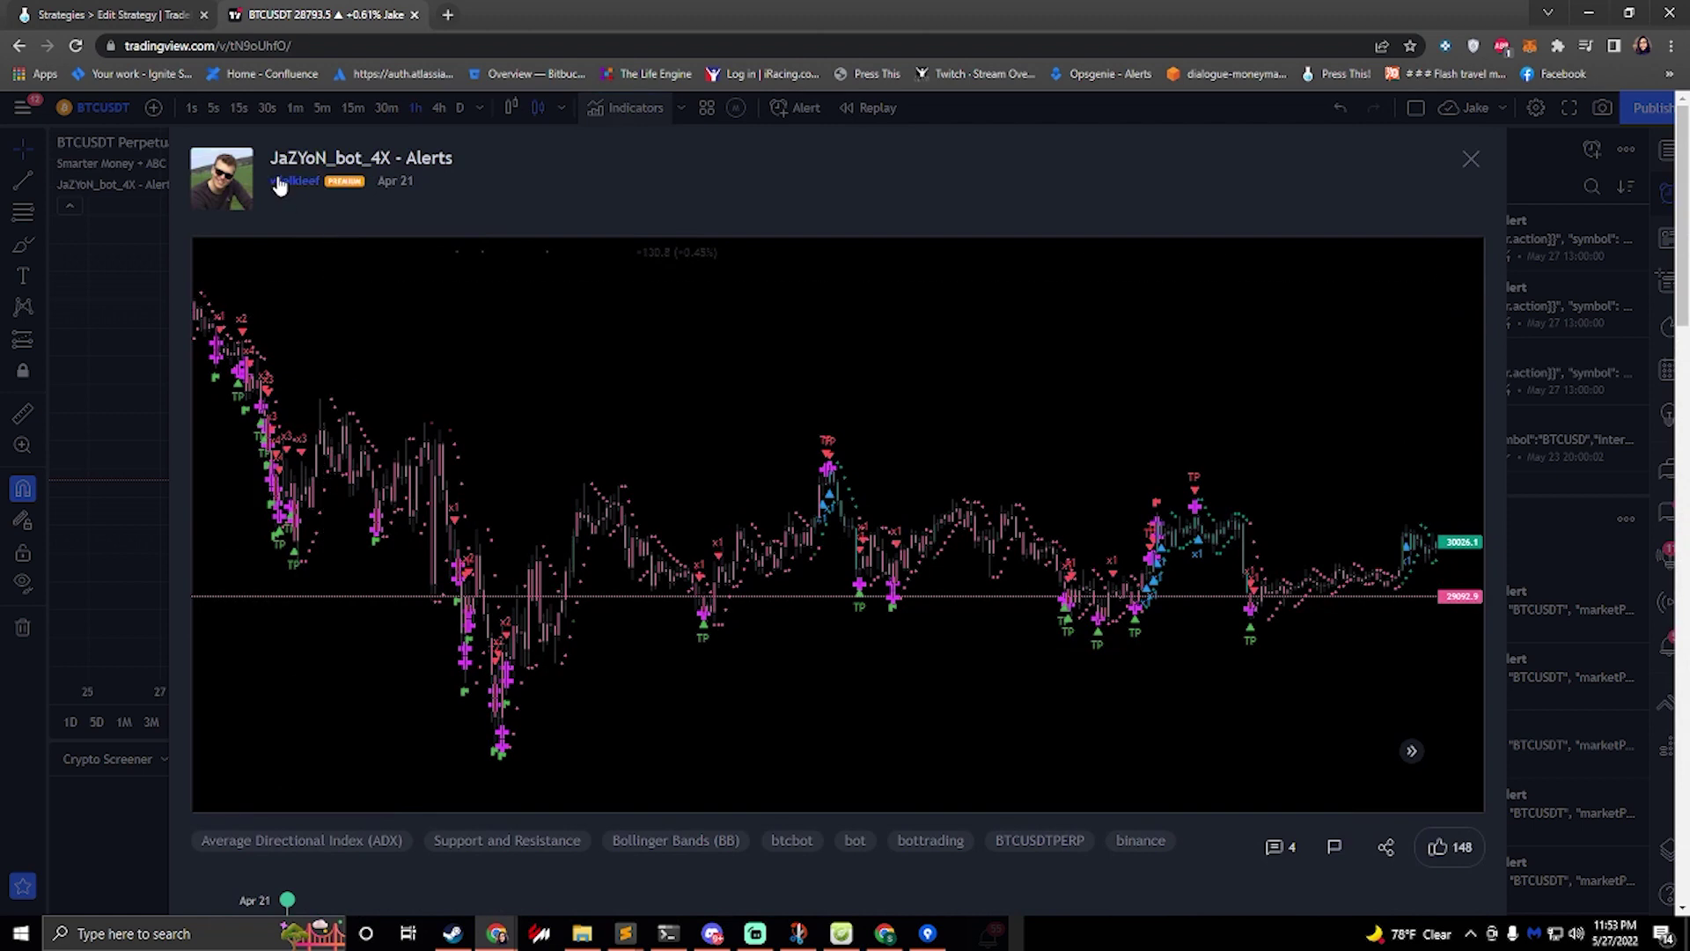
click(1471, 159)
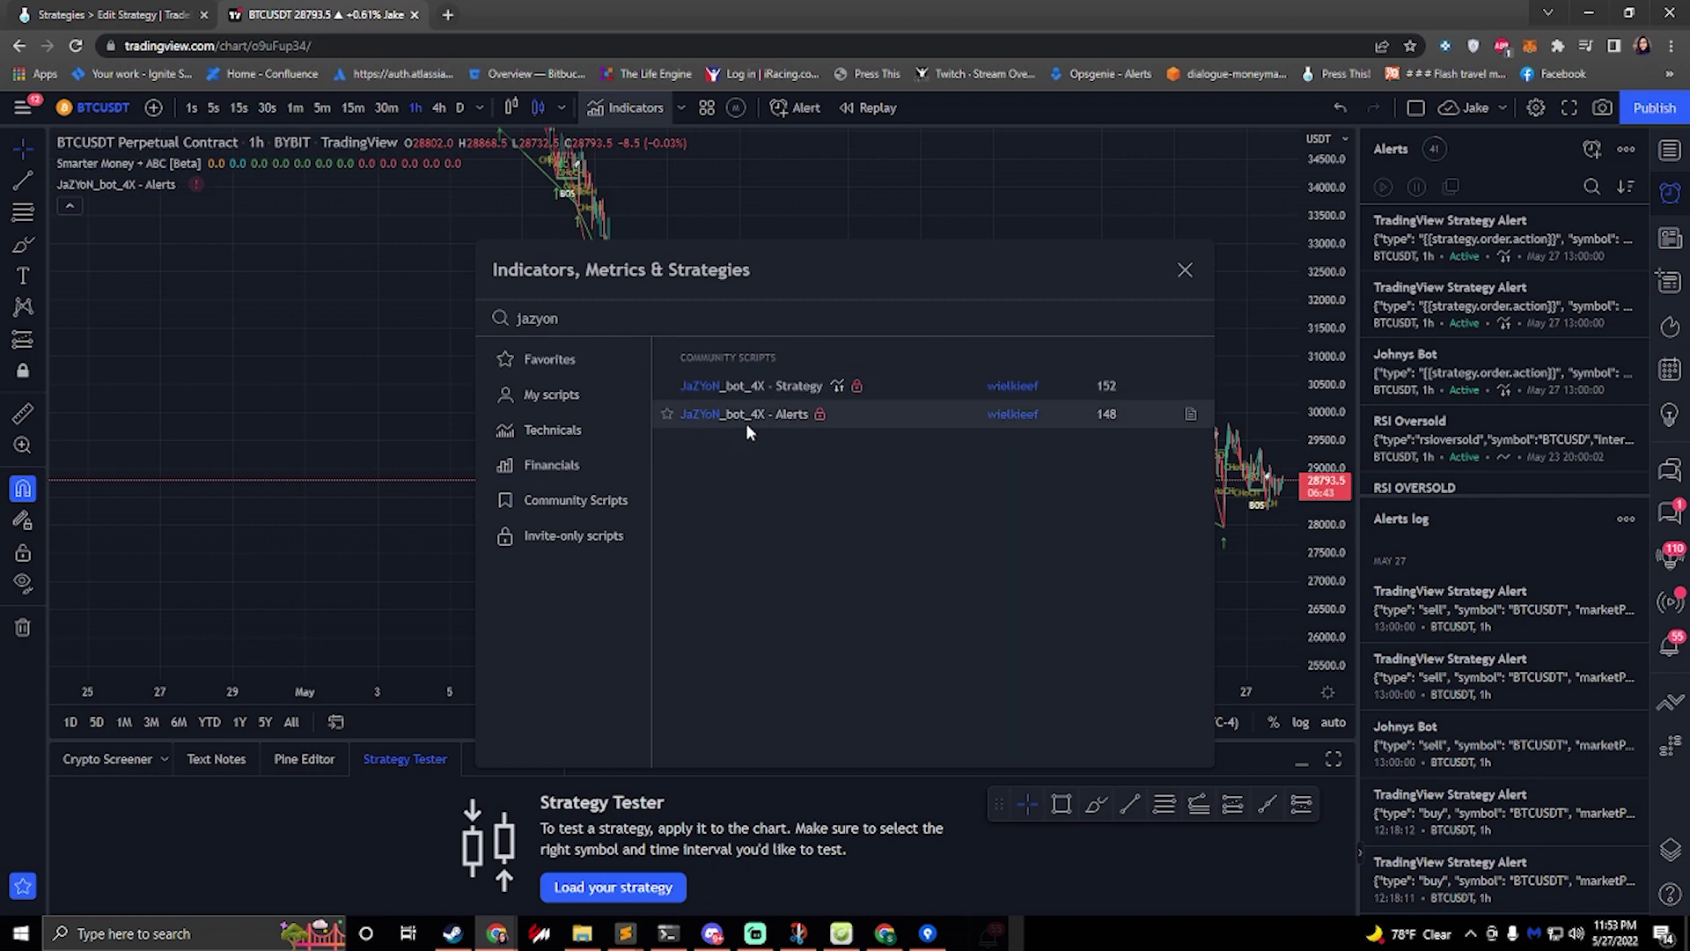
Start a new BTCUSDT alert and check the Condition source list without changing it
click(1188, 270)
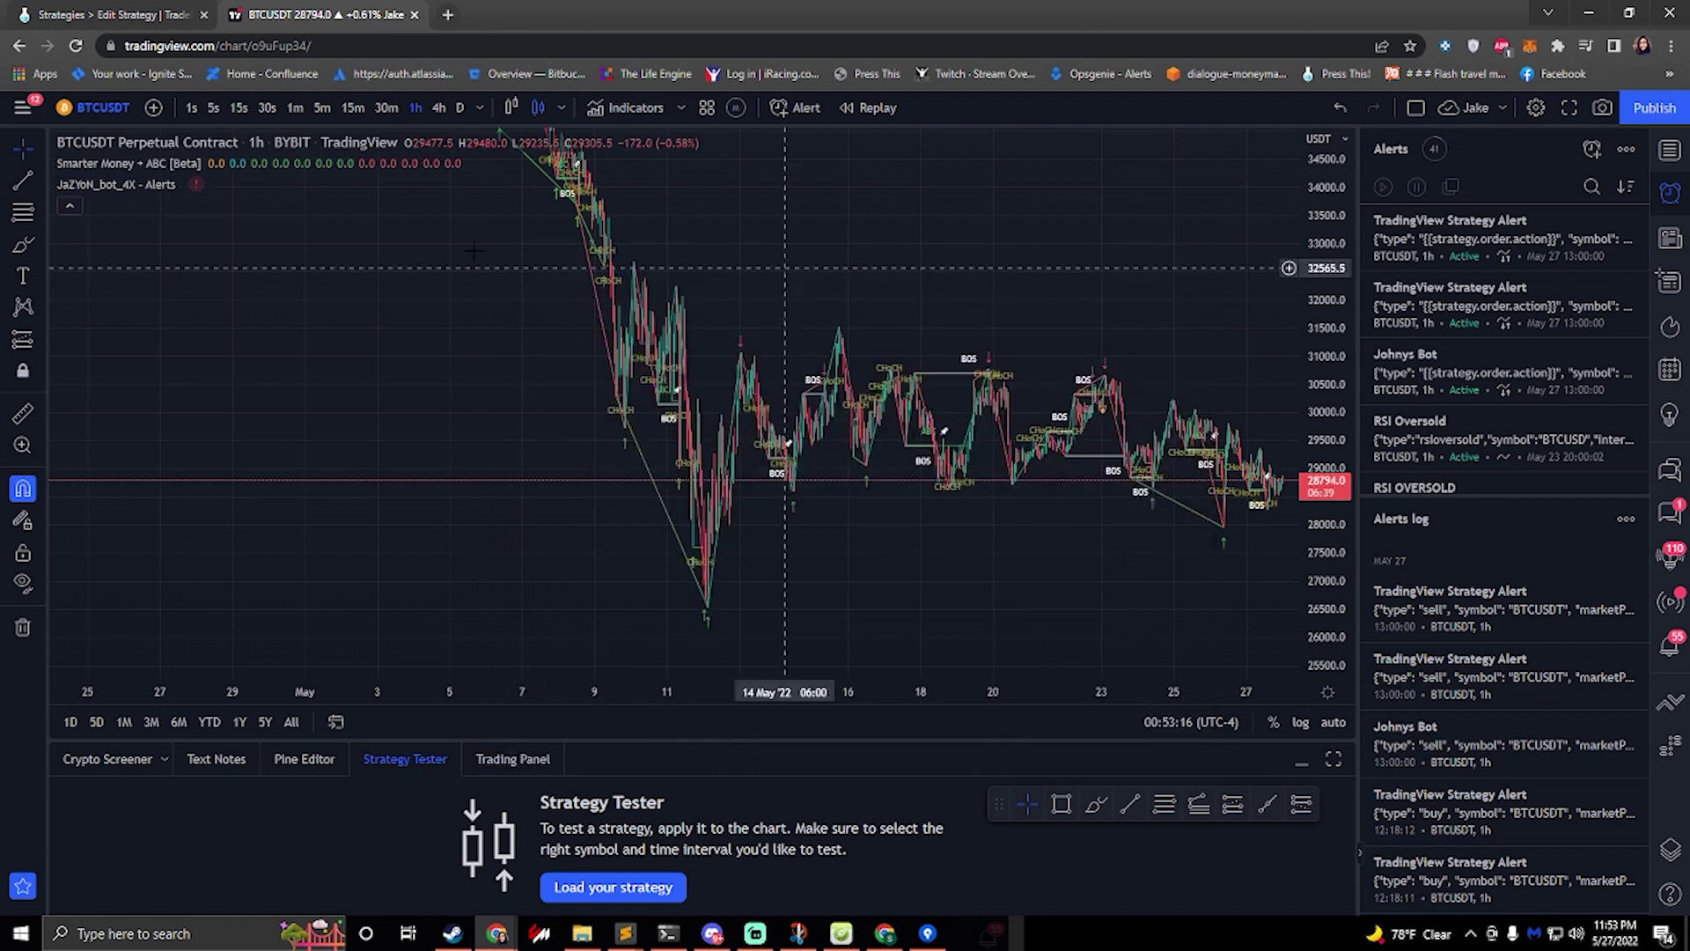
click(1591, 149)
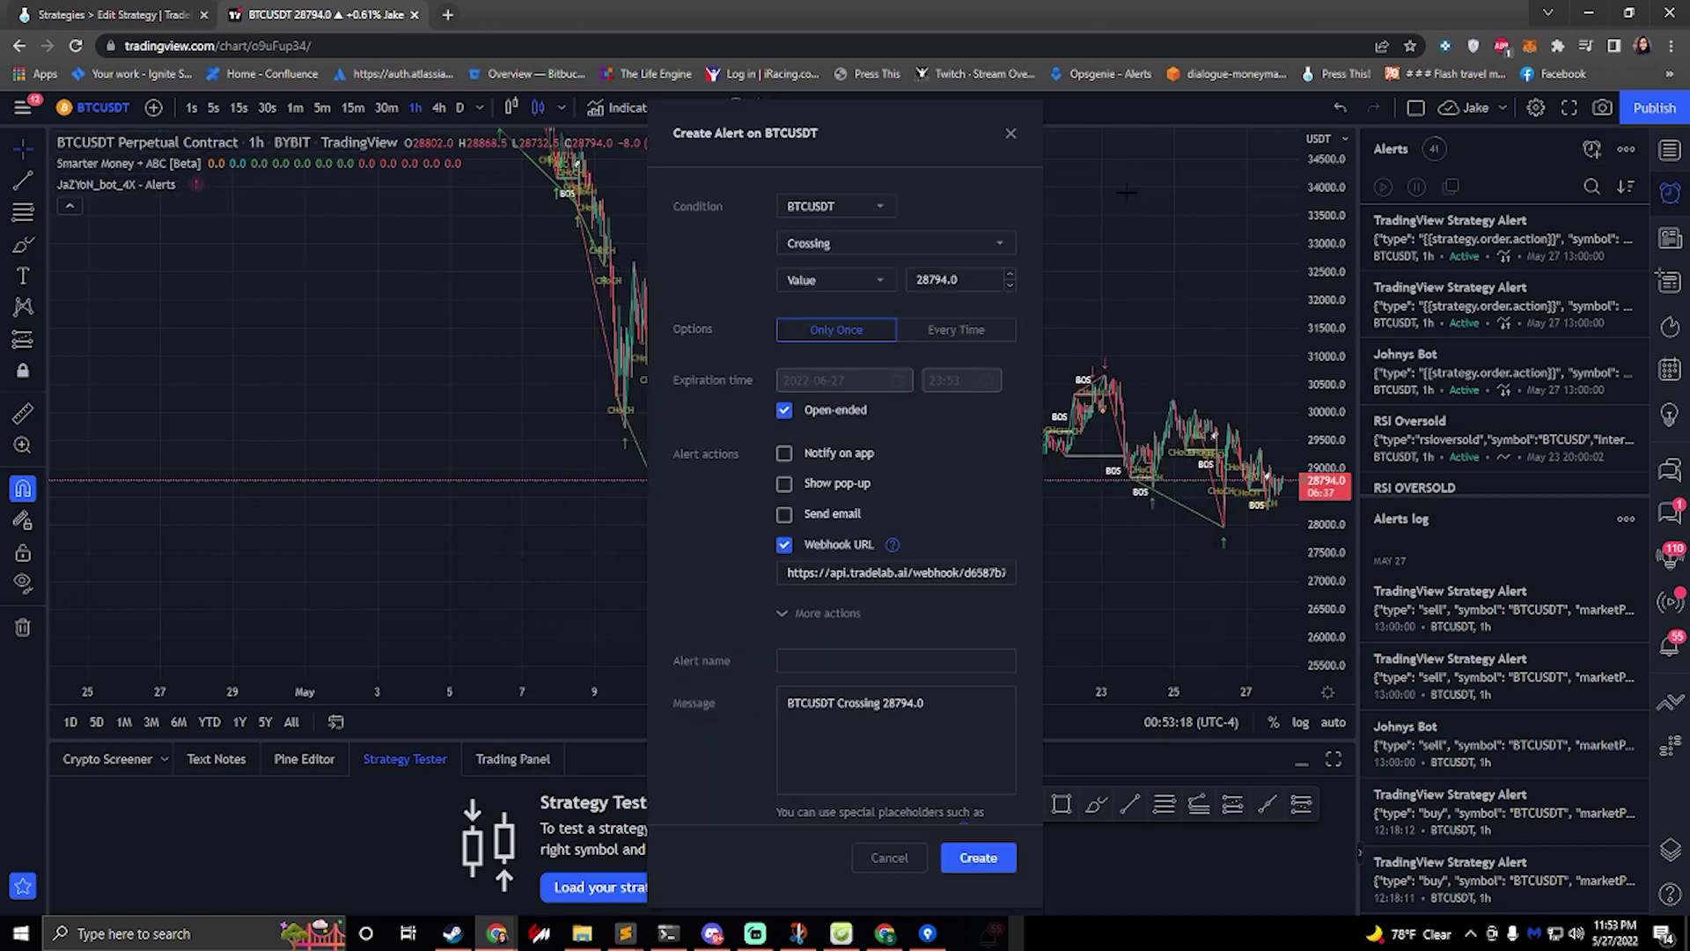
click(832, 207)
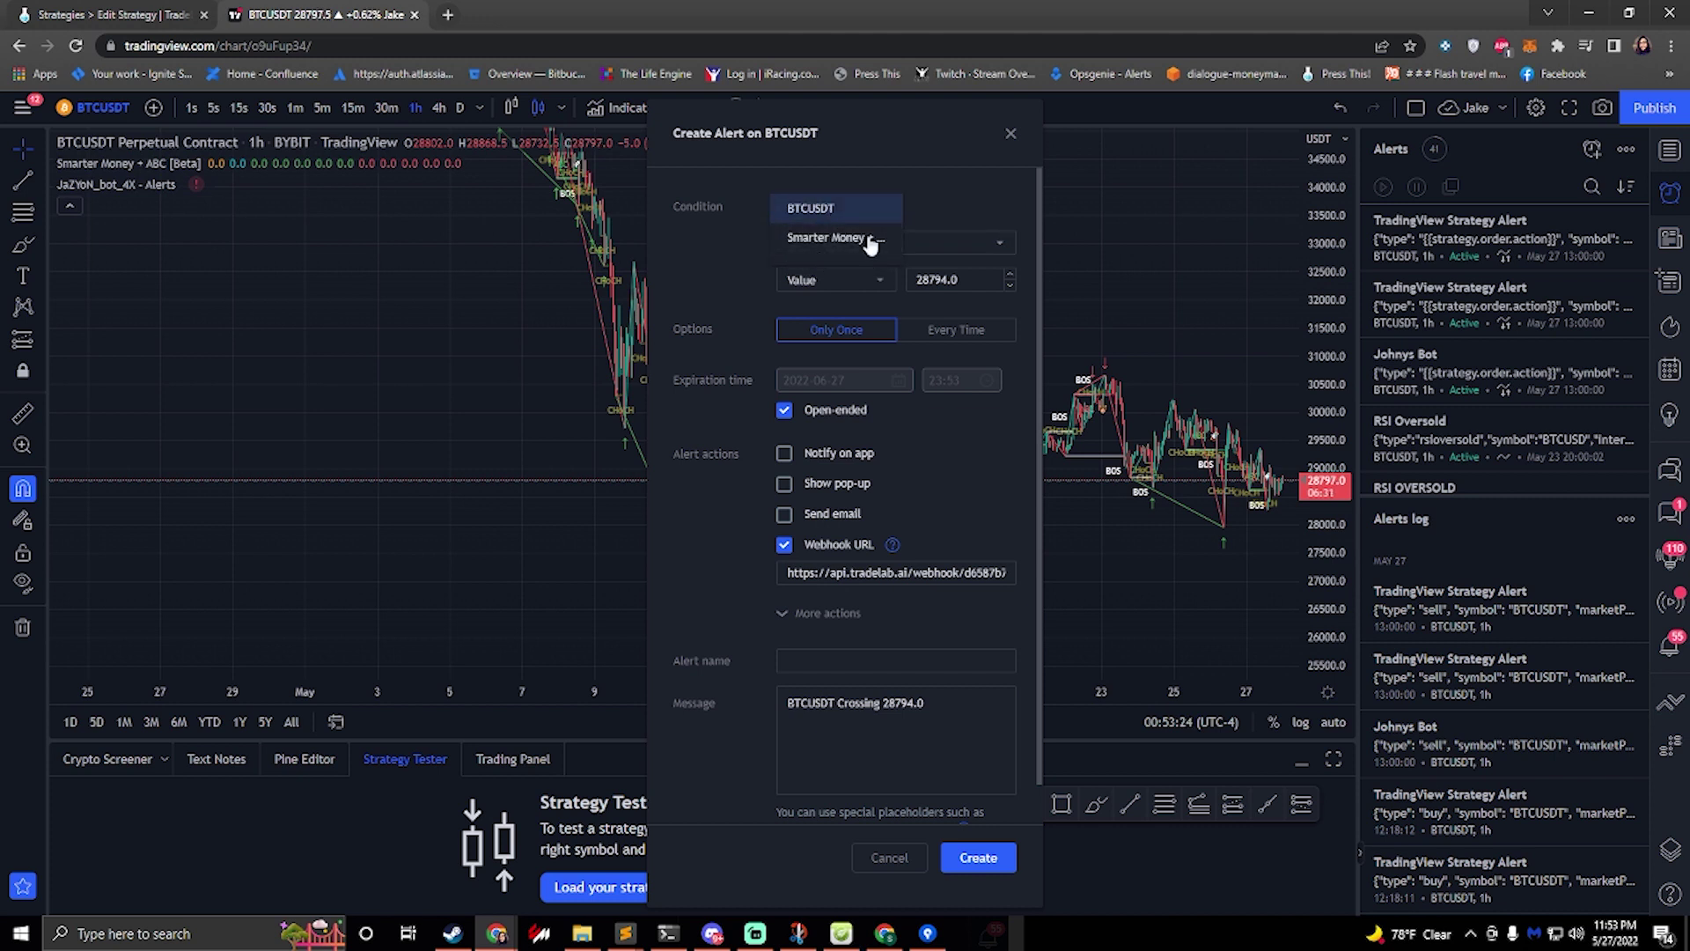
key(Escape)
View the Discord reference image listing the twelve alert conditions, L X1 through Short 2-TP
key(alt+Tab)
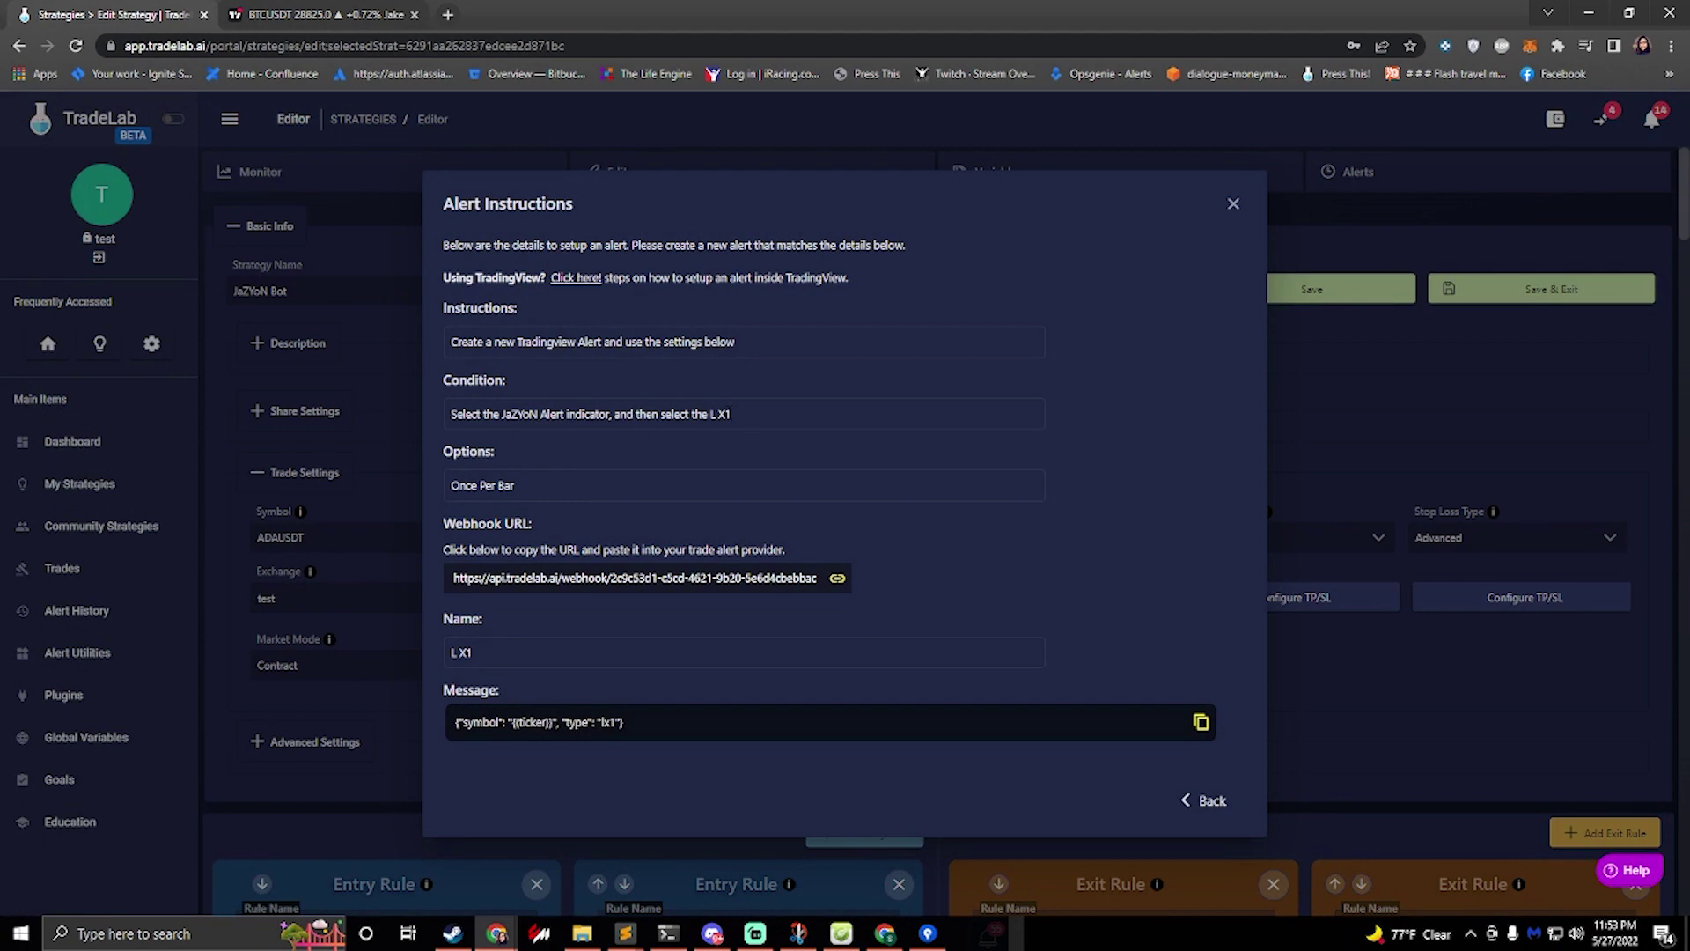
click(712, 933)
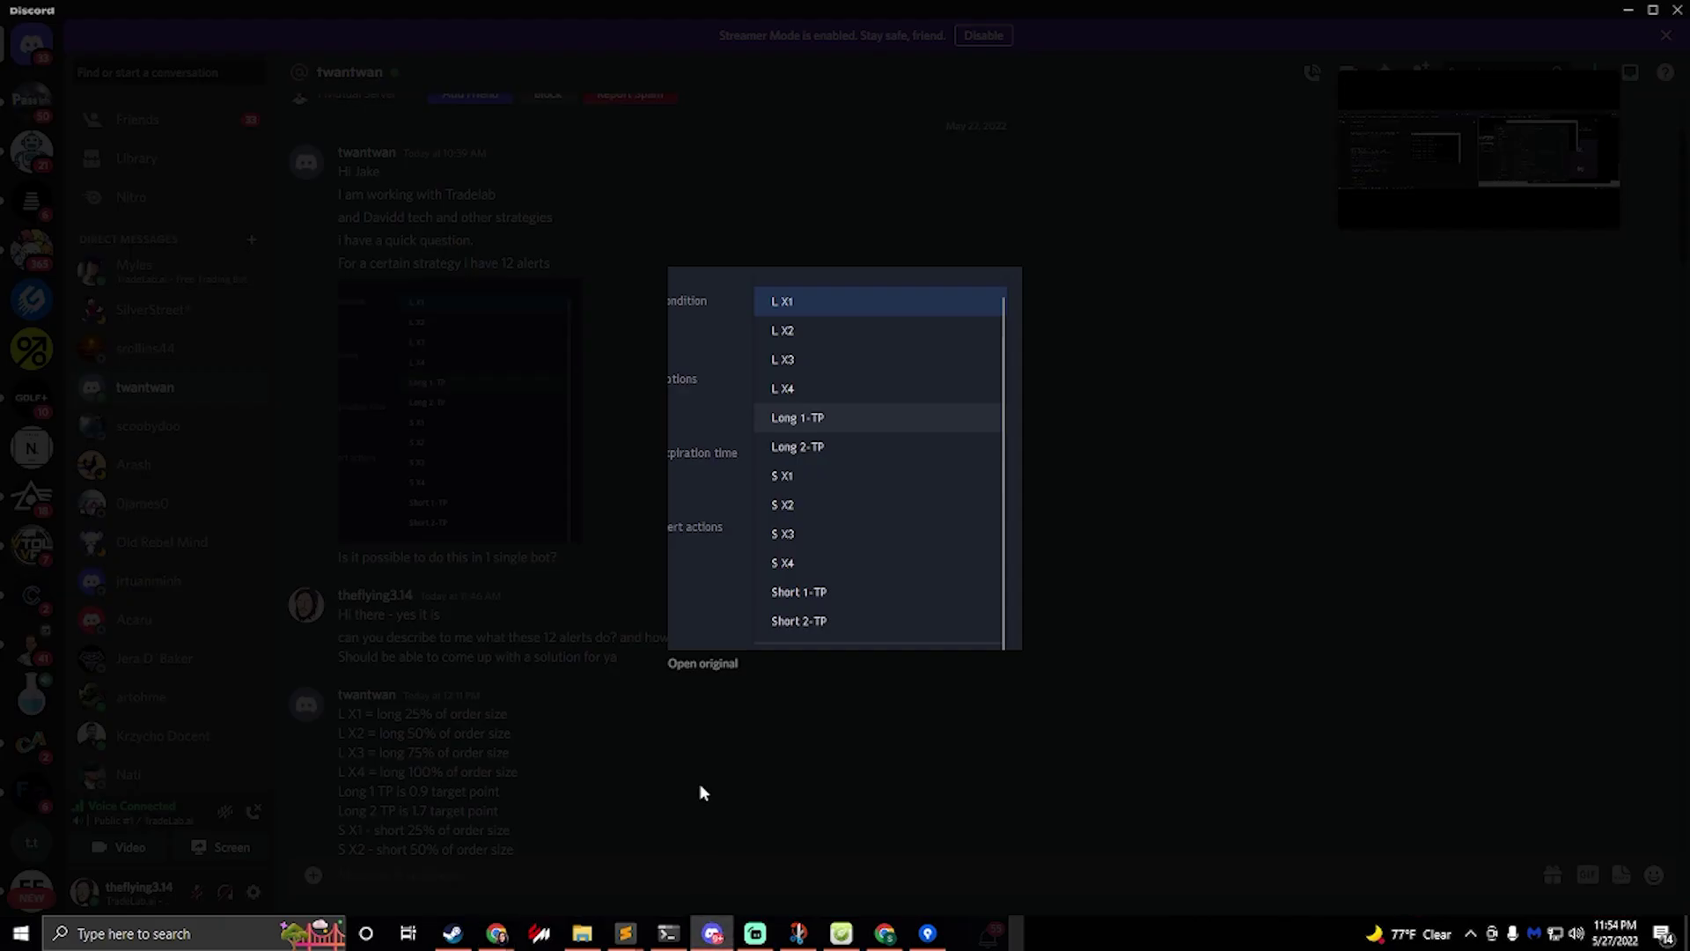
click(498, 932)
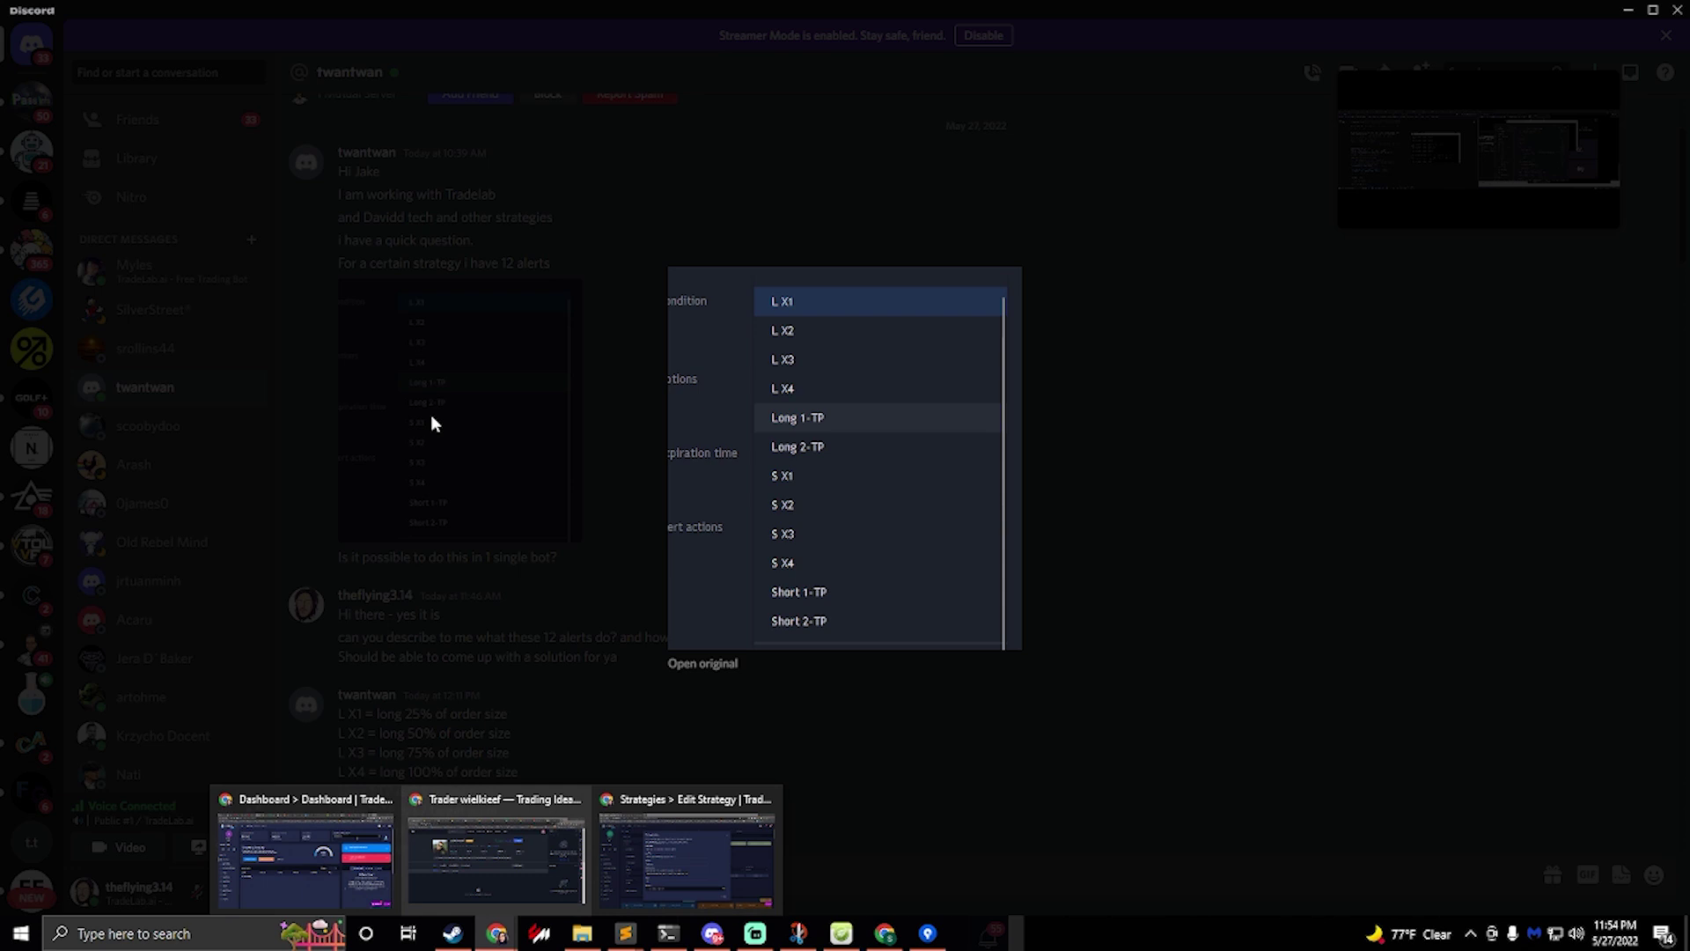
Return to the TradingView Create Alert dialog, cross-checking TradeLab's alert instructions
click(664, 886)
click(321, 14)
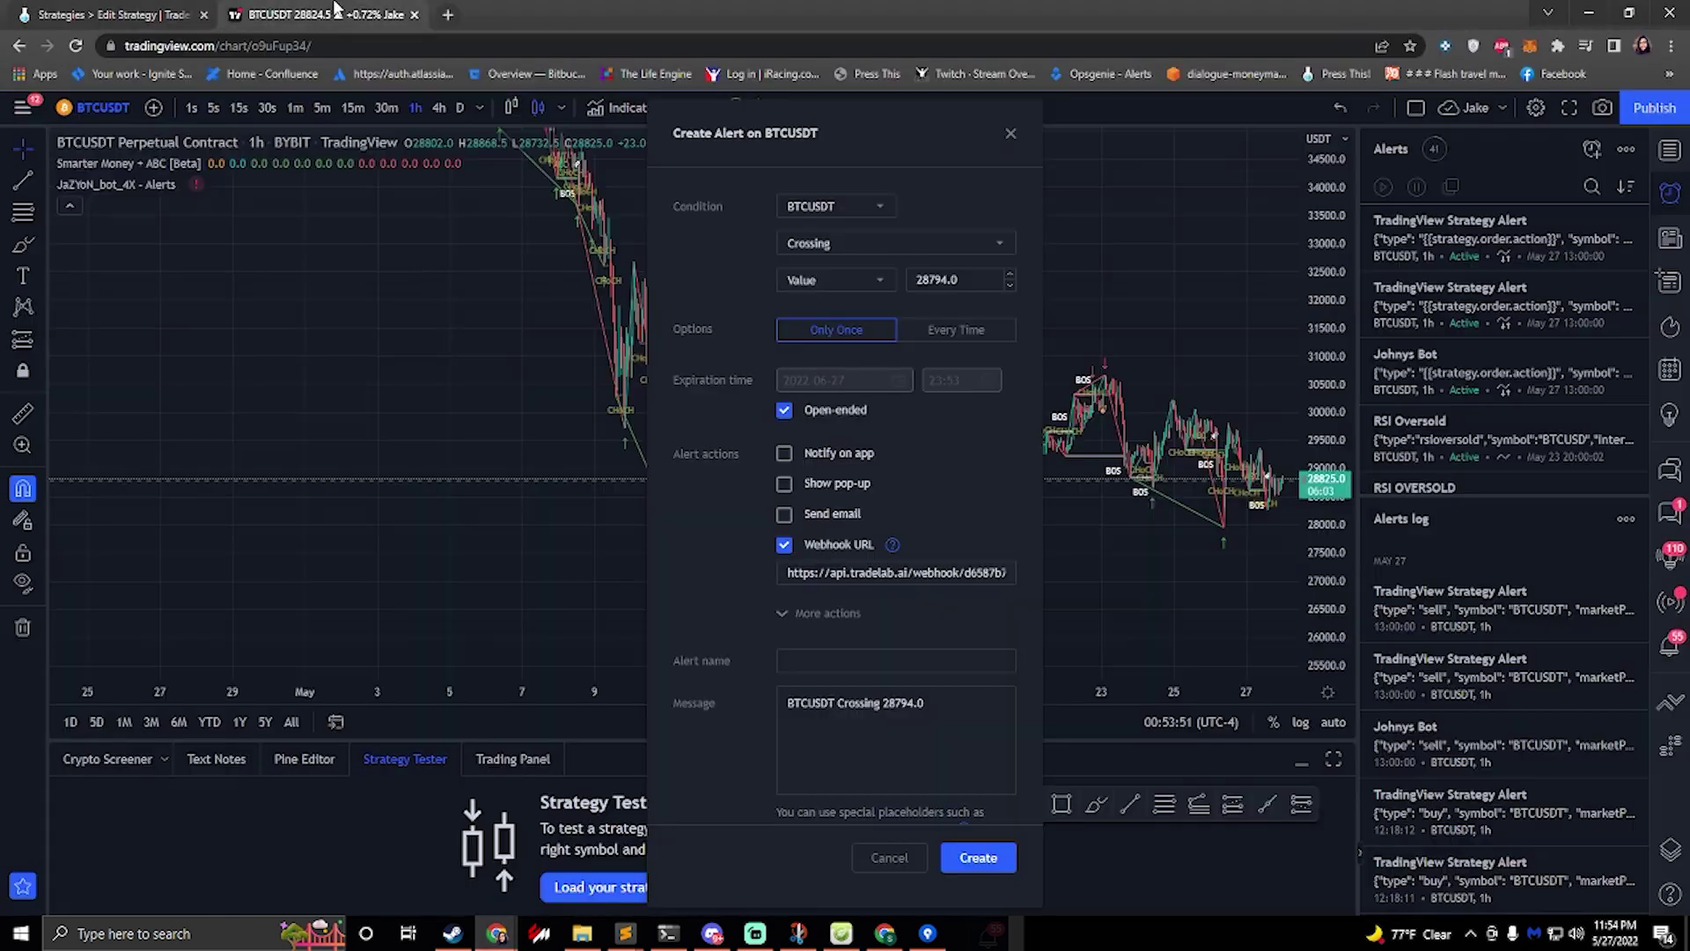
click(832, 207)
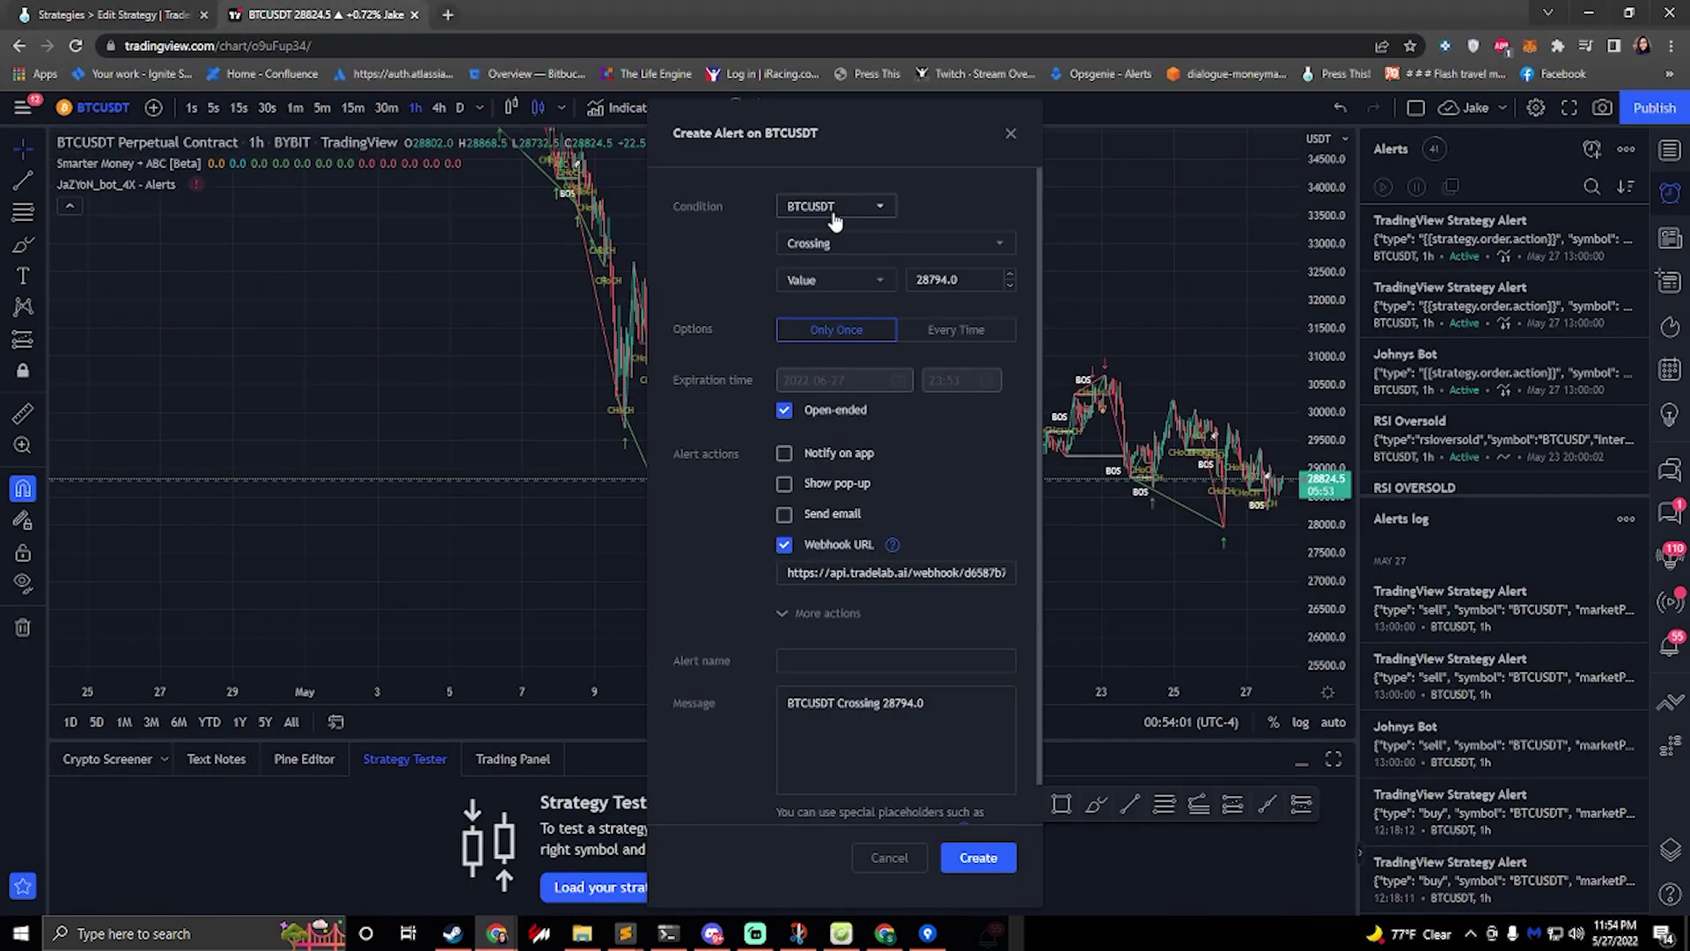
click(937, 198)
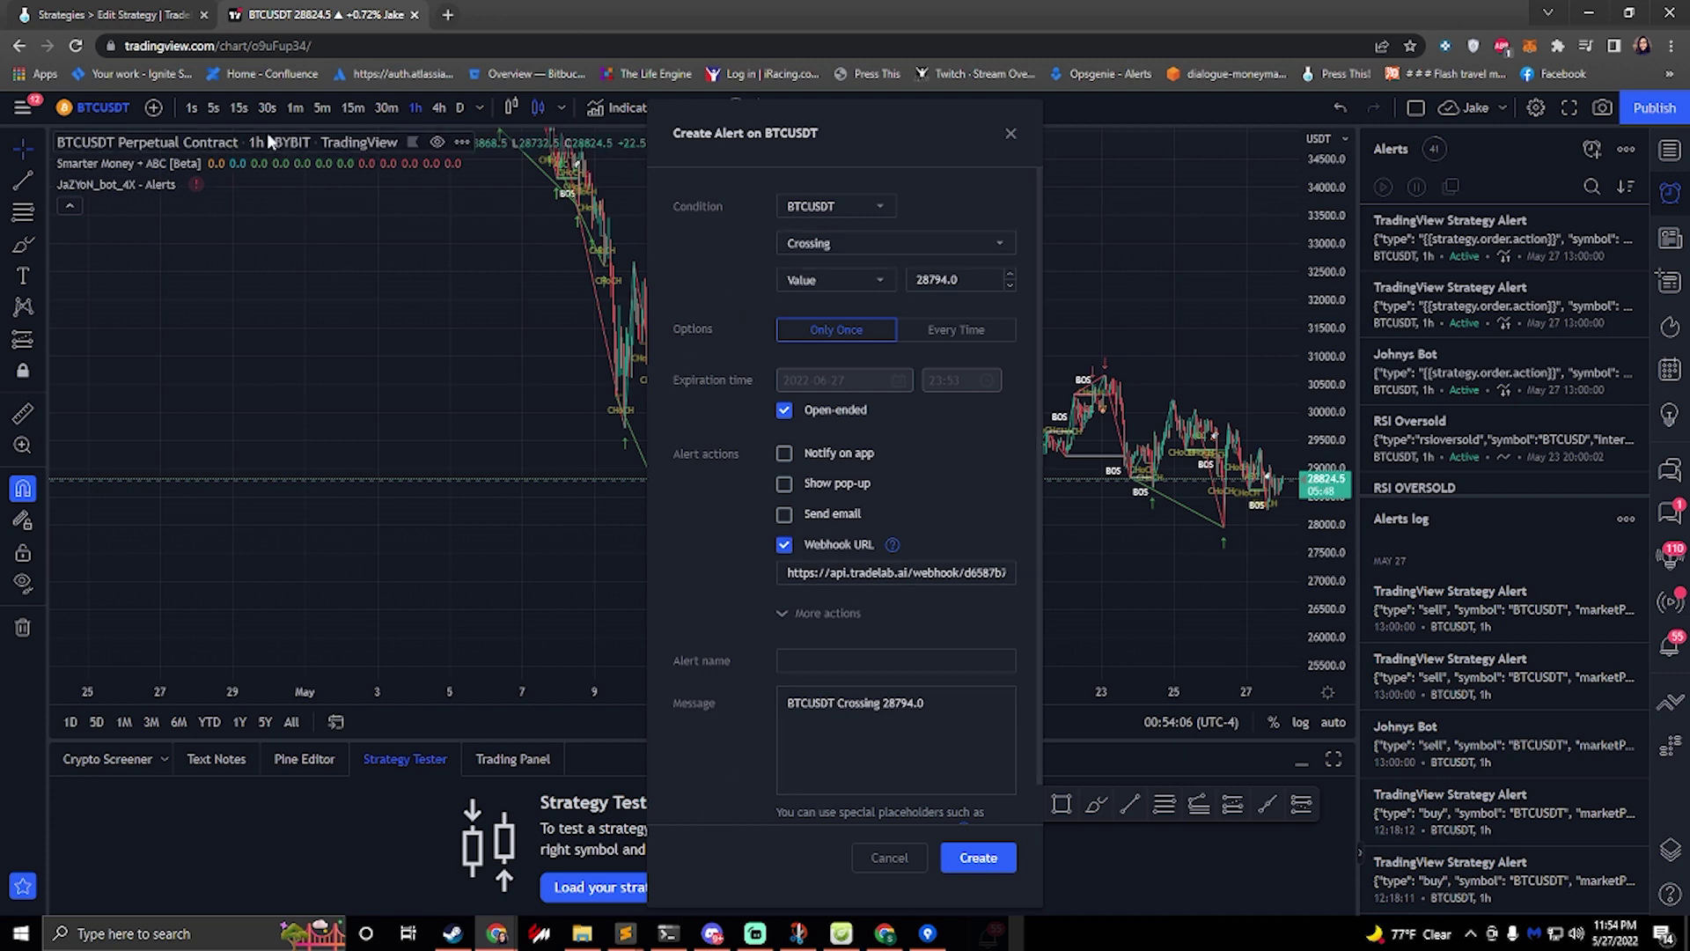
click(106, 14)
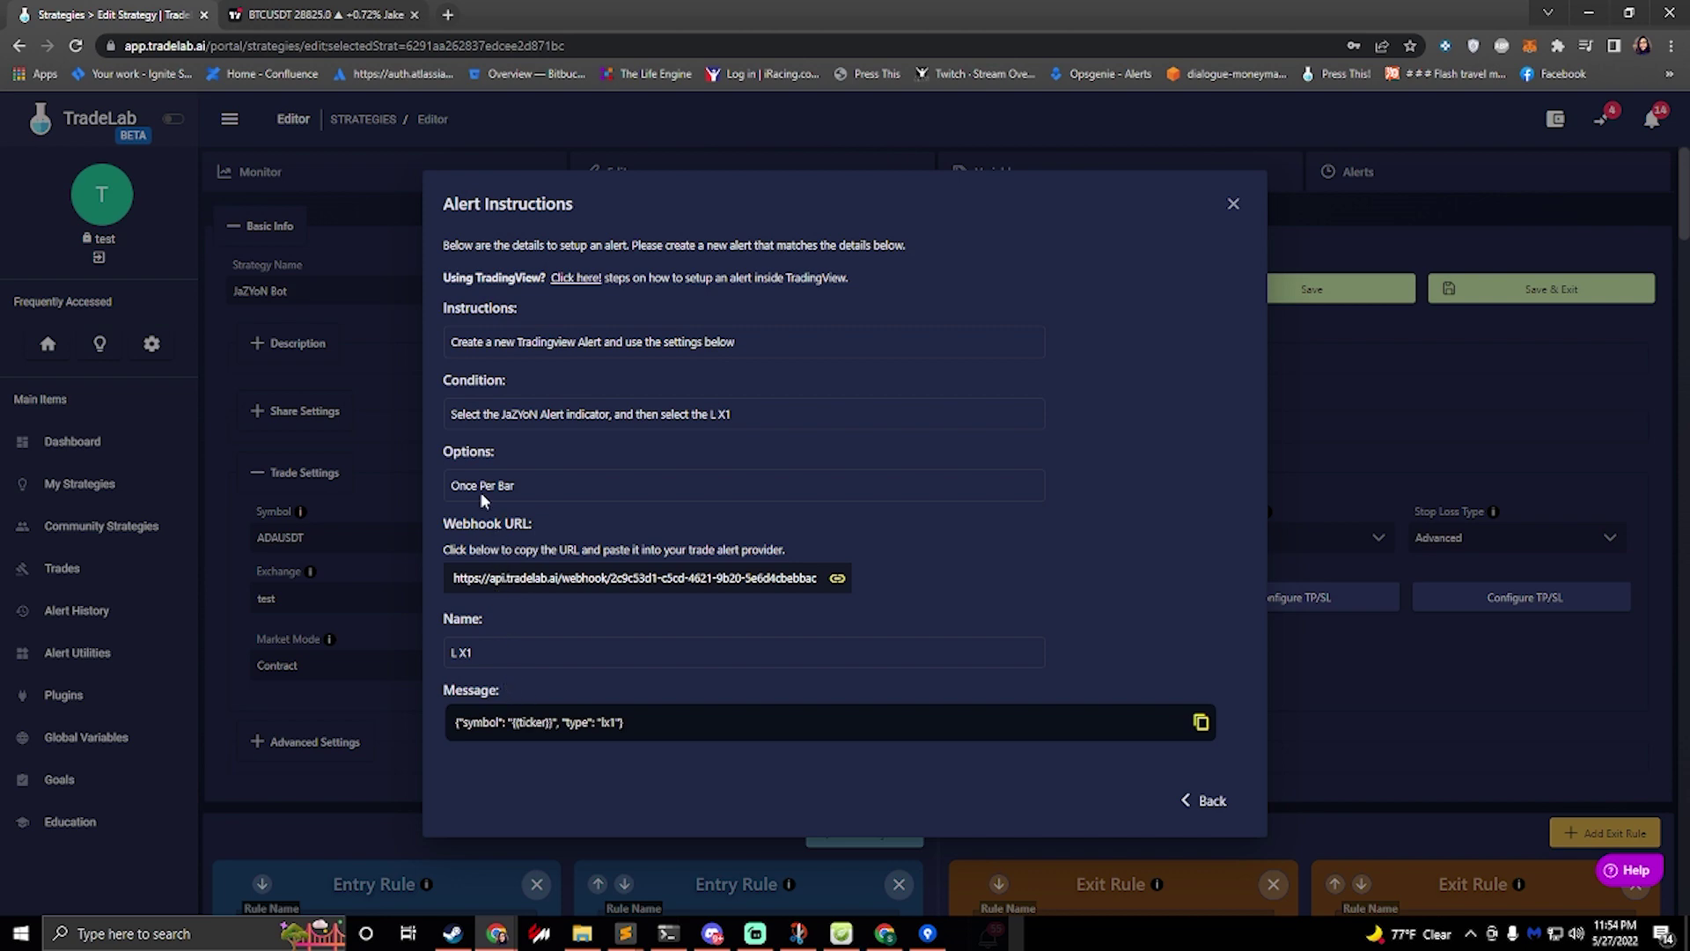
click(317, 14)
Set the alert condition to Smarter Money - ABC 🐻, triggering Once Per Bar
click(839, 211)
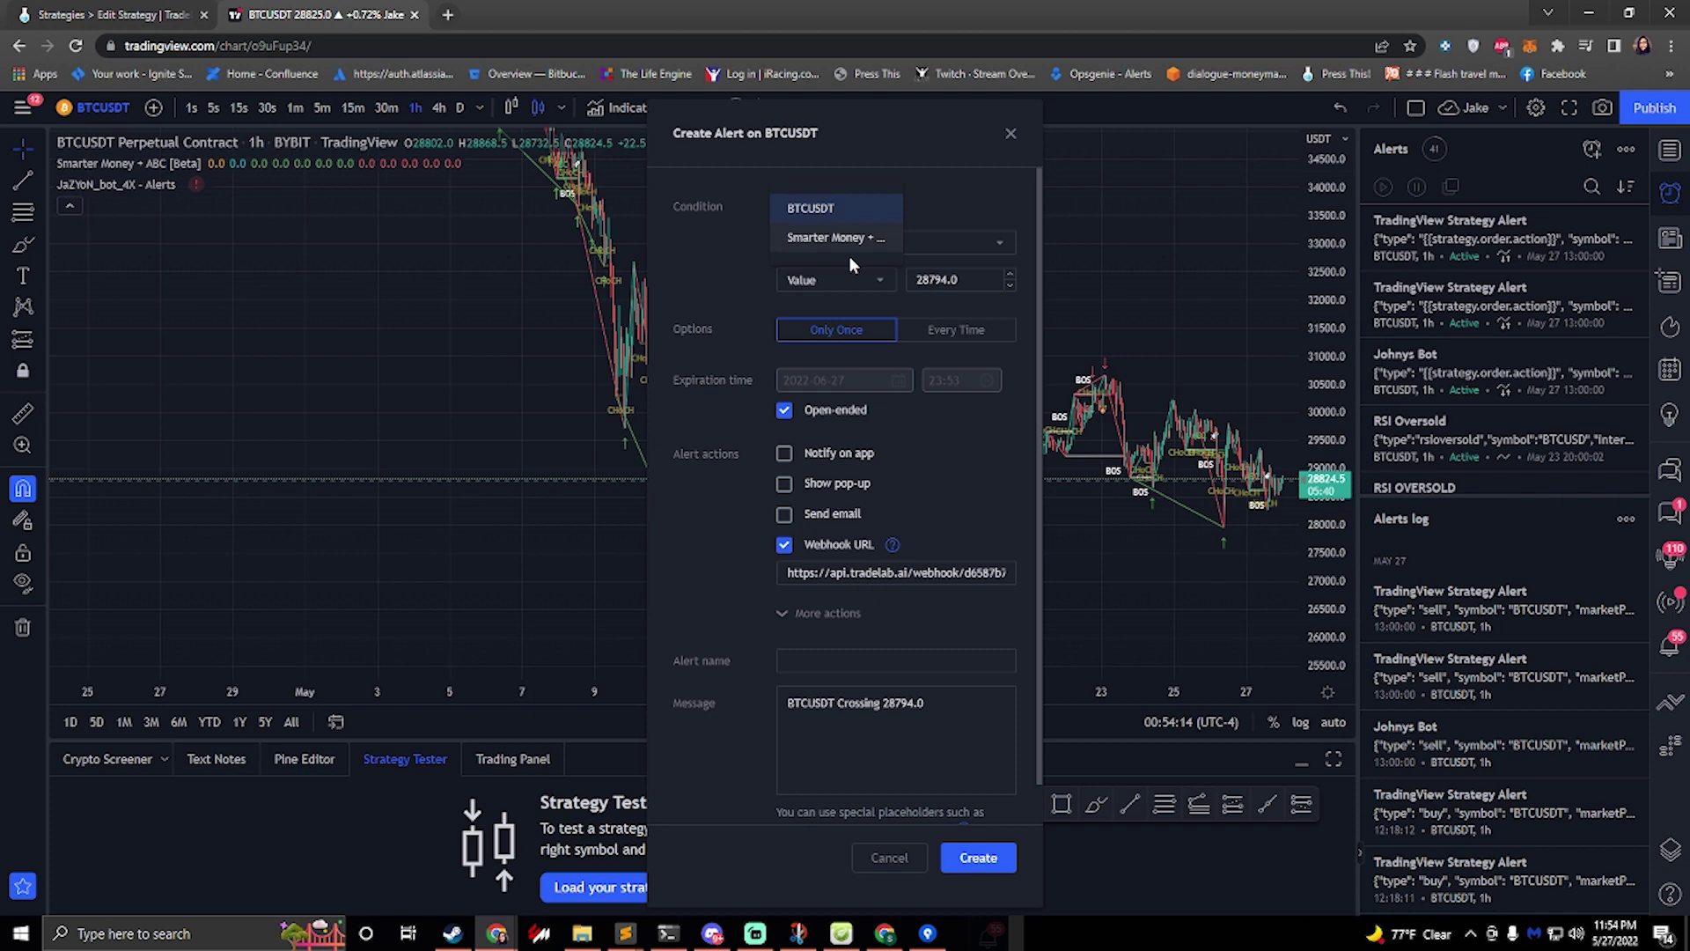
click(827, 238)
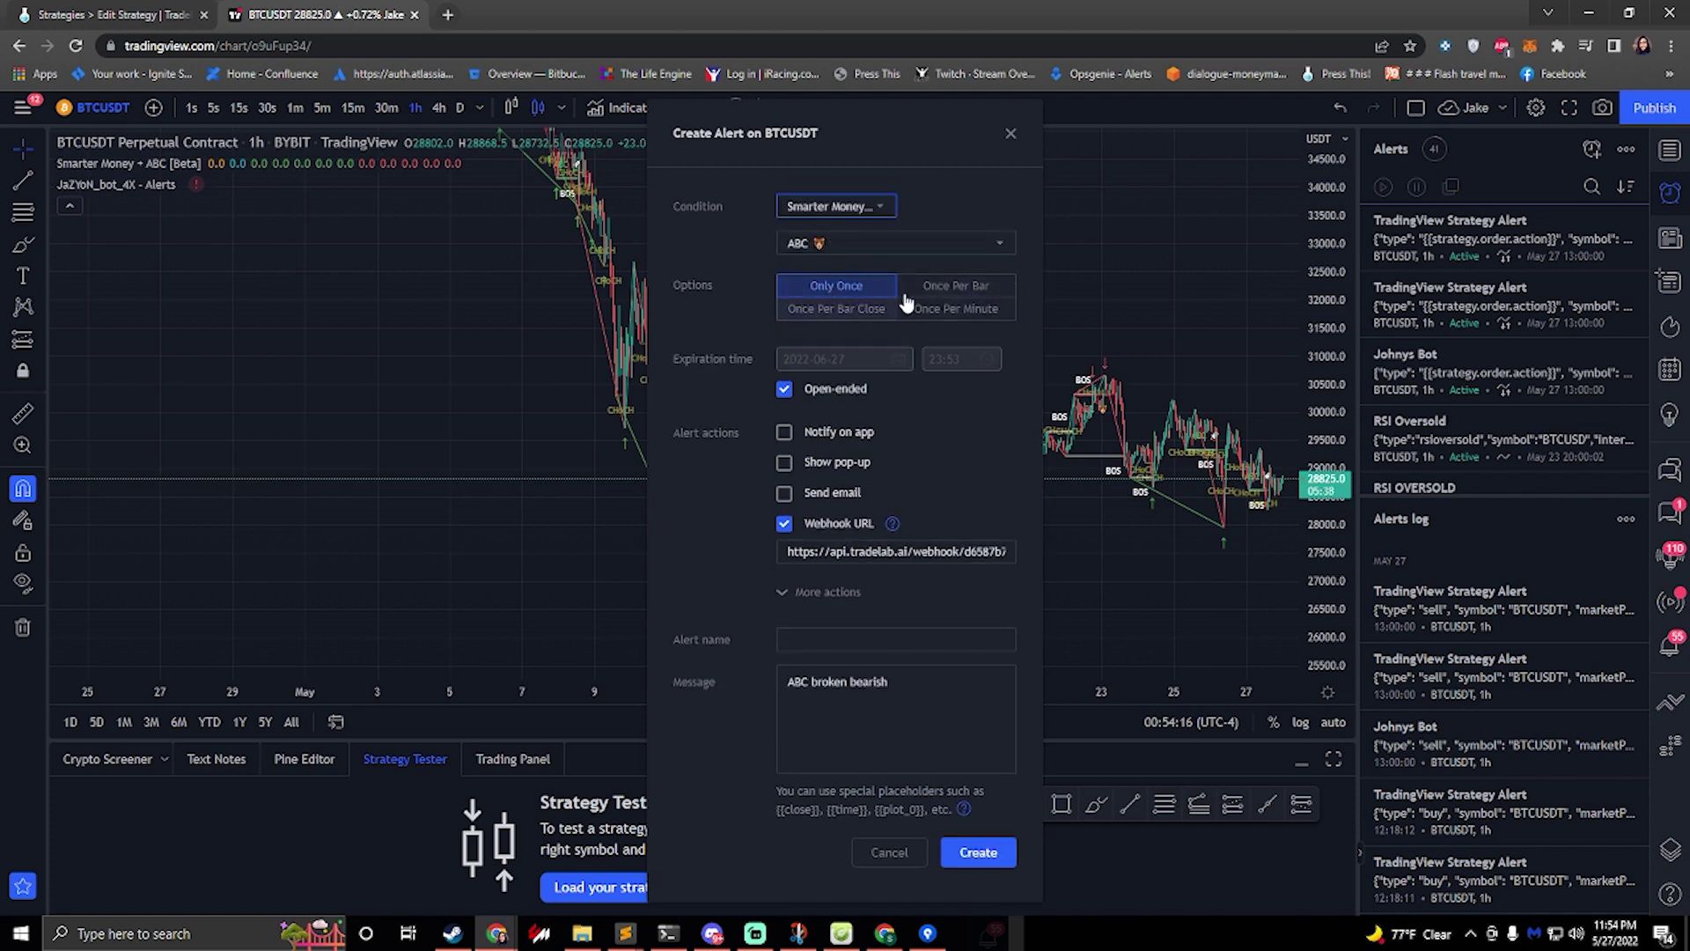
click(960, 295)
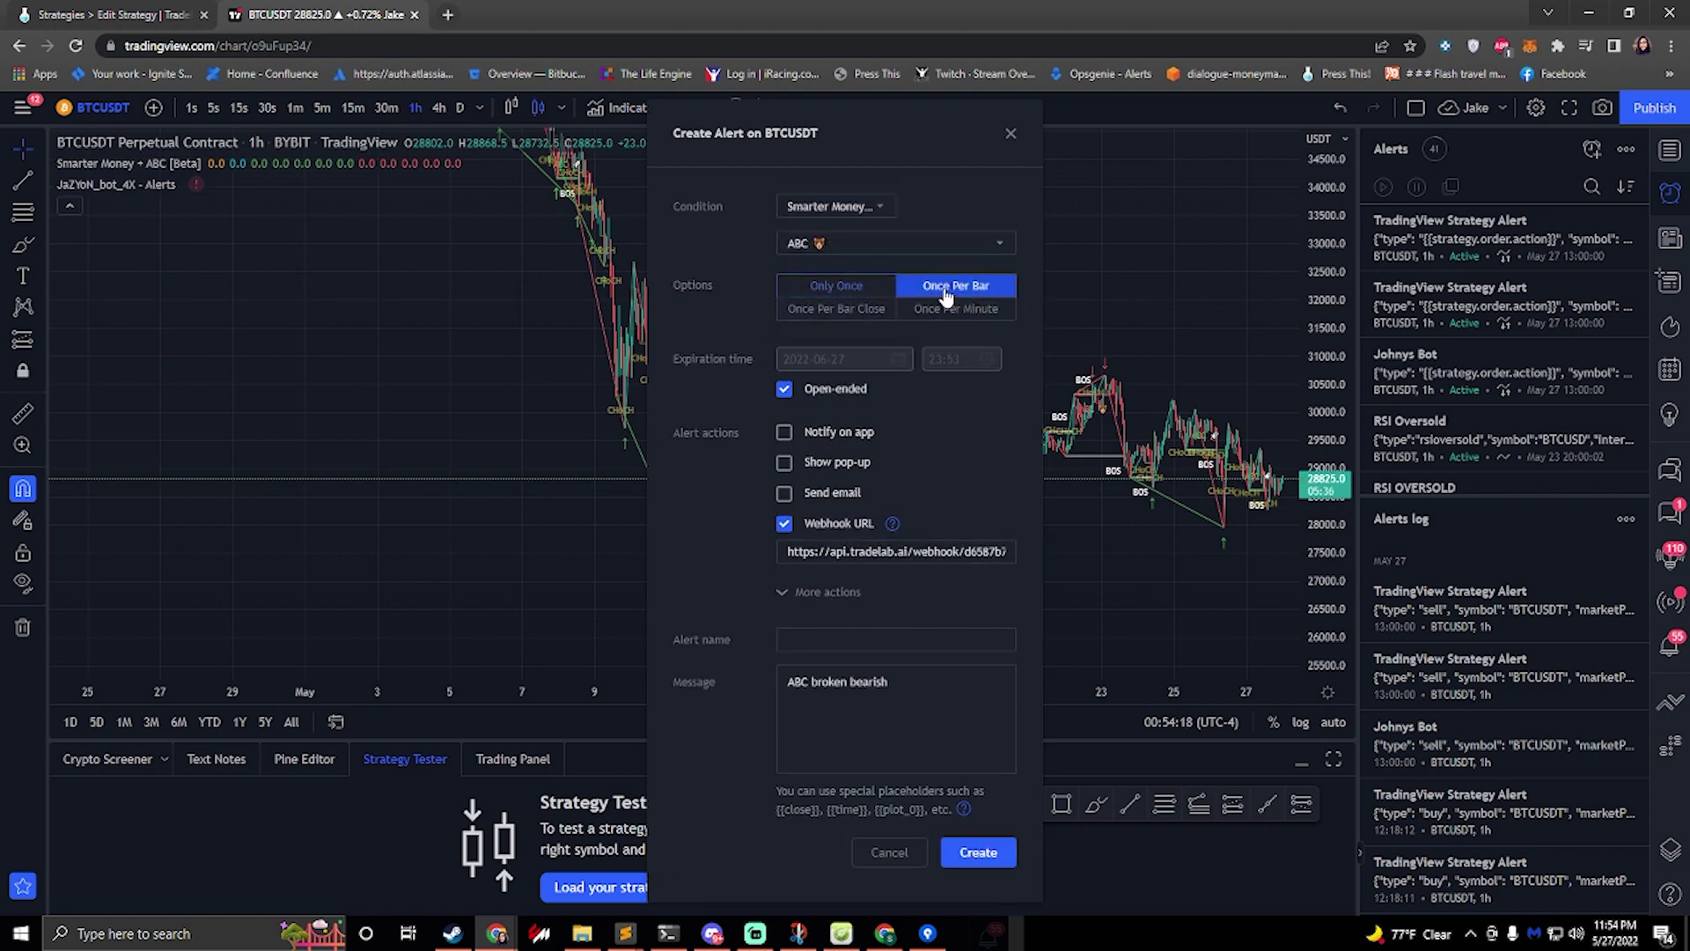
click(898, 245)
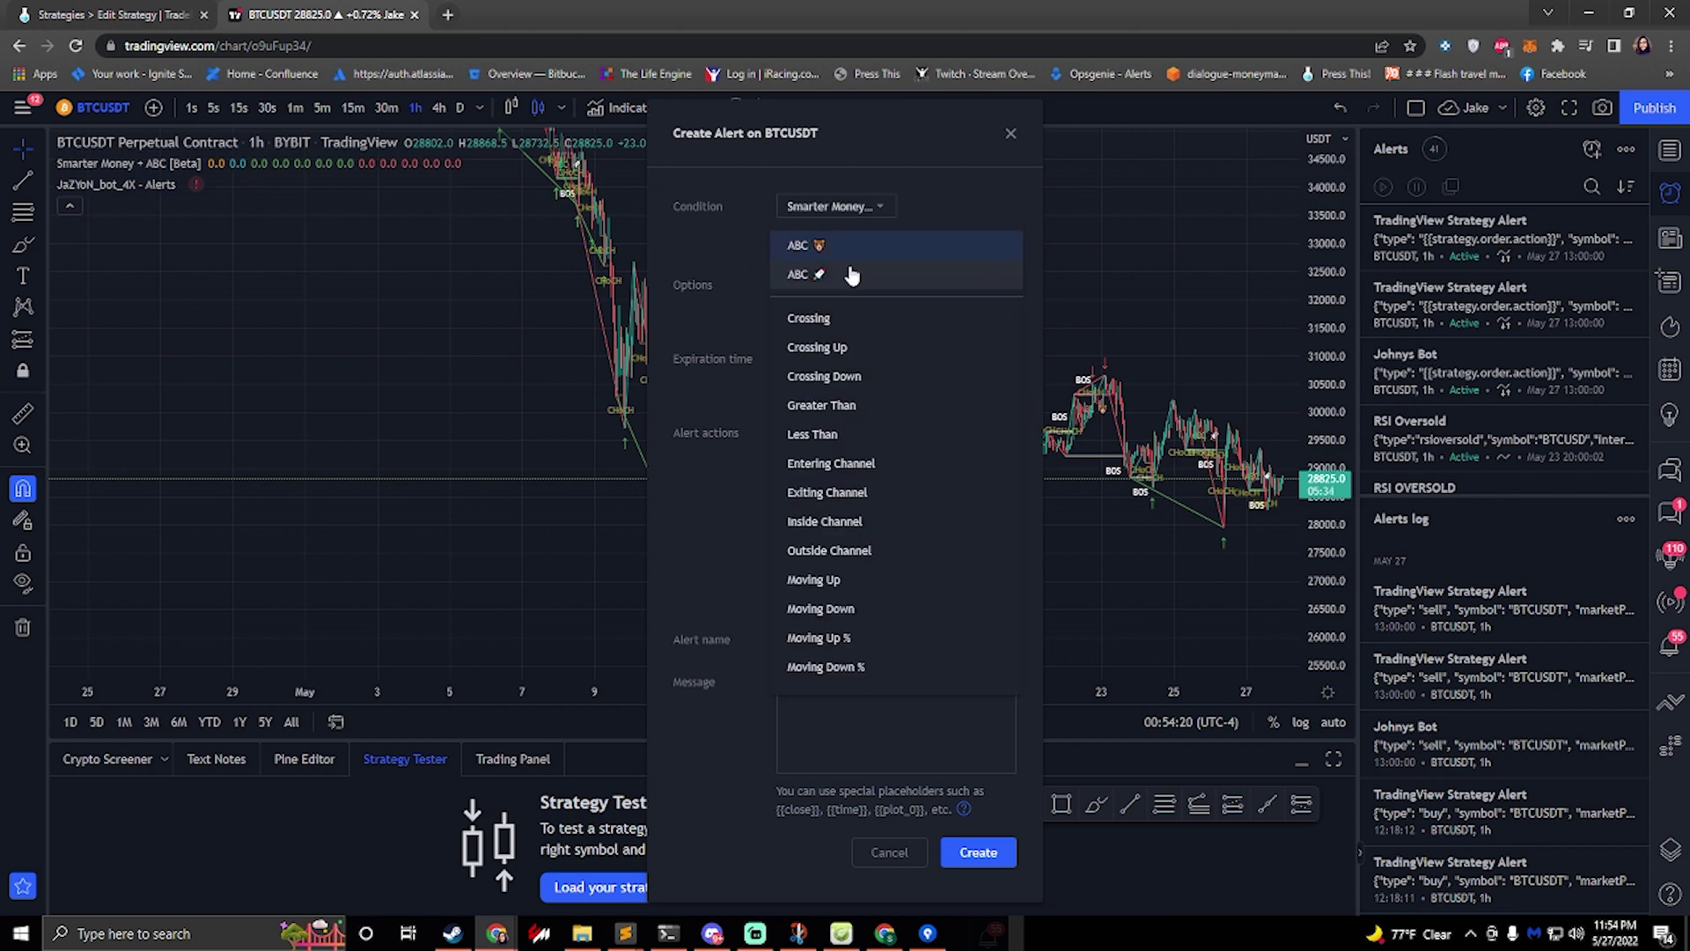
click(729, 248)
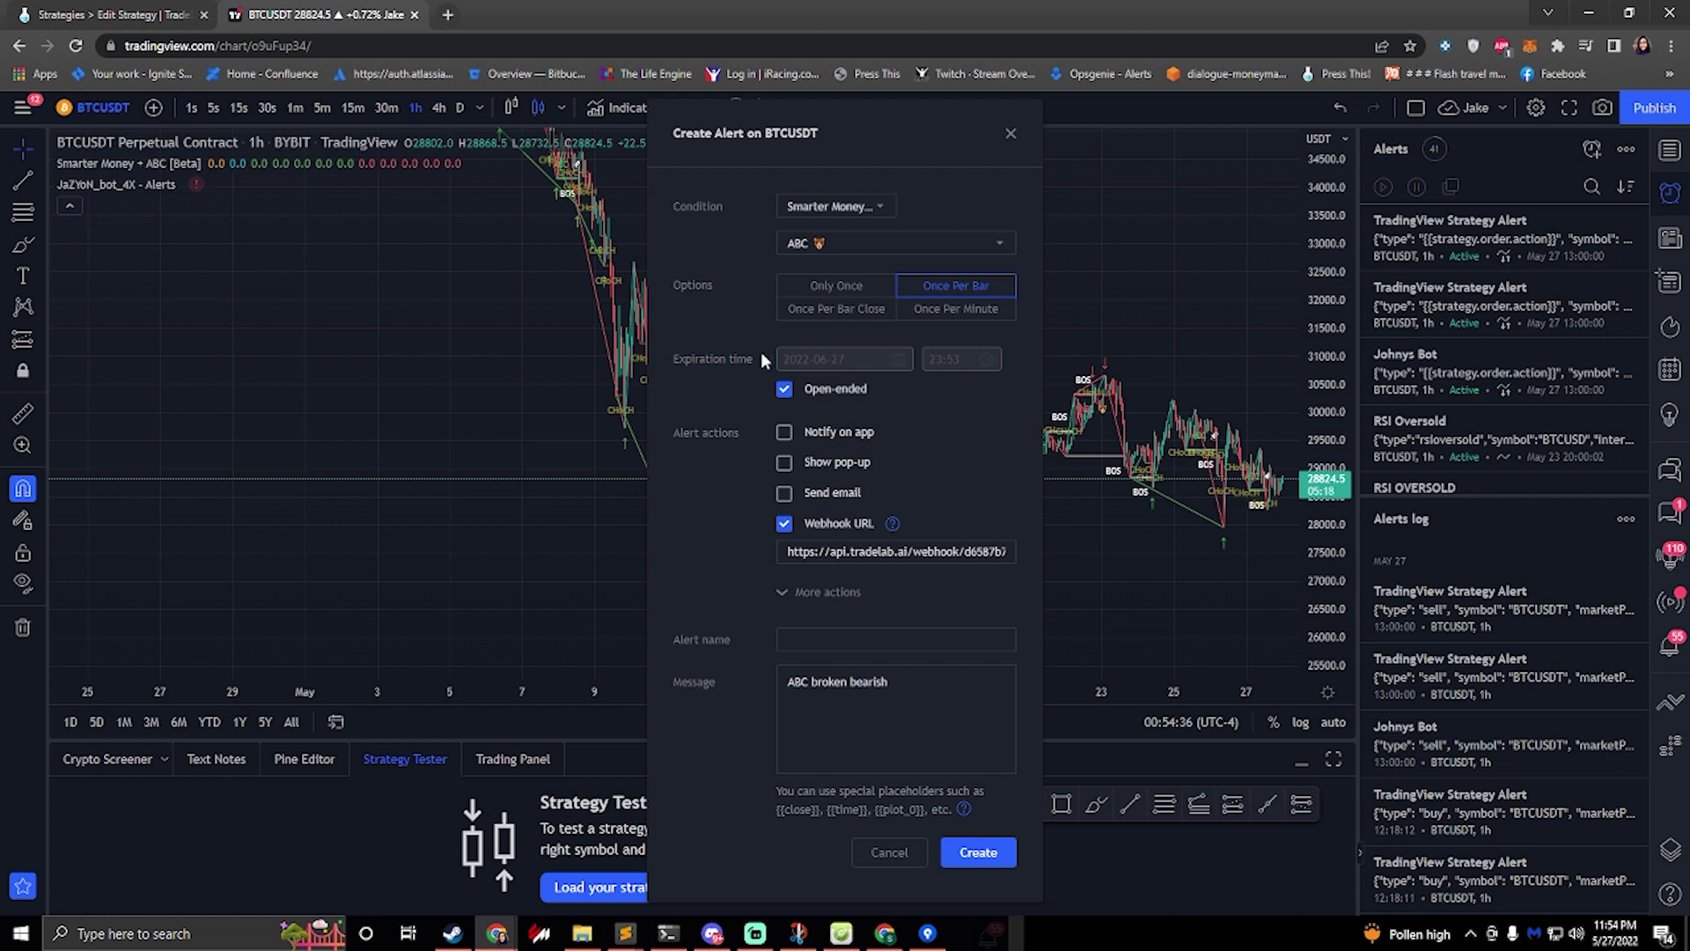
click(784, 388)
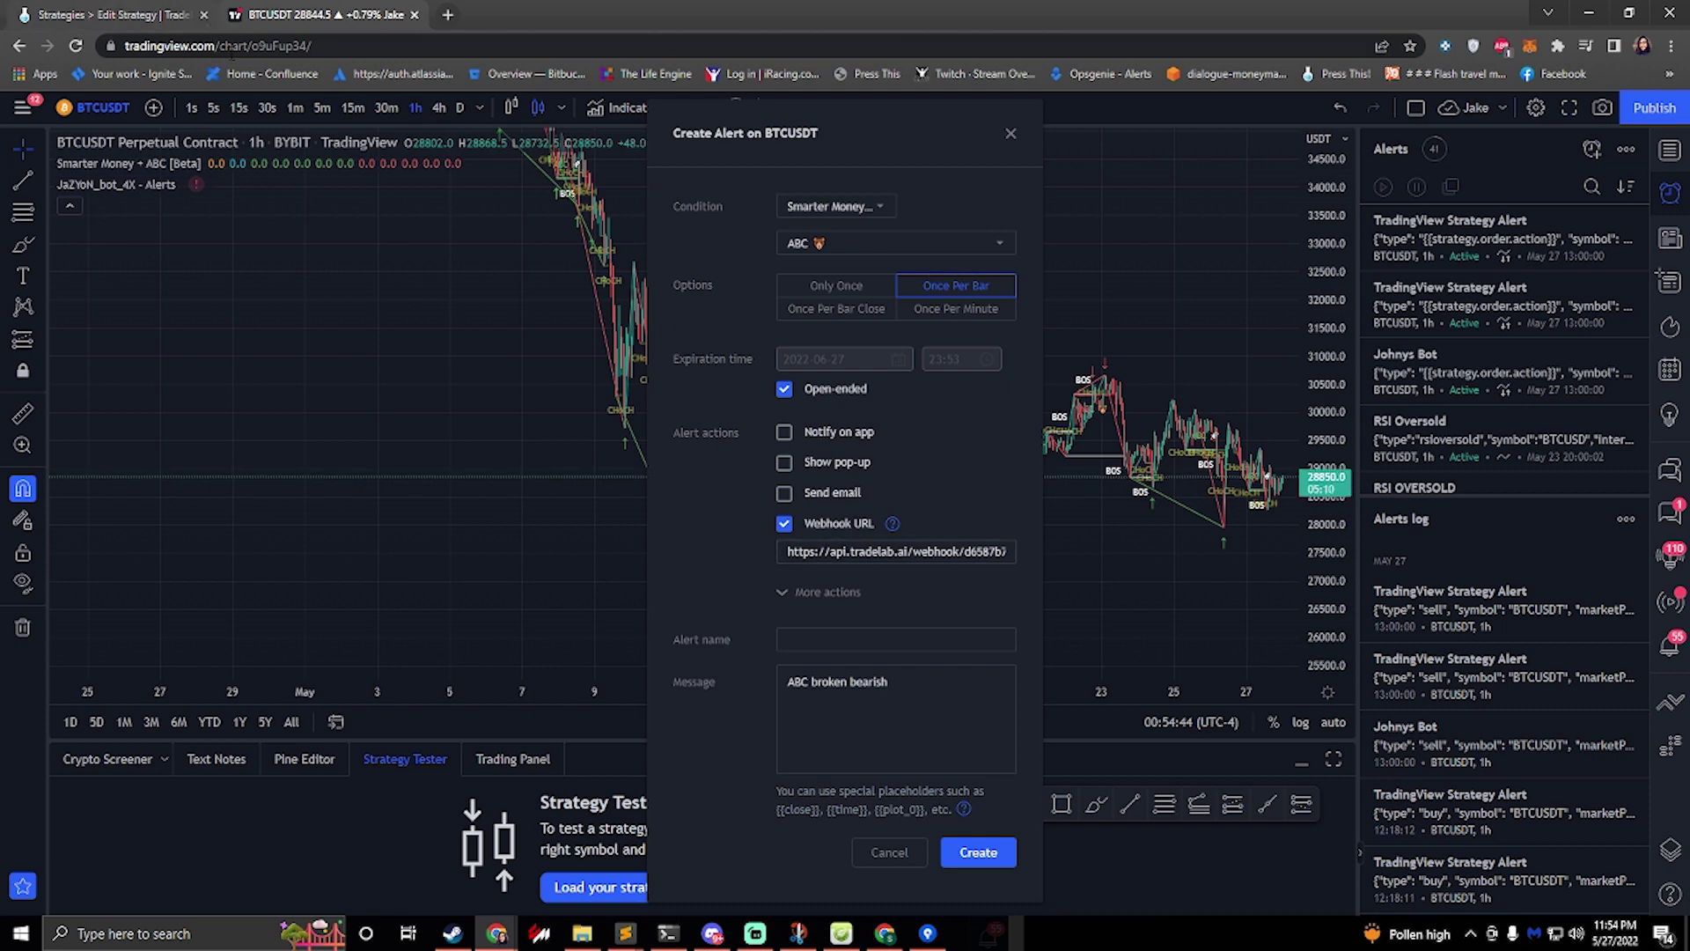
Paste TradeLab's webhook URL into the TradingView alert's webhook field
click(114, 14)
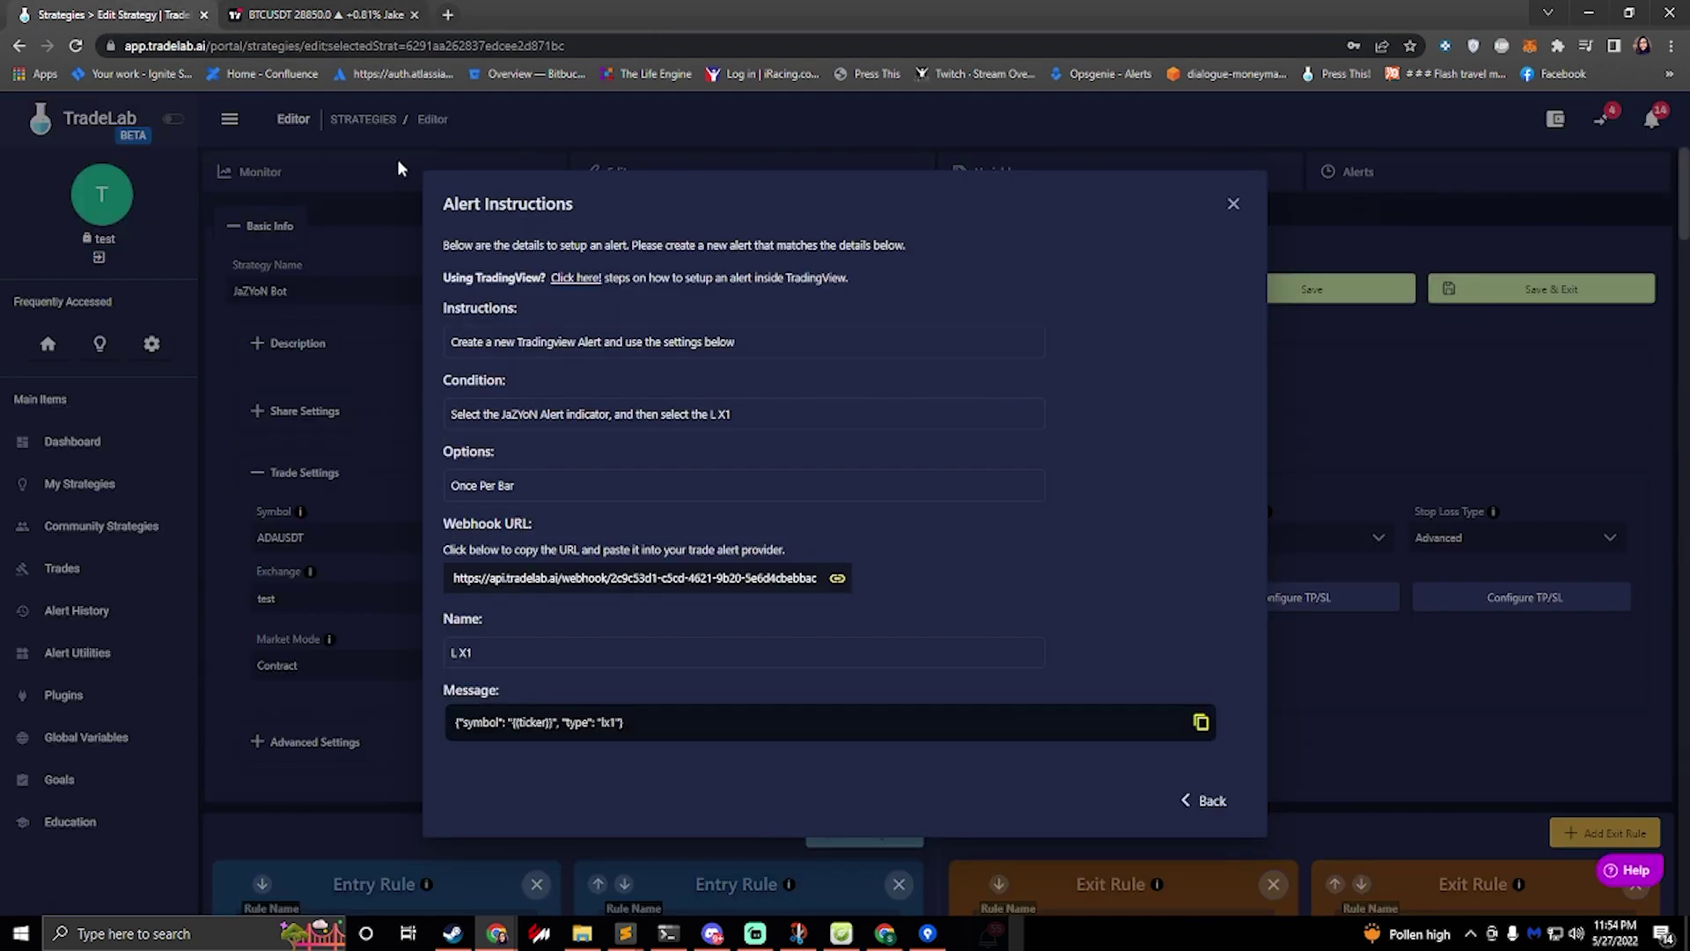
click(582, 581)
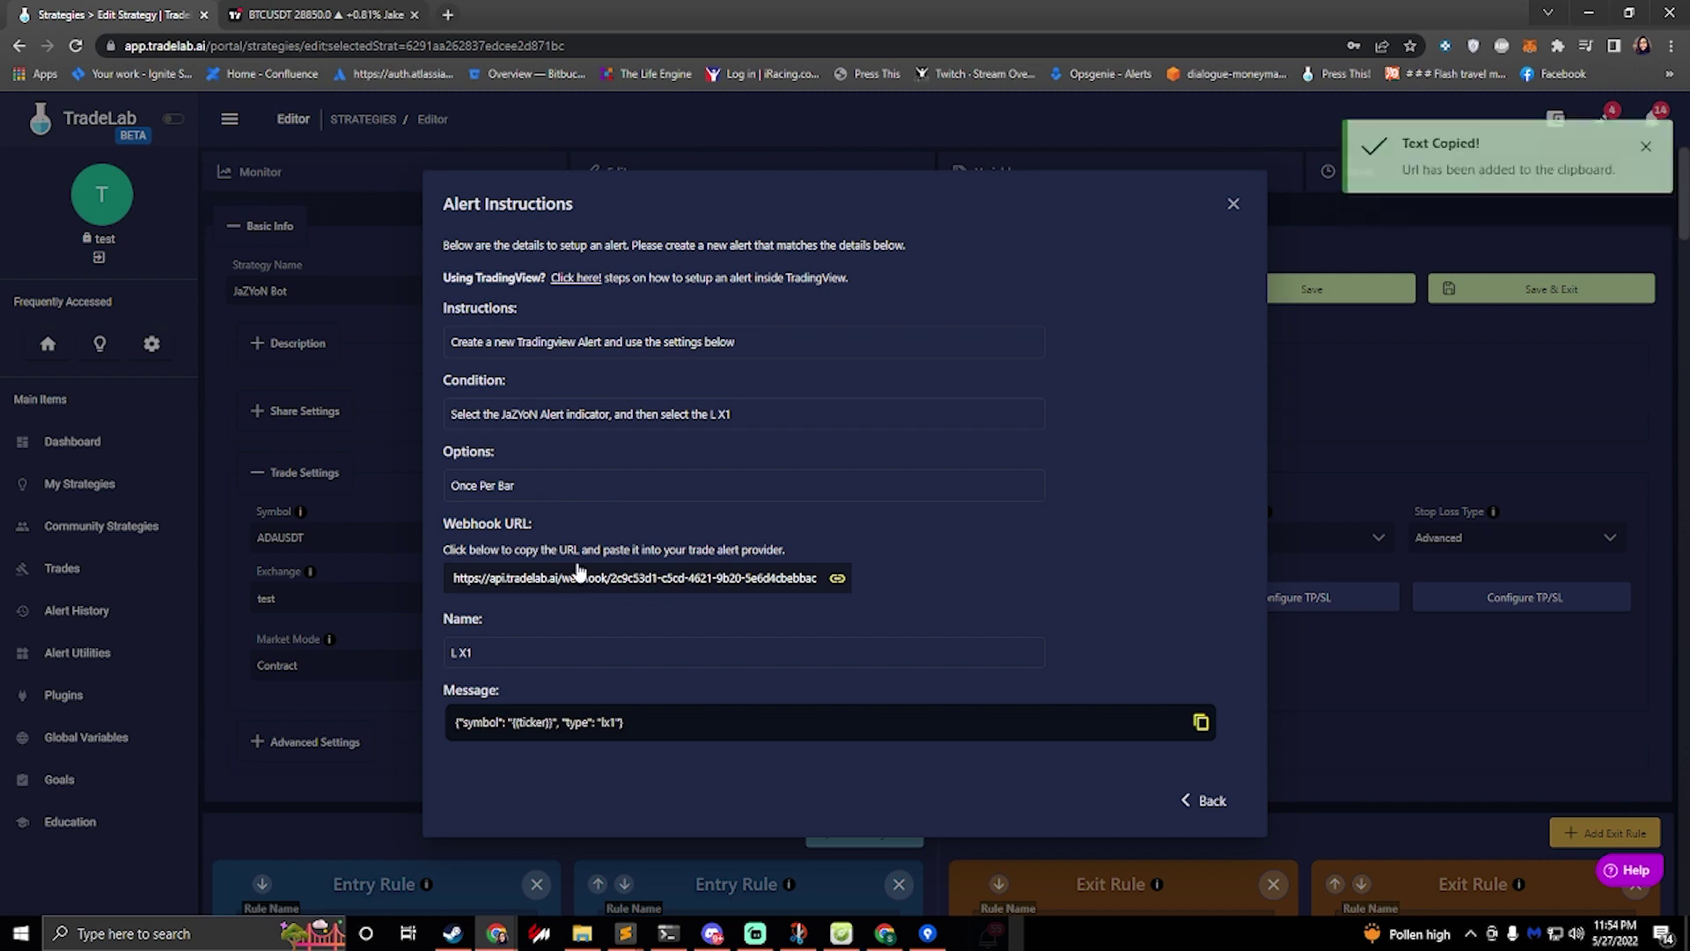
click(318, 14)
click(857, 551)
key(ctrl+a)
key(ctrl+v)
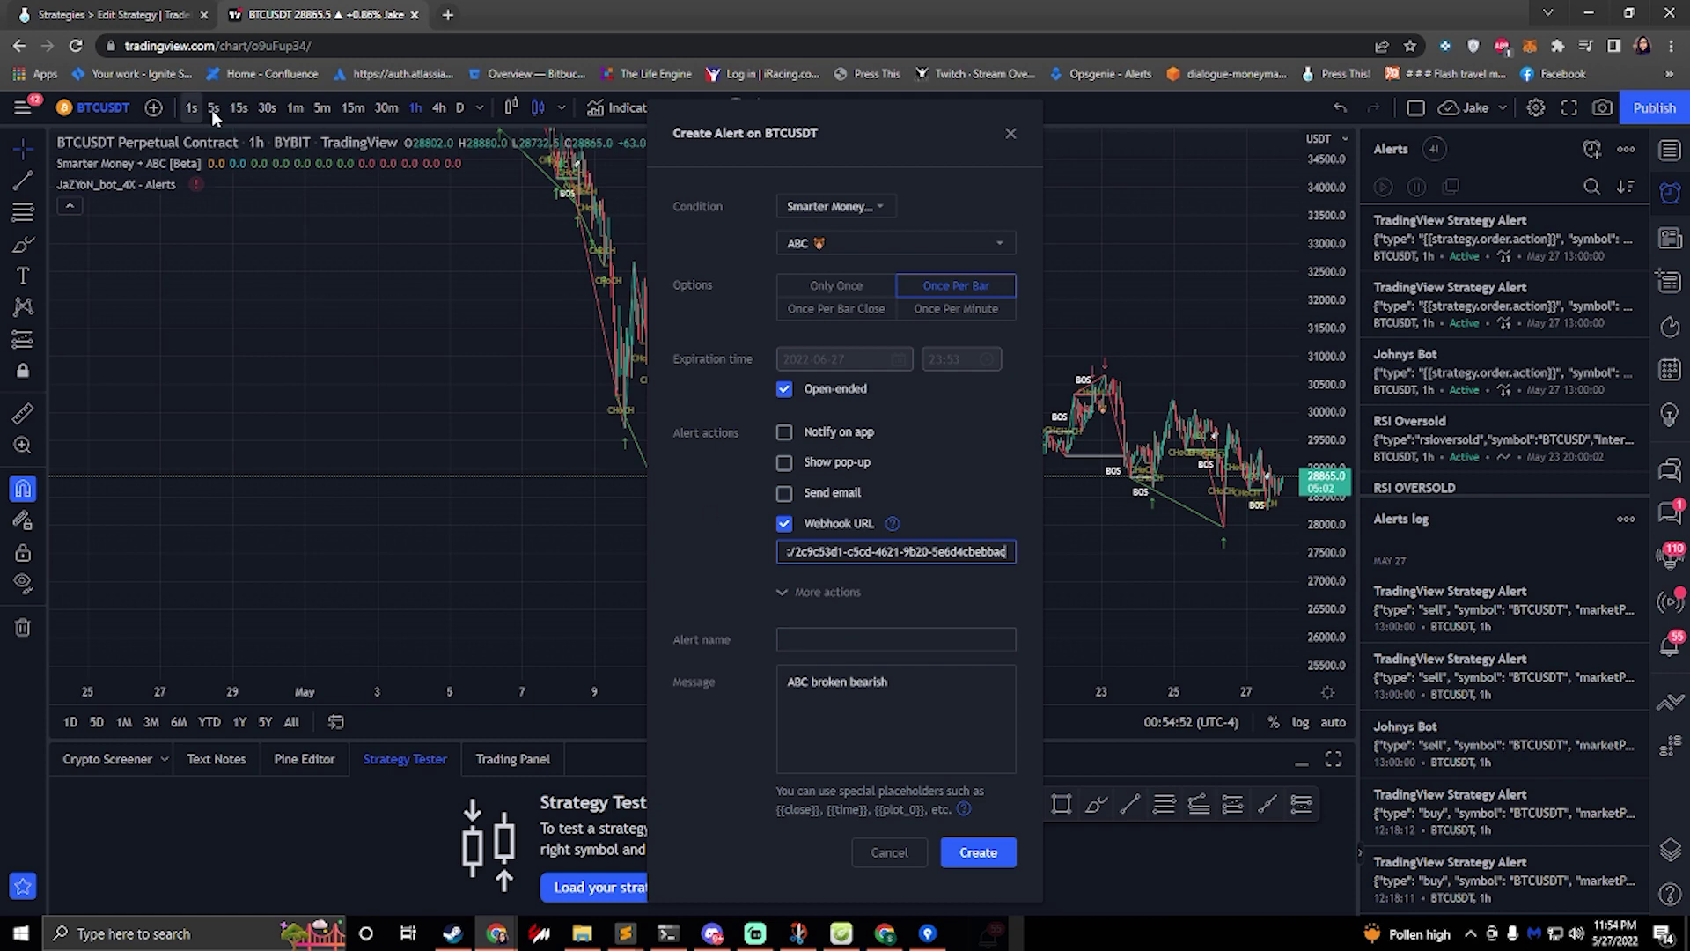
Copy the L X1 name and JSON message into the alert and create it
click(136, 15)
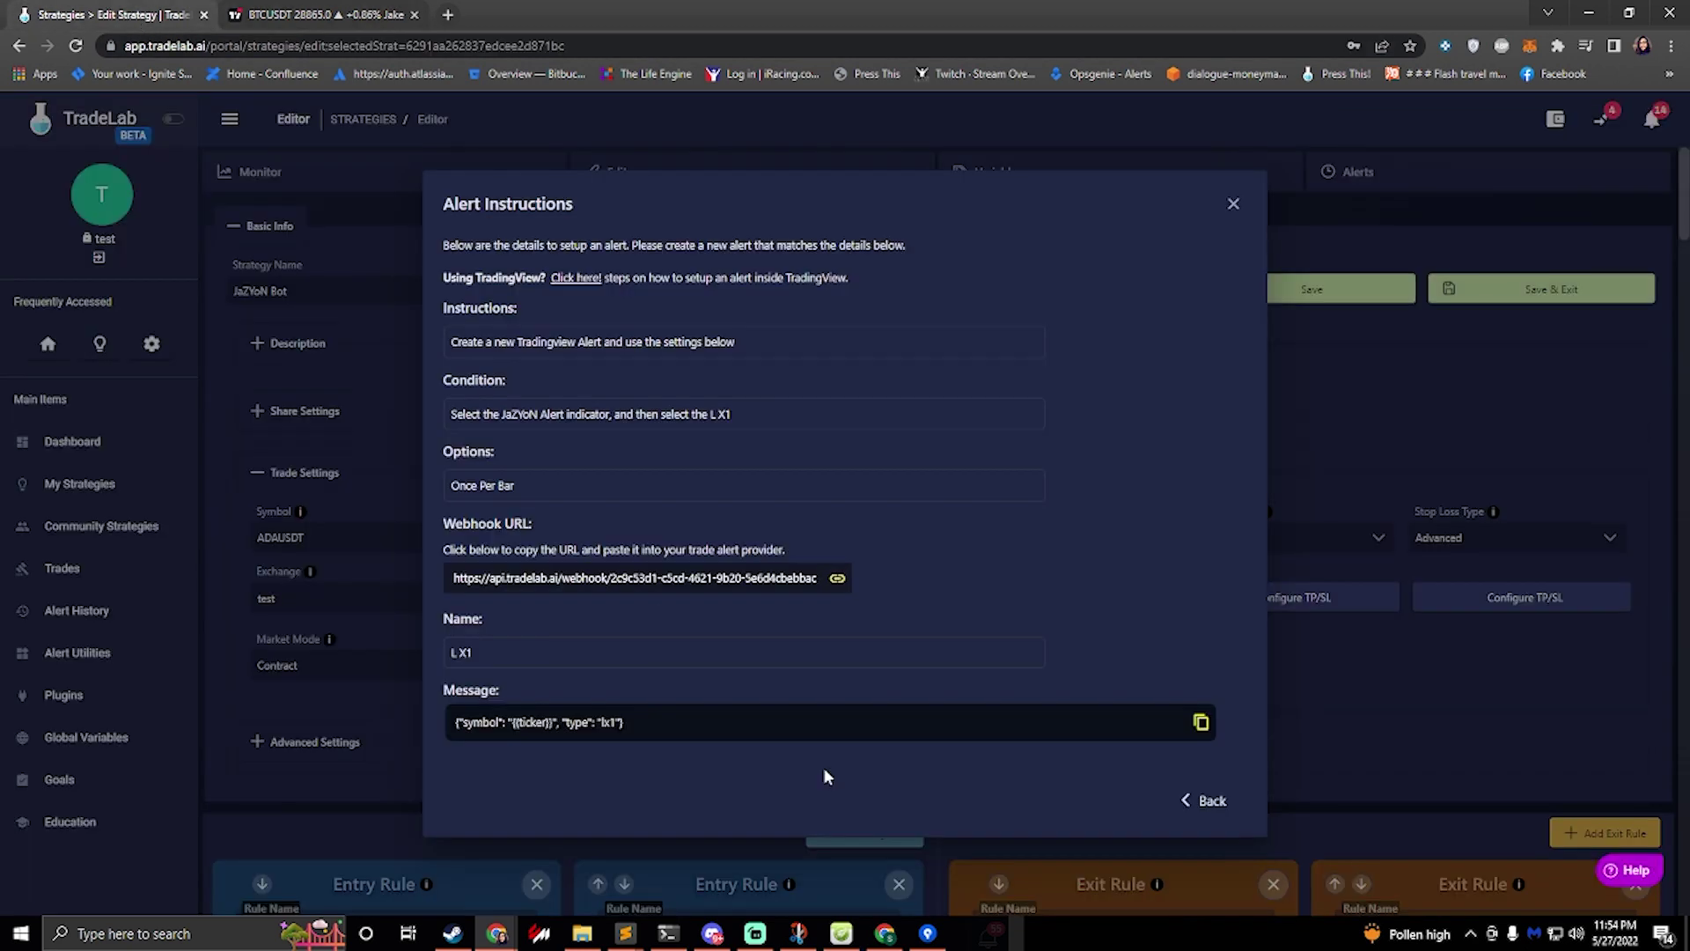
click(510, 655)
click(317, 15)
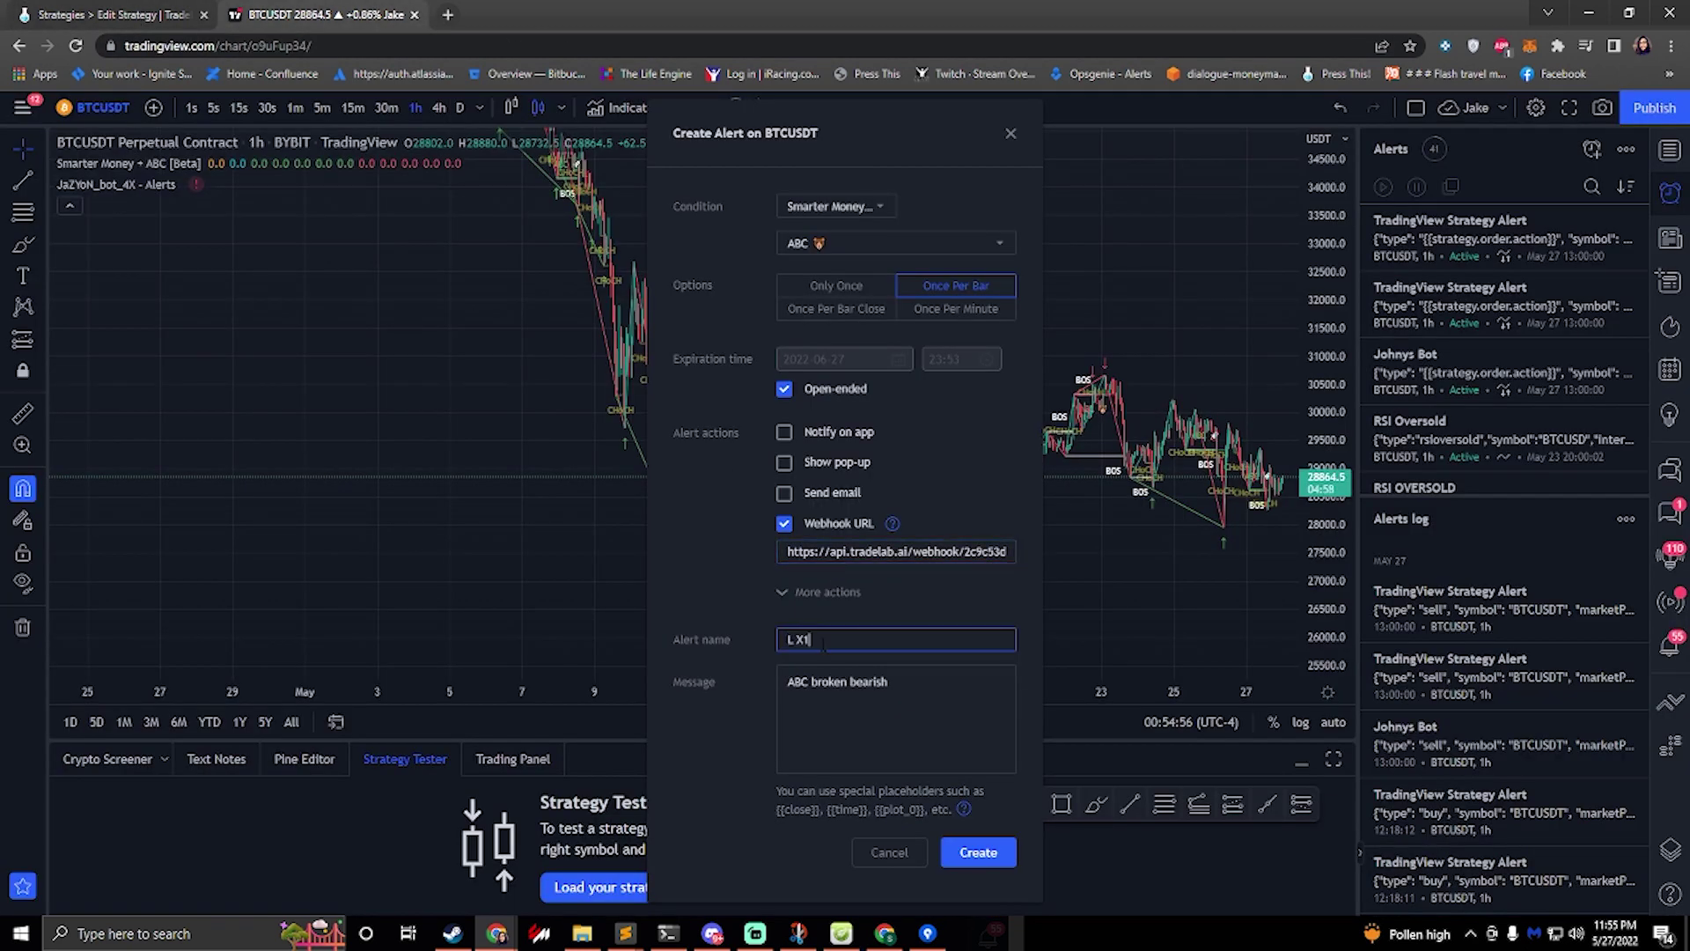
click(137, 15)
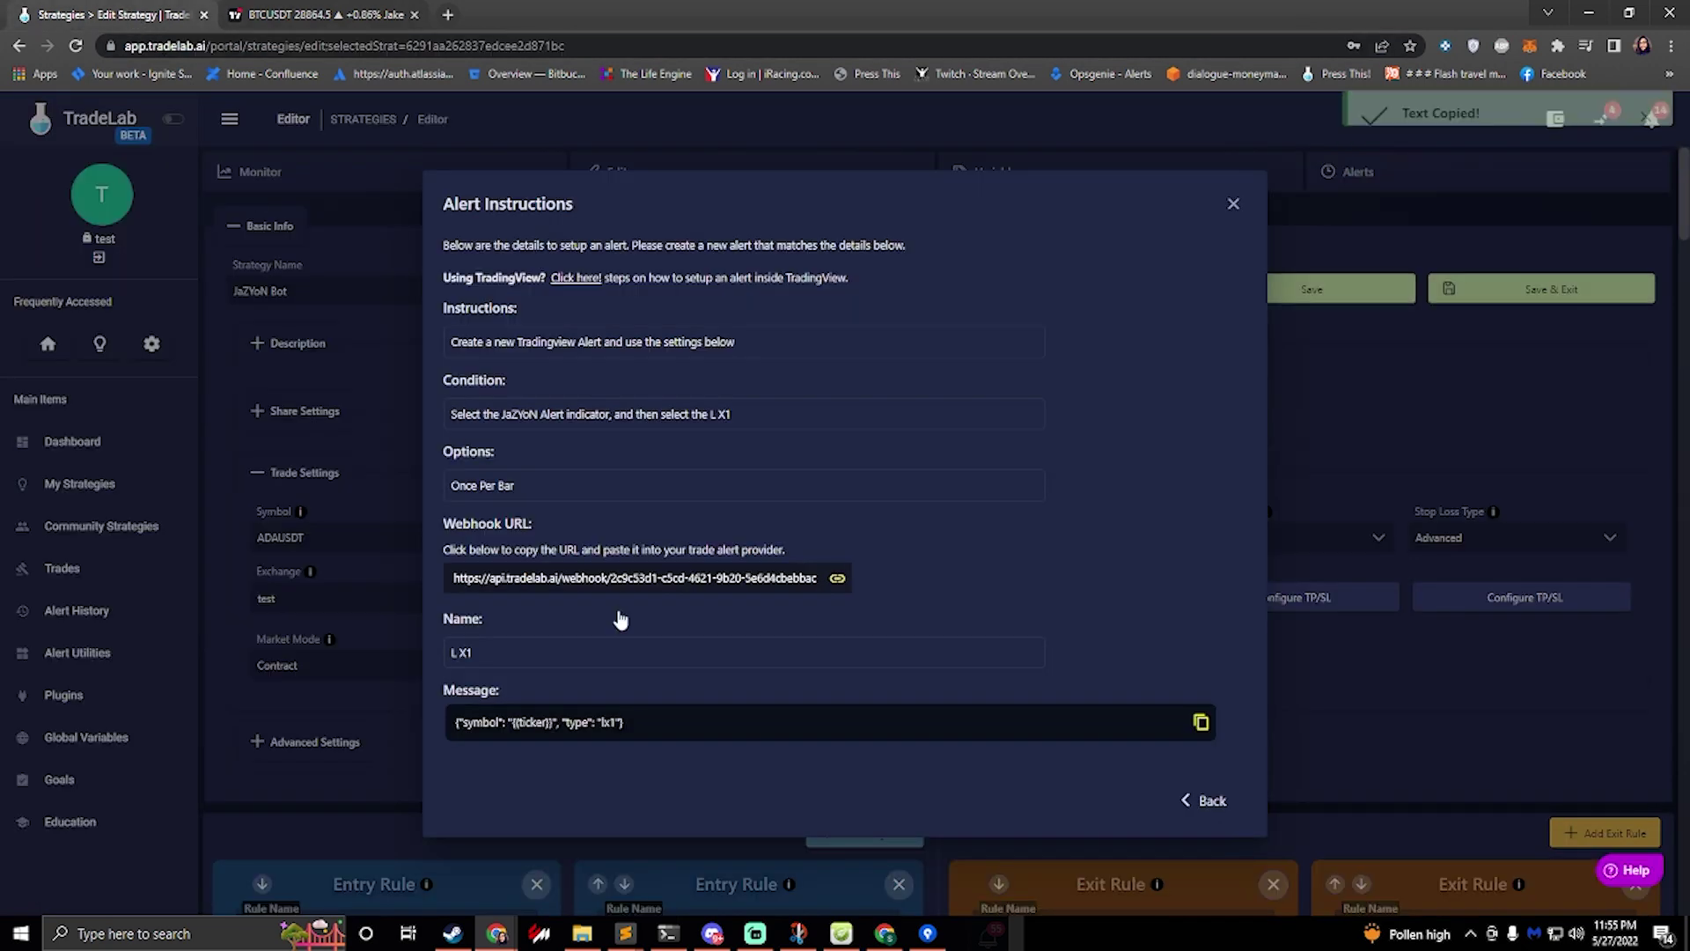
click(603, 726)
click(316, 15)
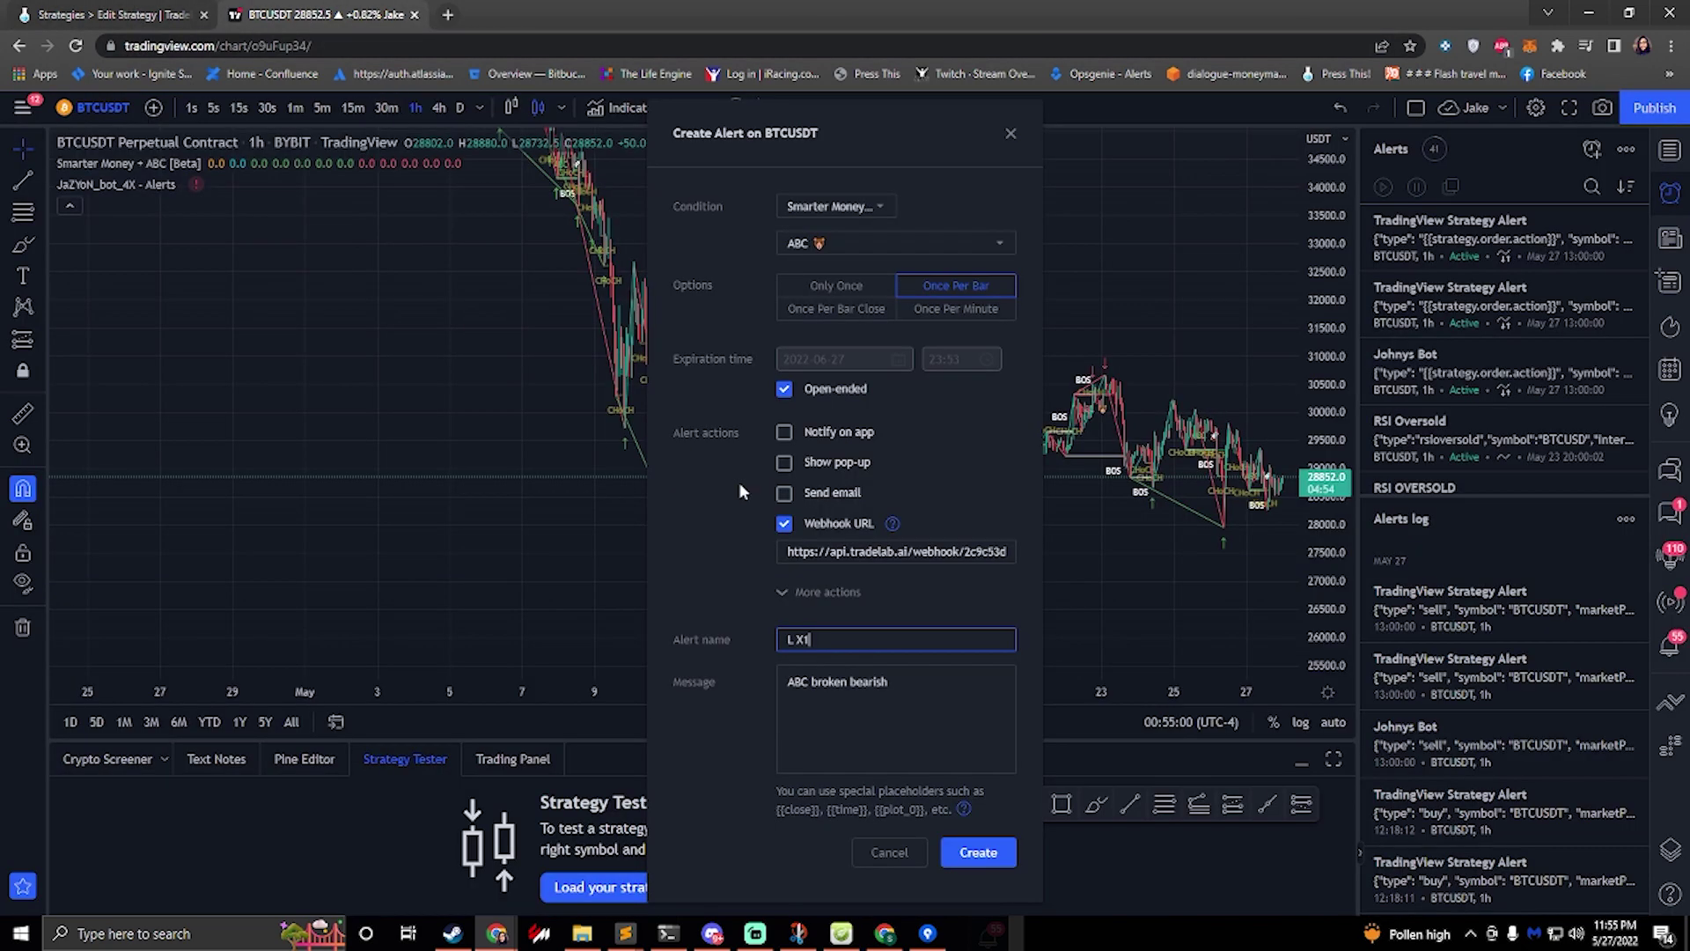
key(Tab)
key(ctrl+a)
key(ctrl+v)
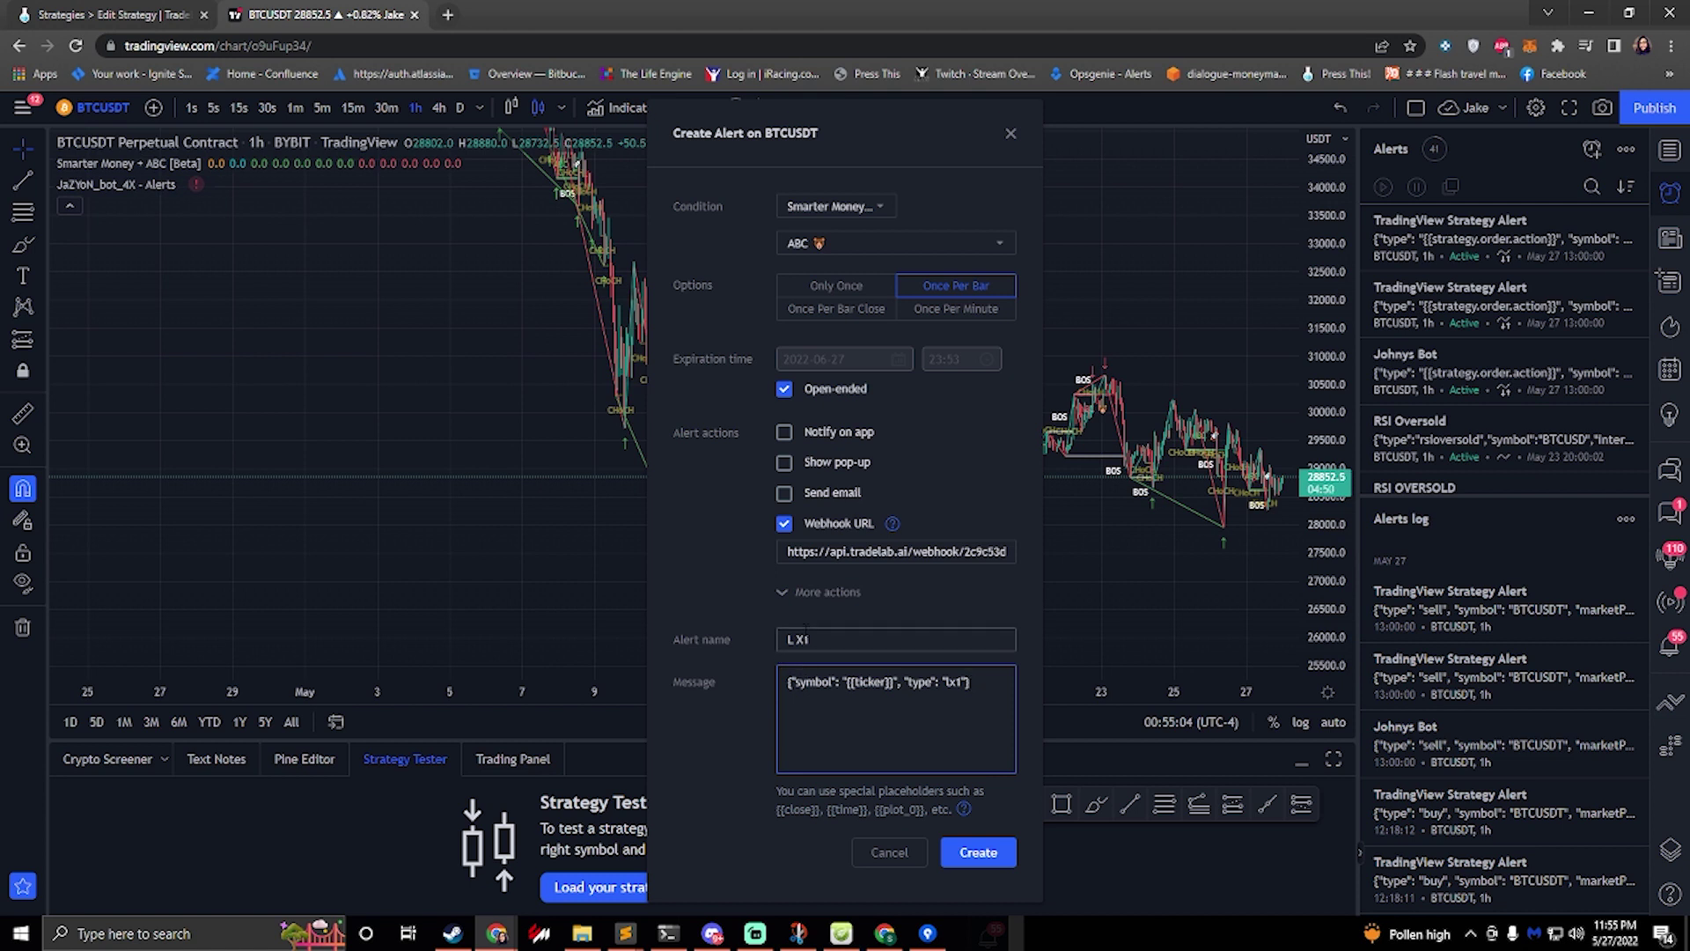
click(988, 859)
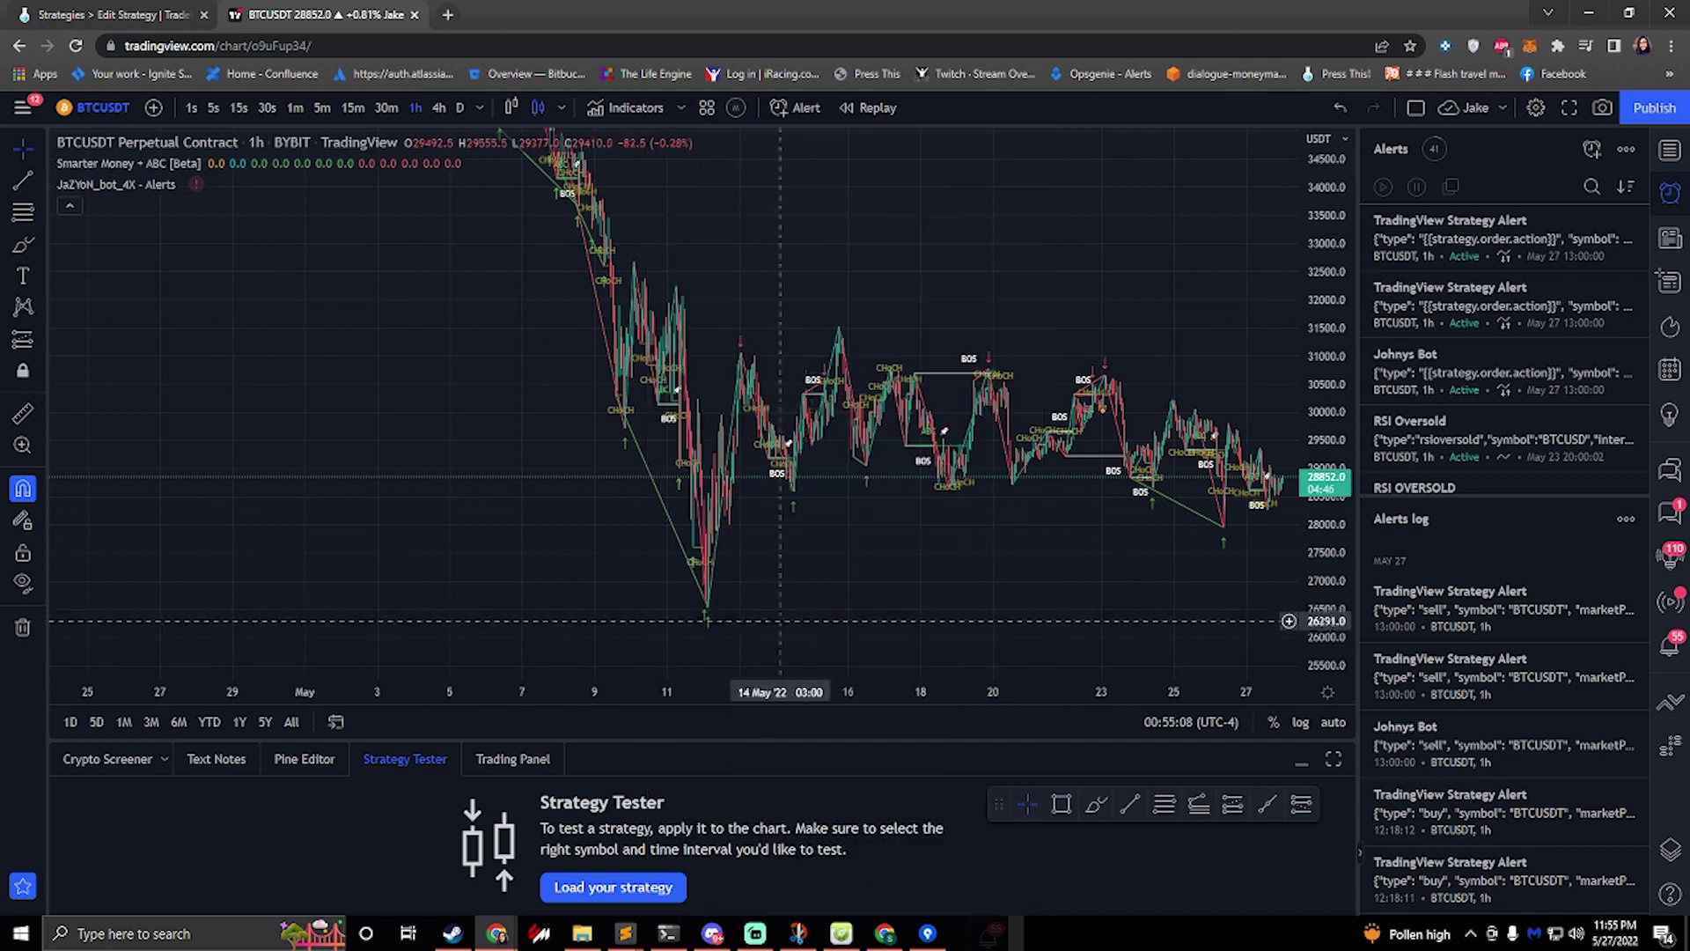
click(141, 15)
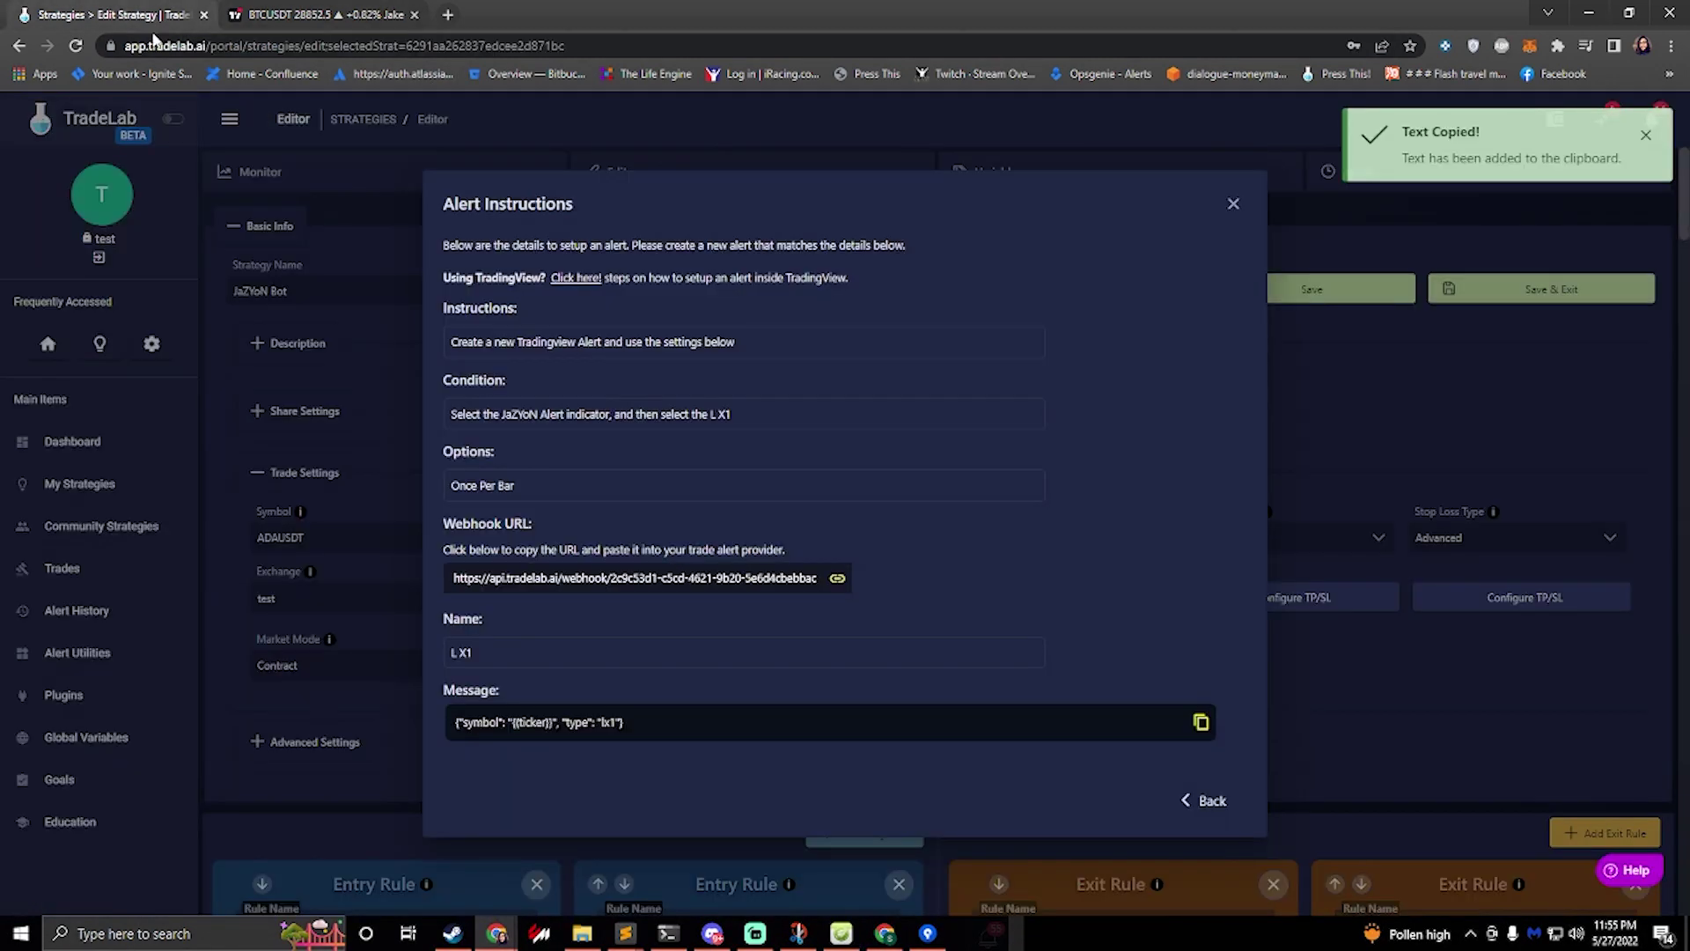
Show the L X2 alert details and start a new BTCUSDT alert in TradingView
click(1206, 801)
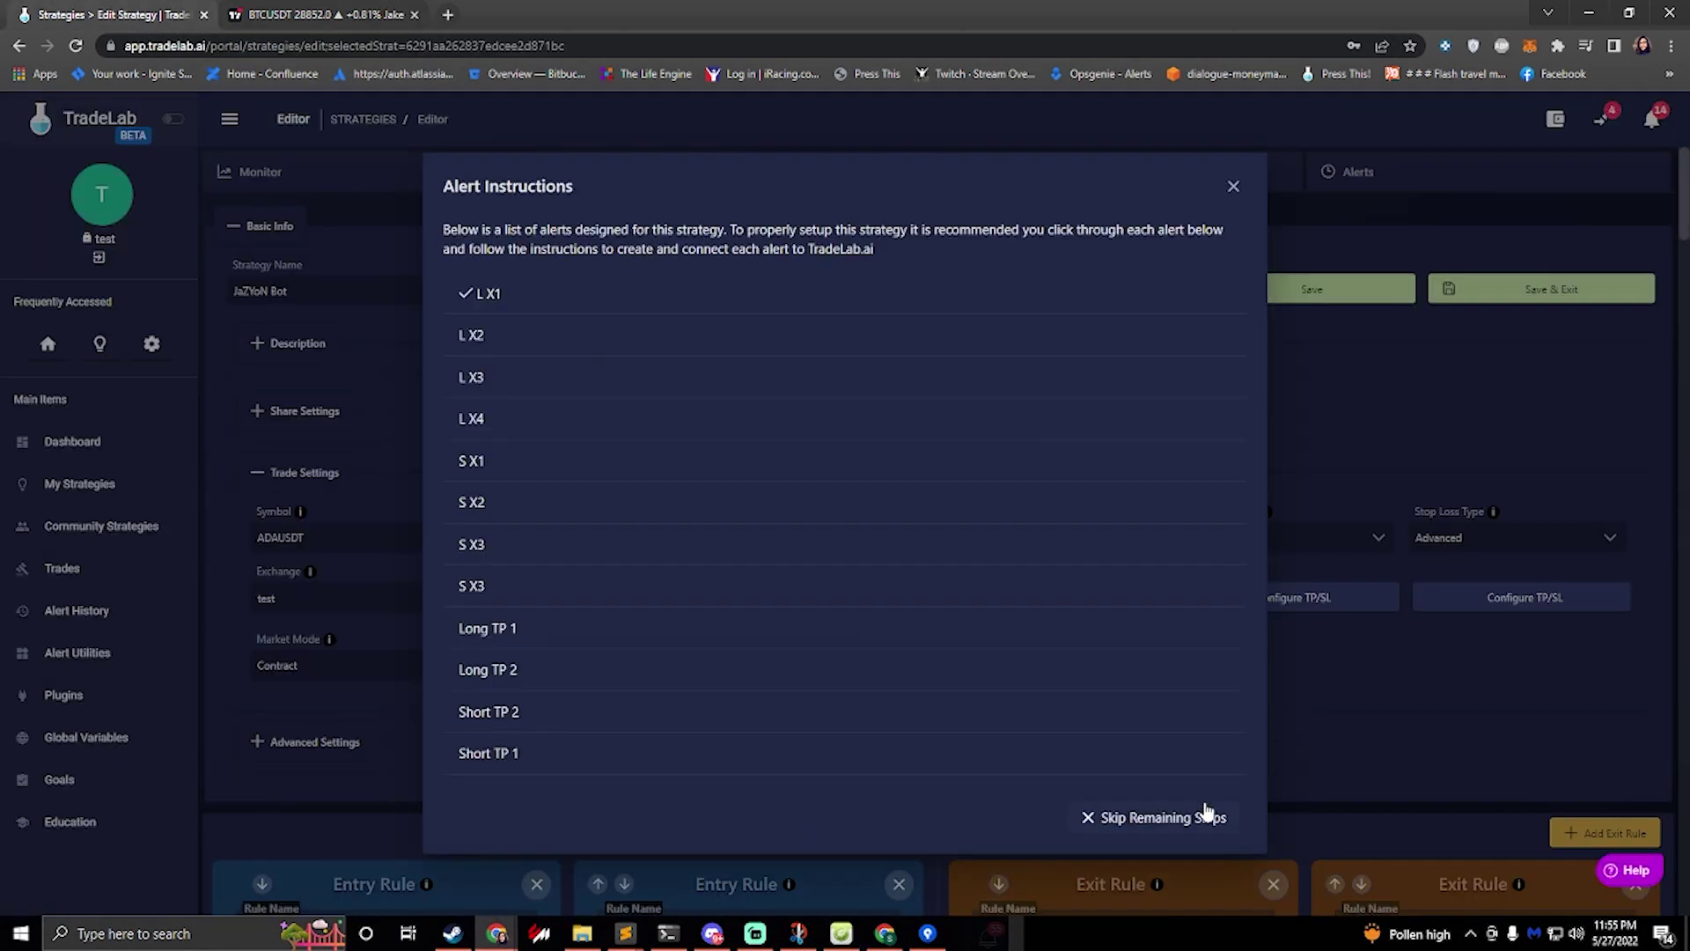
click(532, 335)
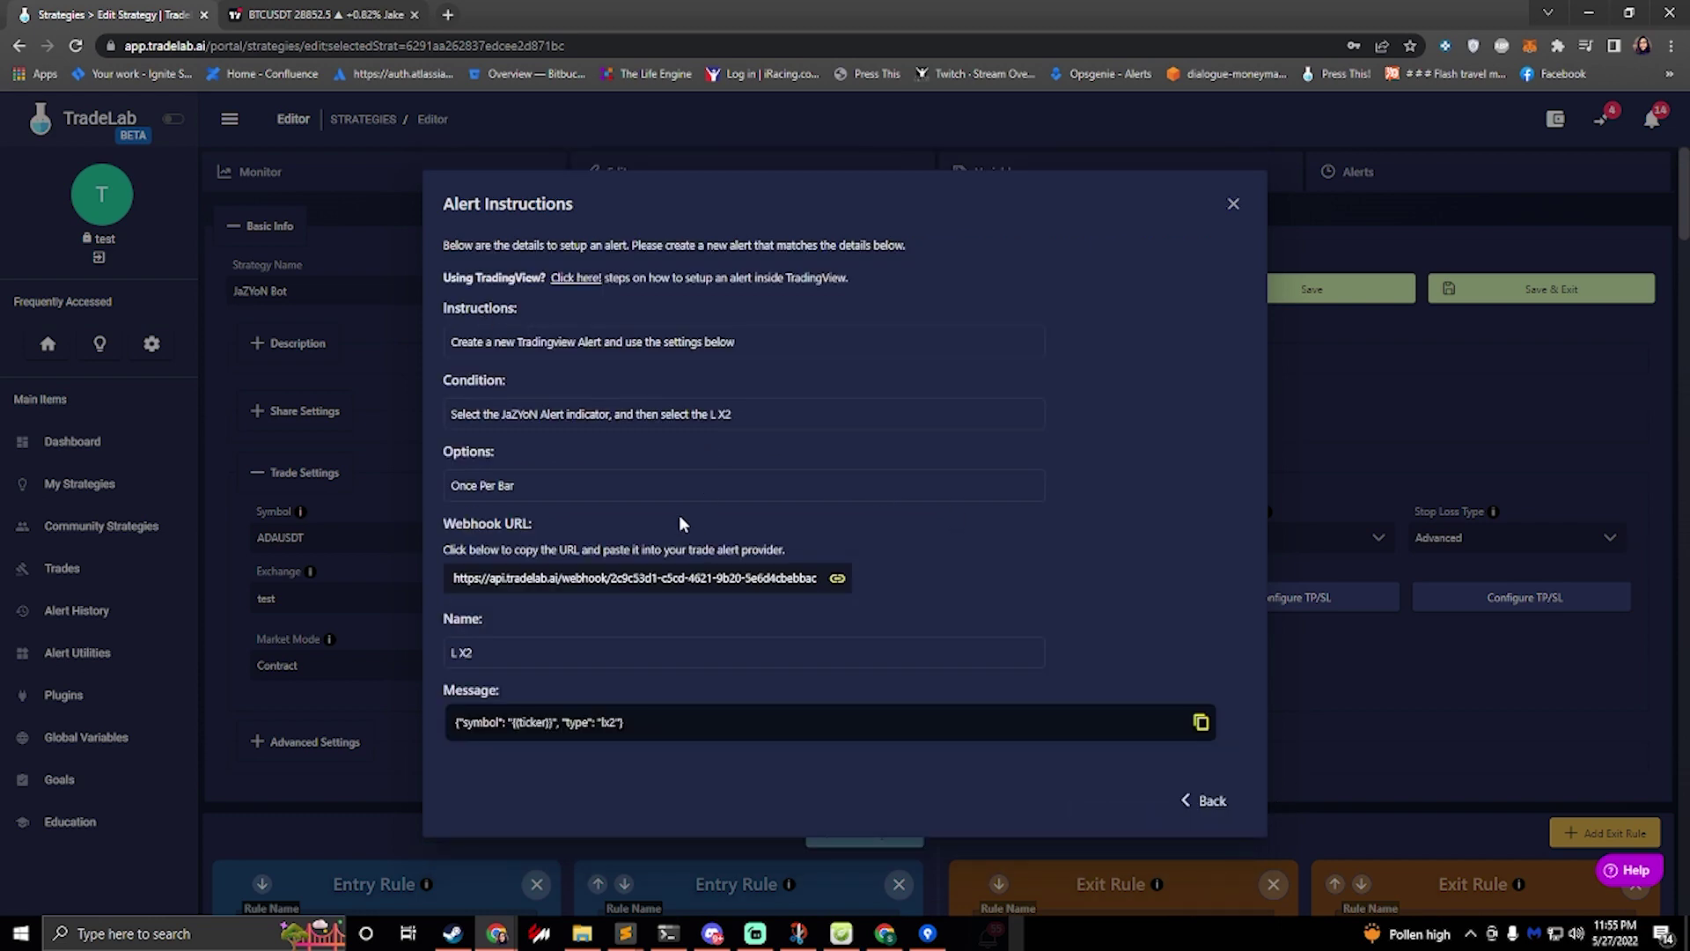
click(277, 10)
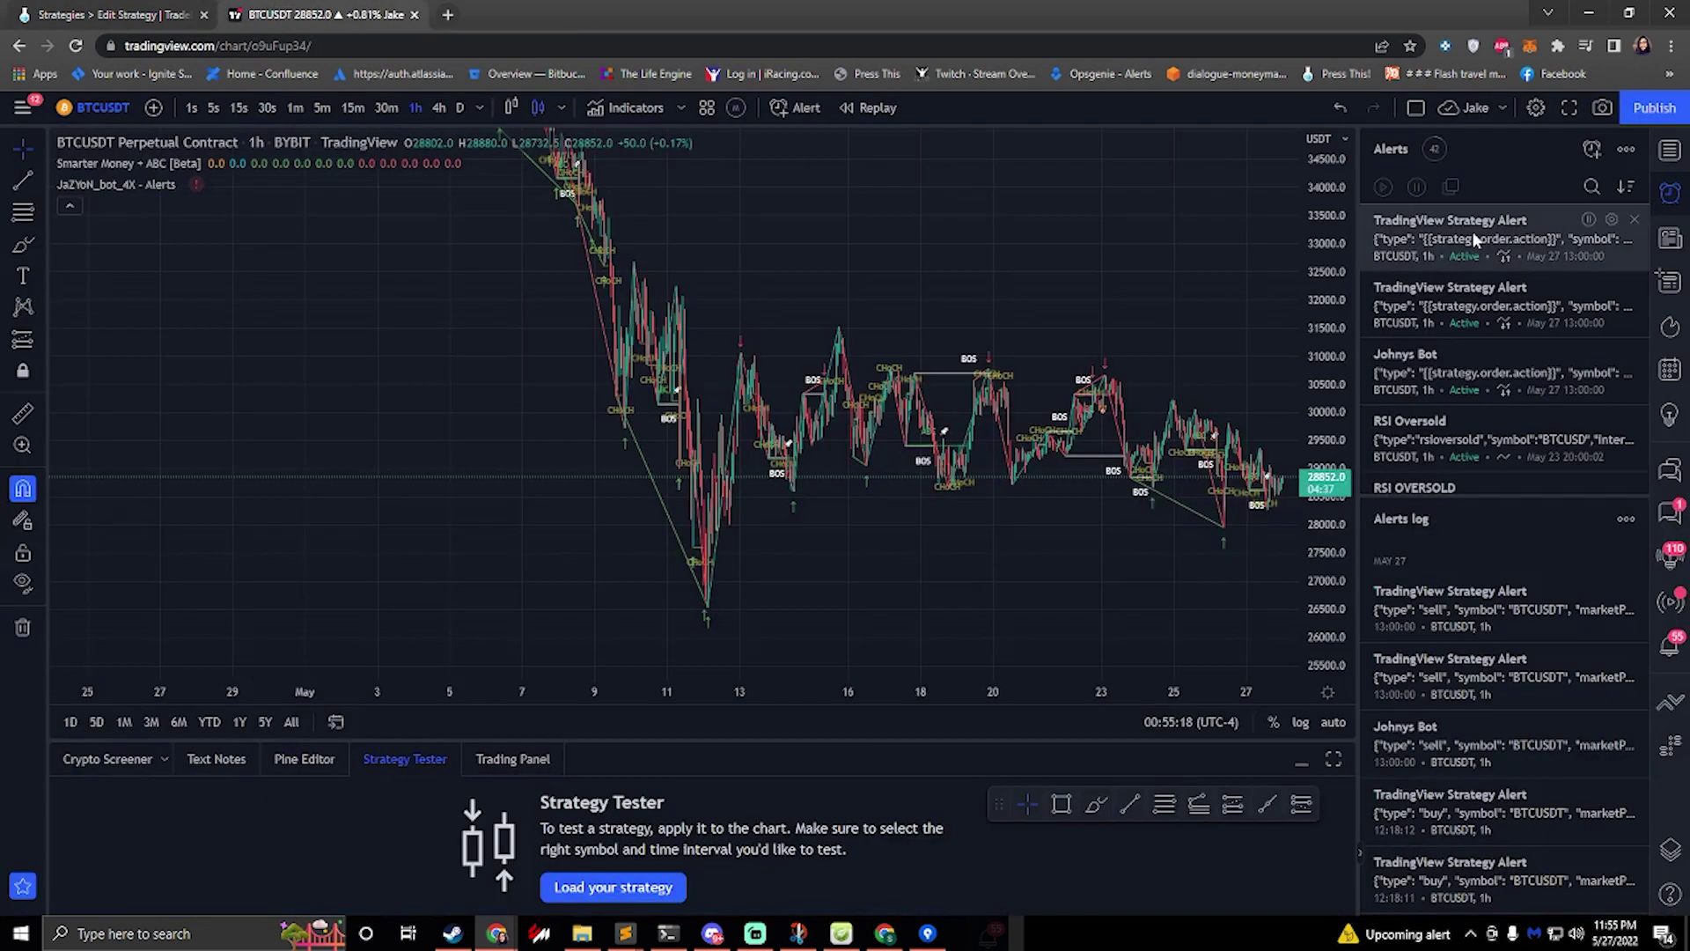
click(1591, 149)
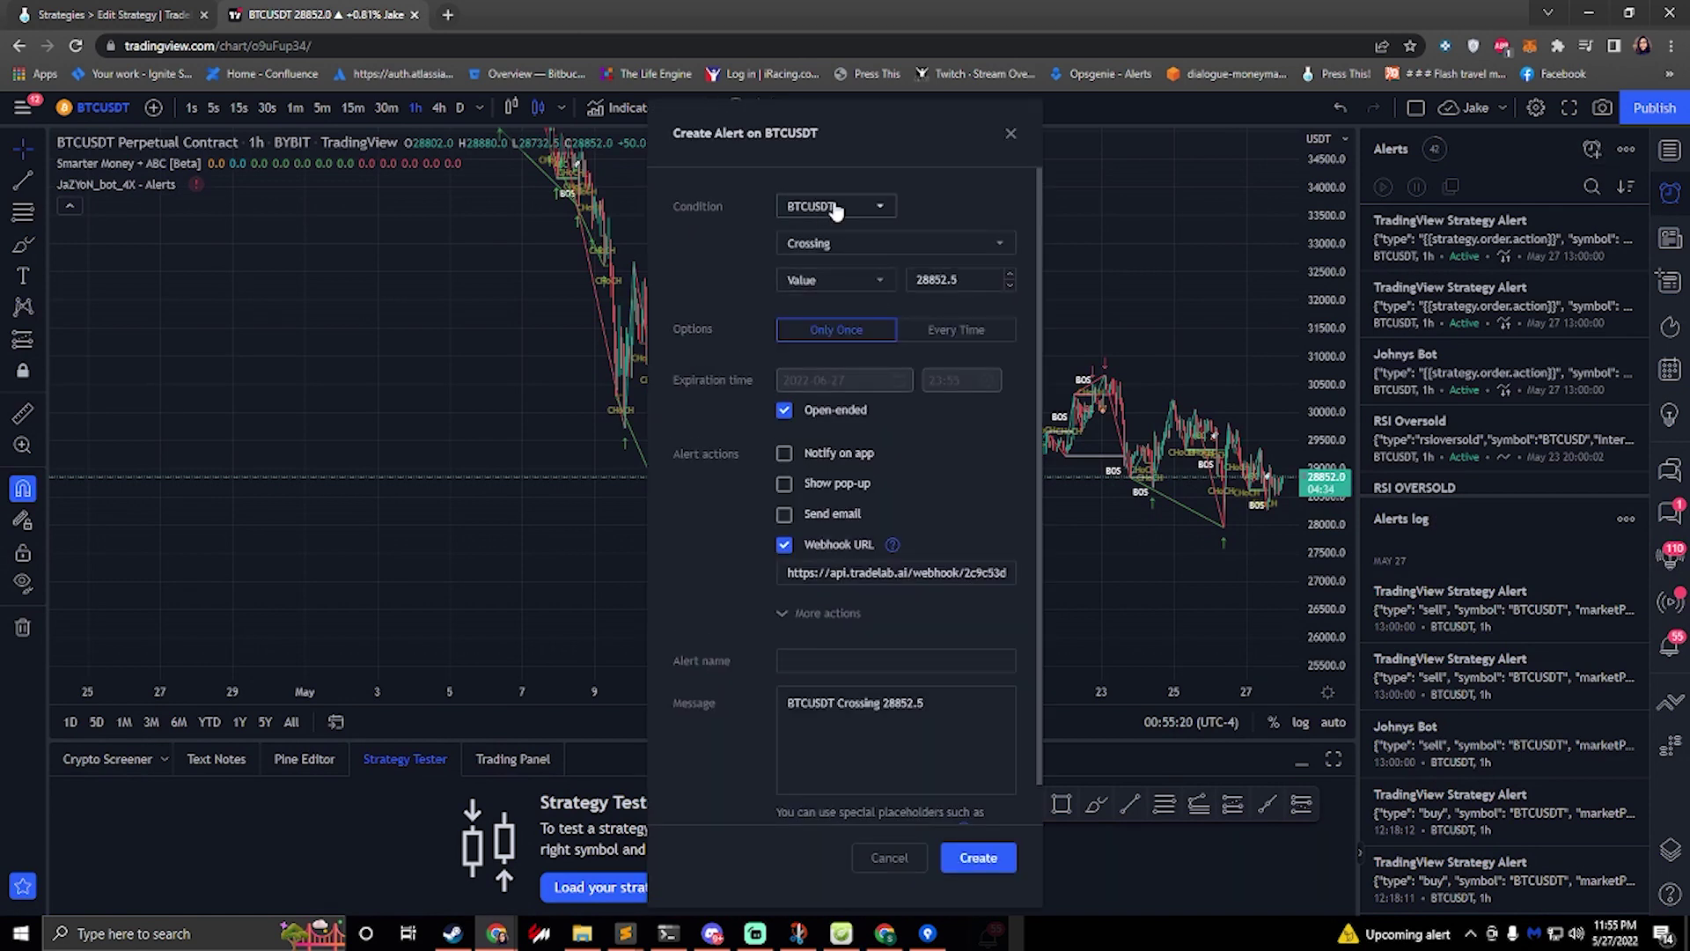
Replace the alert's webhook URL with TradeLab's and name it 'L X2'
triple_click(804, 572)
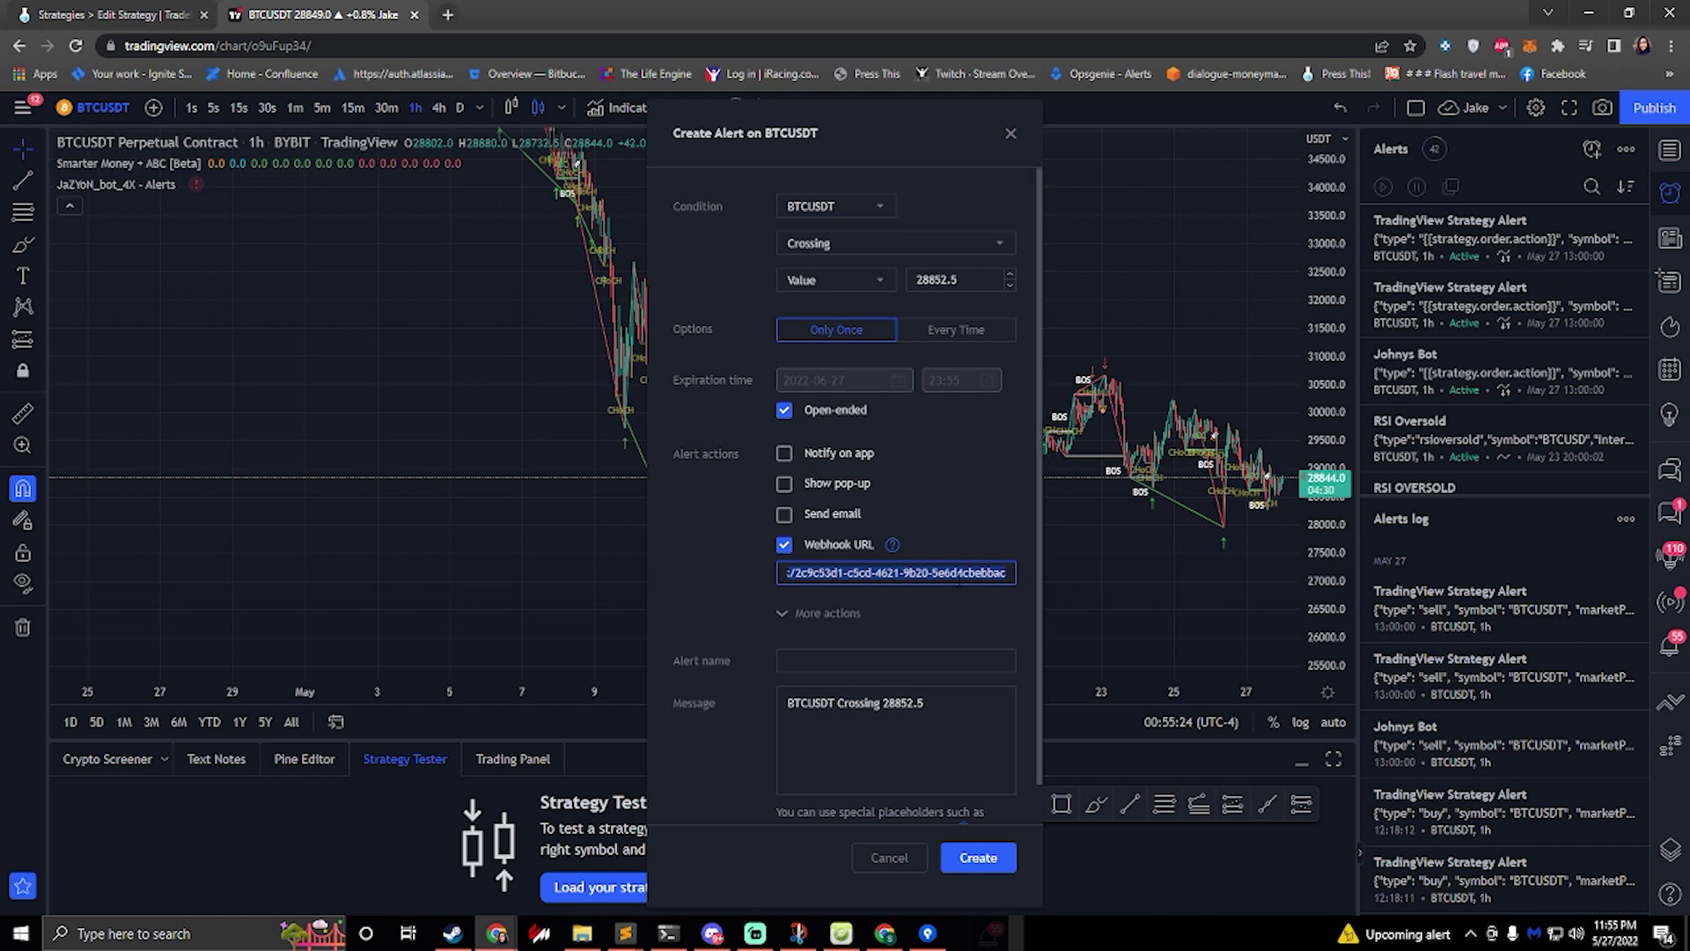
click(130, 12)
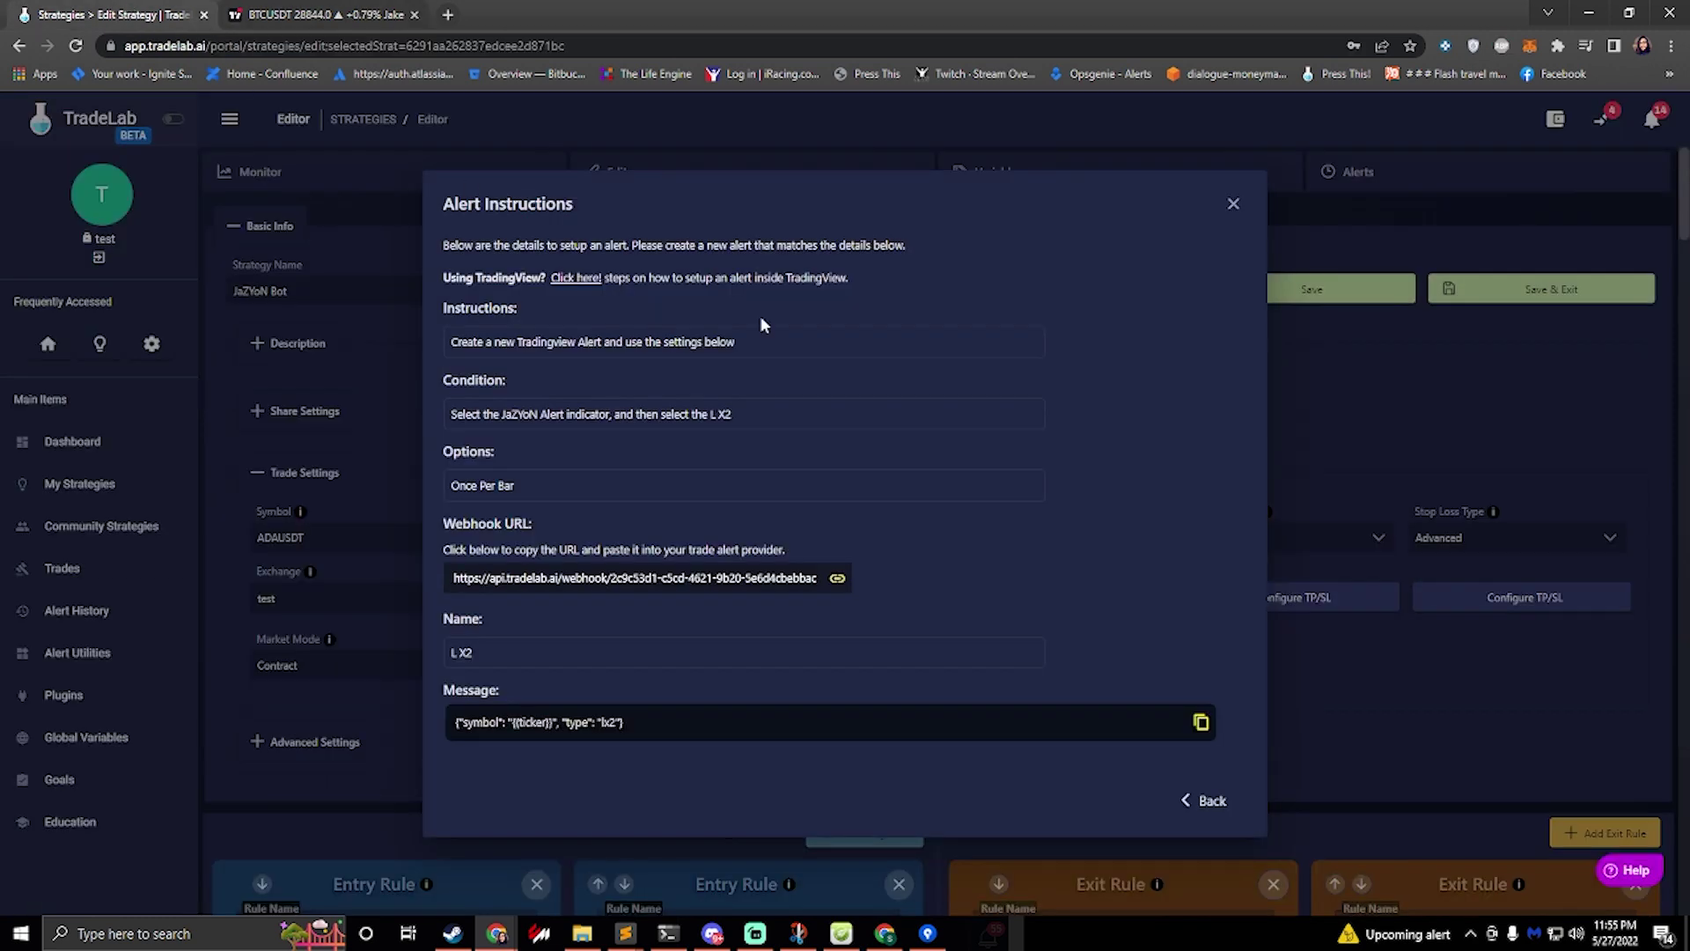
click(514, 577)
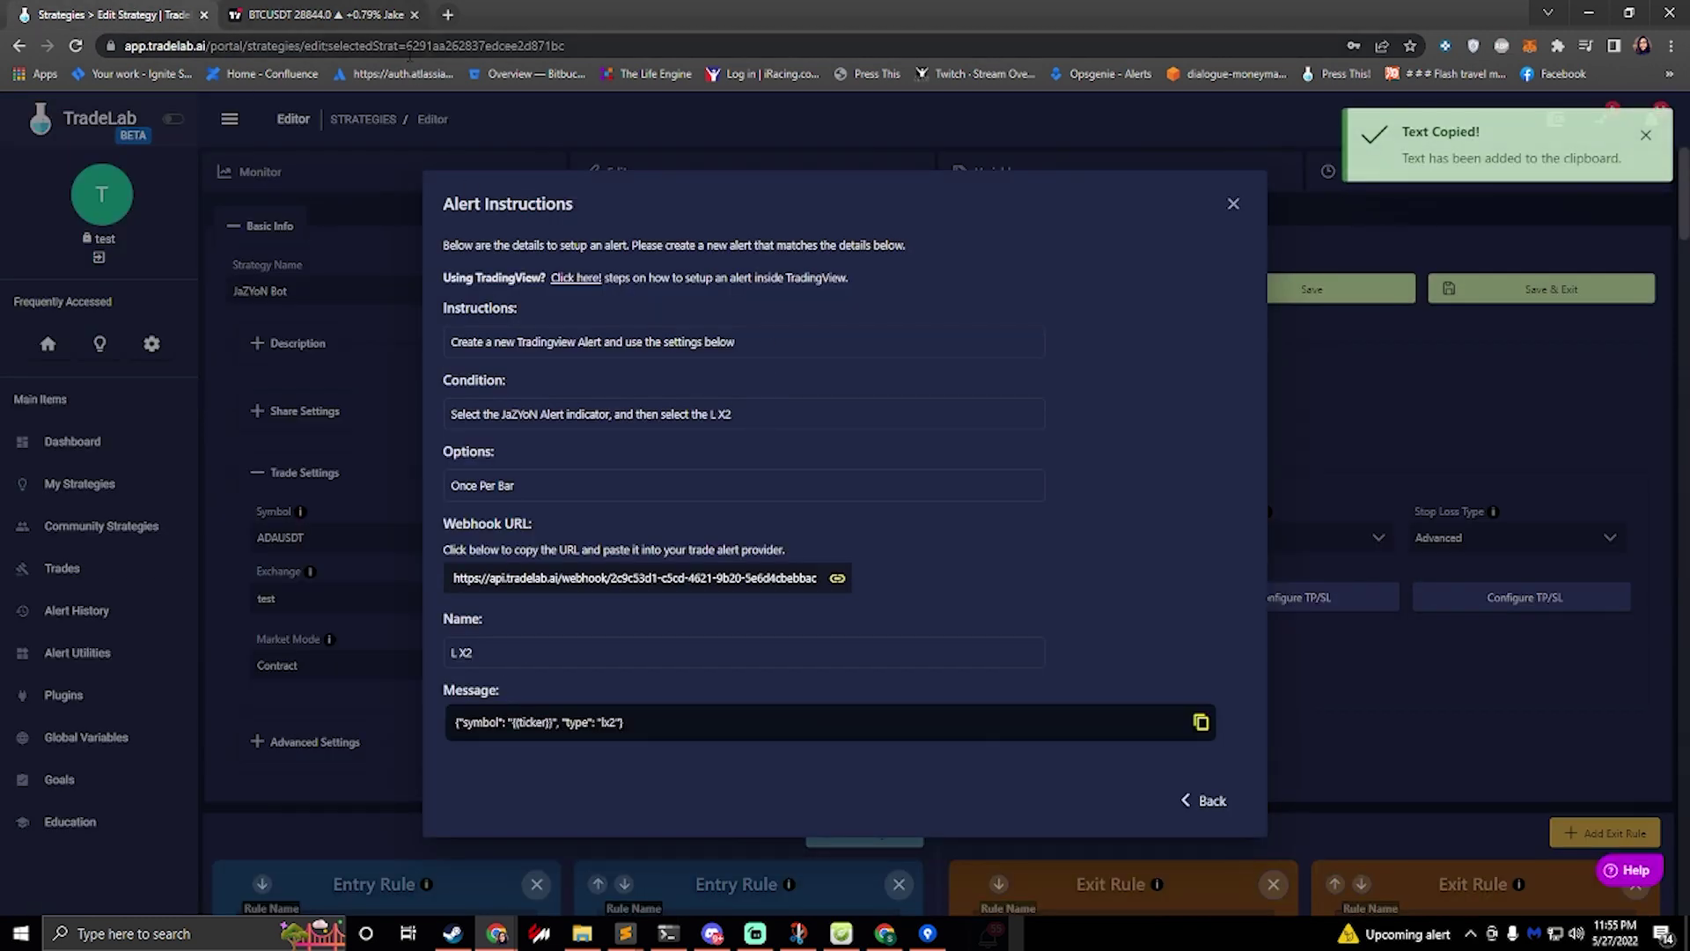
click(282, 7)
key(ctrl+v)
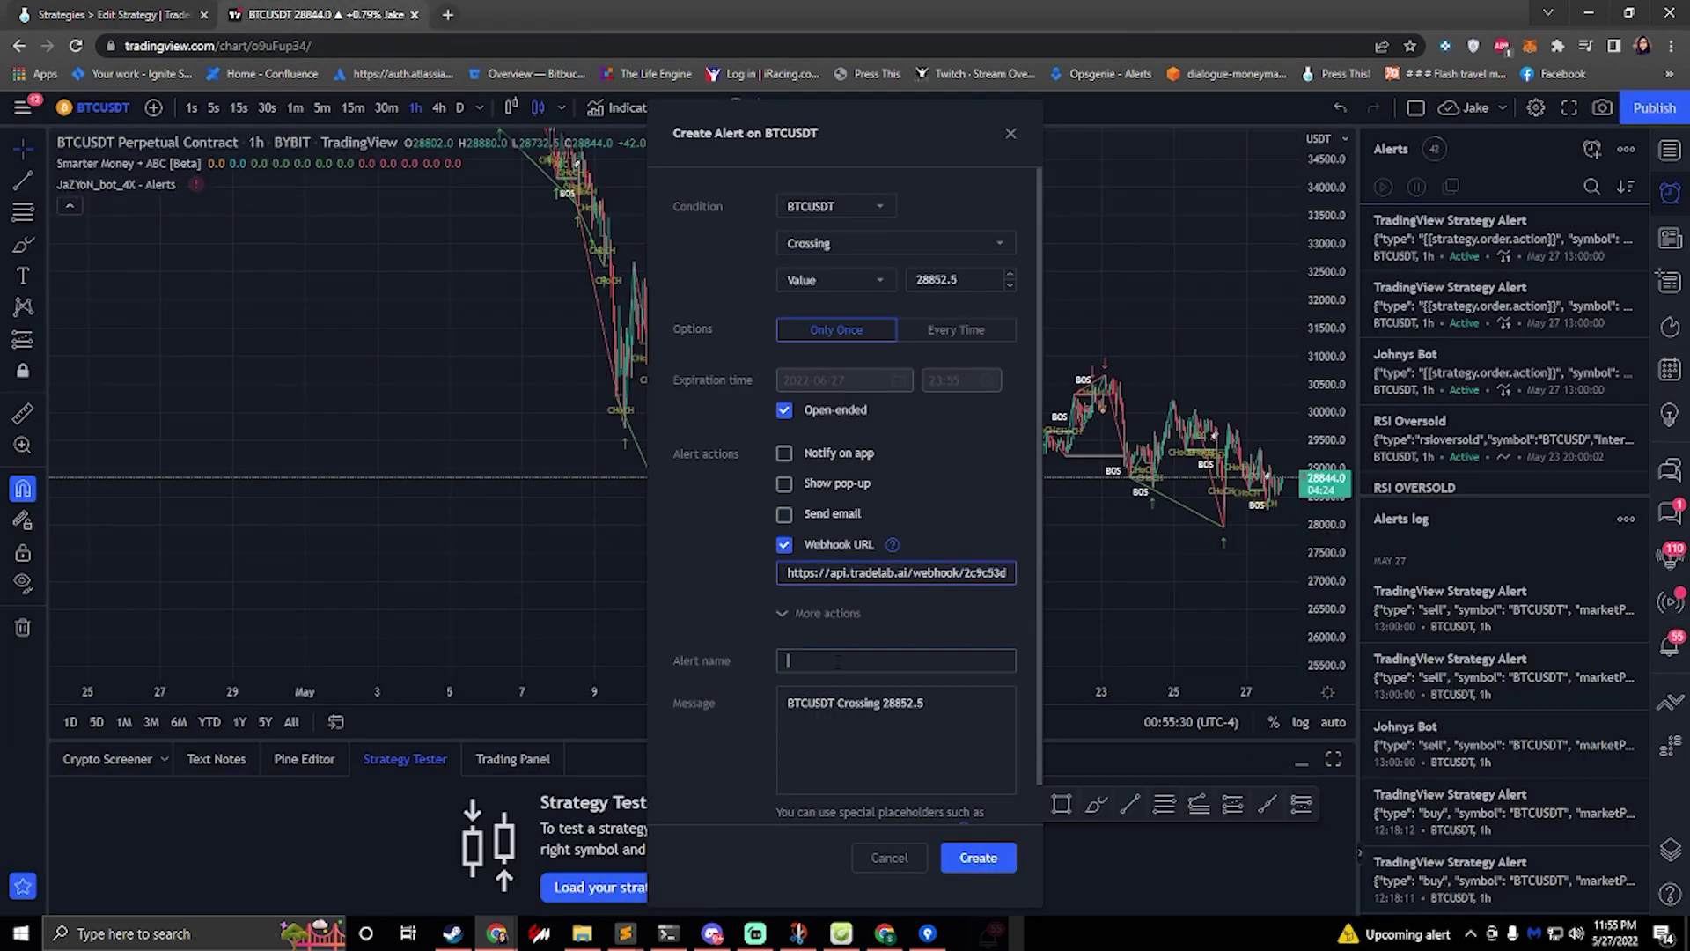
text(L X2)
Paste the L X2 JSON message into the alert and create it
click(117, 25)
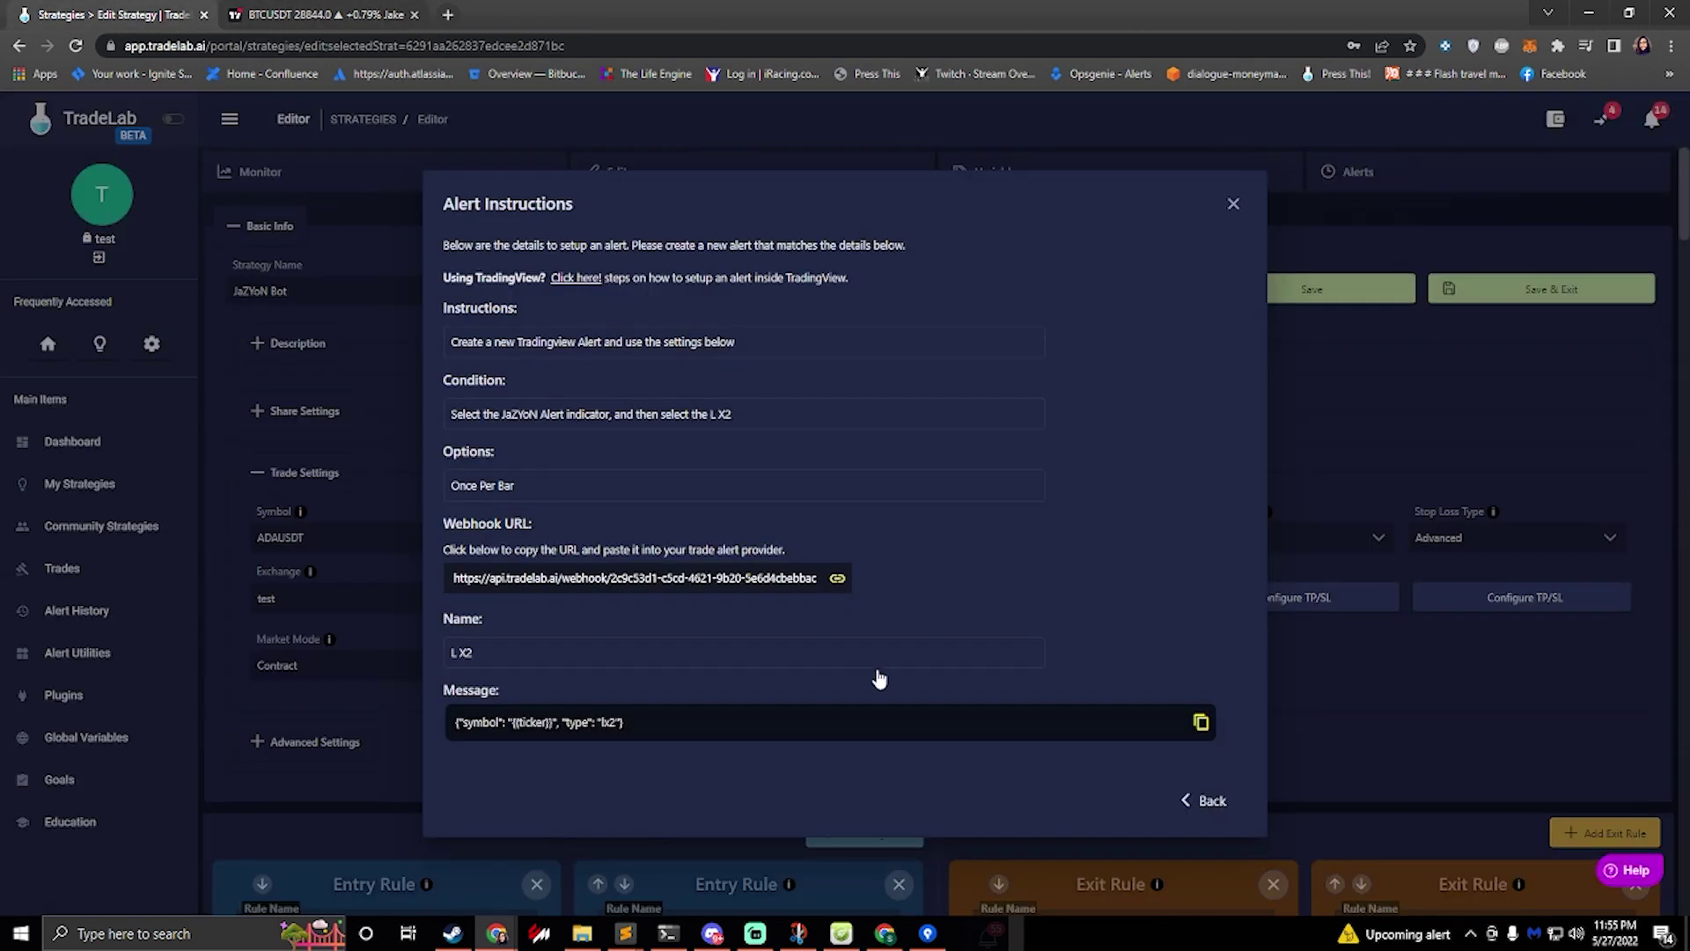
click(679, 717)
click(316, 14)
click(880, 721)
key(ctrl+a)
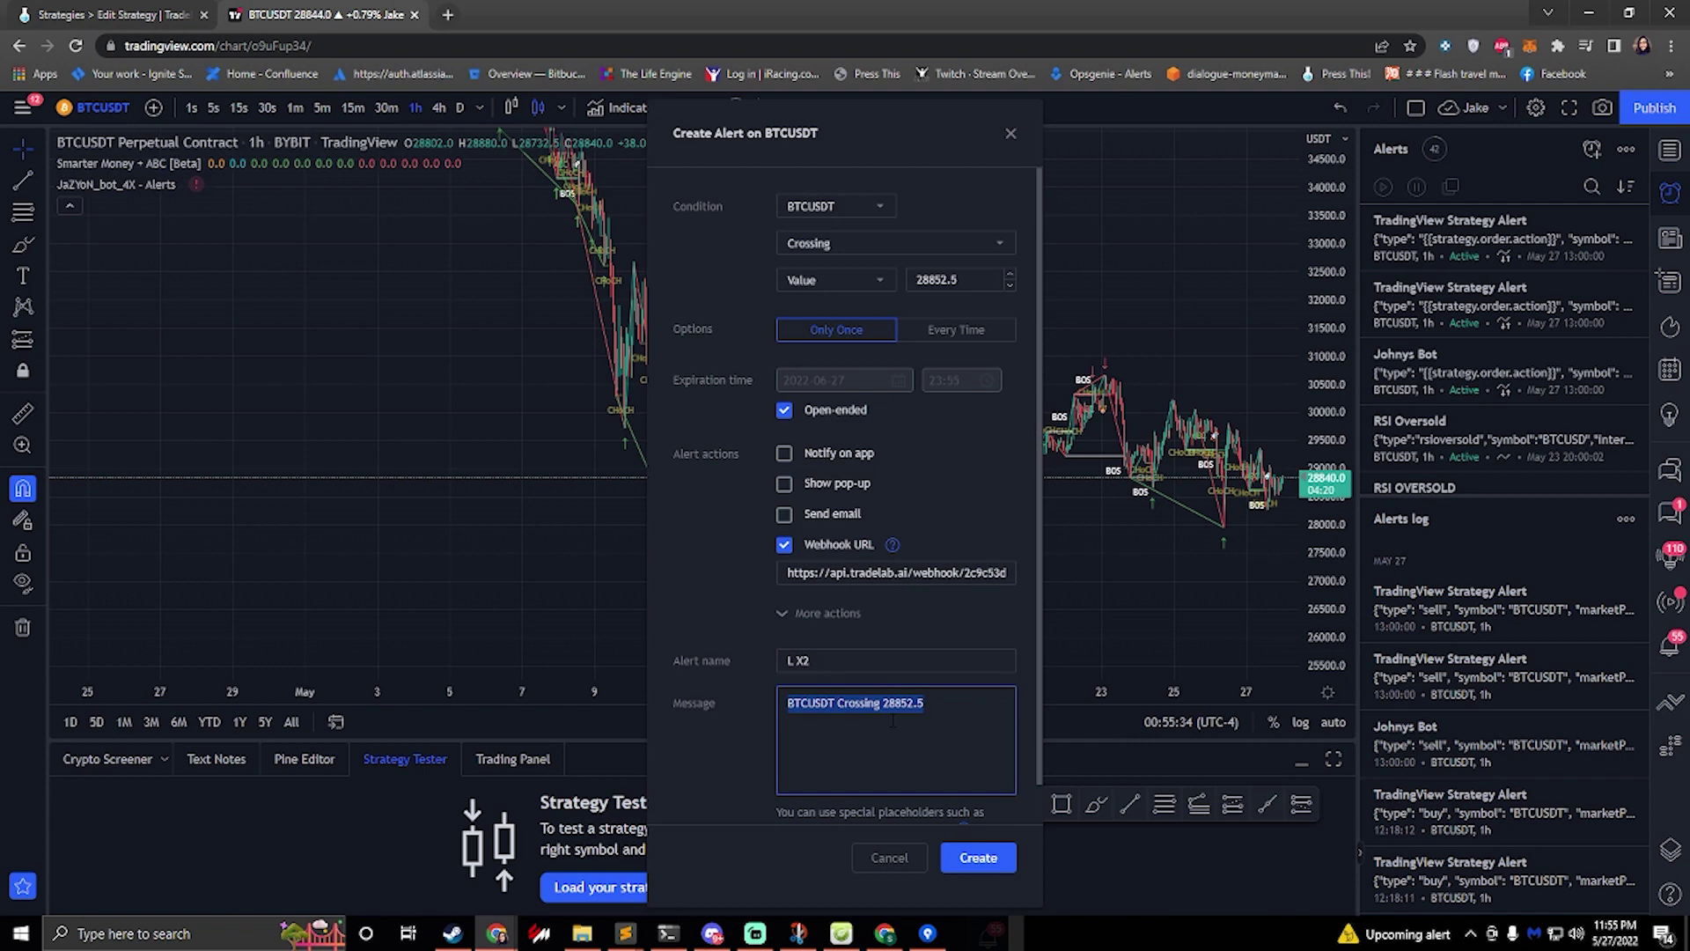
key(ctrl+v)
click(982, 867)
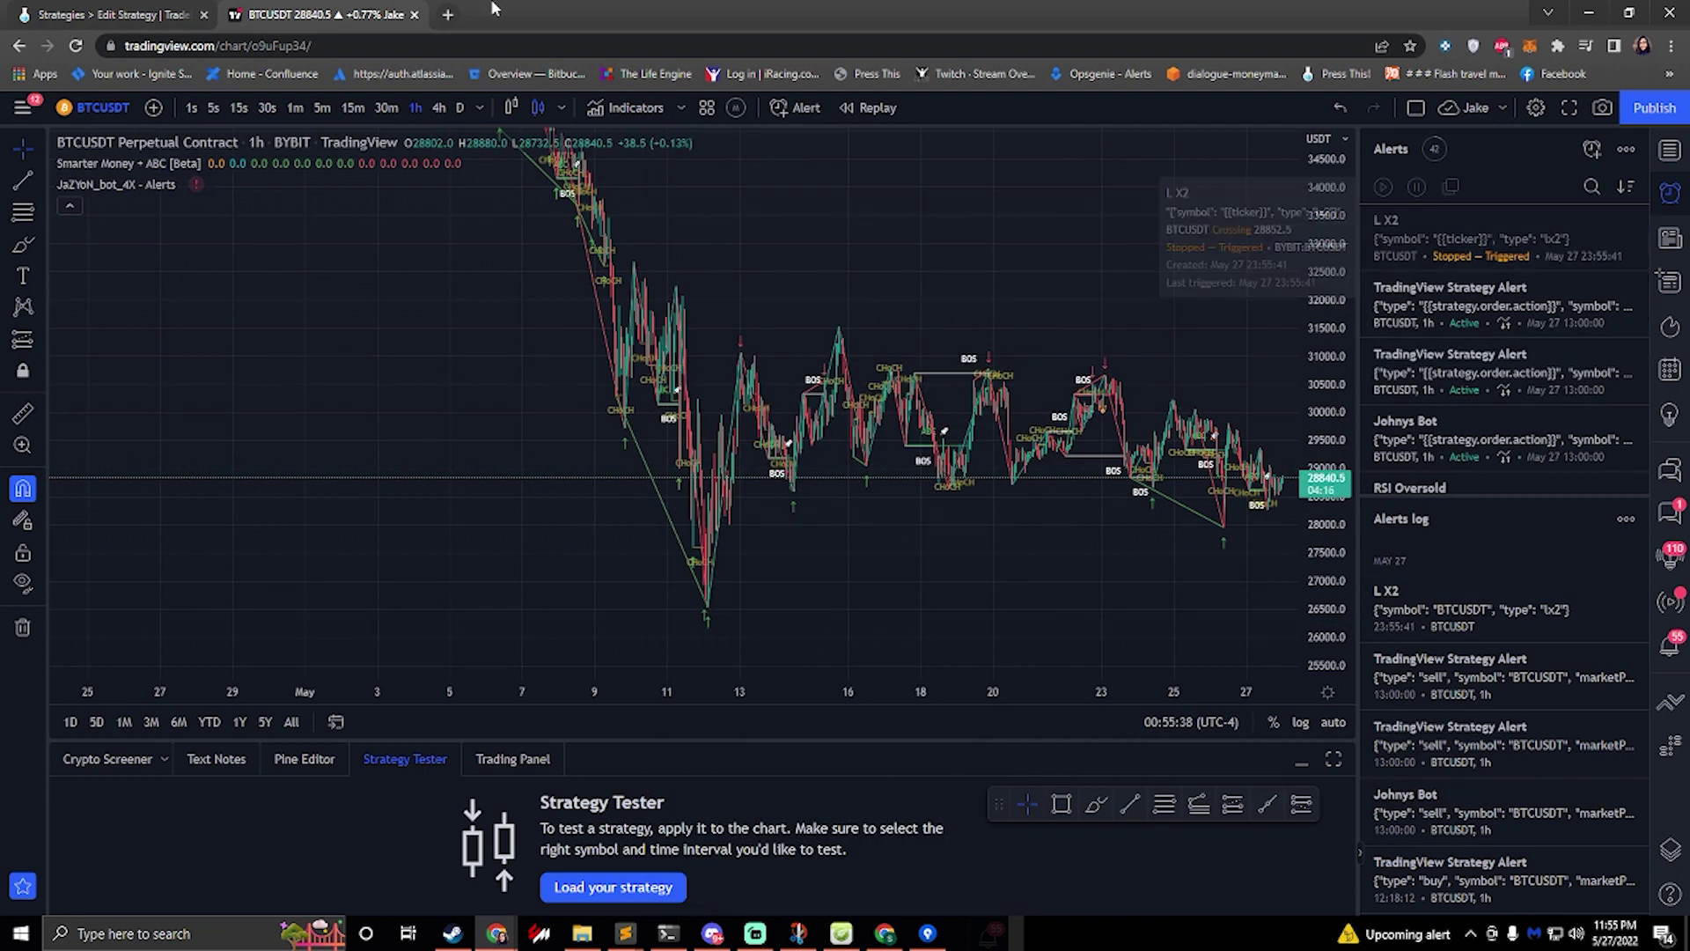
Skip the remaining alert setup steps in TradeLab
click(95, 12)
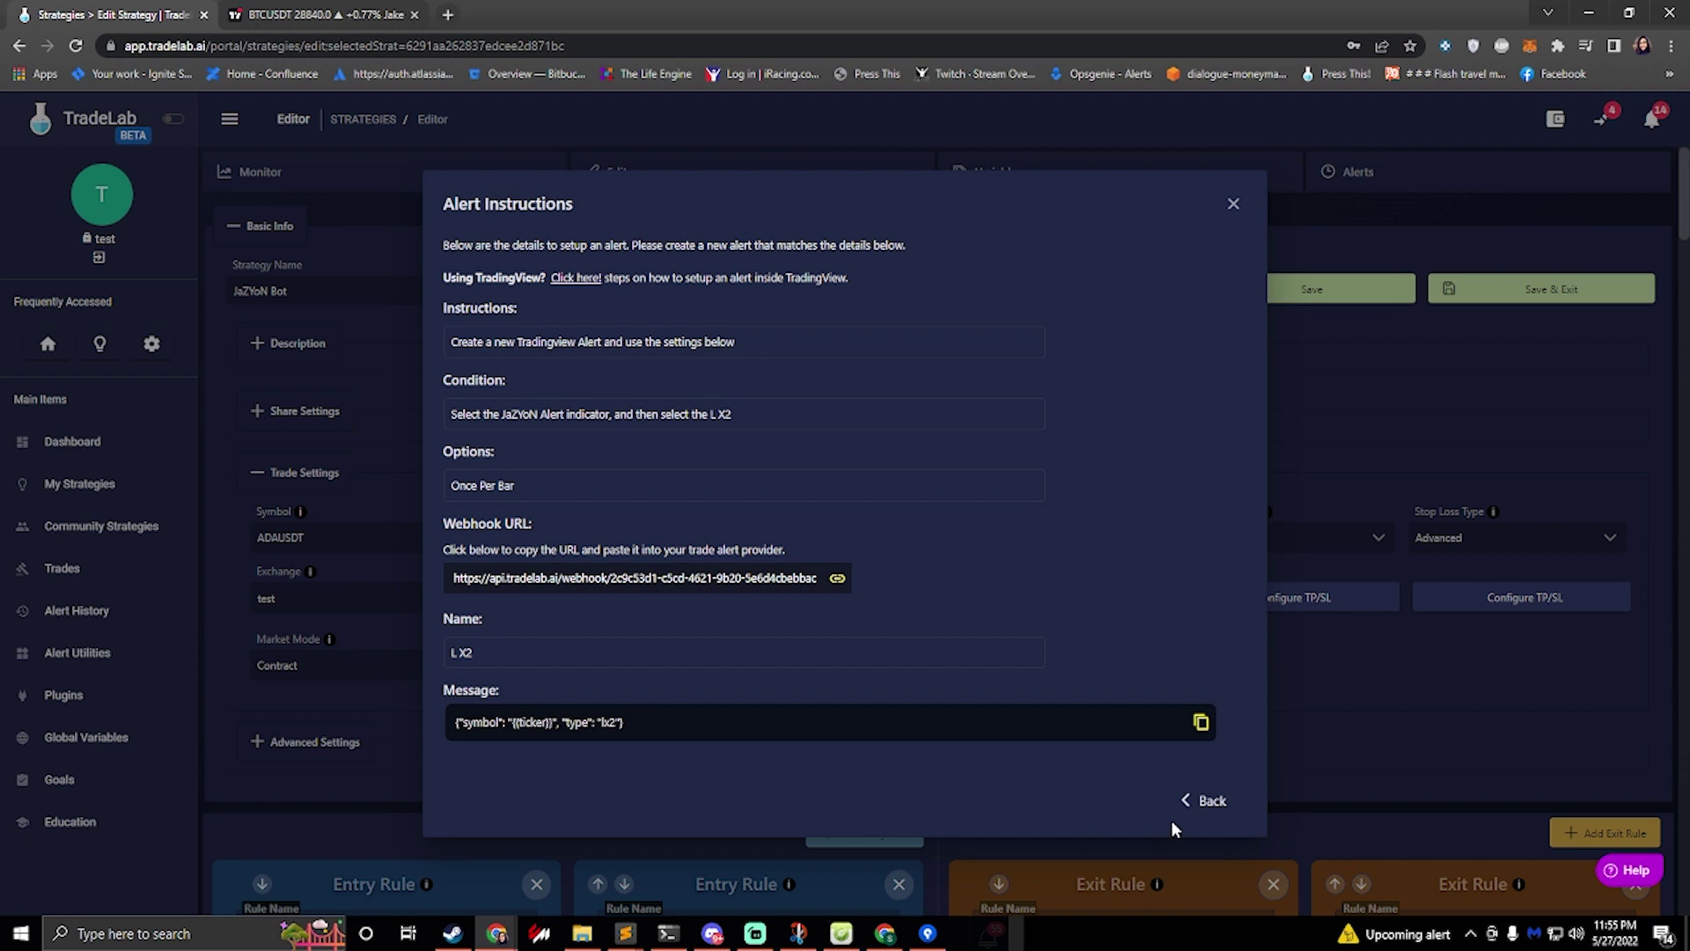
click(1204, 801)
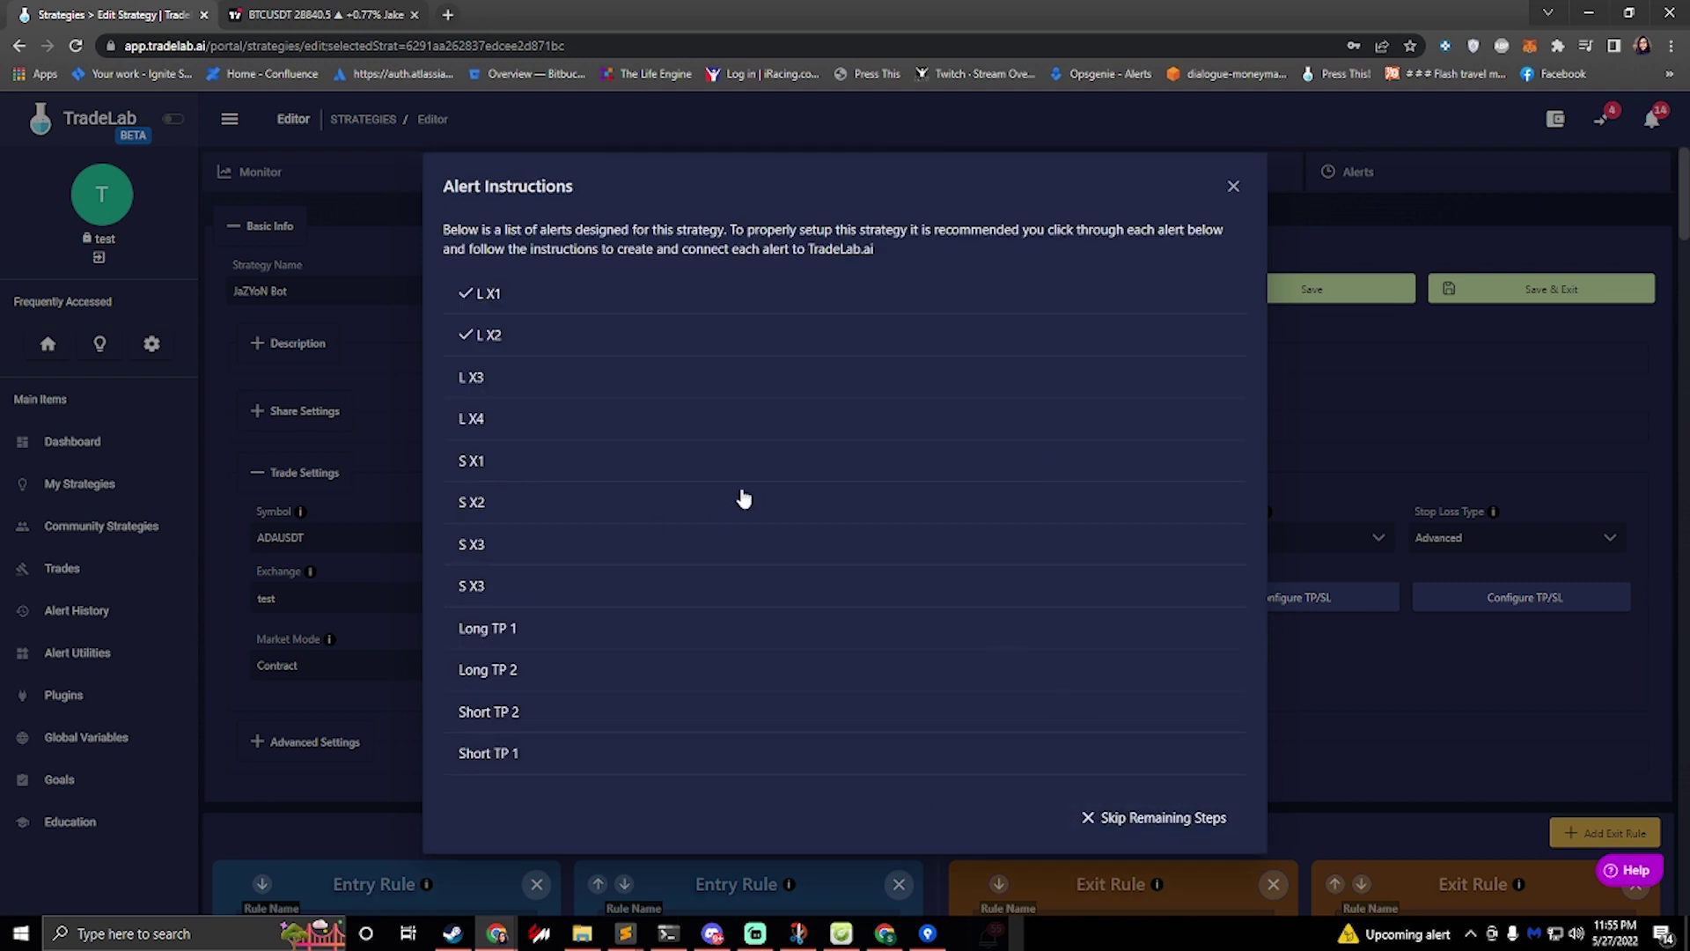
click(1150, 827)
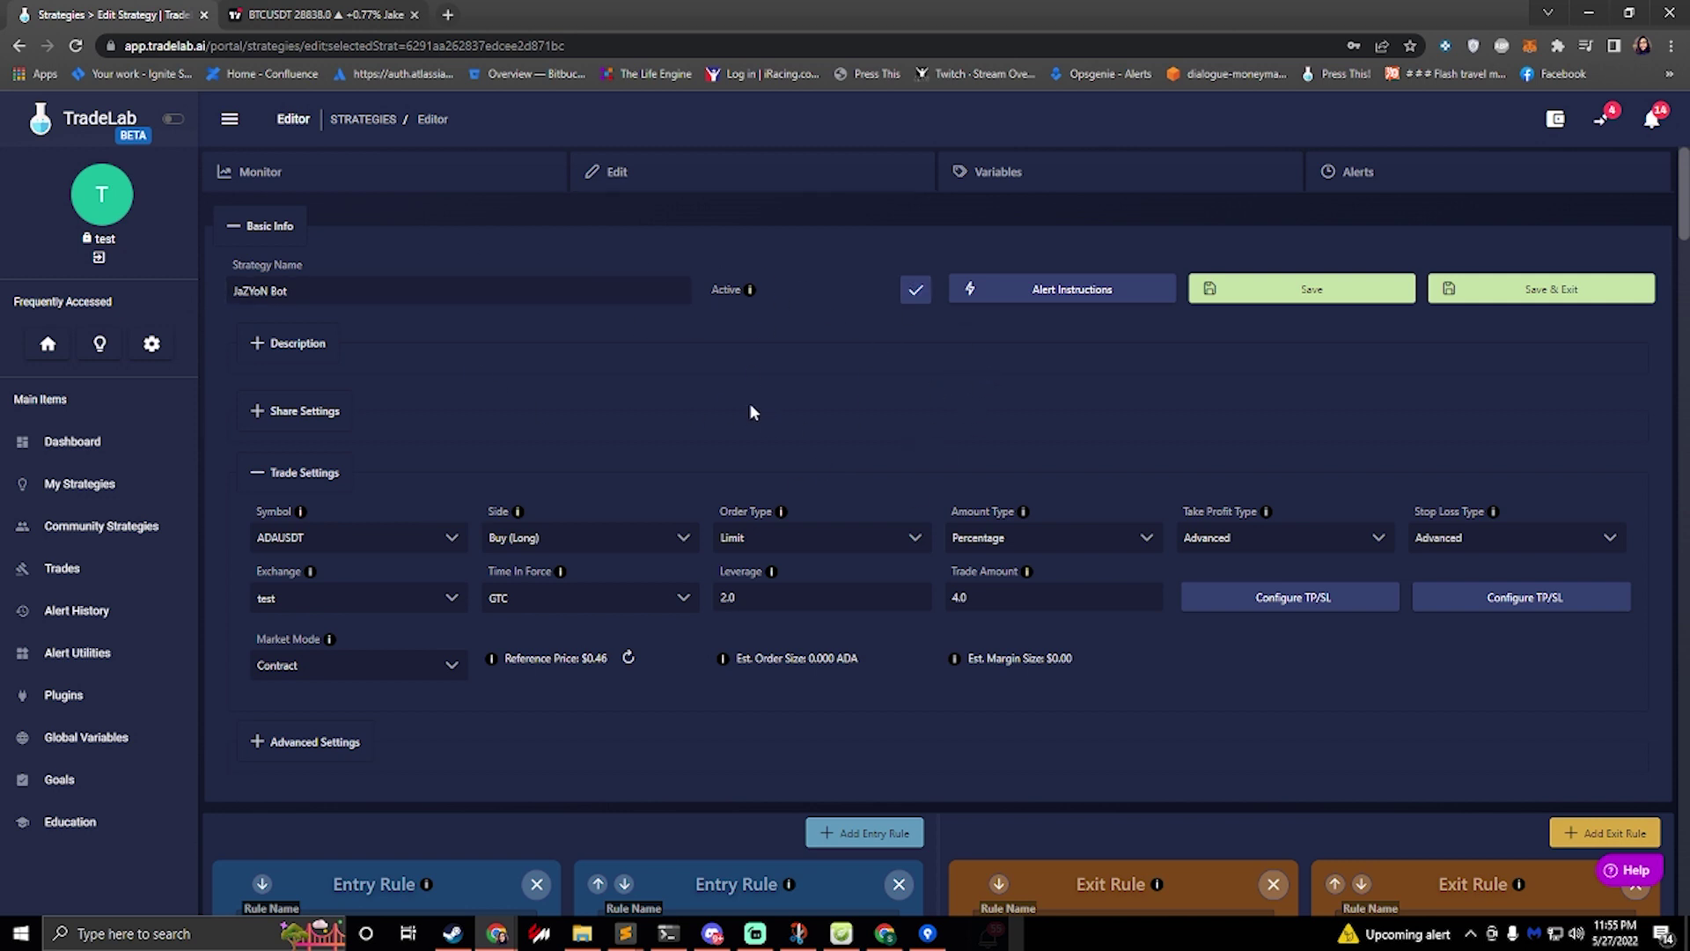
Search TradingView's indicators for 'jazyon' scripts, then return to TradeLab's alert list
click(317, 15)
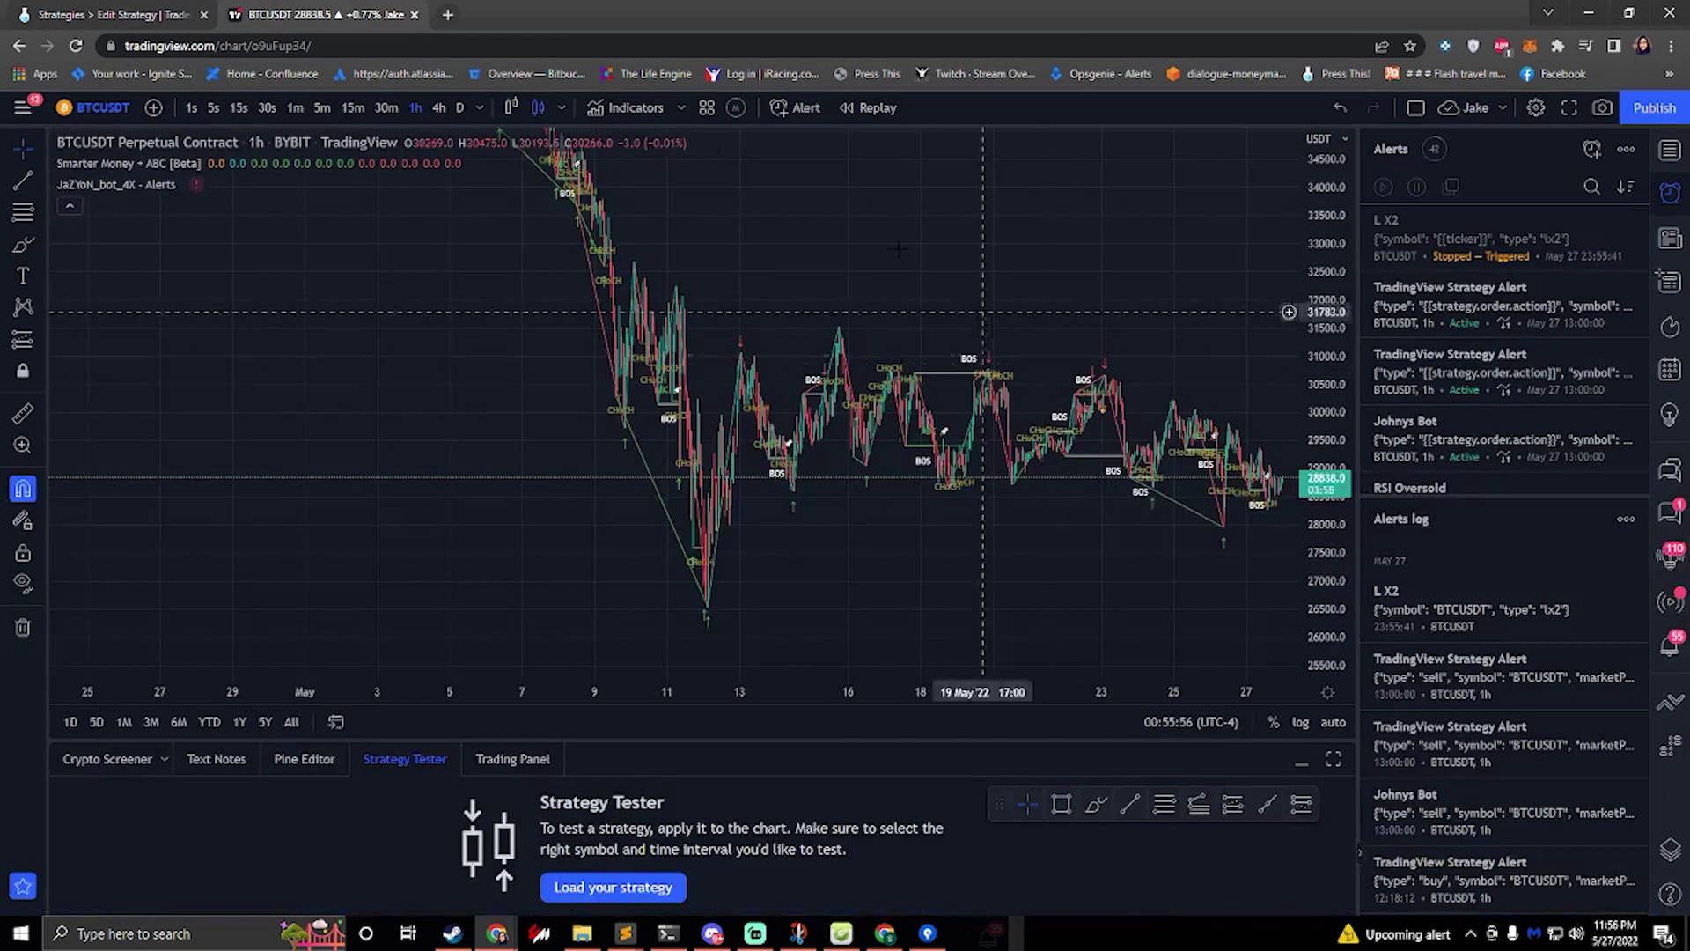
click(626, 107)
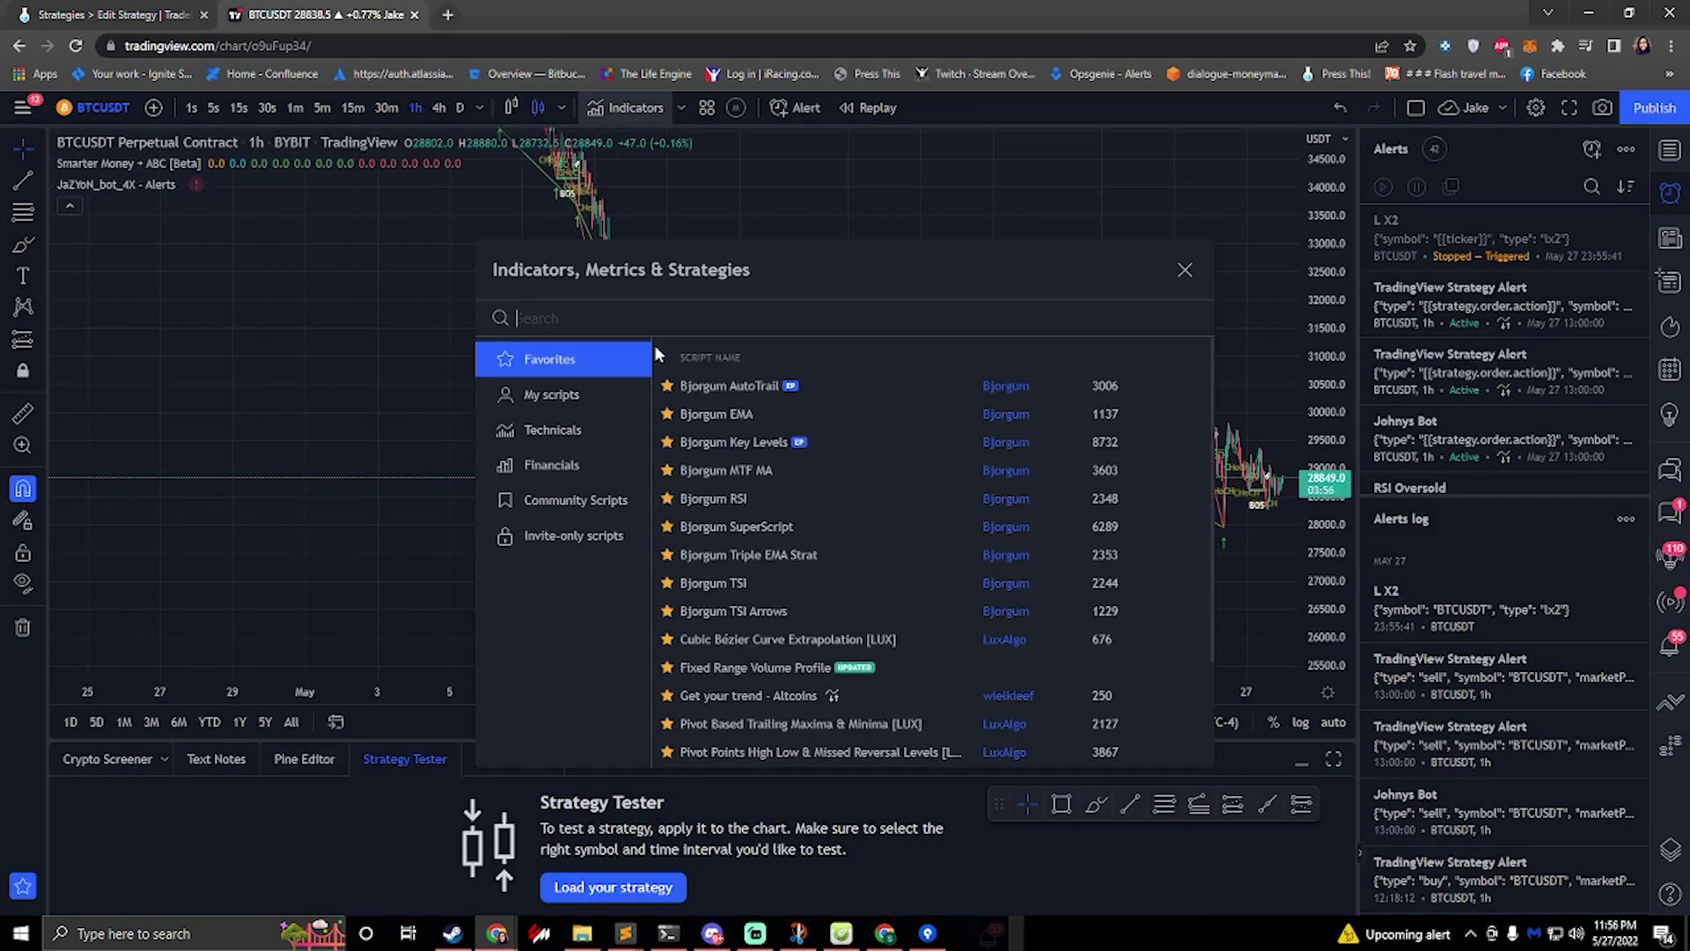
text(jazyon)
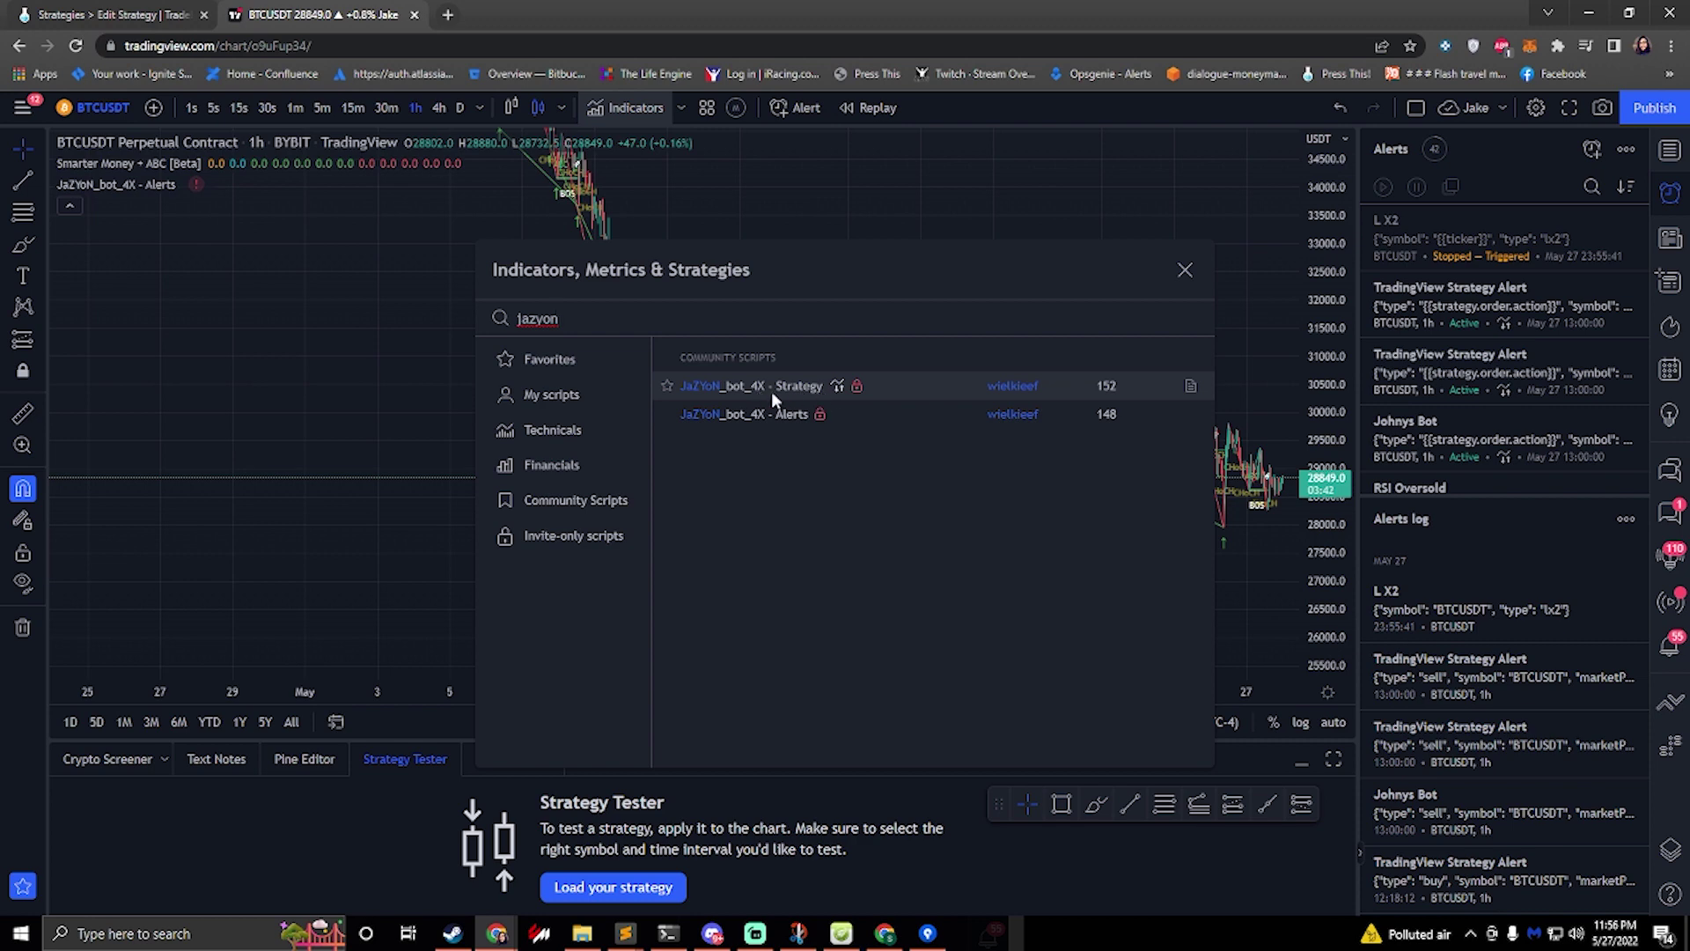
click(102, 11)
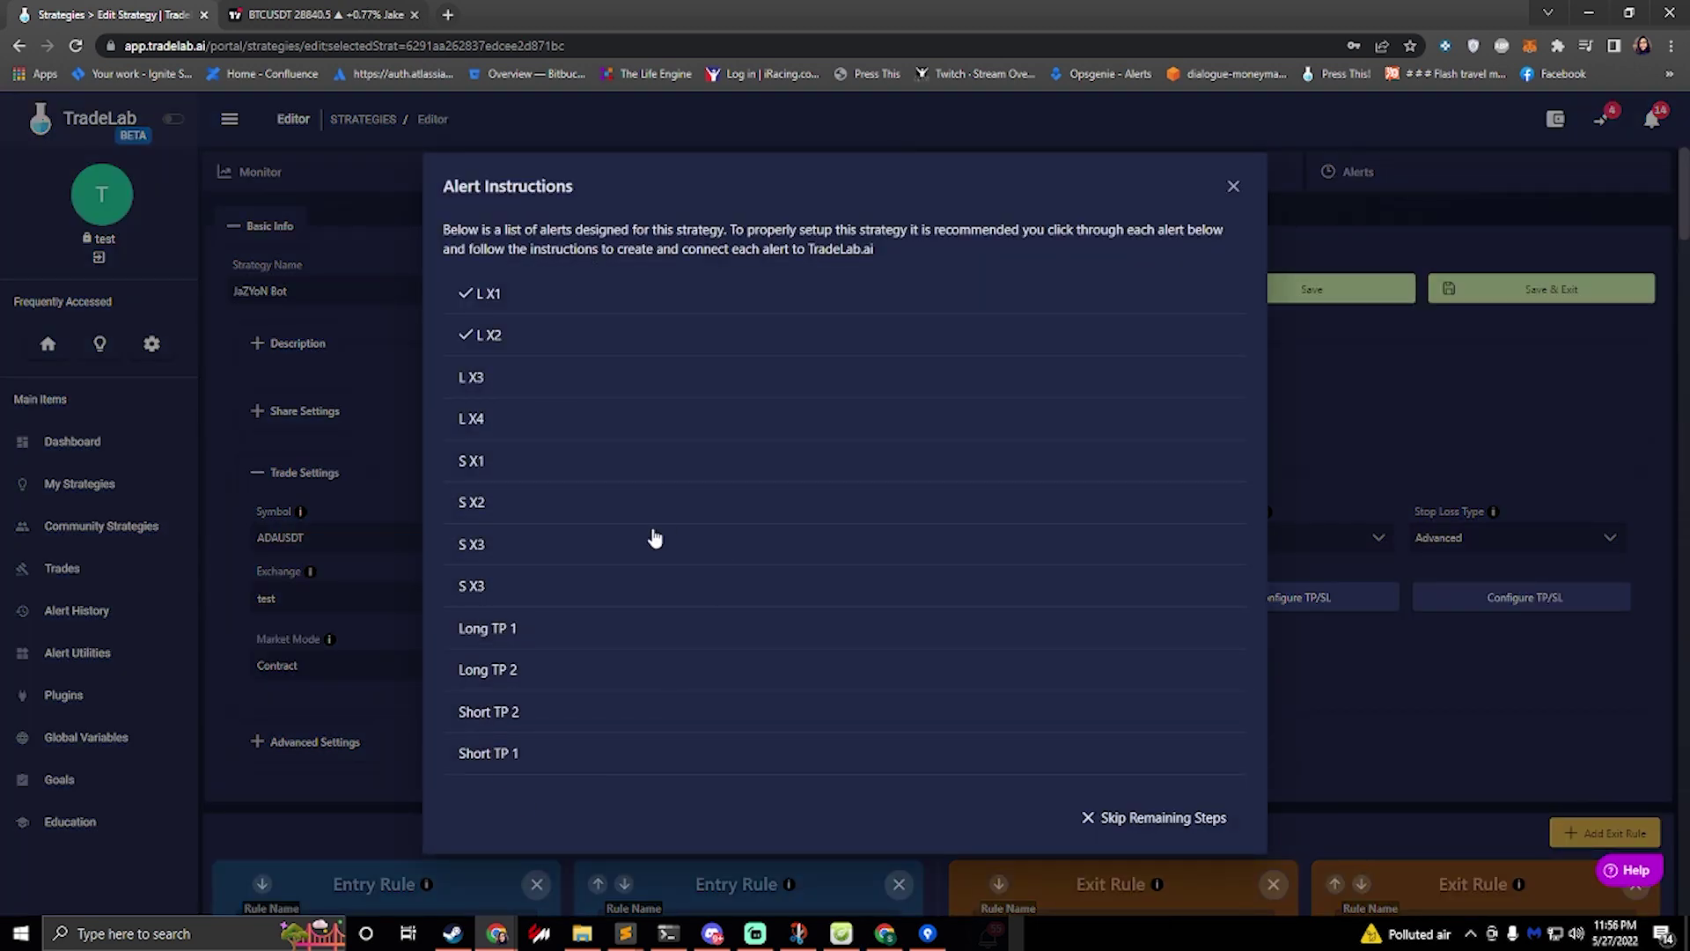
Close the alert instructions and review the 2.0 leverage and Order Type choices
click(1233, 187)
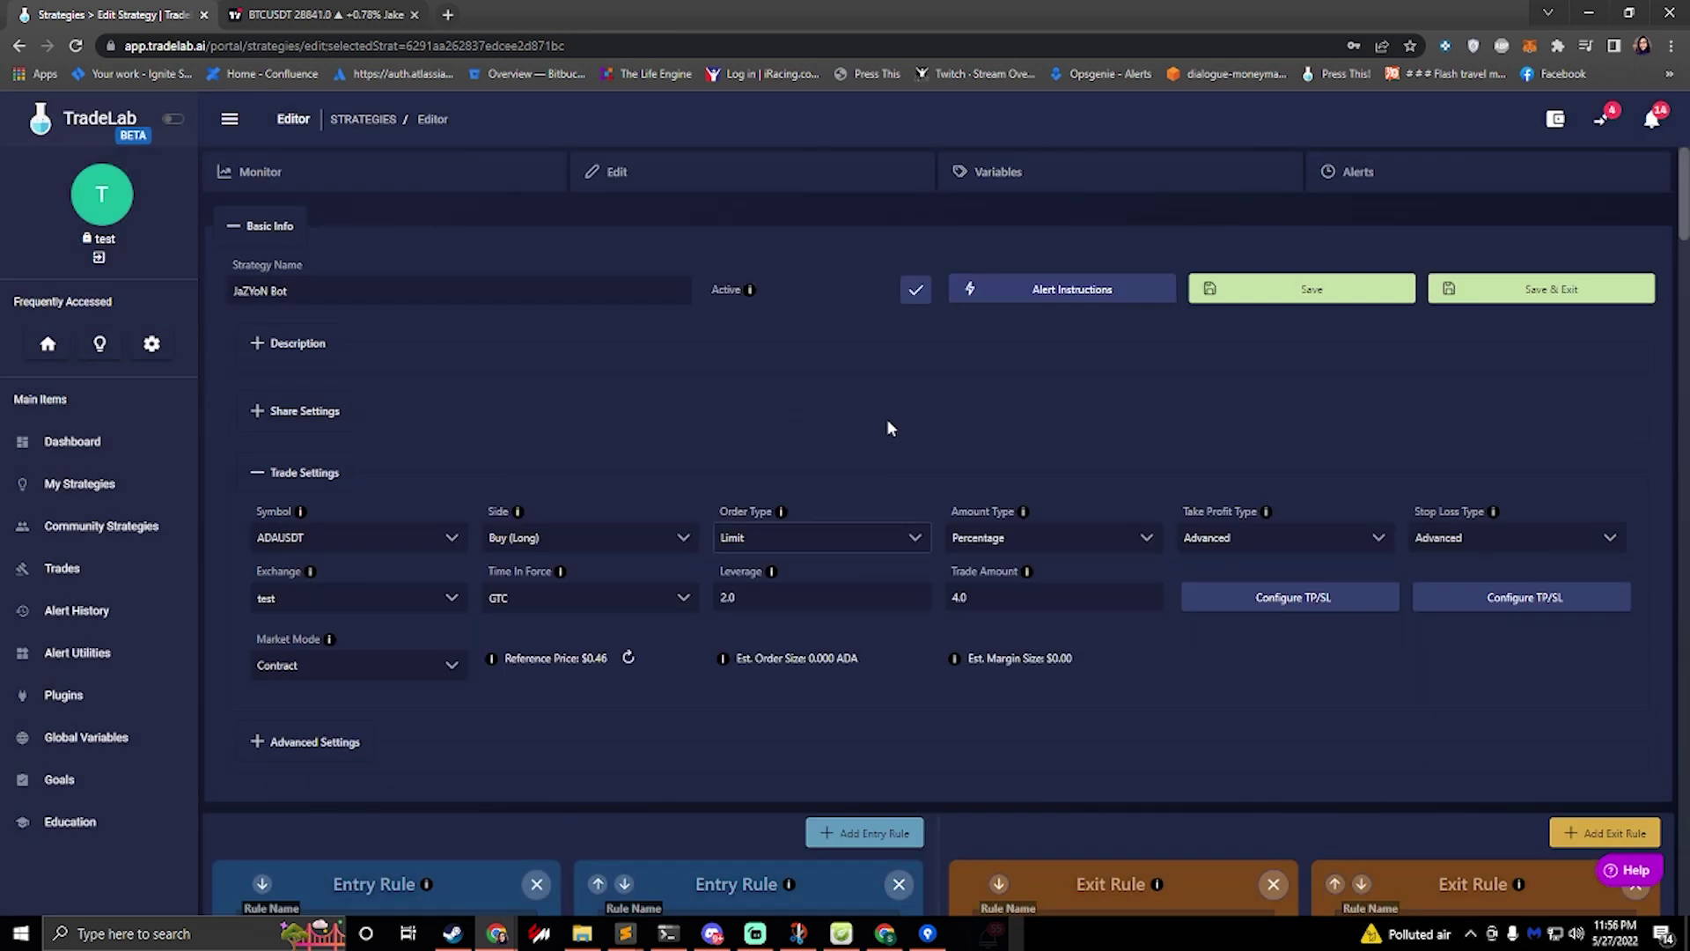
click(722, 597)
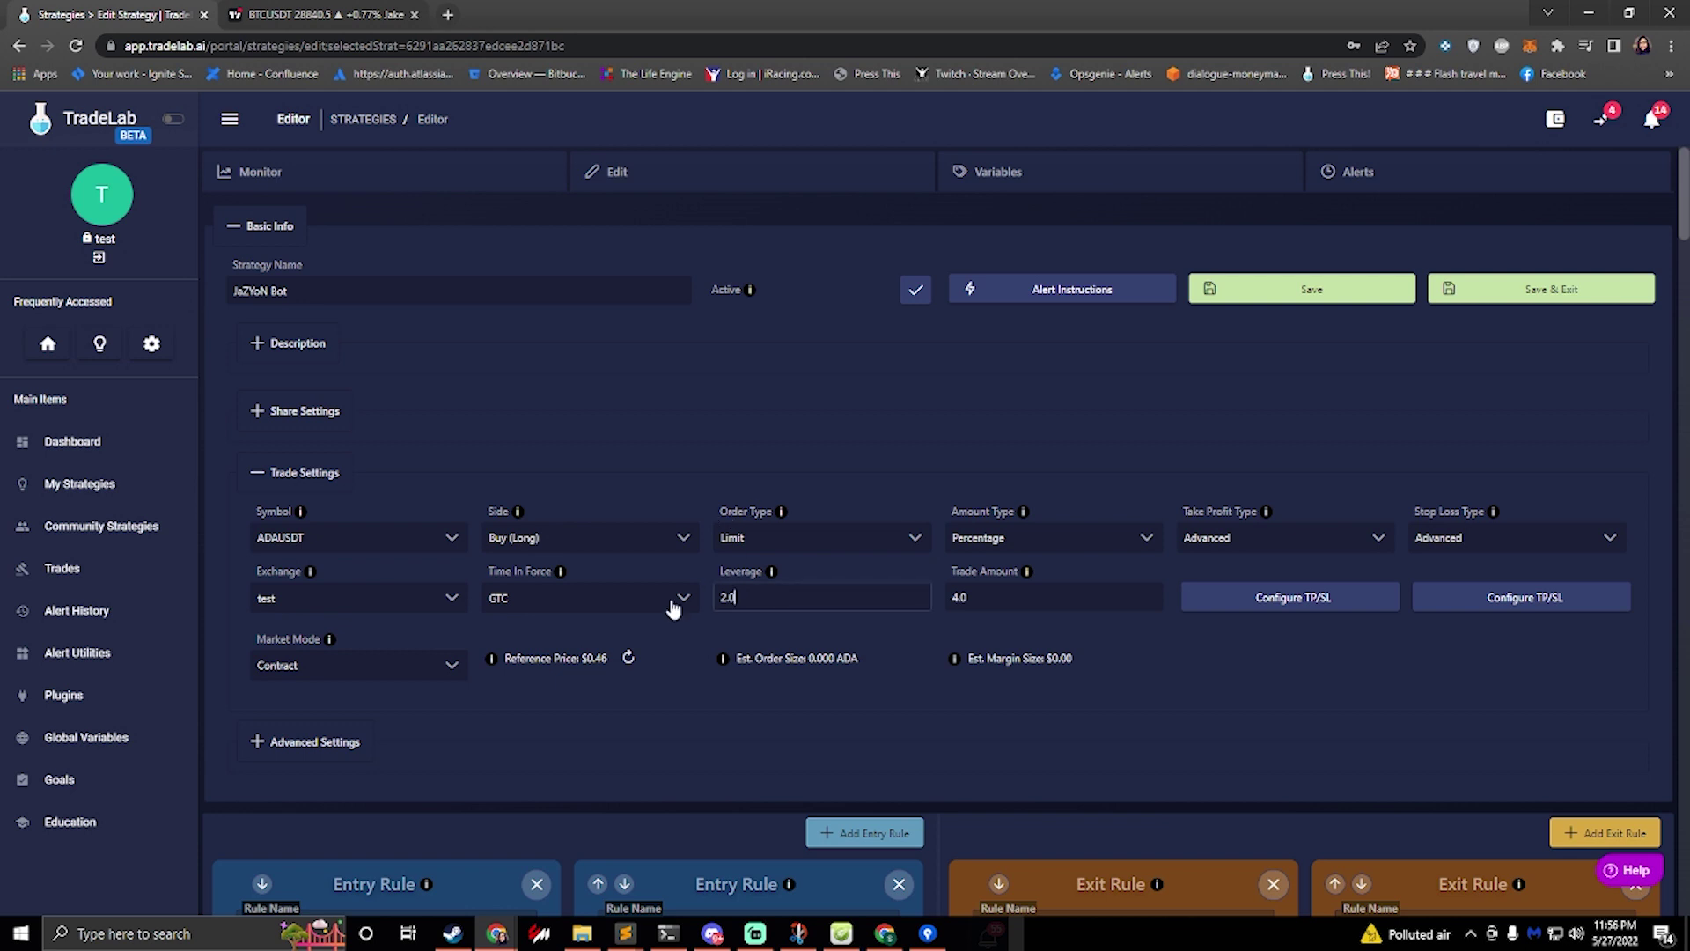
key(ctrl+a)
click(759, 539)
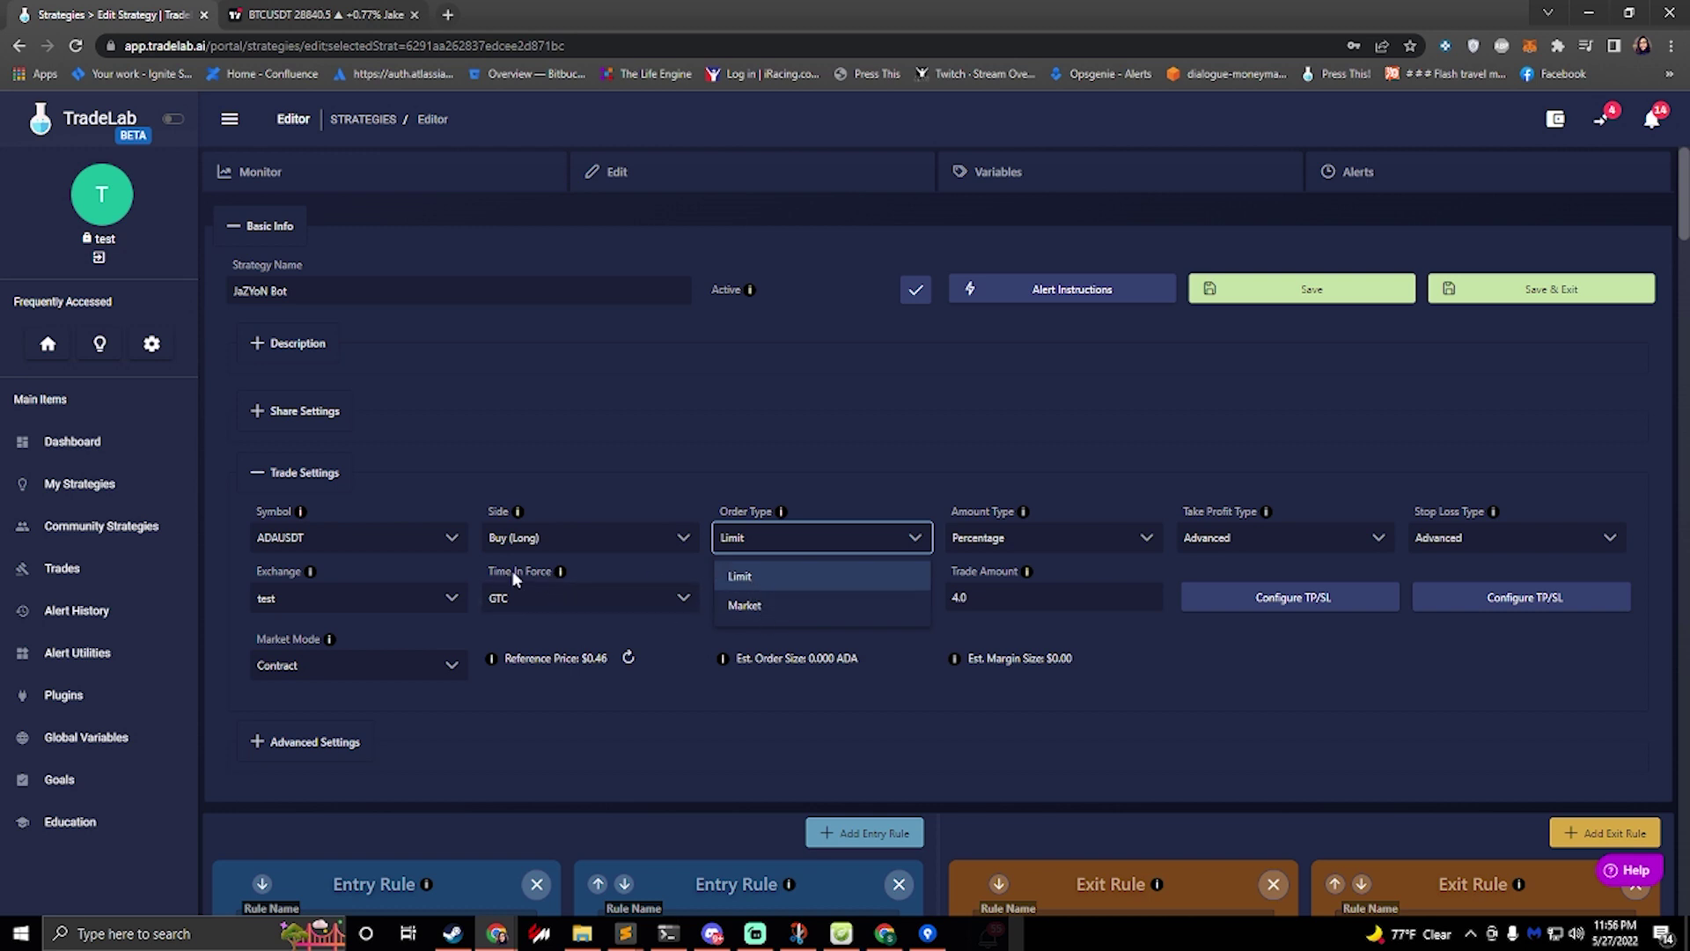
Keep Time In Force at GTC and expand the Advanced Settings
click(595, 607)
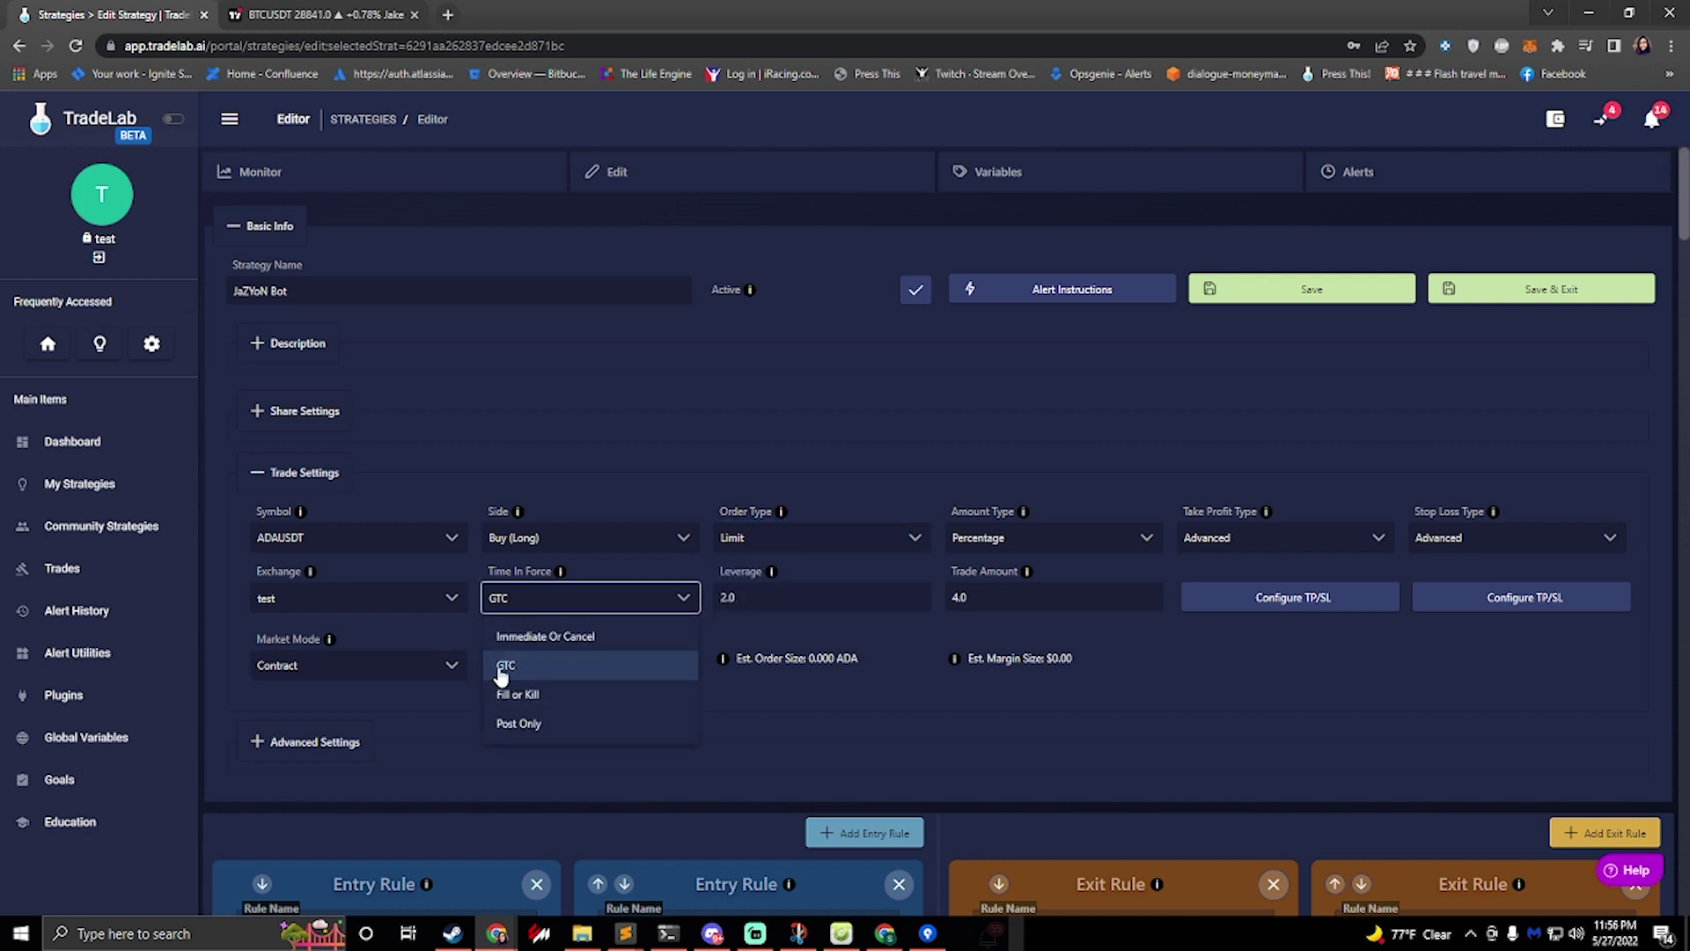
click(437, 697)
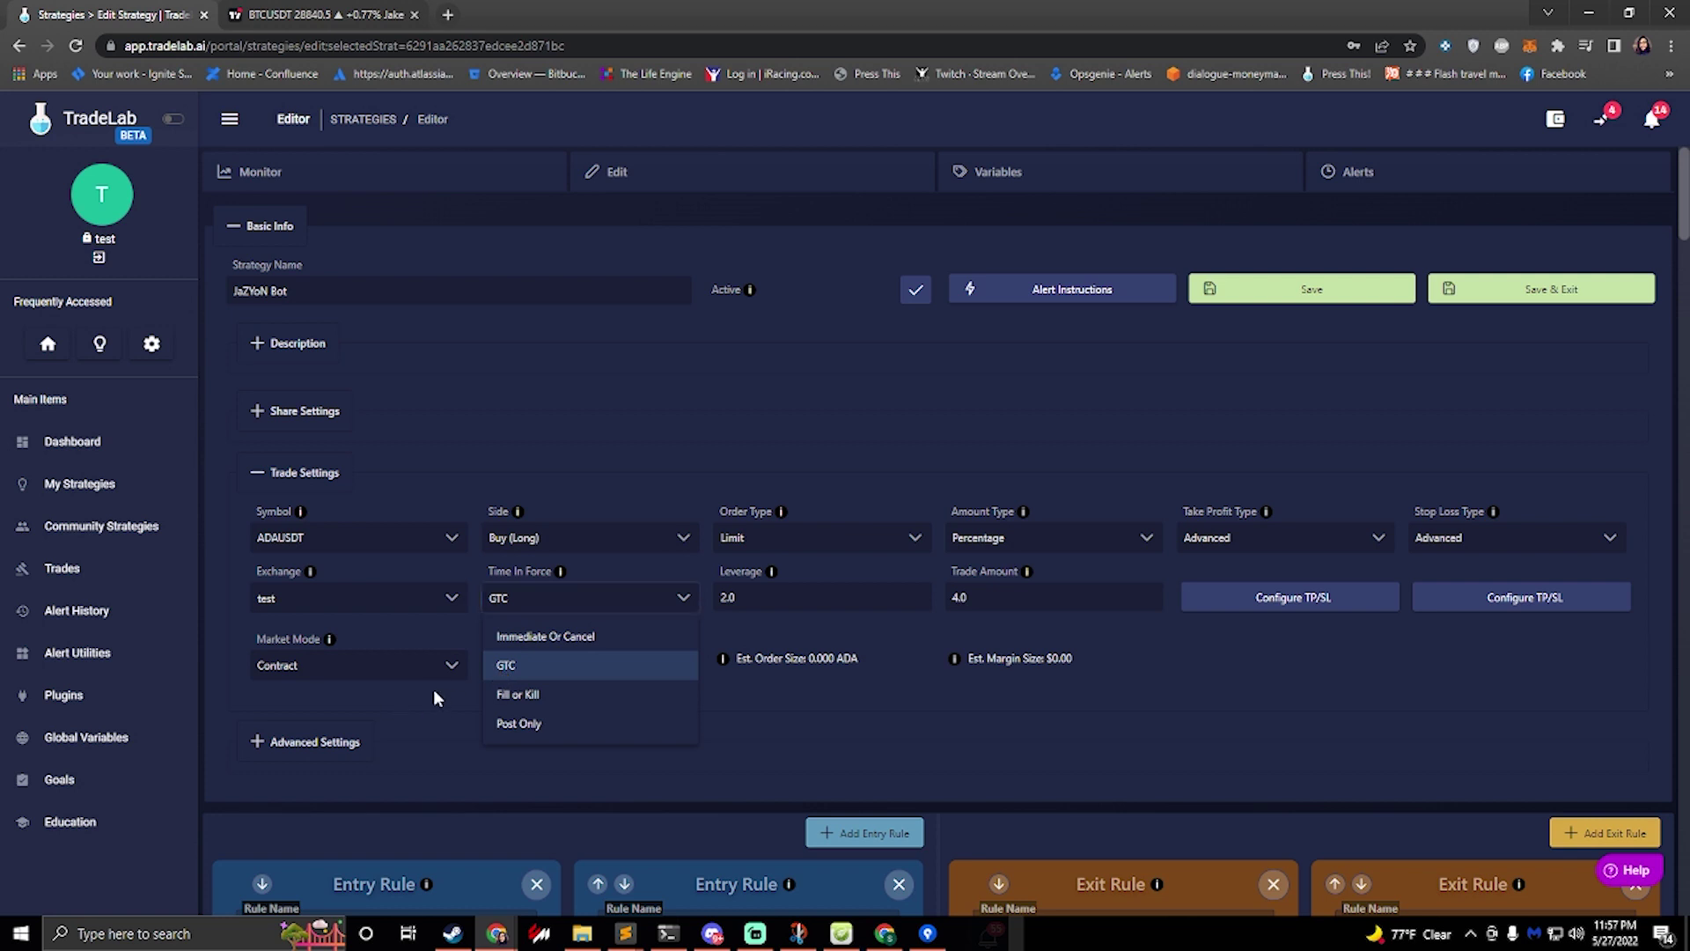
click(519, 610)
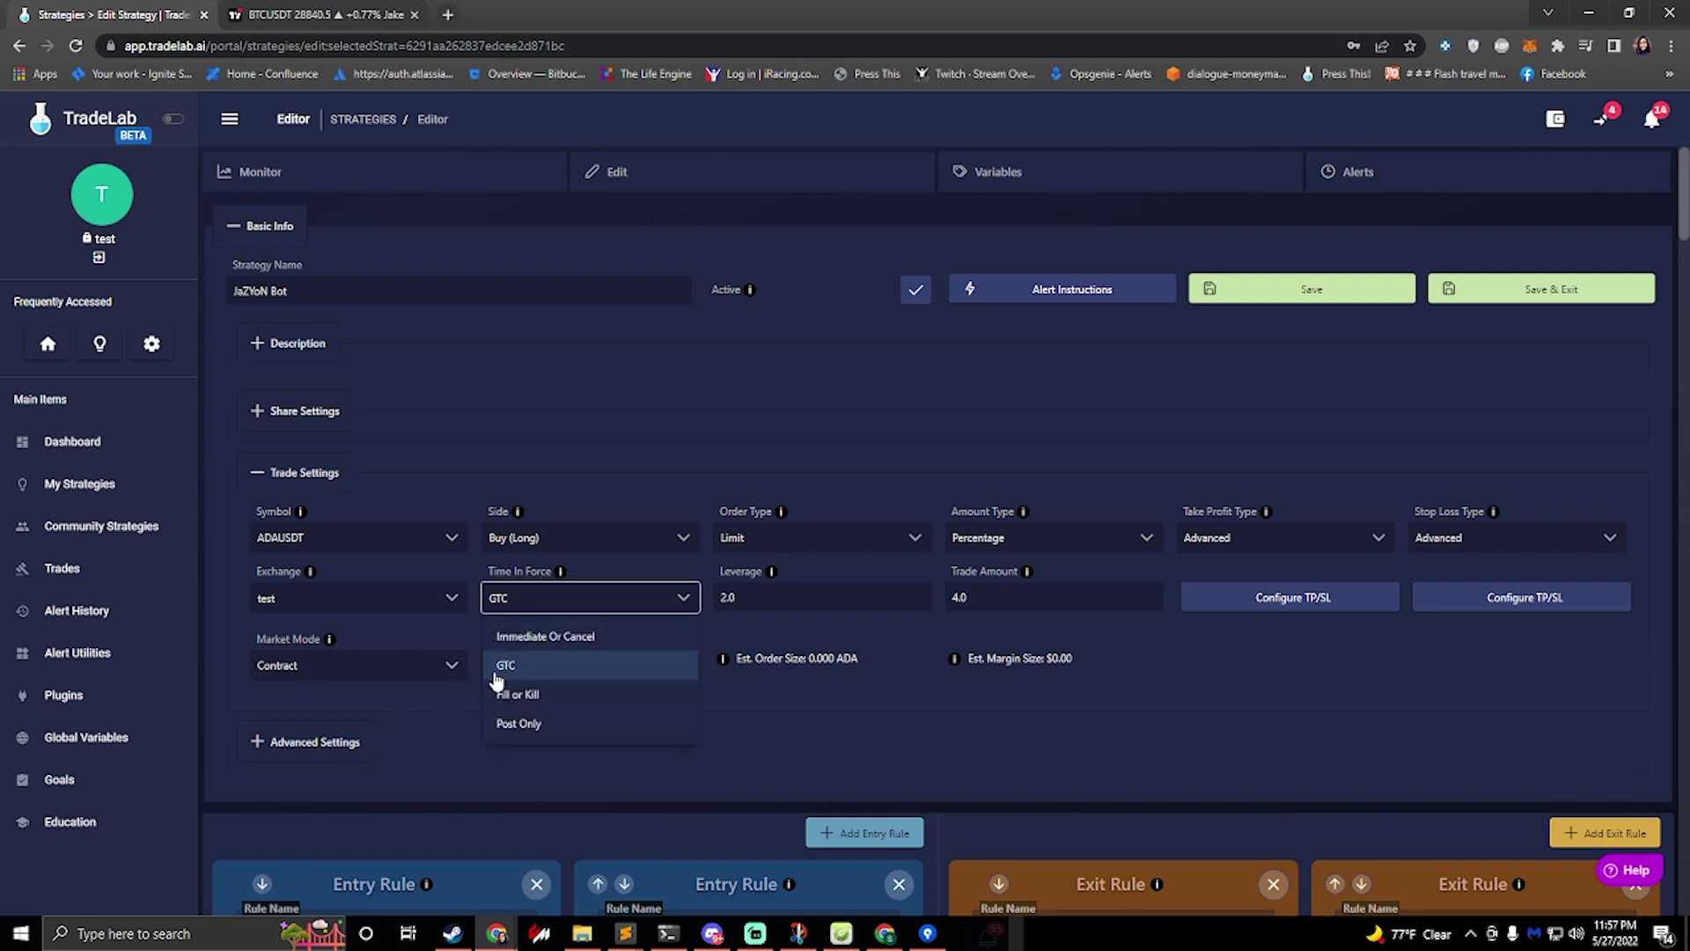
click(366, 706)
click(338, 745)
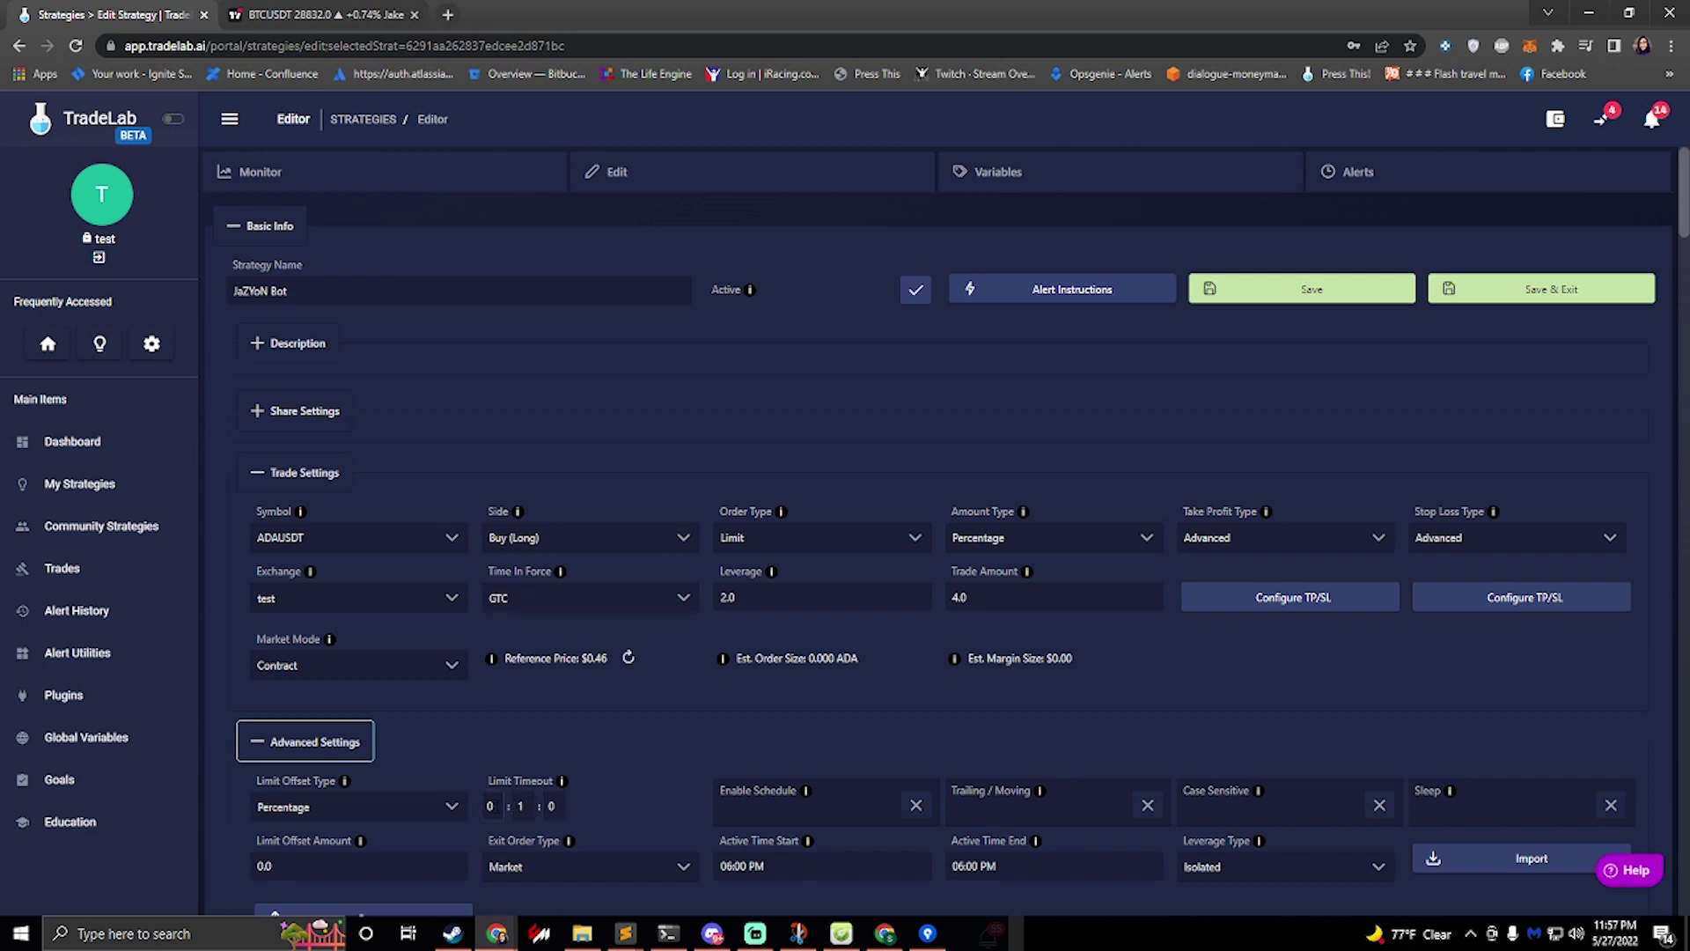
Review the 0:1:0 Limit Timeout fields and the entry and exit rule cards
click(521, 806)
key(shift+Tab)
key(Tab)
key(Tab)
scroll(761, 615, down, 7)
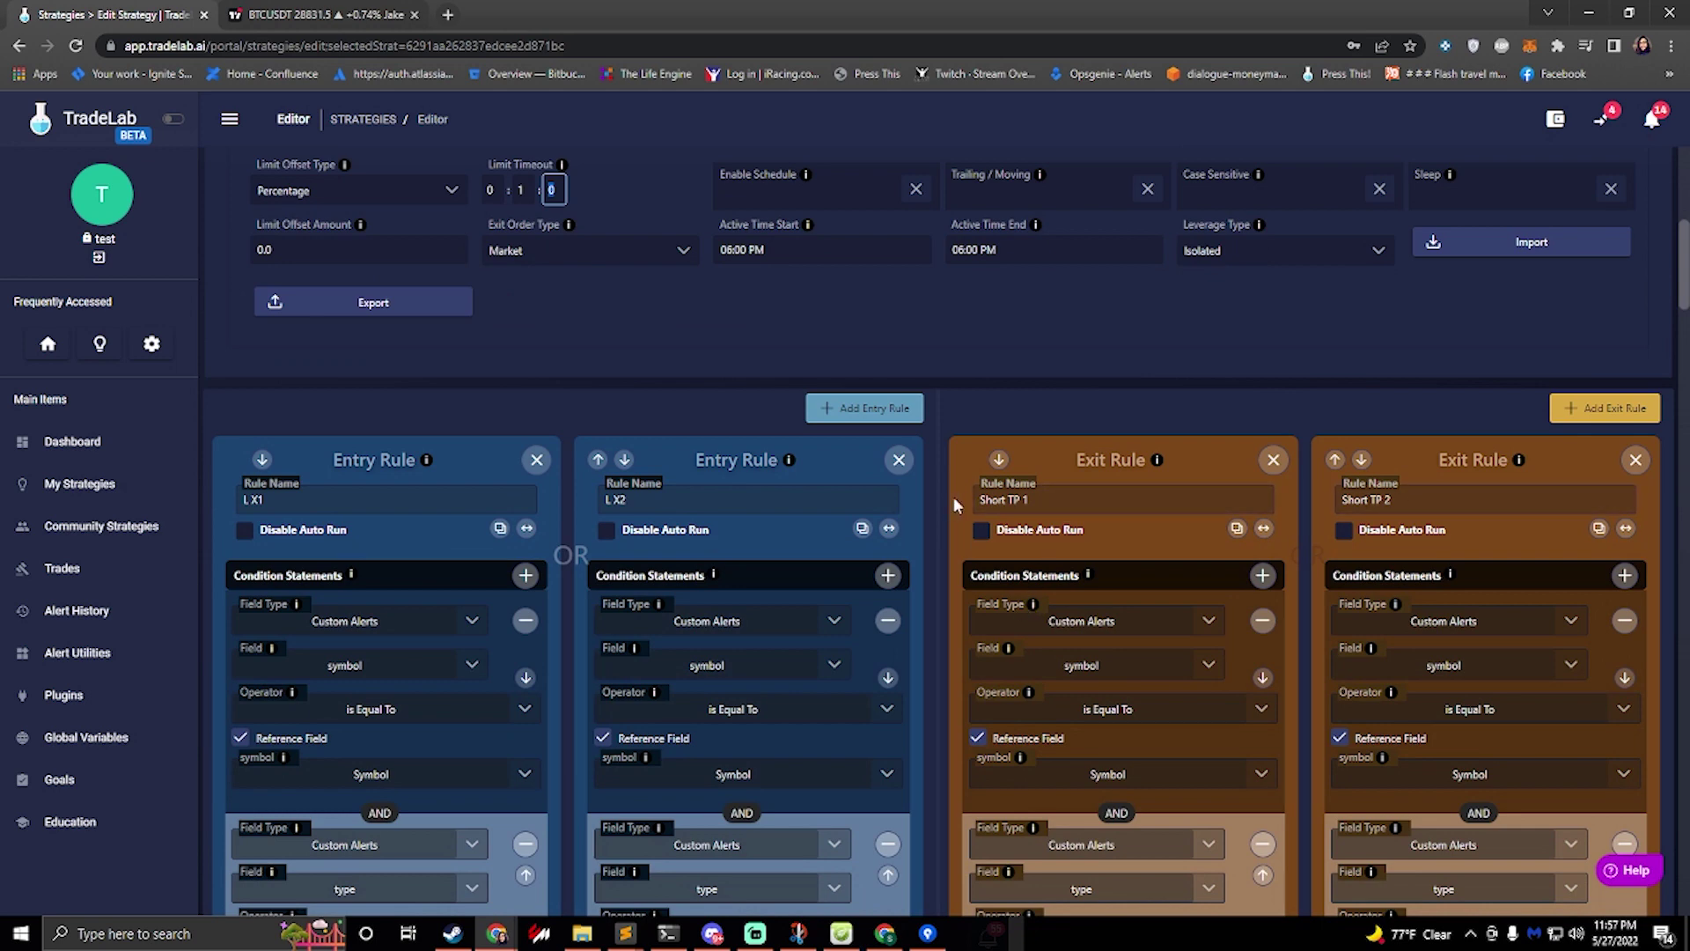
scroll(1083, 499, up, 7)
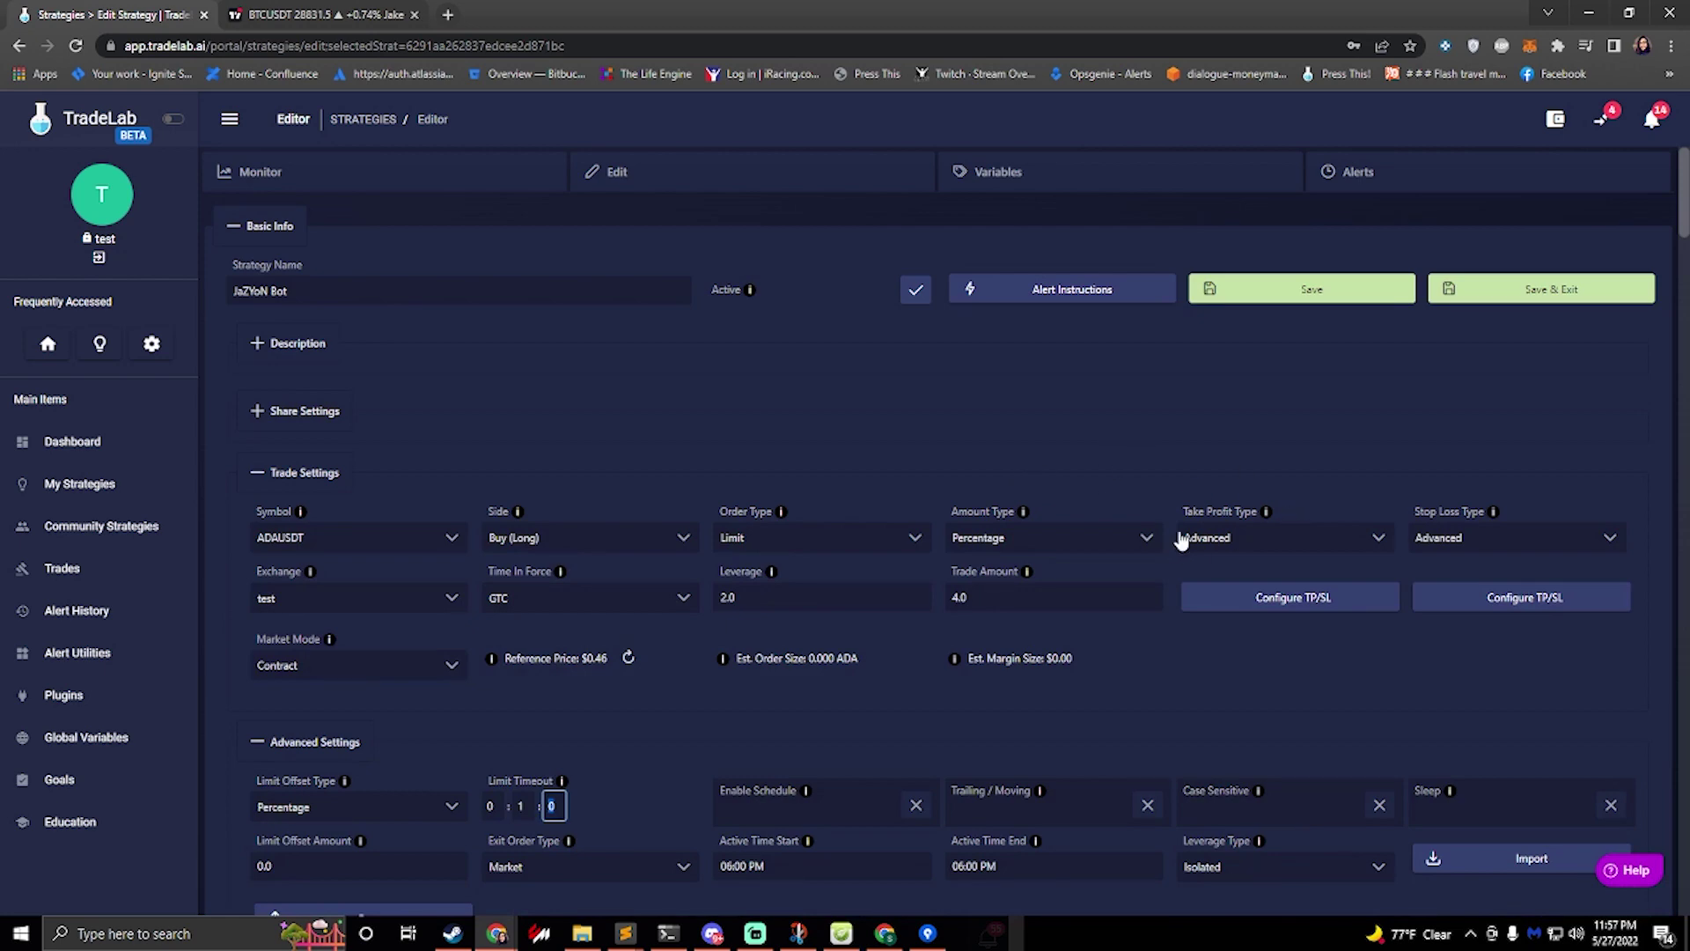
Start a stop-loss line in the TP/SL builder placed 0.9% from entry
click(1251, 604)
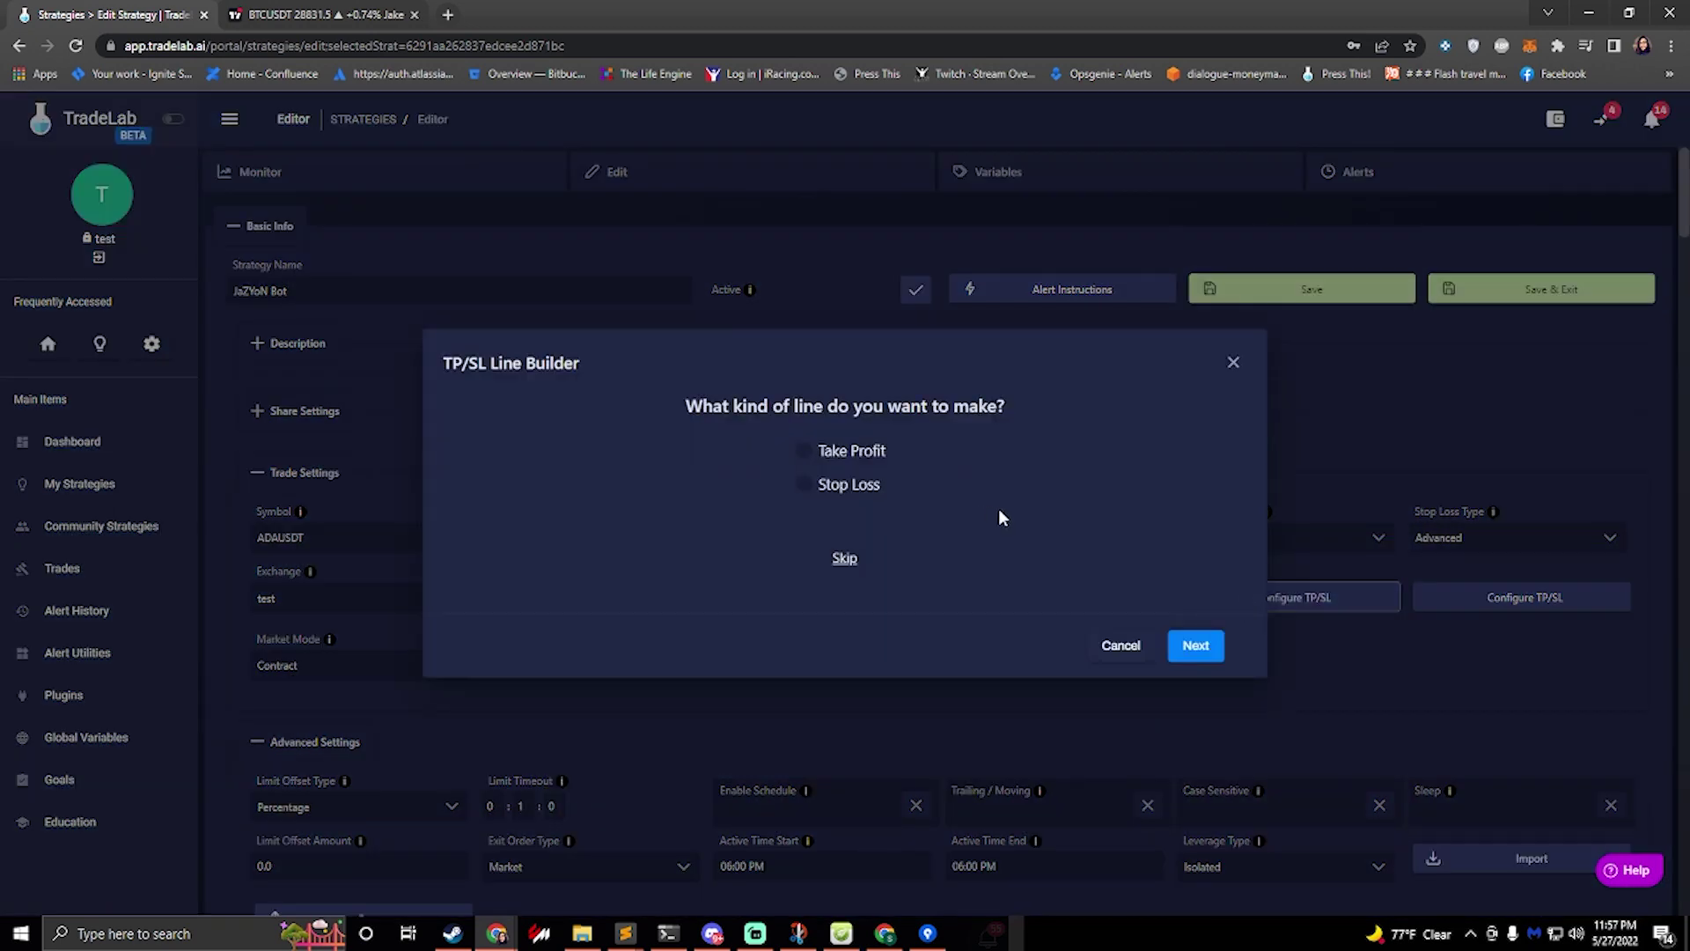
click(803, 491)
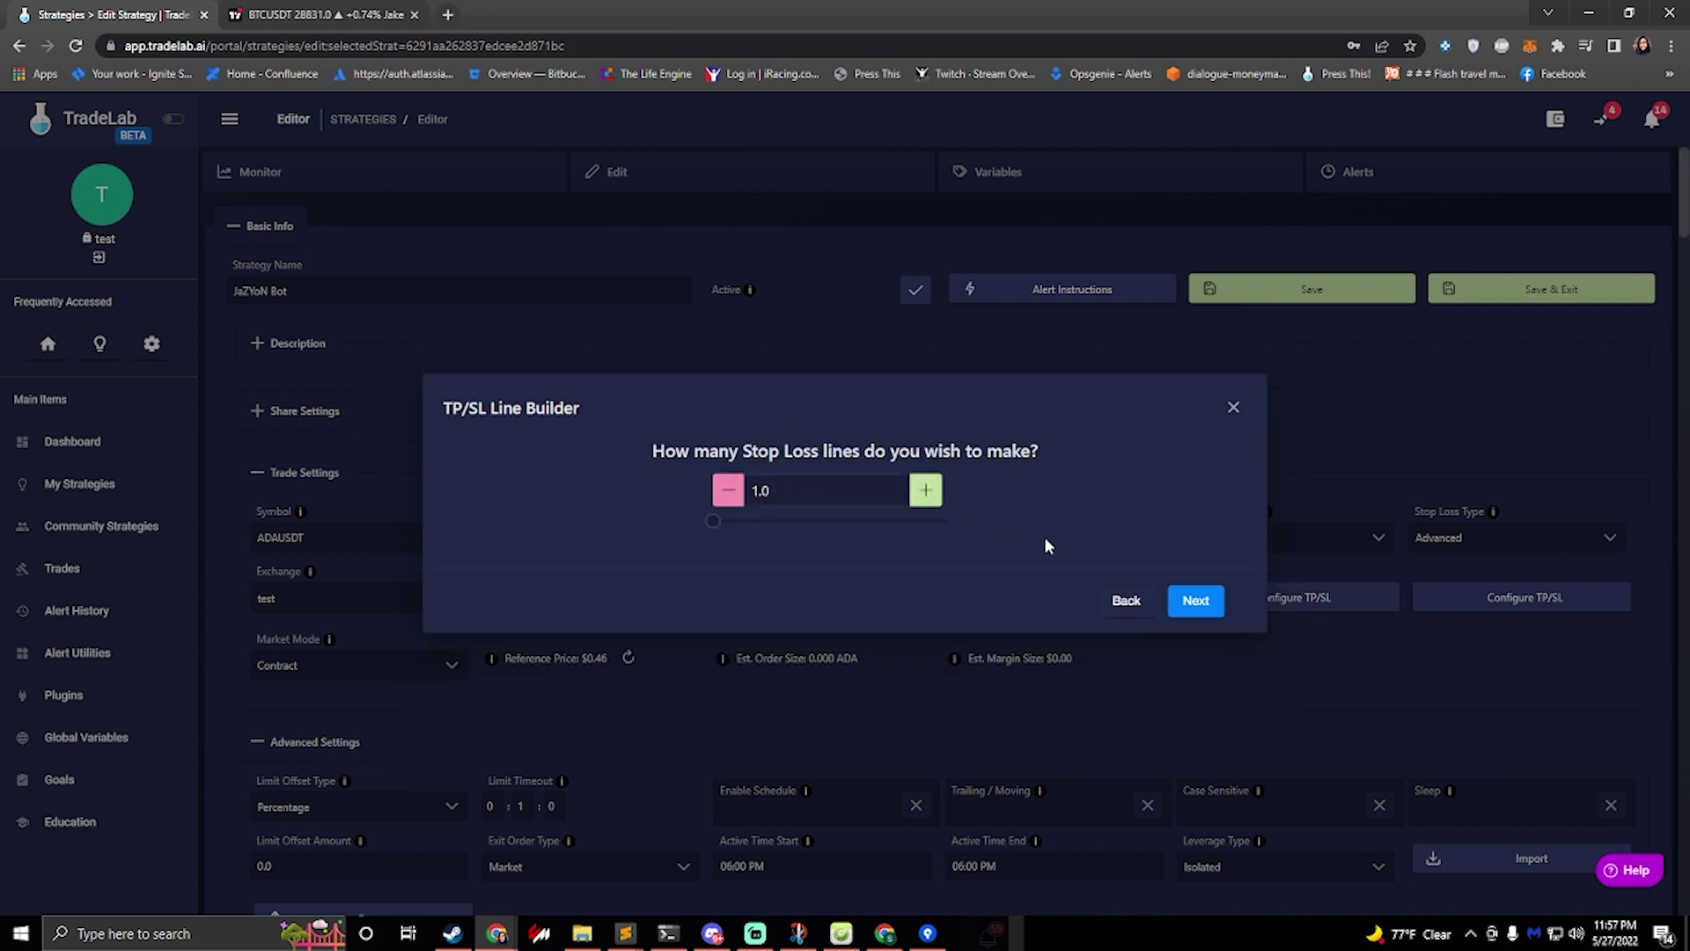
click(1195, 601)
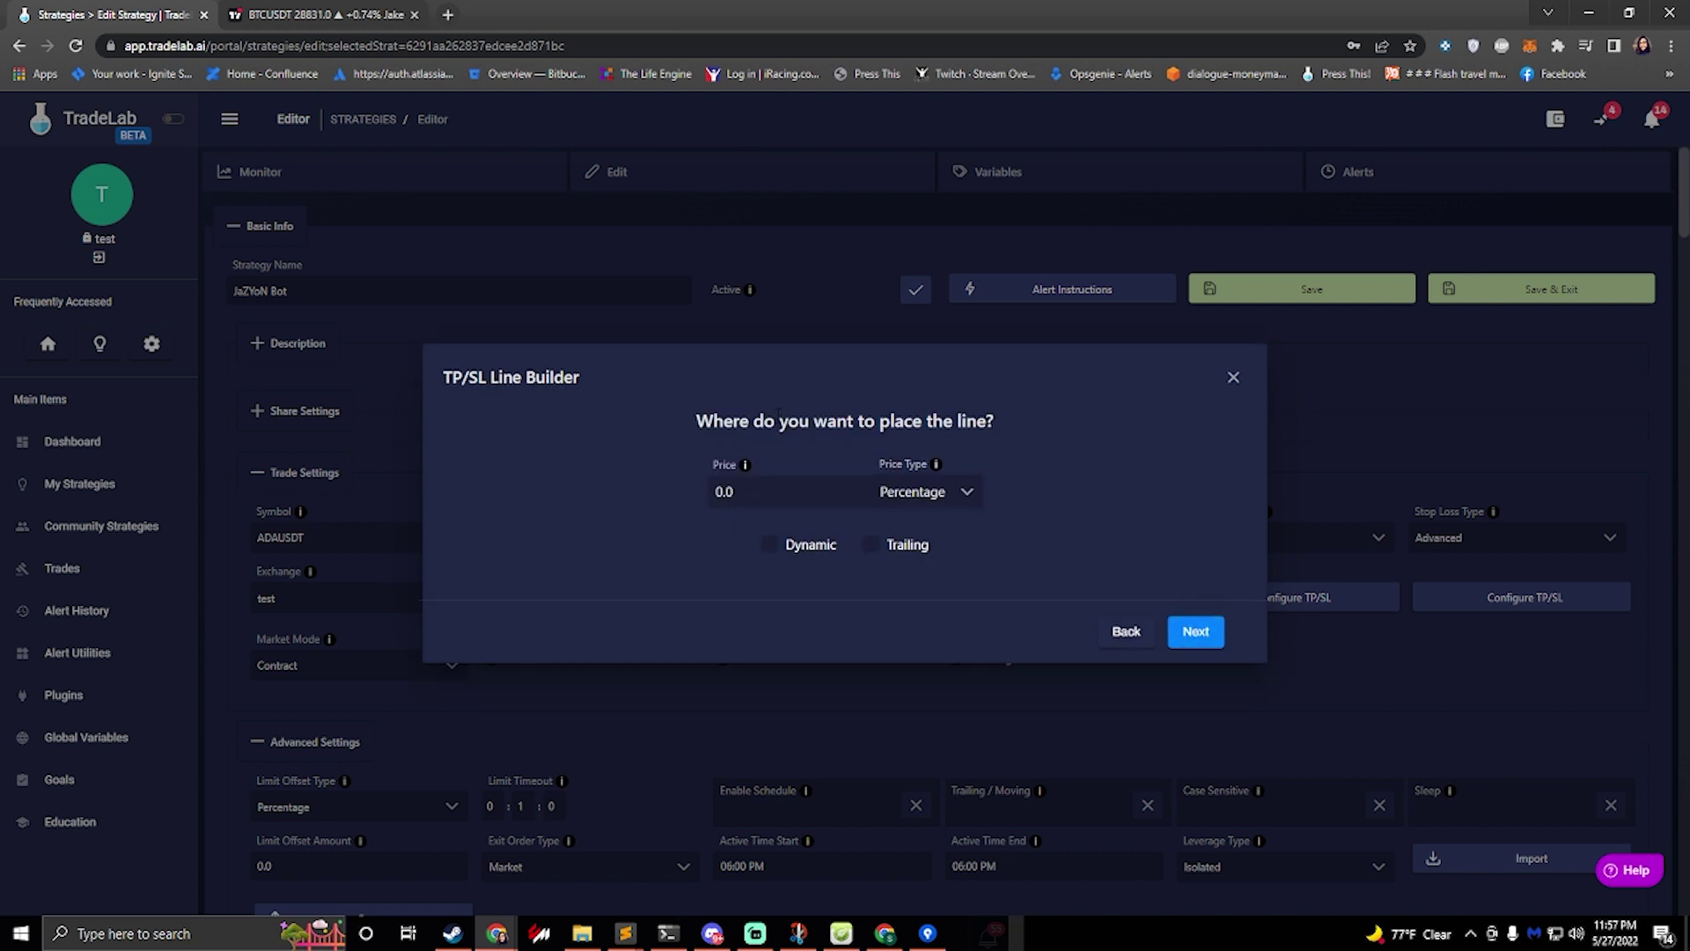
click(744, 489)
text(0.9)
click(1206, 634)
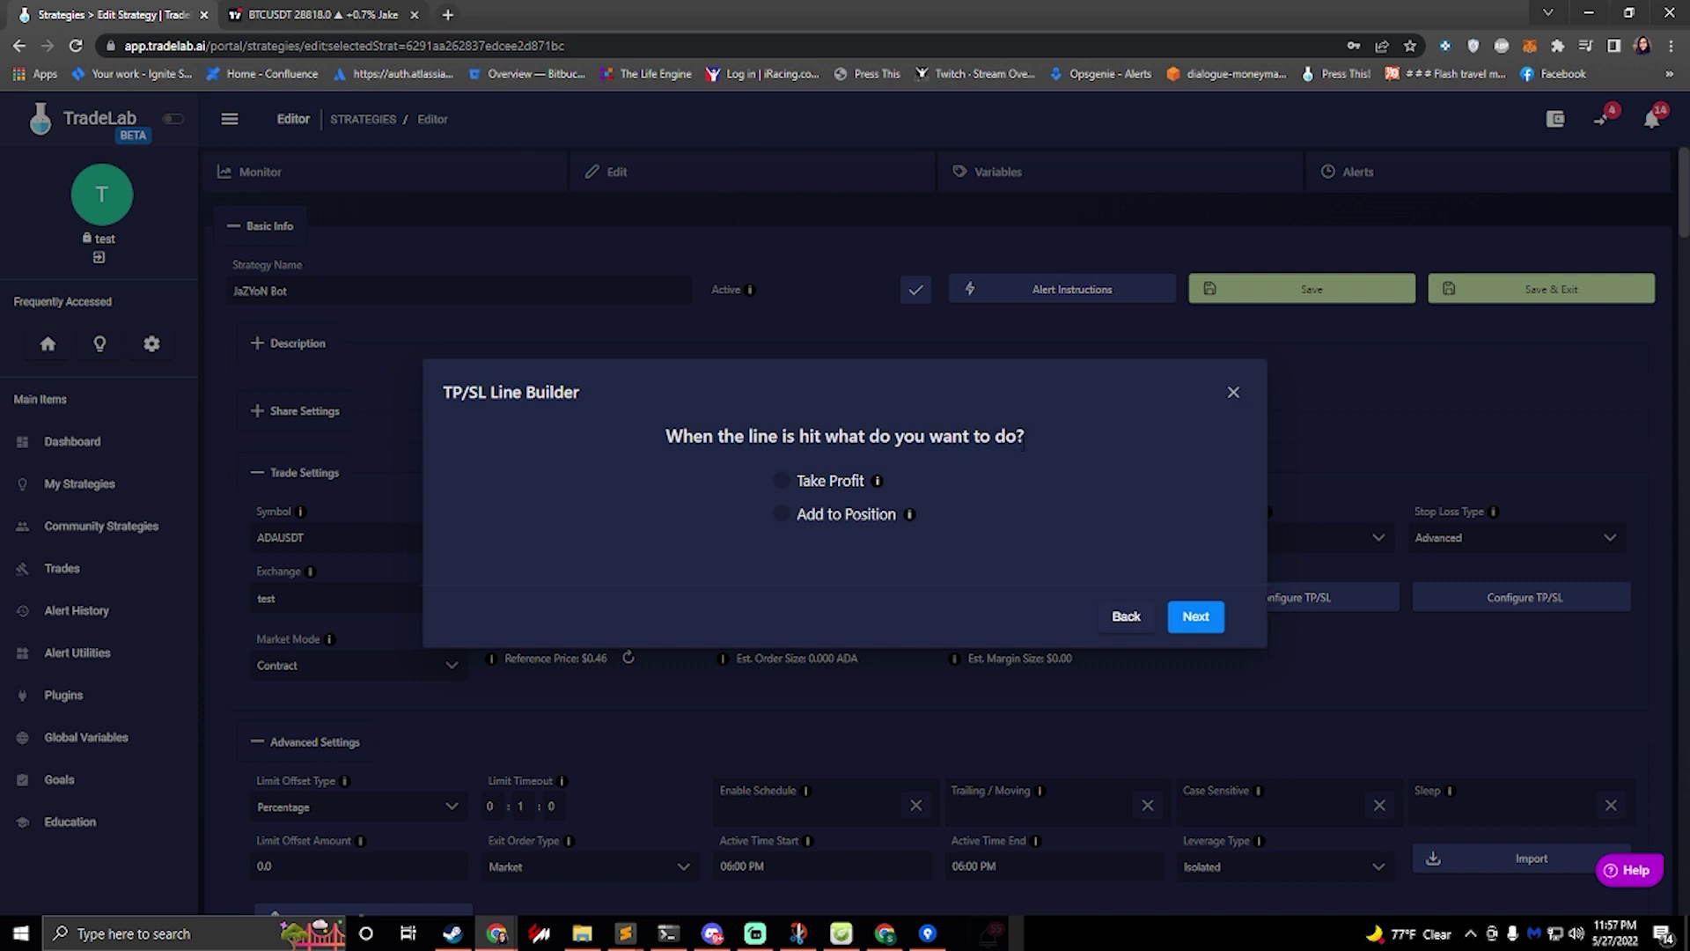
Make the line close 100% of the position with a market order
click(797, 480)
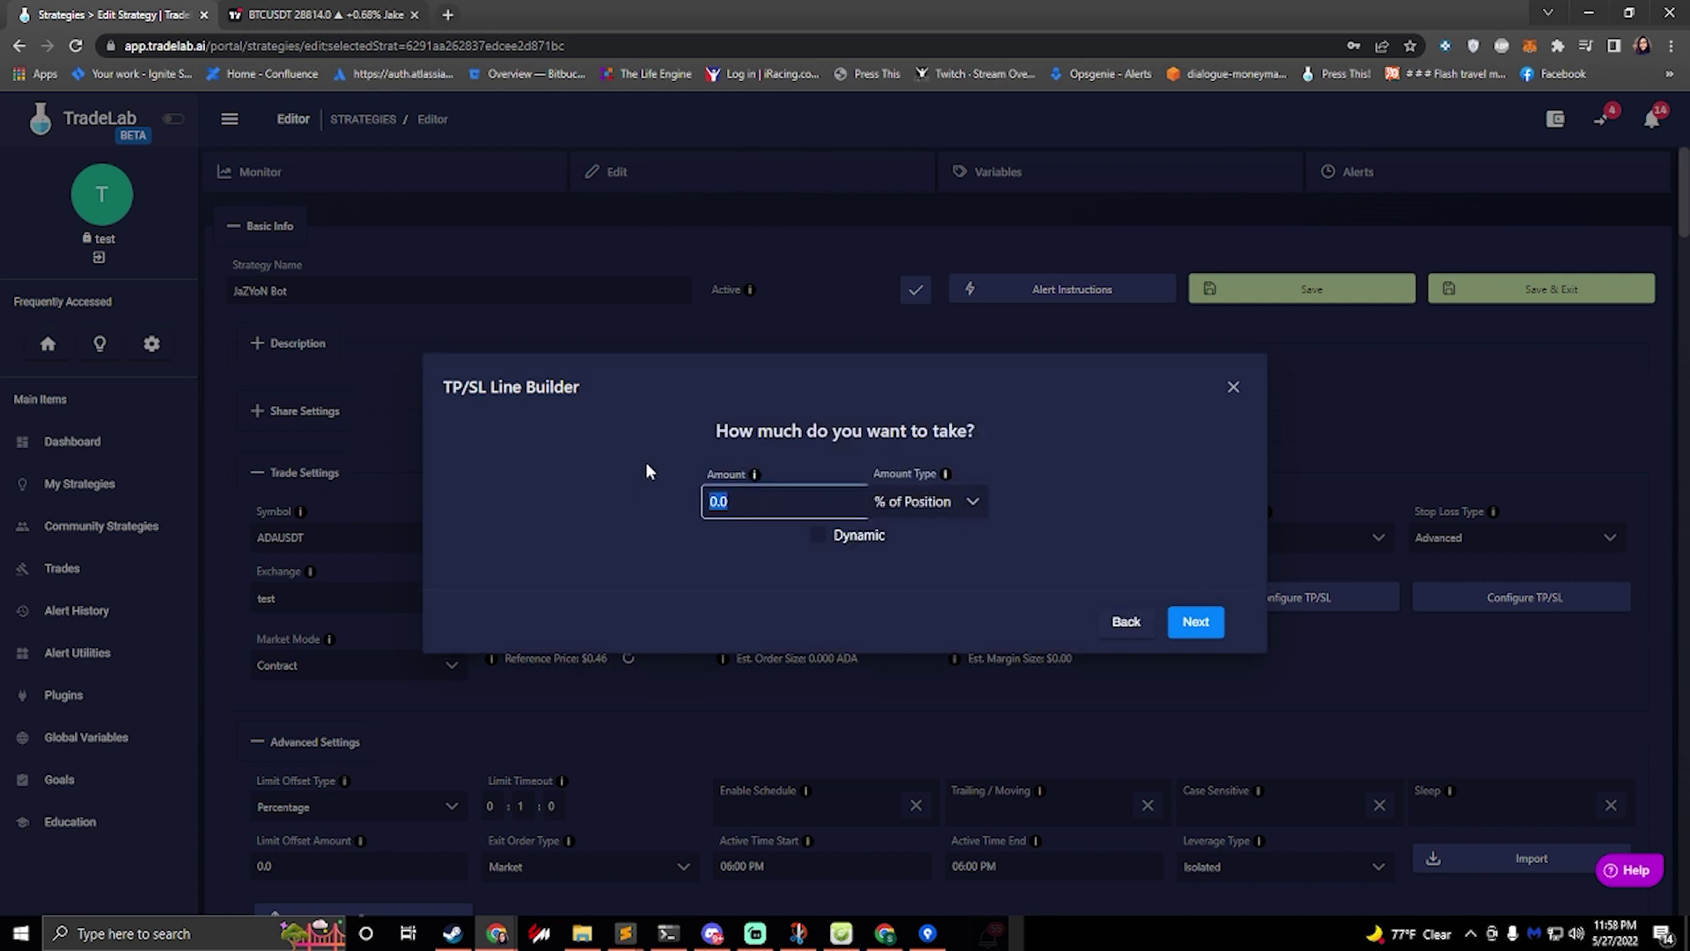
text(100.0)
click(1206, 627)
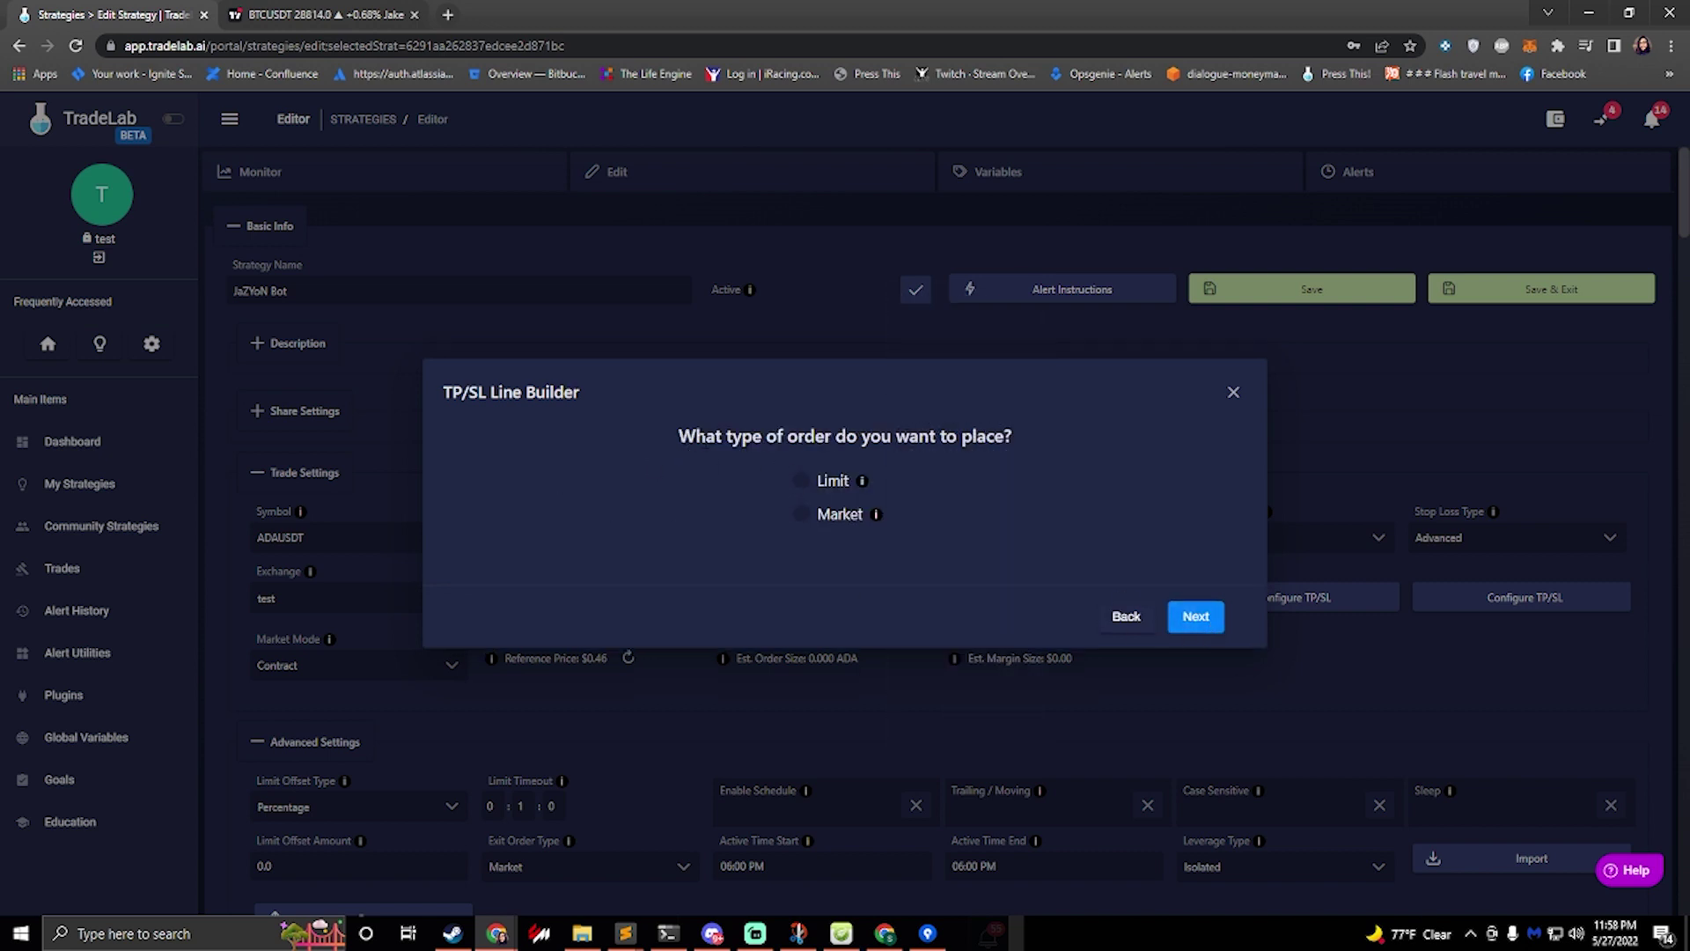
click(801, 481)
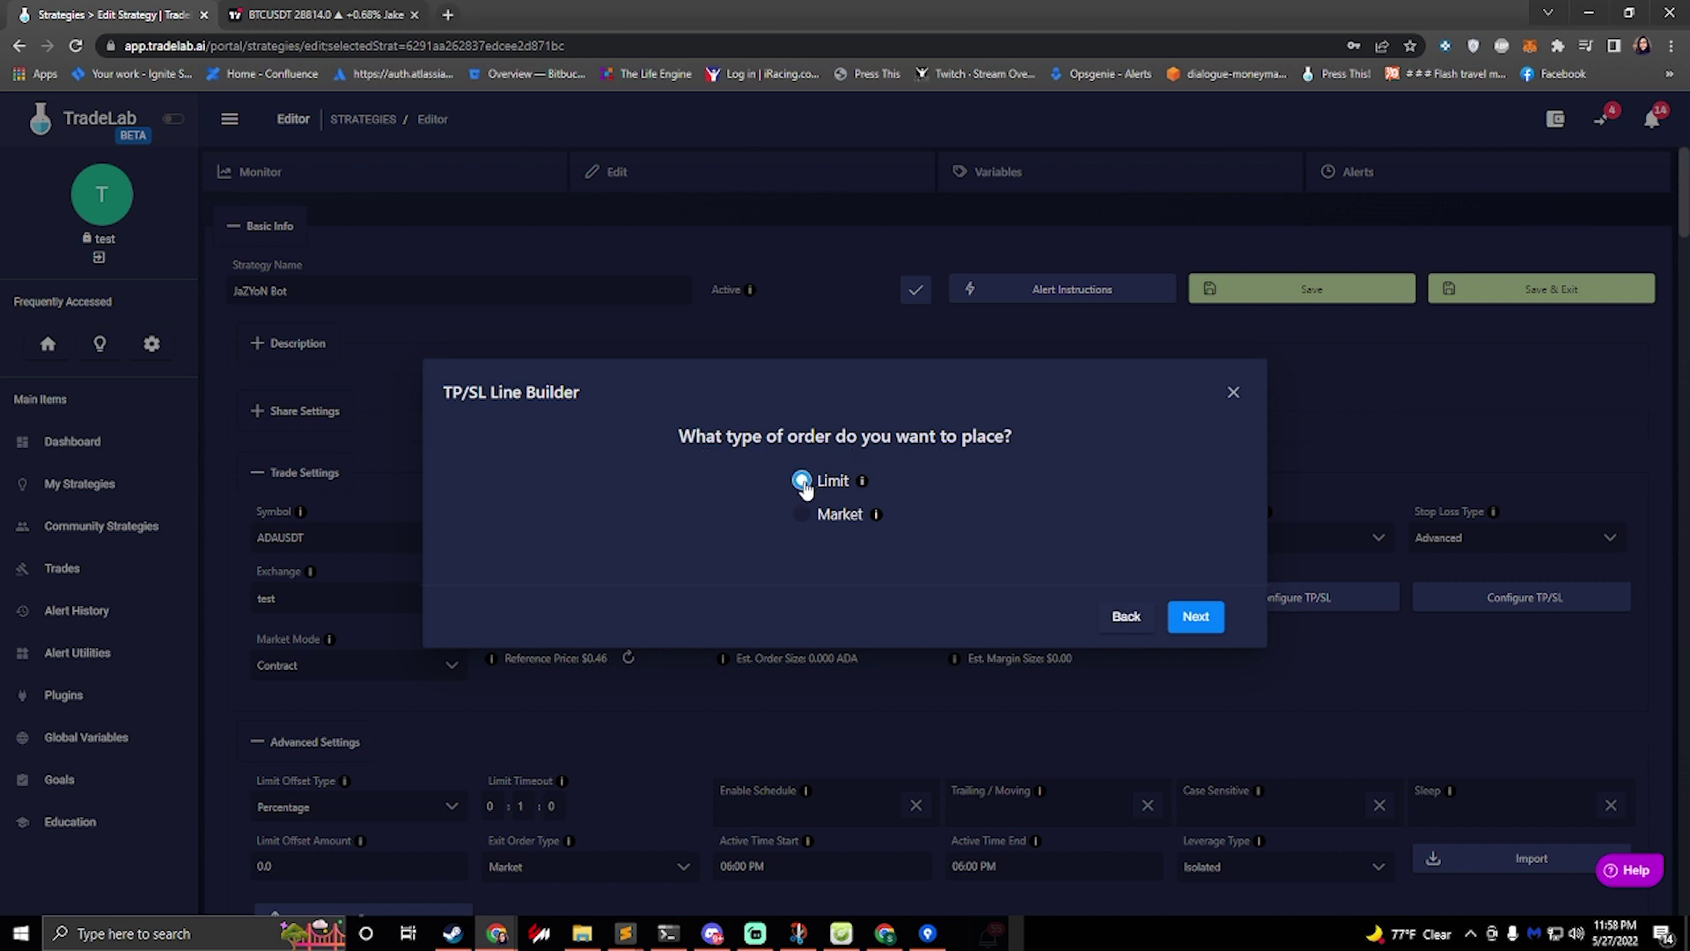
click(1122, 614)
click(800, 514)
Name the line Stop Line, finish it and save the stop-loss lines
click(724, 505)
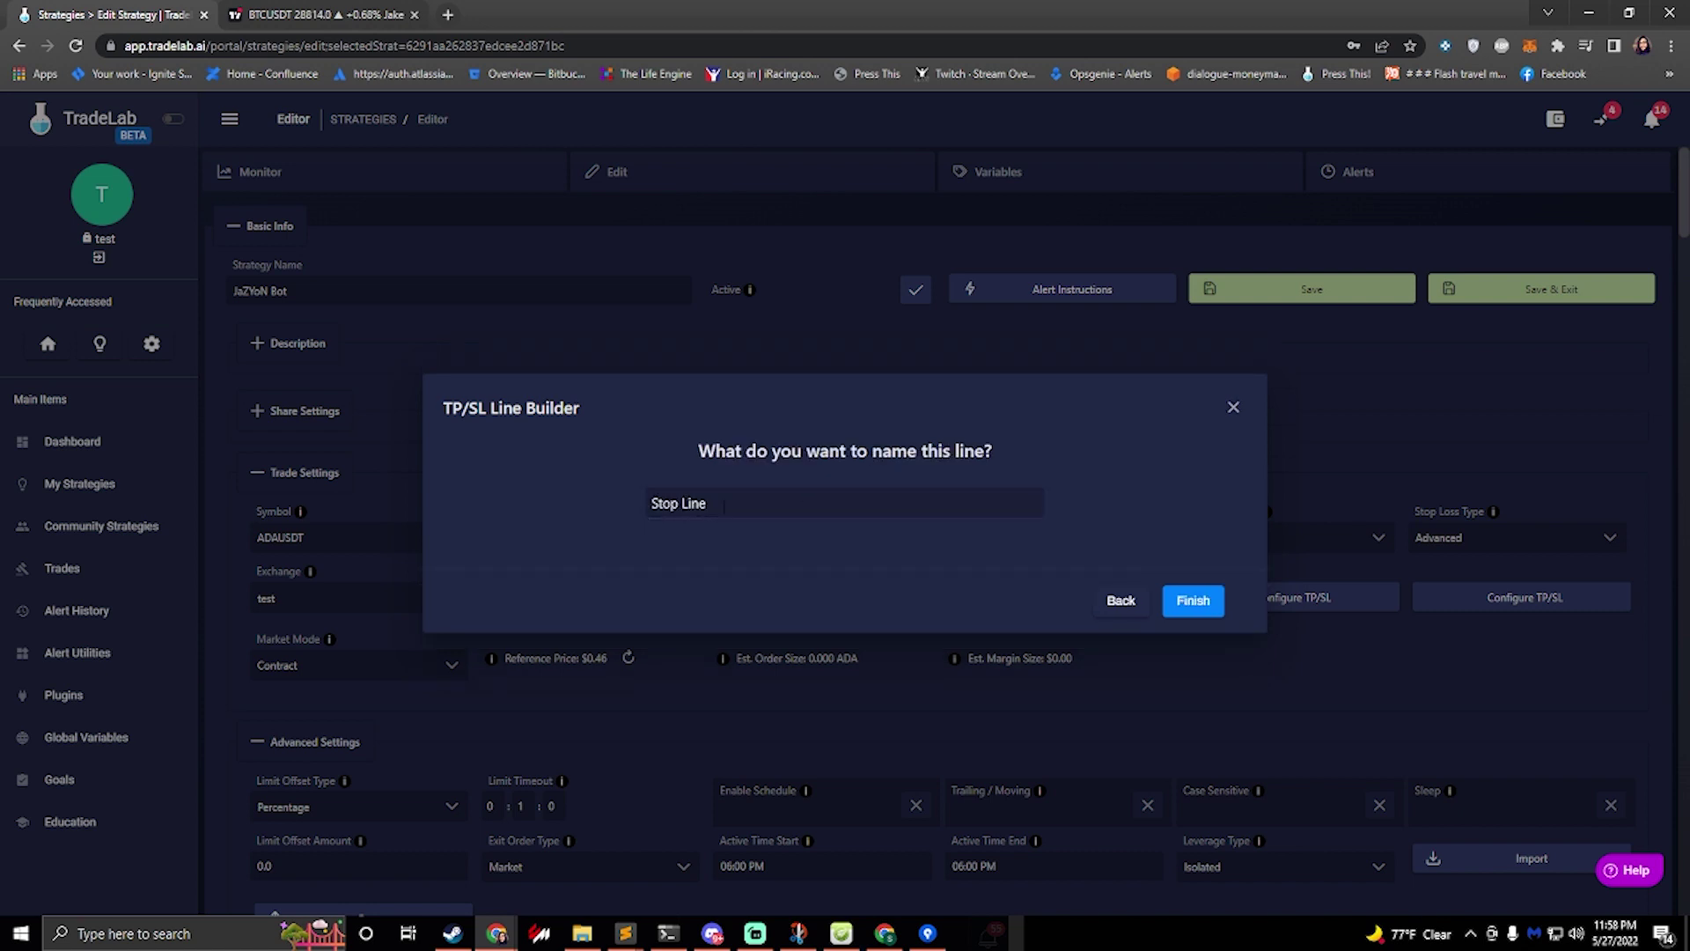
click(1202, 605)
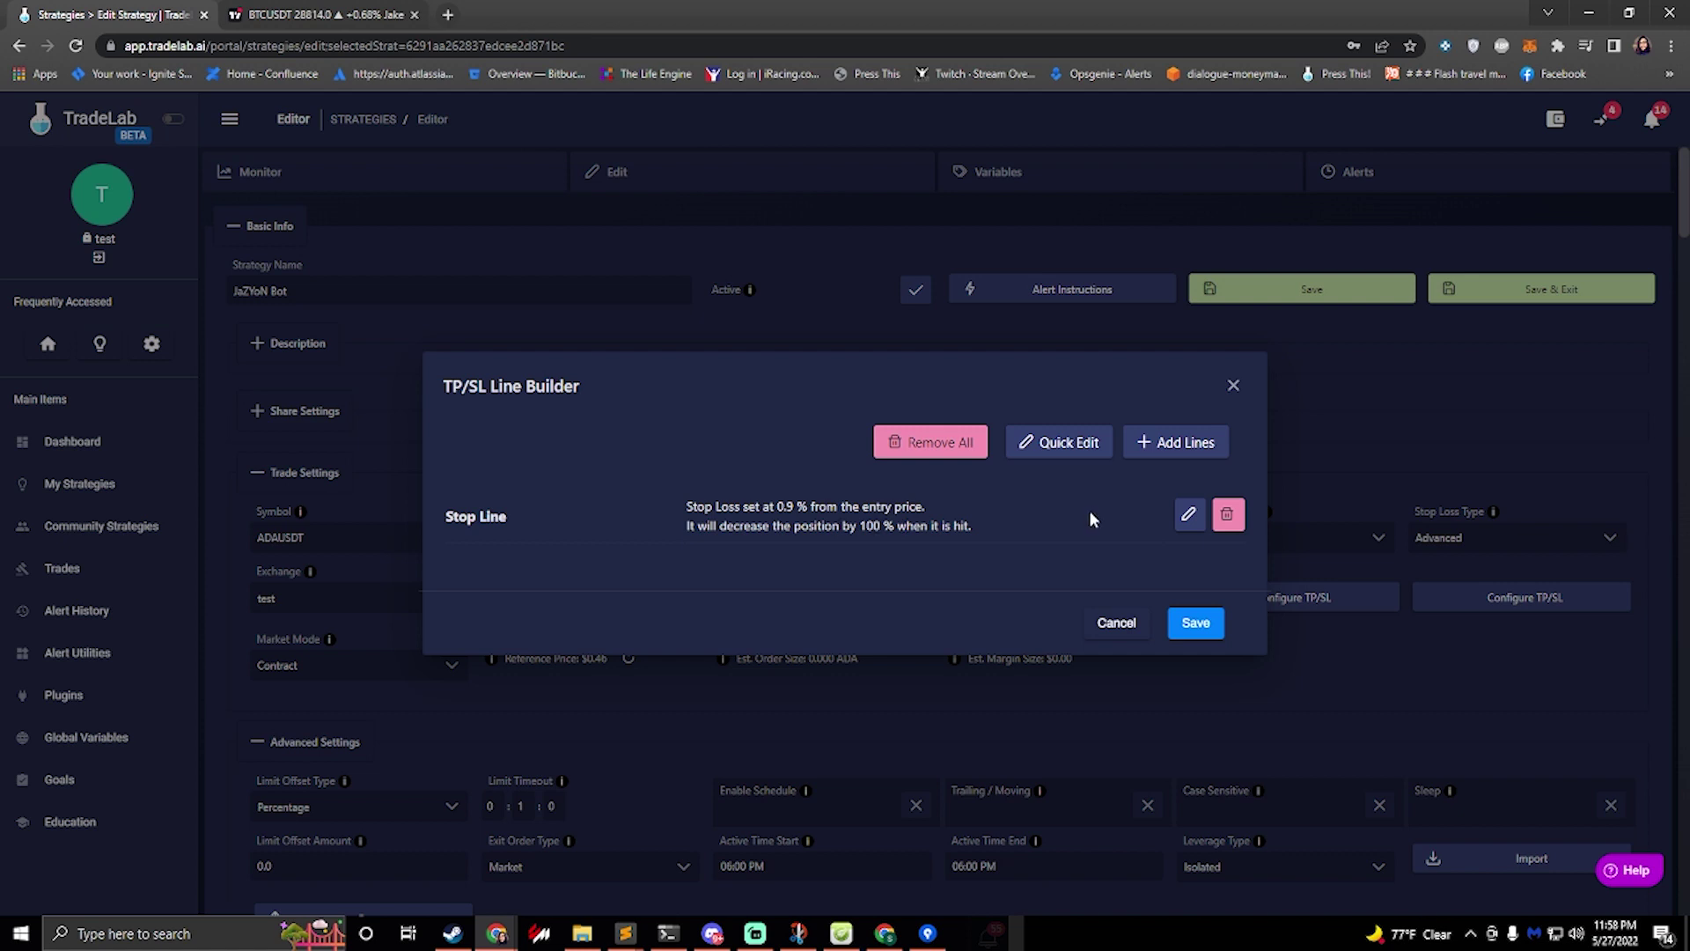
click(1194, 622)
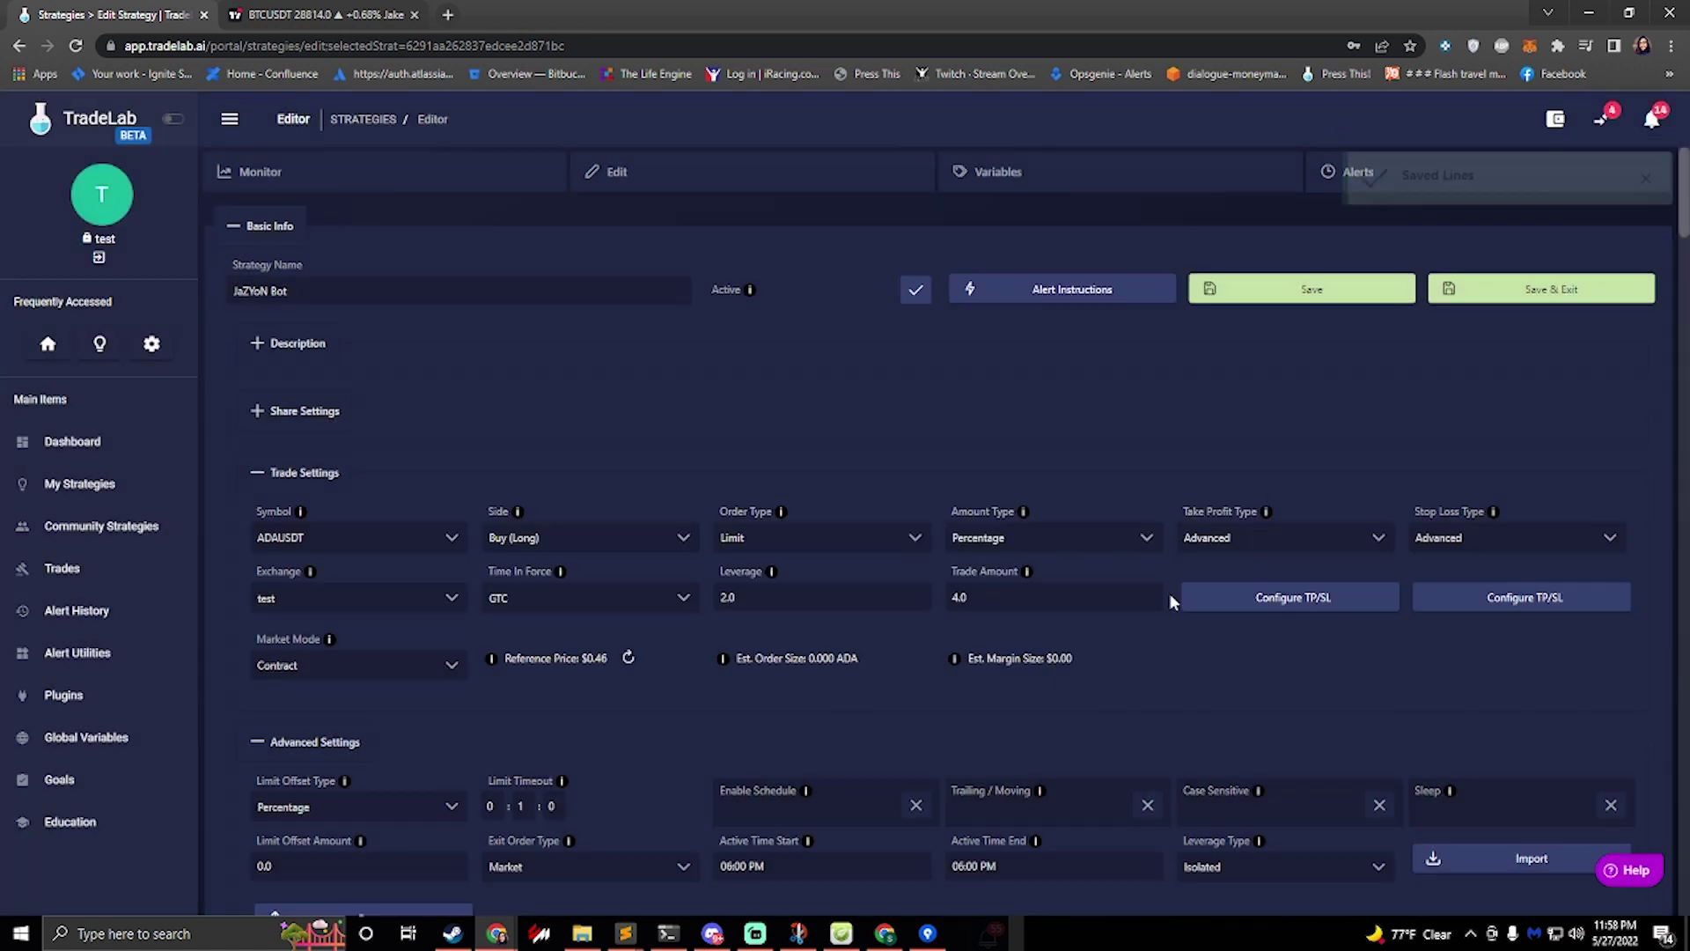
scroll(975, 488, down, 2)
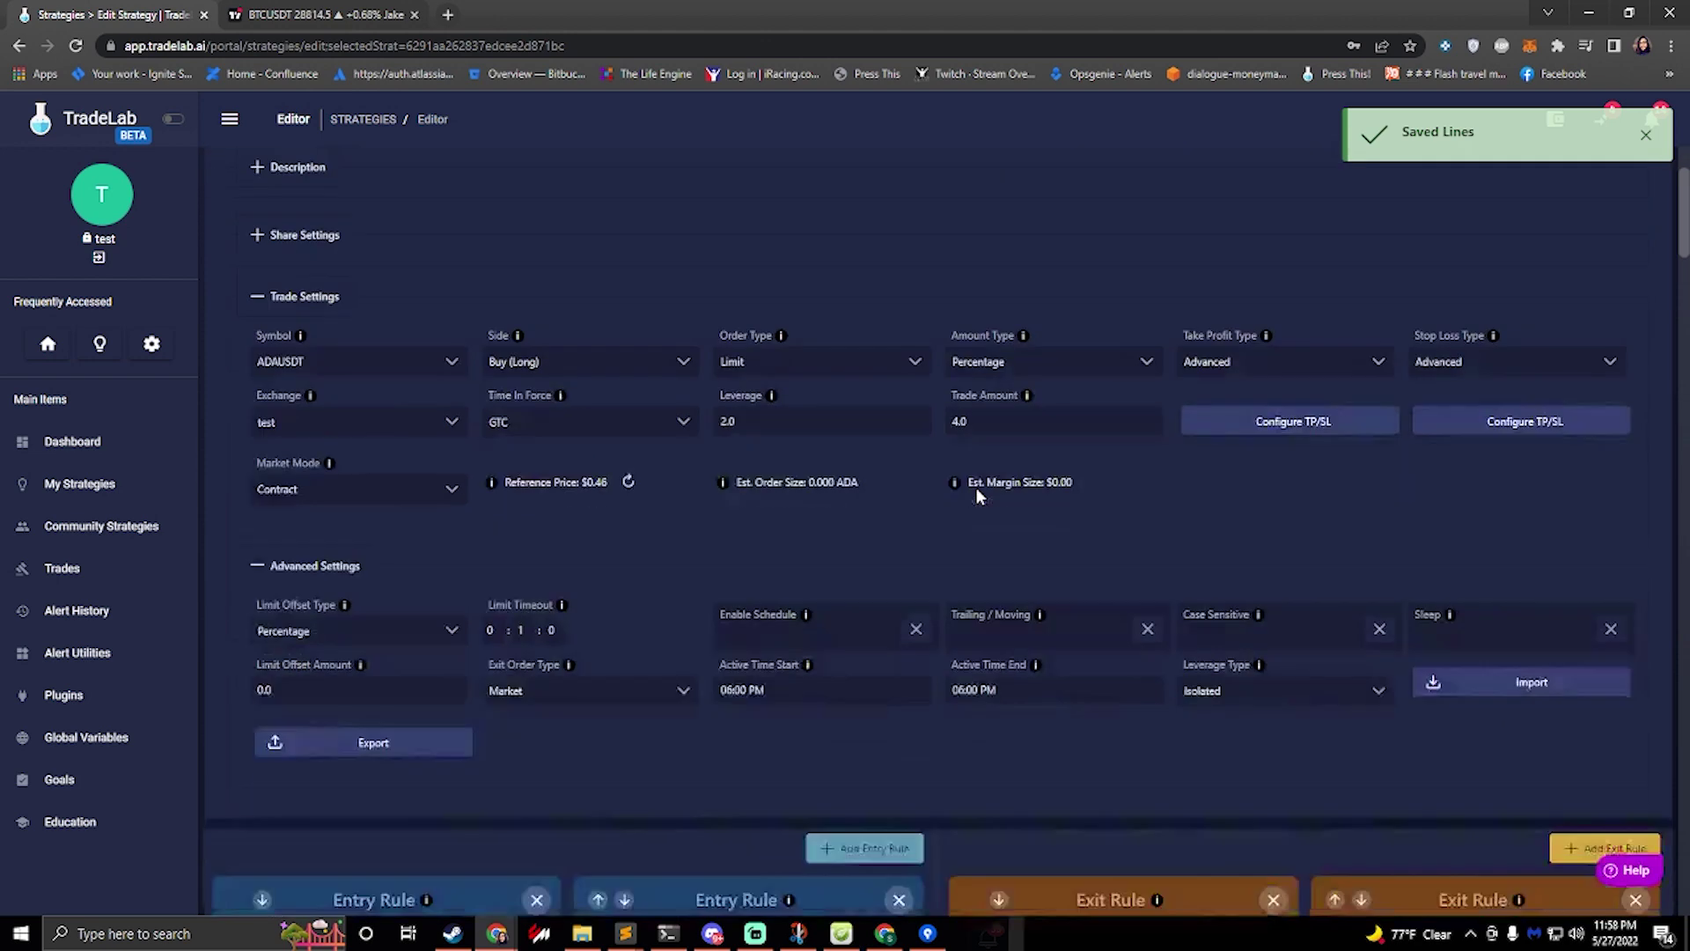
scroll(975, 487, up, 1)
scroll(975, 488, up, 2)
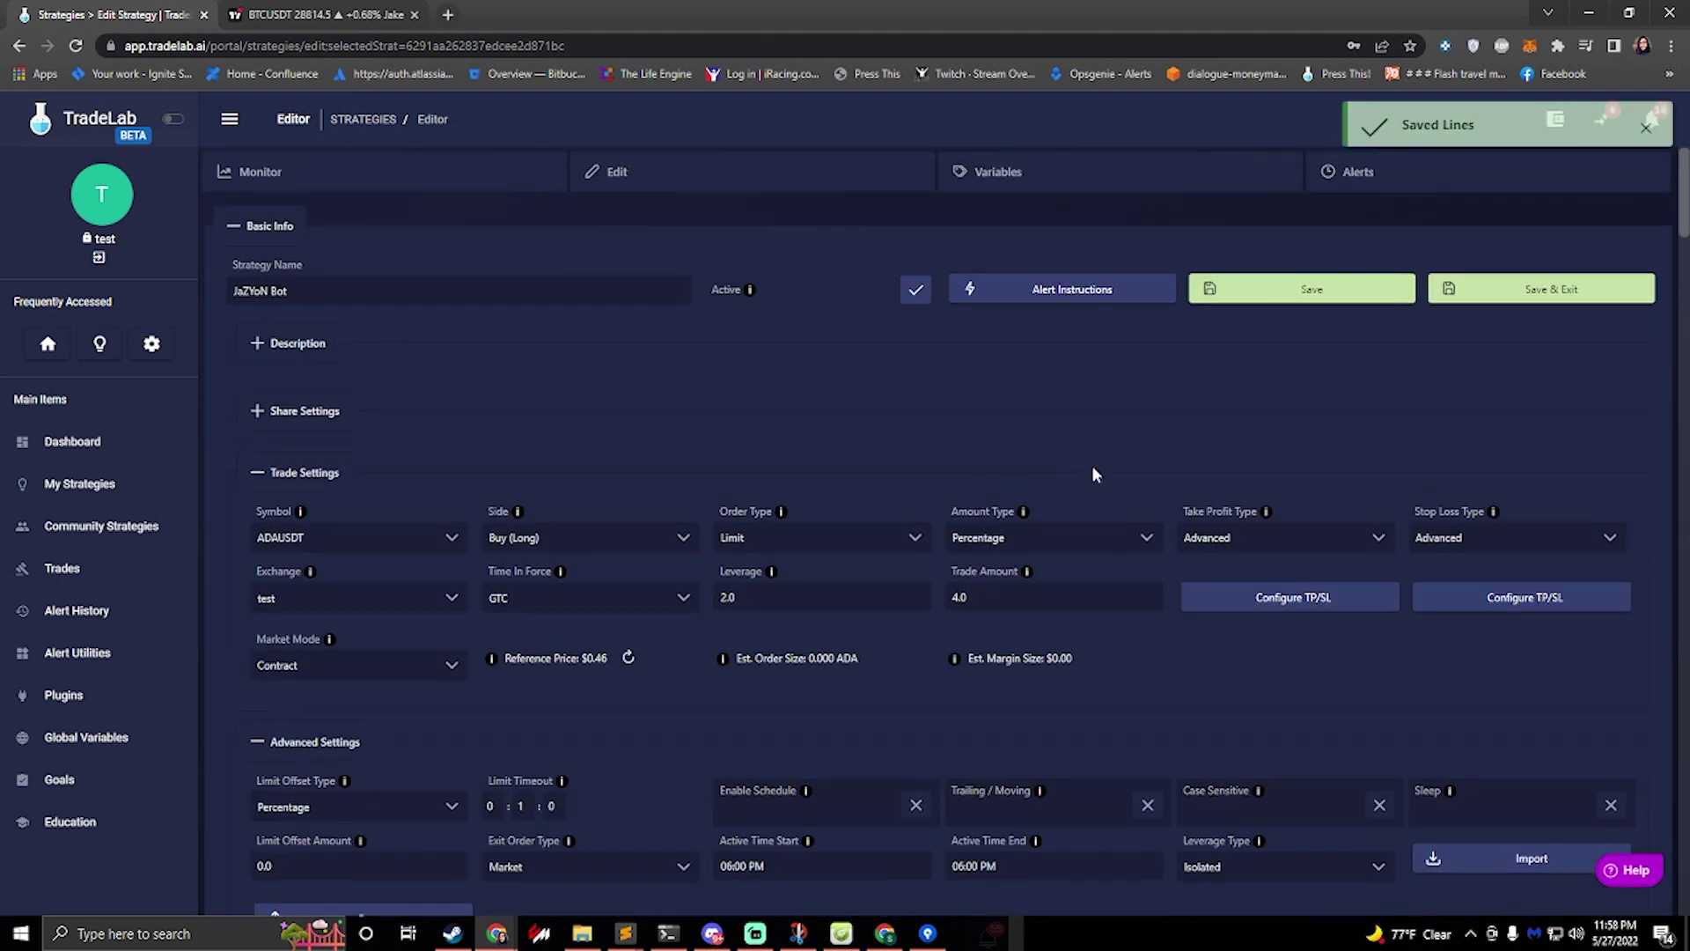
Save and exit the JaZYoN Bot, then reopen its editor from the My Strategies card
click(1491, 295)
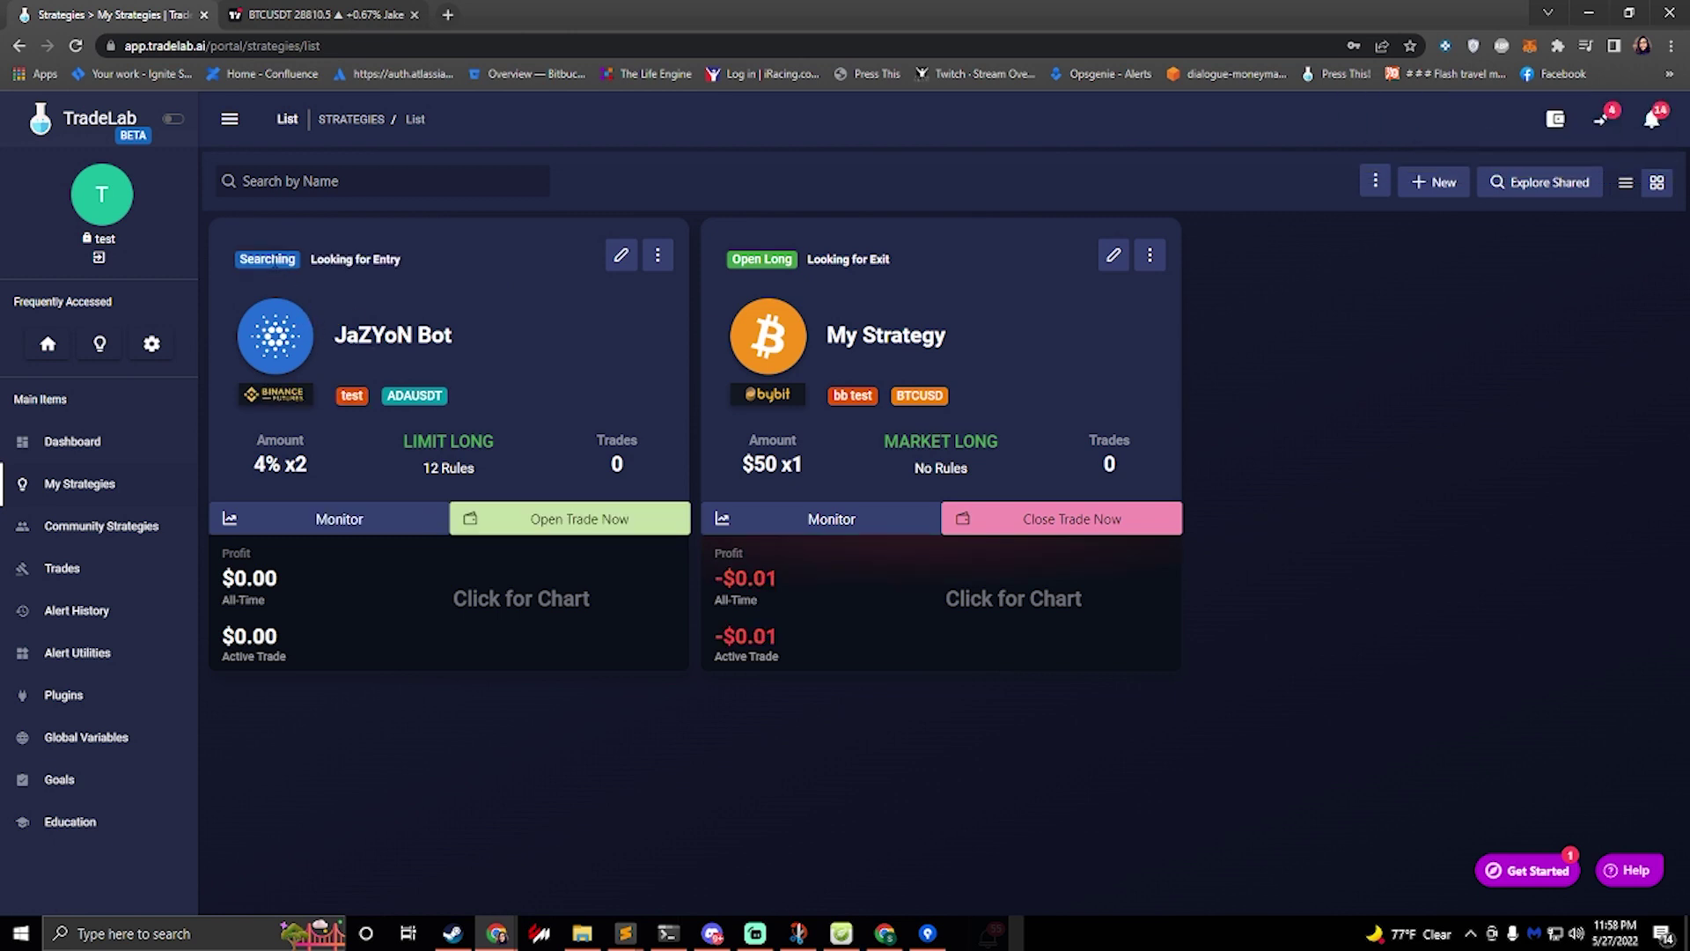
drag(411, 256, 296, 258)
click(297, 258)
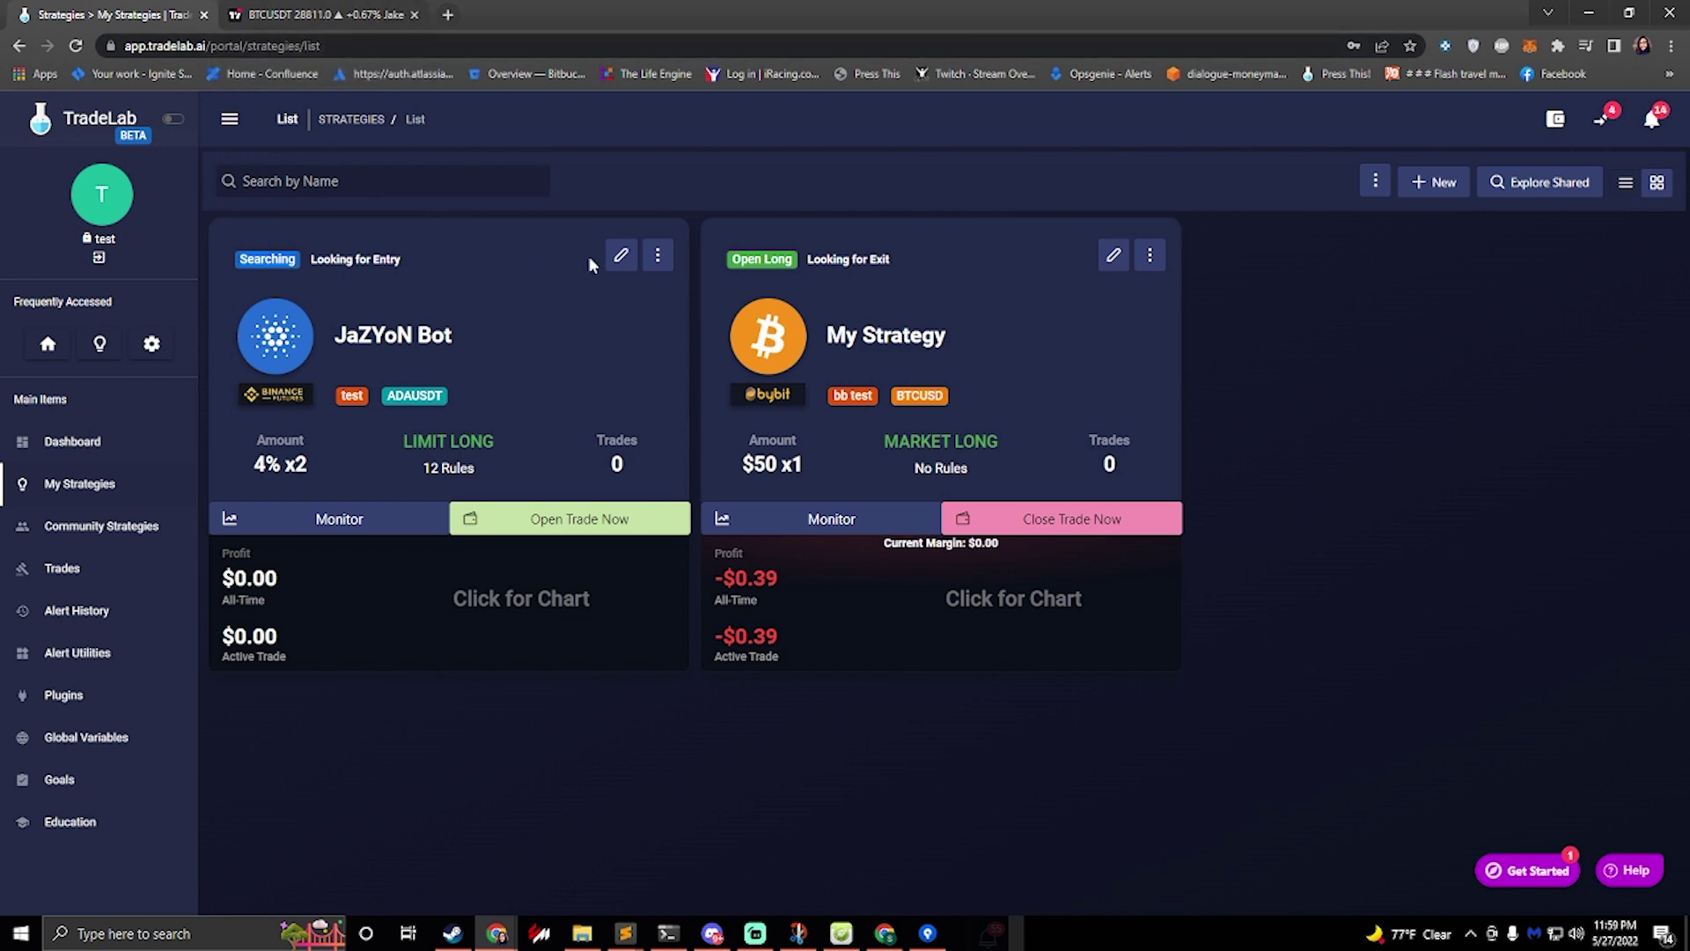
click(617, 262)
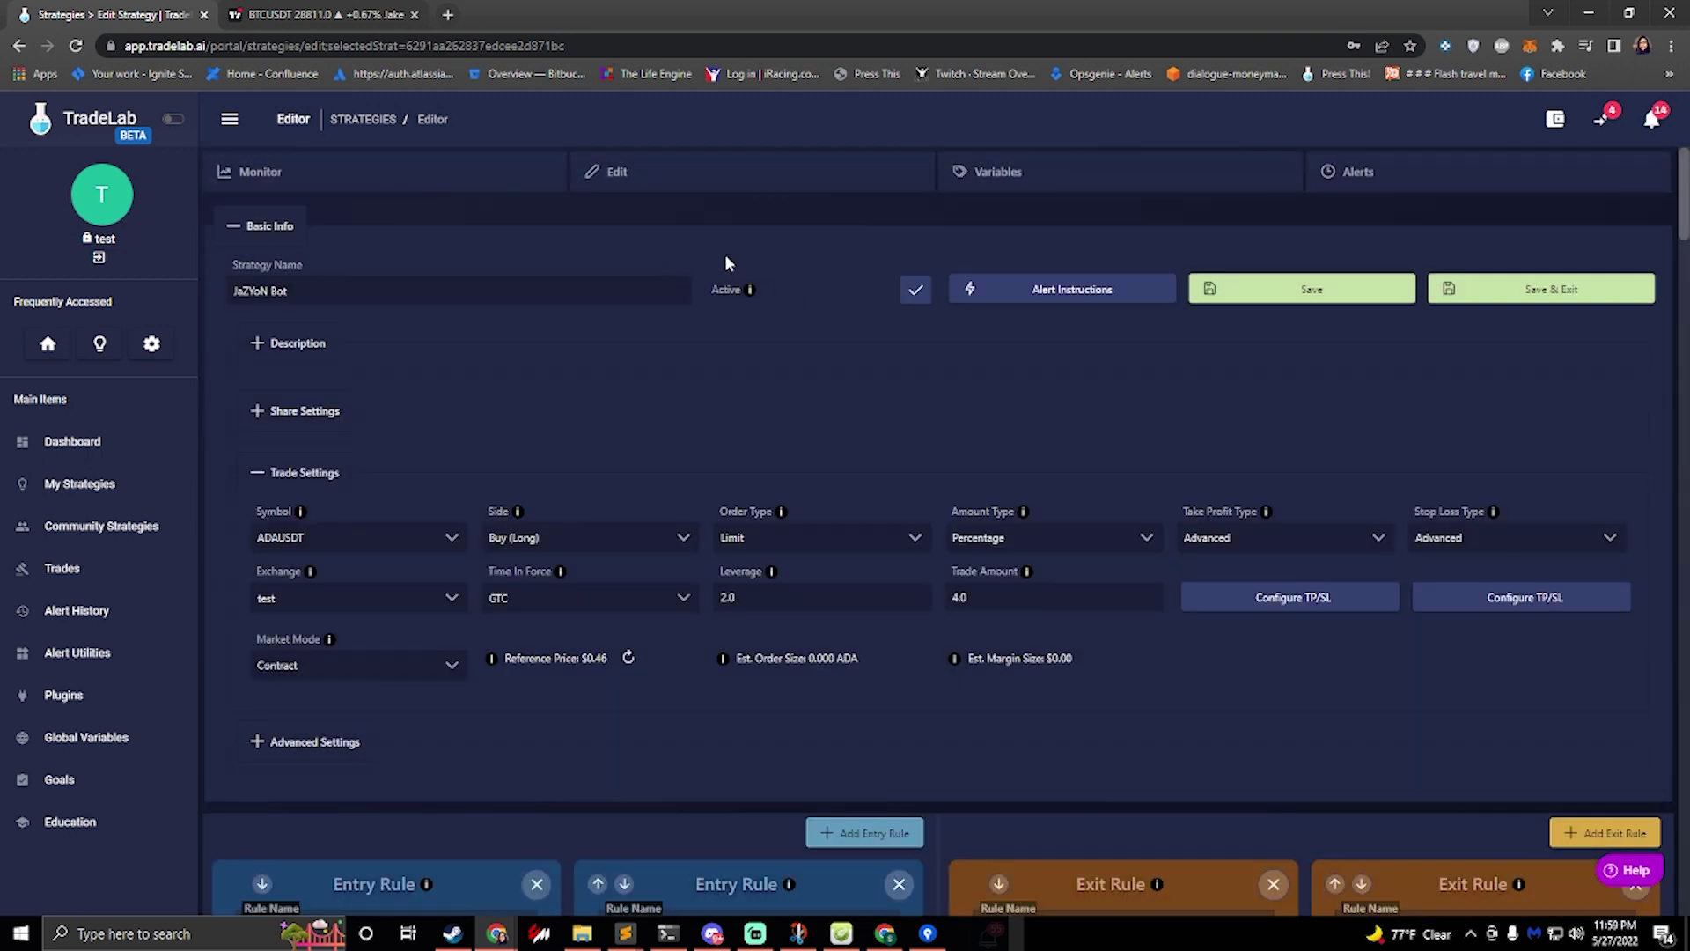
Send a test of the L X1 alert with Place Real Orders ticked
click(1405, 180)
scroll(755, 352, down, 1)
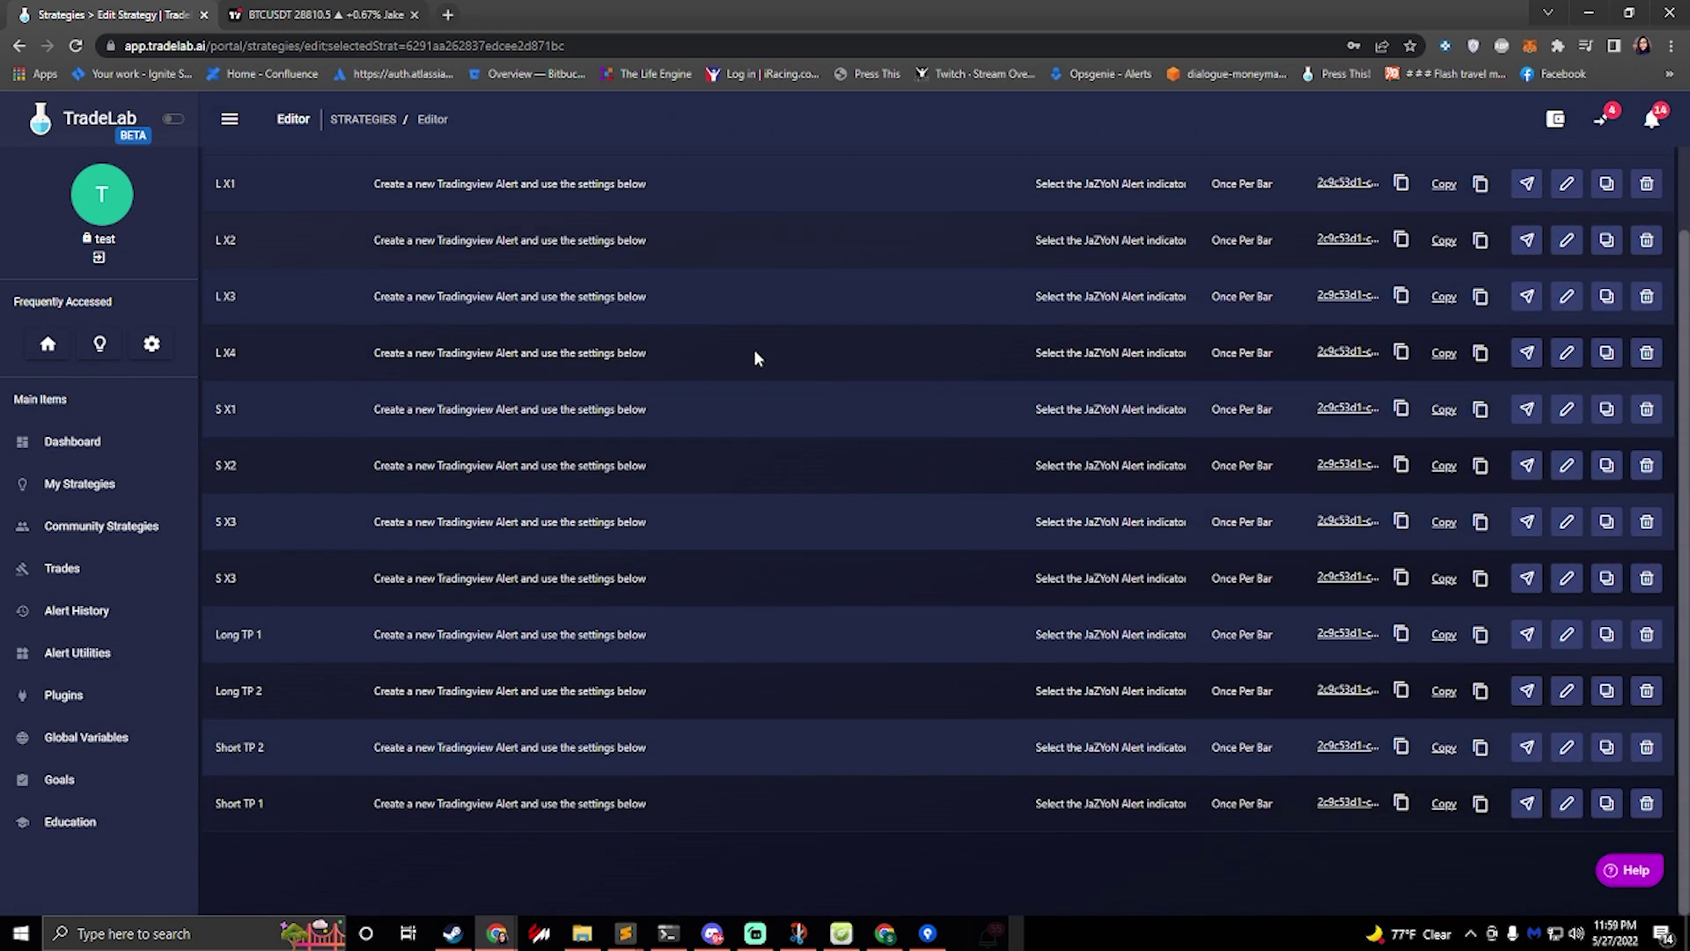
scroll(753, 348, up, 1)
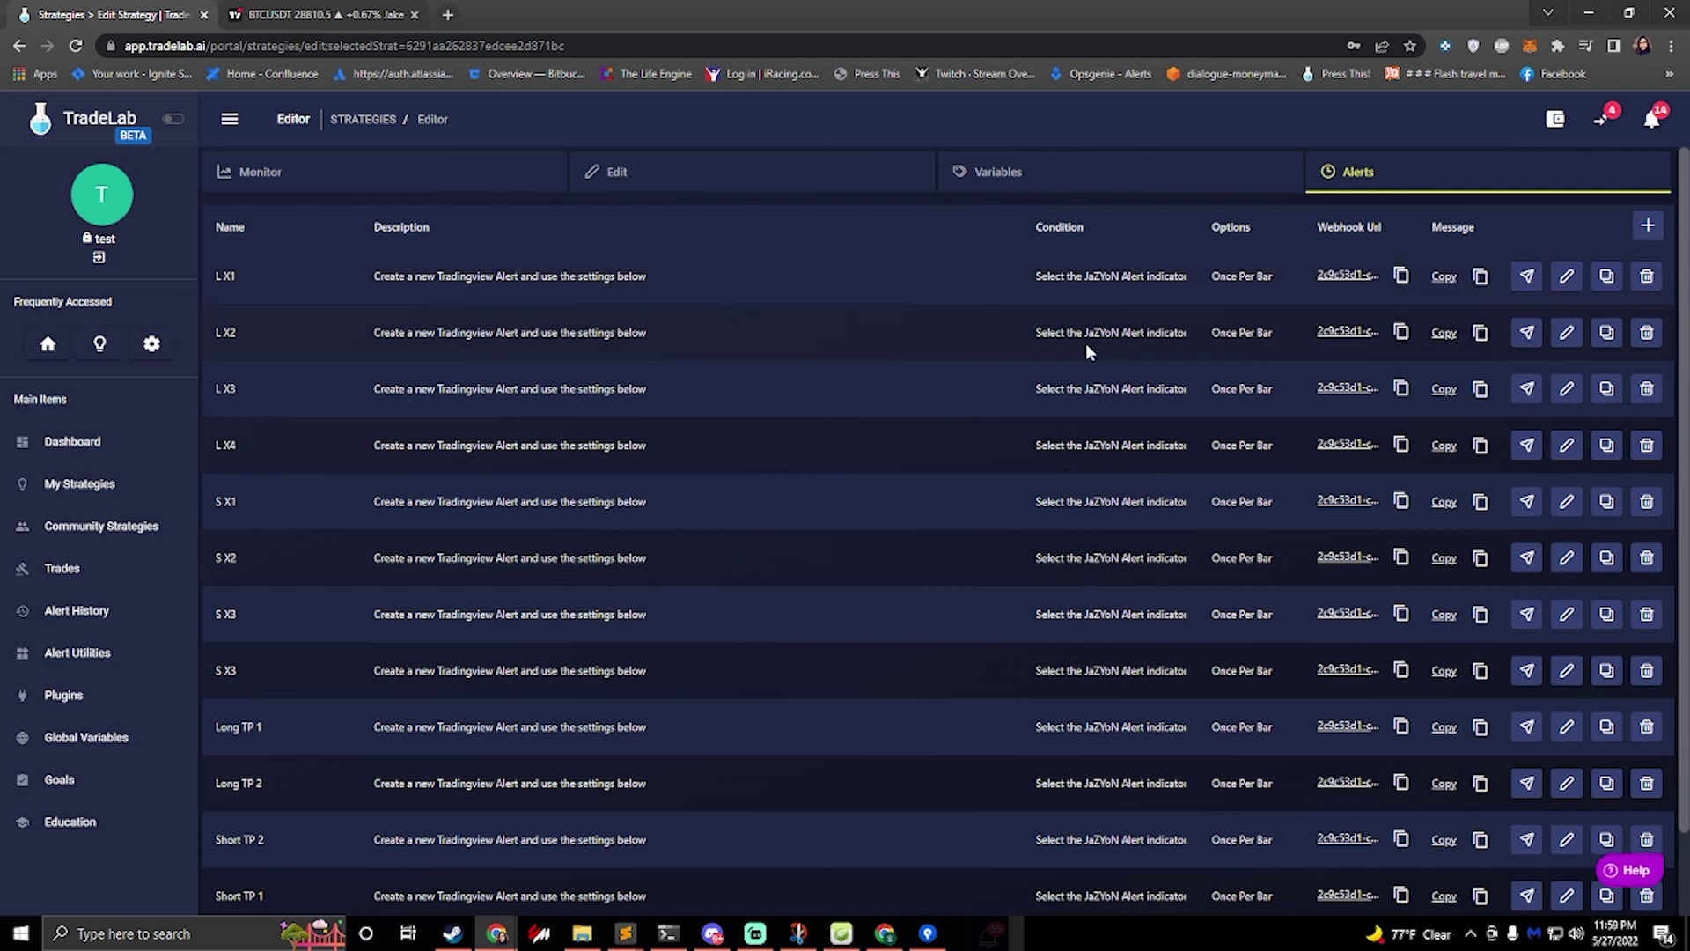
click(1526, 280)
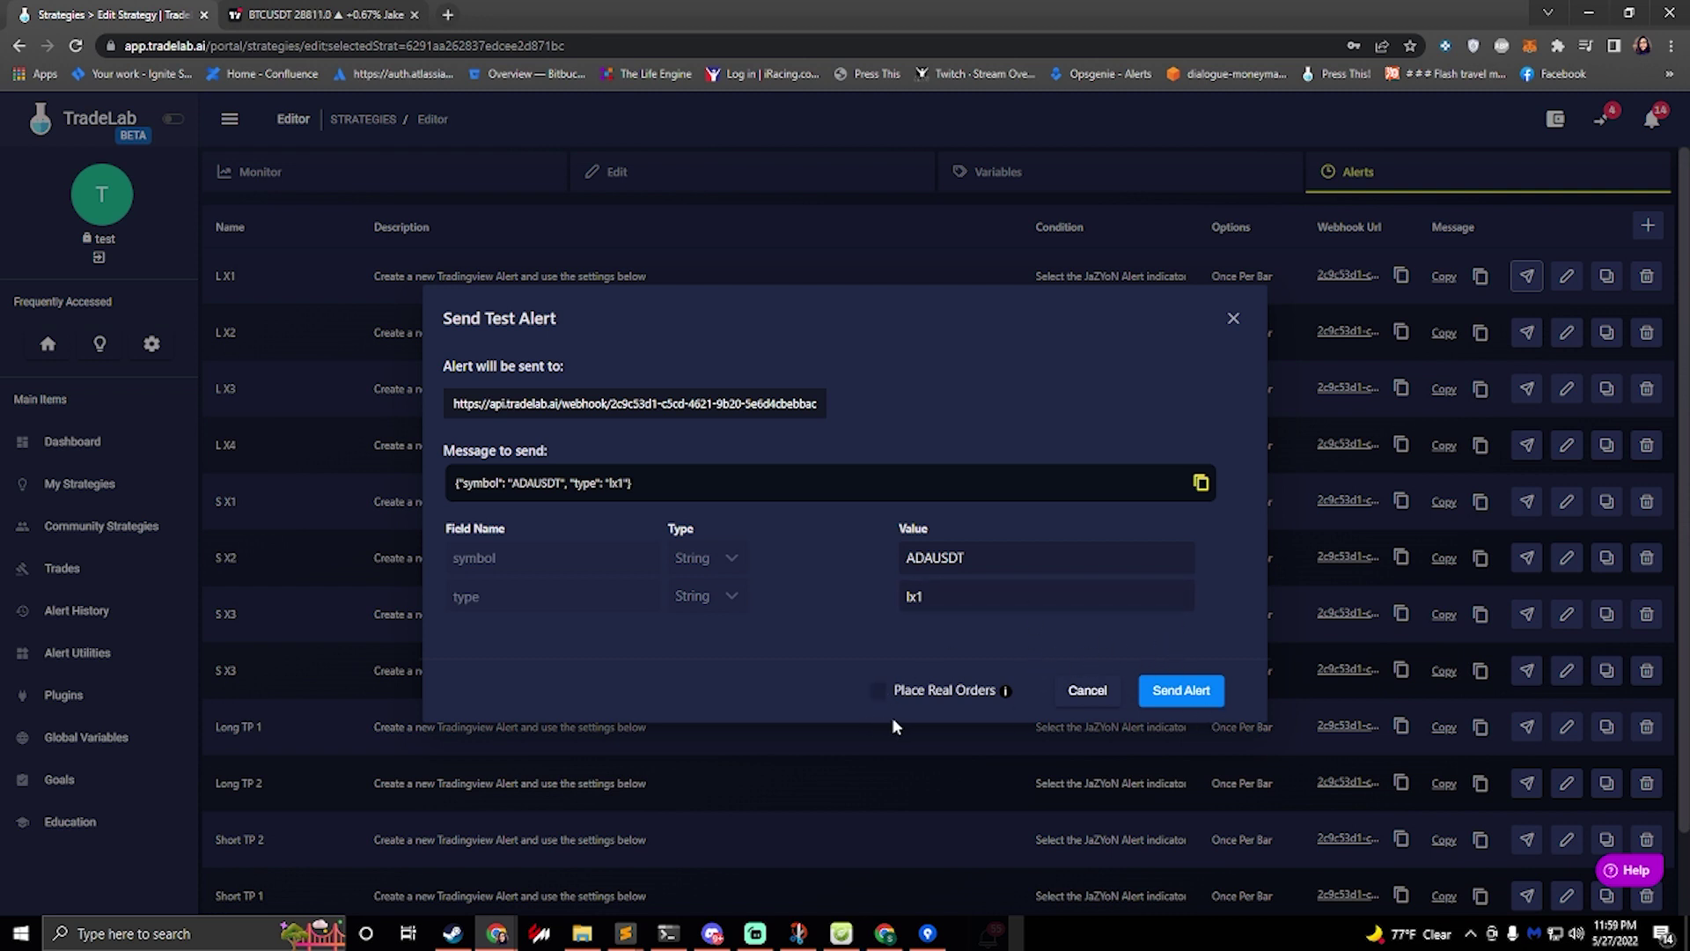
click(876, 692)
click(1157, 693)
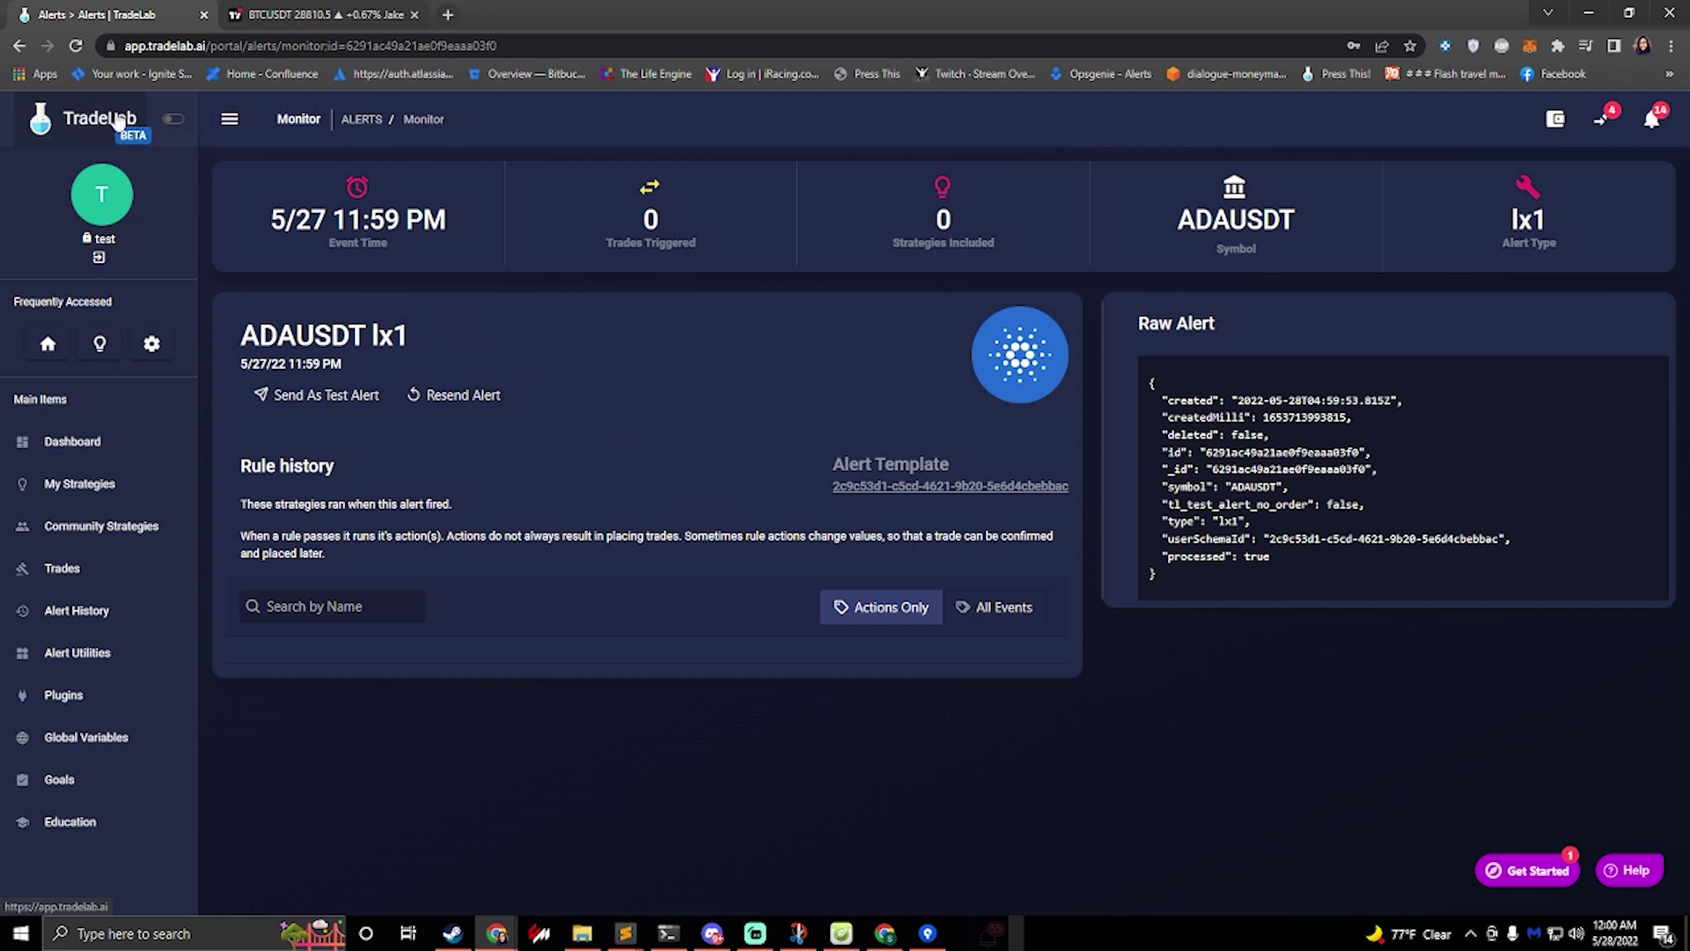
Reload the alert monitor and expand the L X1 rule's conditions and actions
click(75, 49)
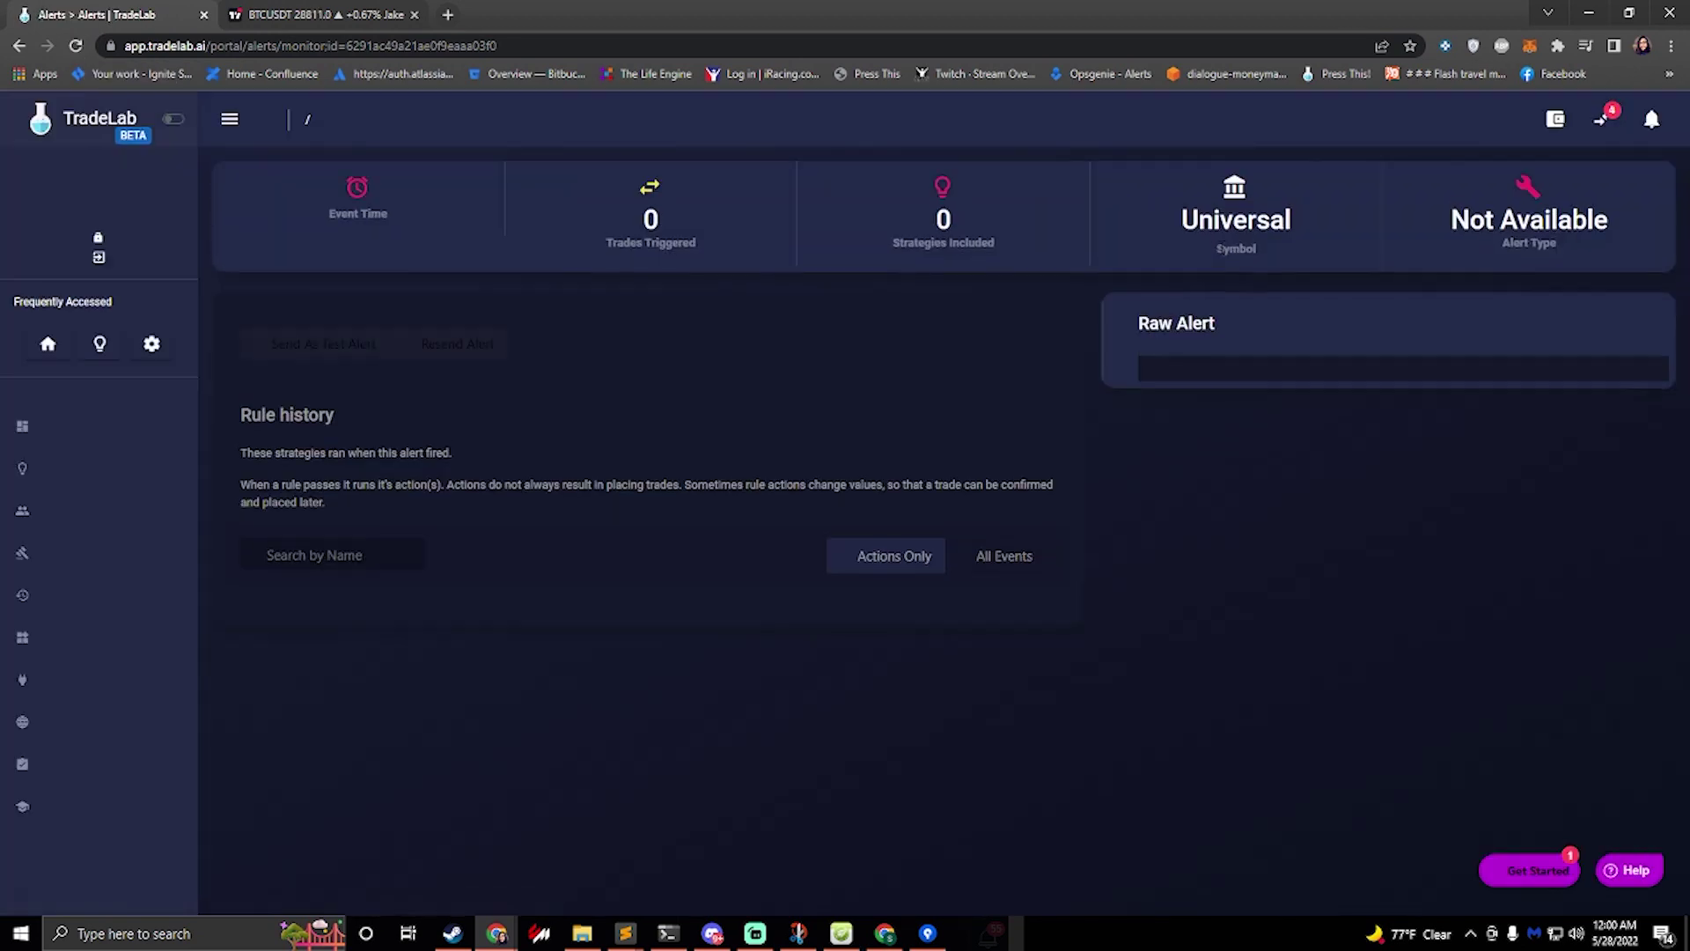
scroll(621, 498, down, 4)
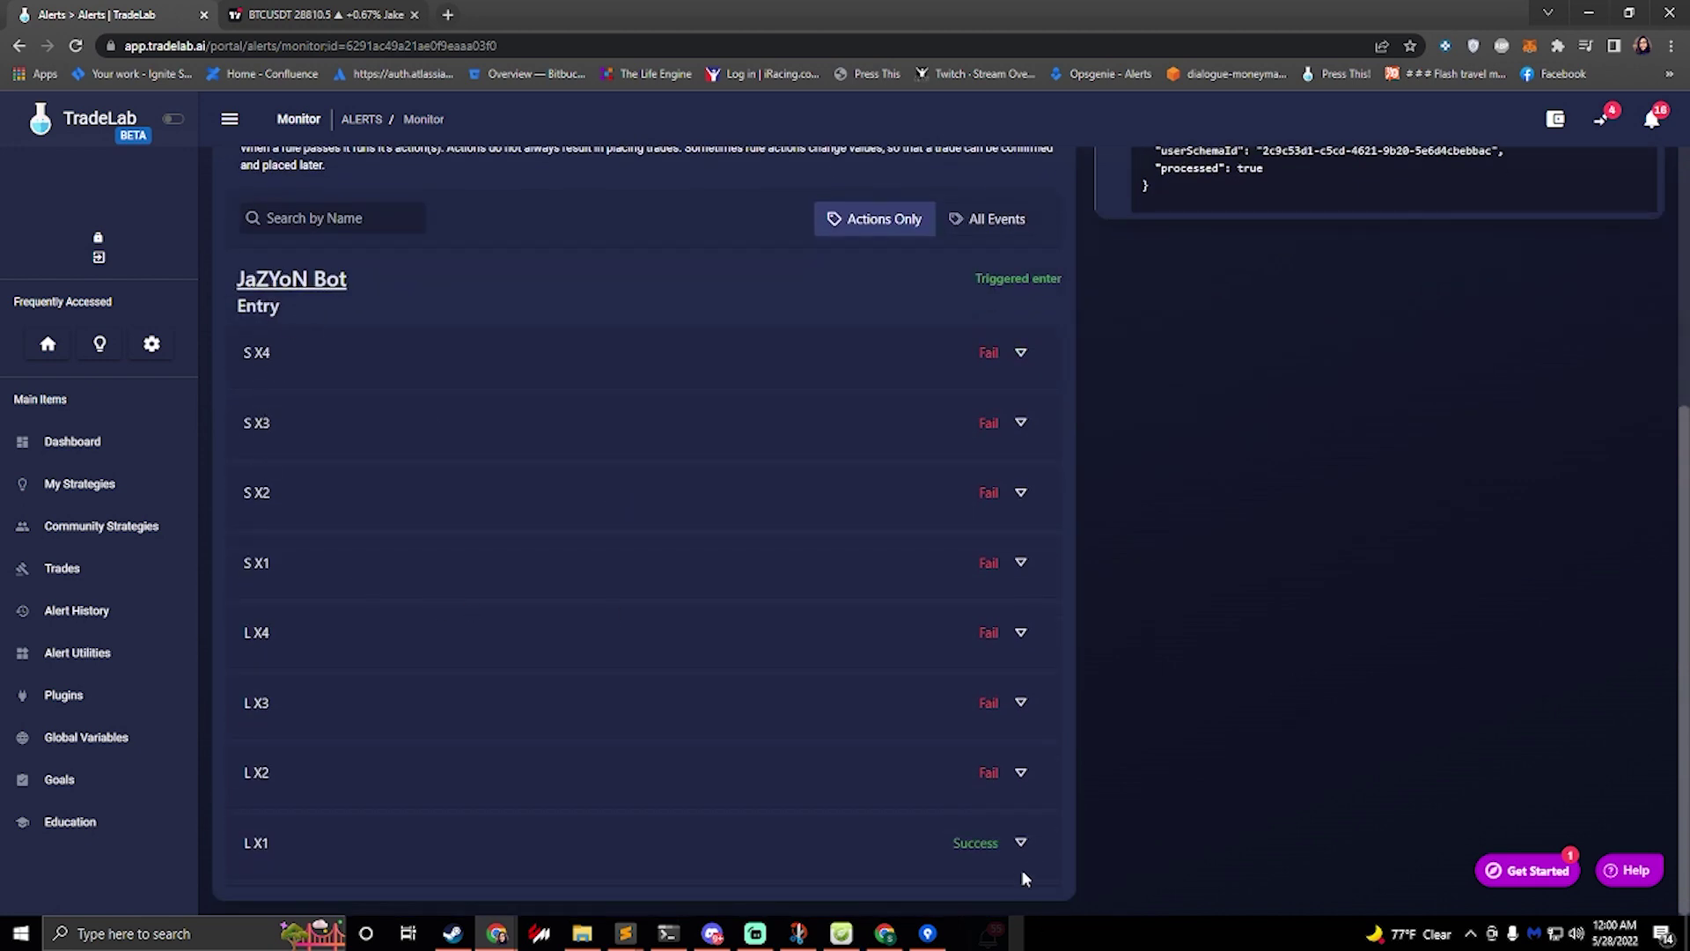
click(986, 848)
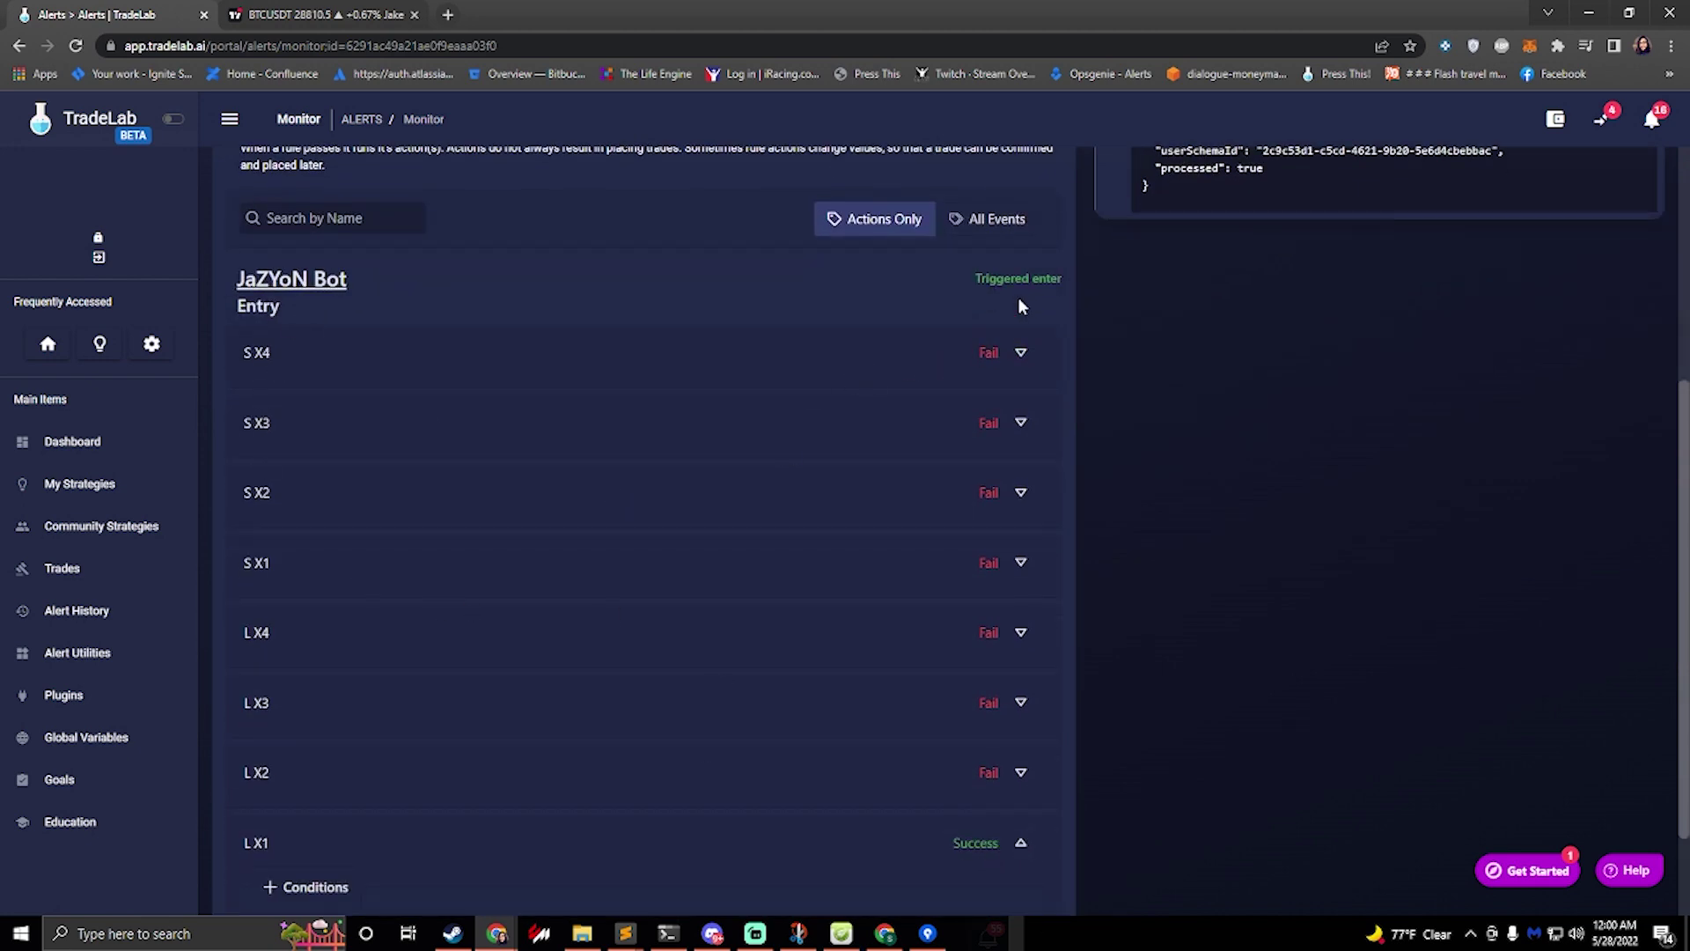
scroll(915, 387, down, 2)
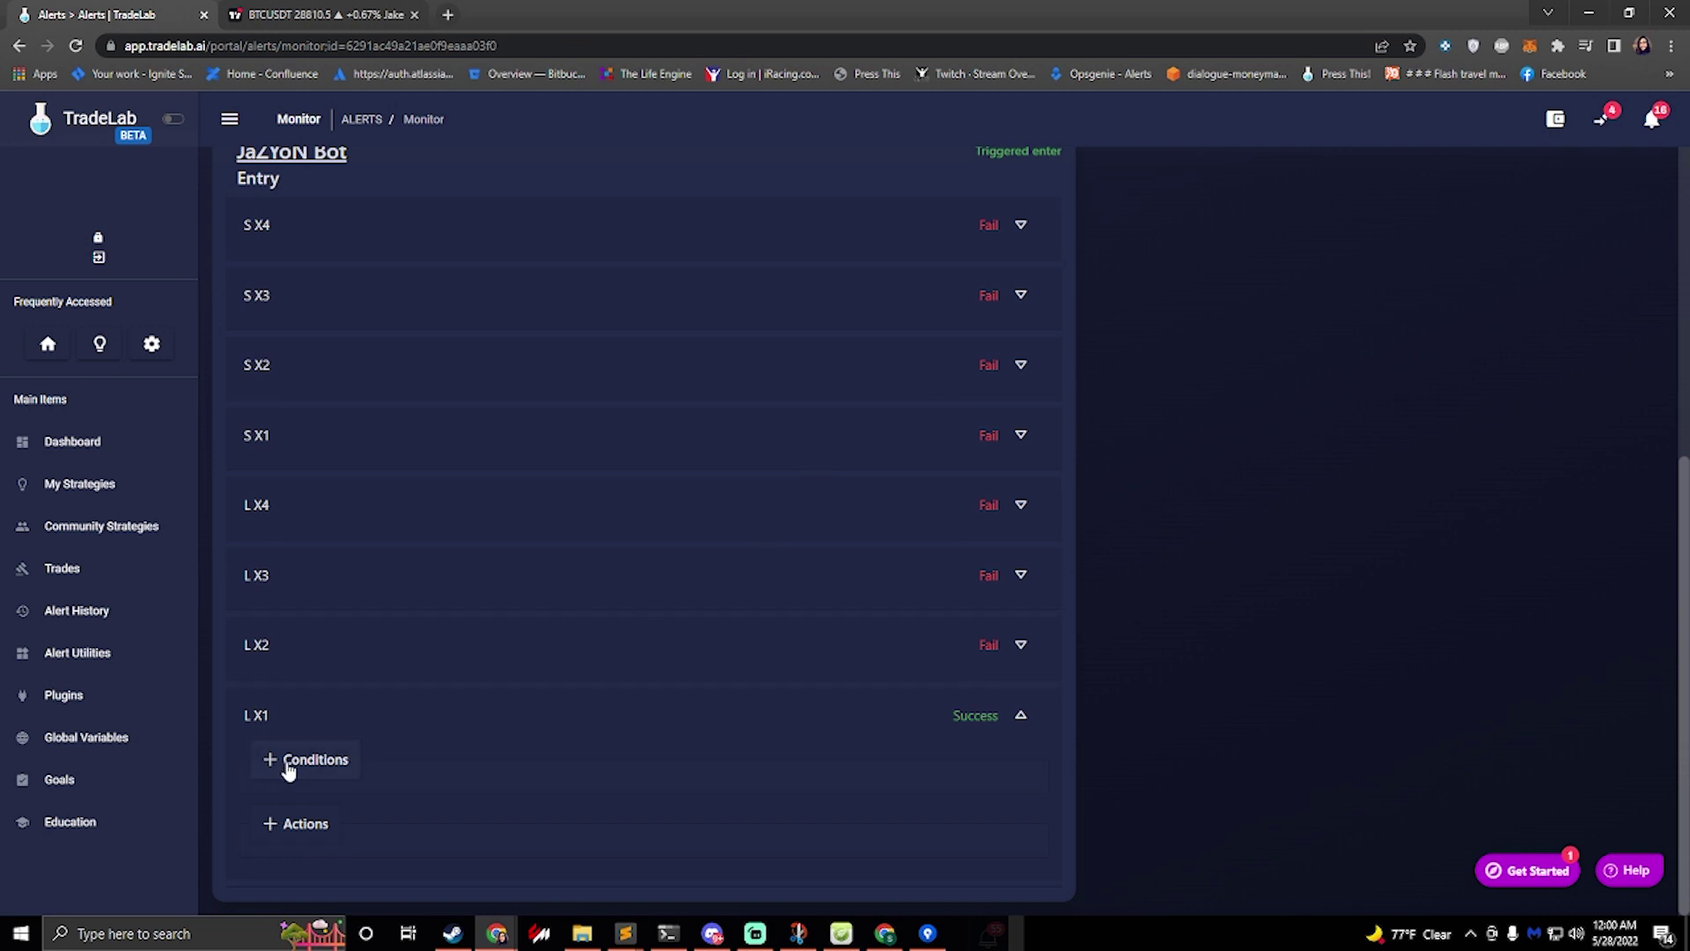
click(376, 739)
scroll(388, 717, down, 2)
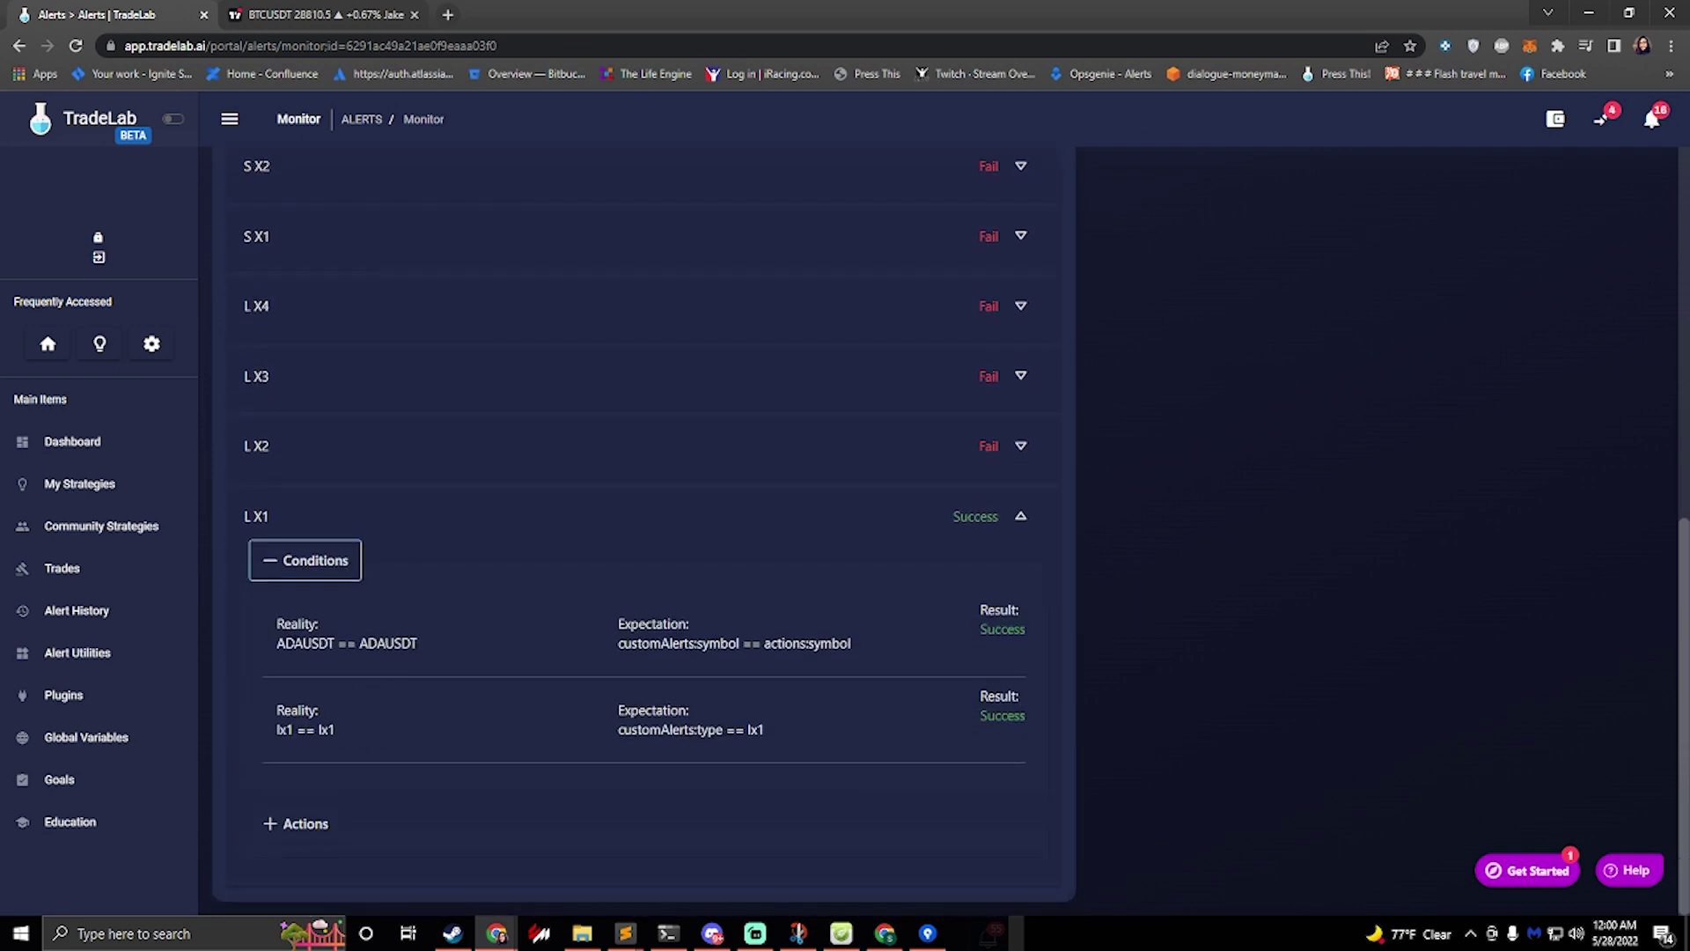
click(305, 824)
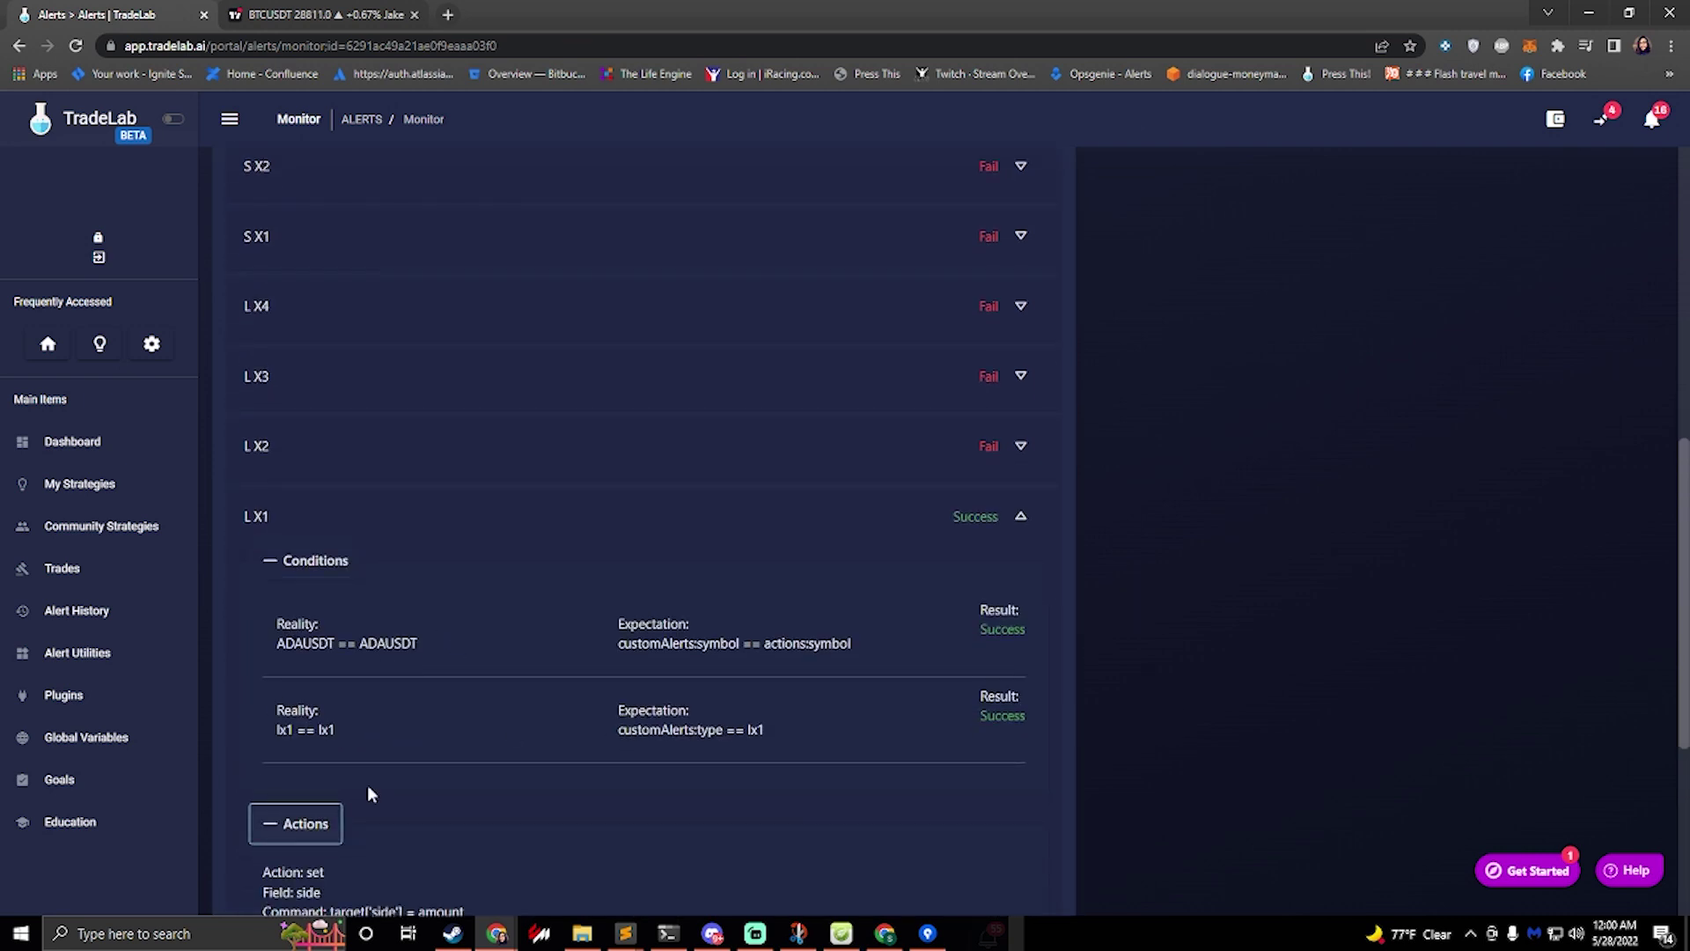
Scroll through the rule history and select the Raw Alert JSON
scroll(373, 779, down, 5)
scroll(402, 423, up, 6)
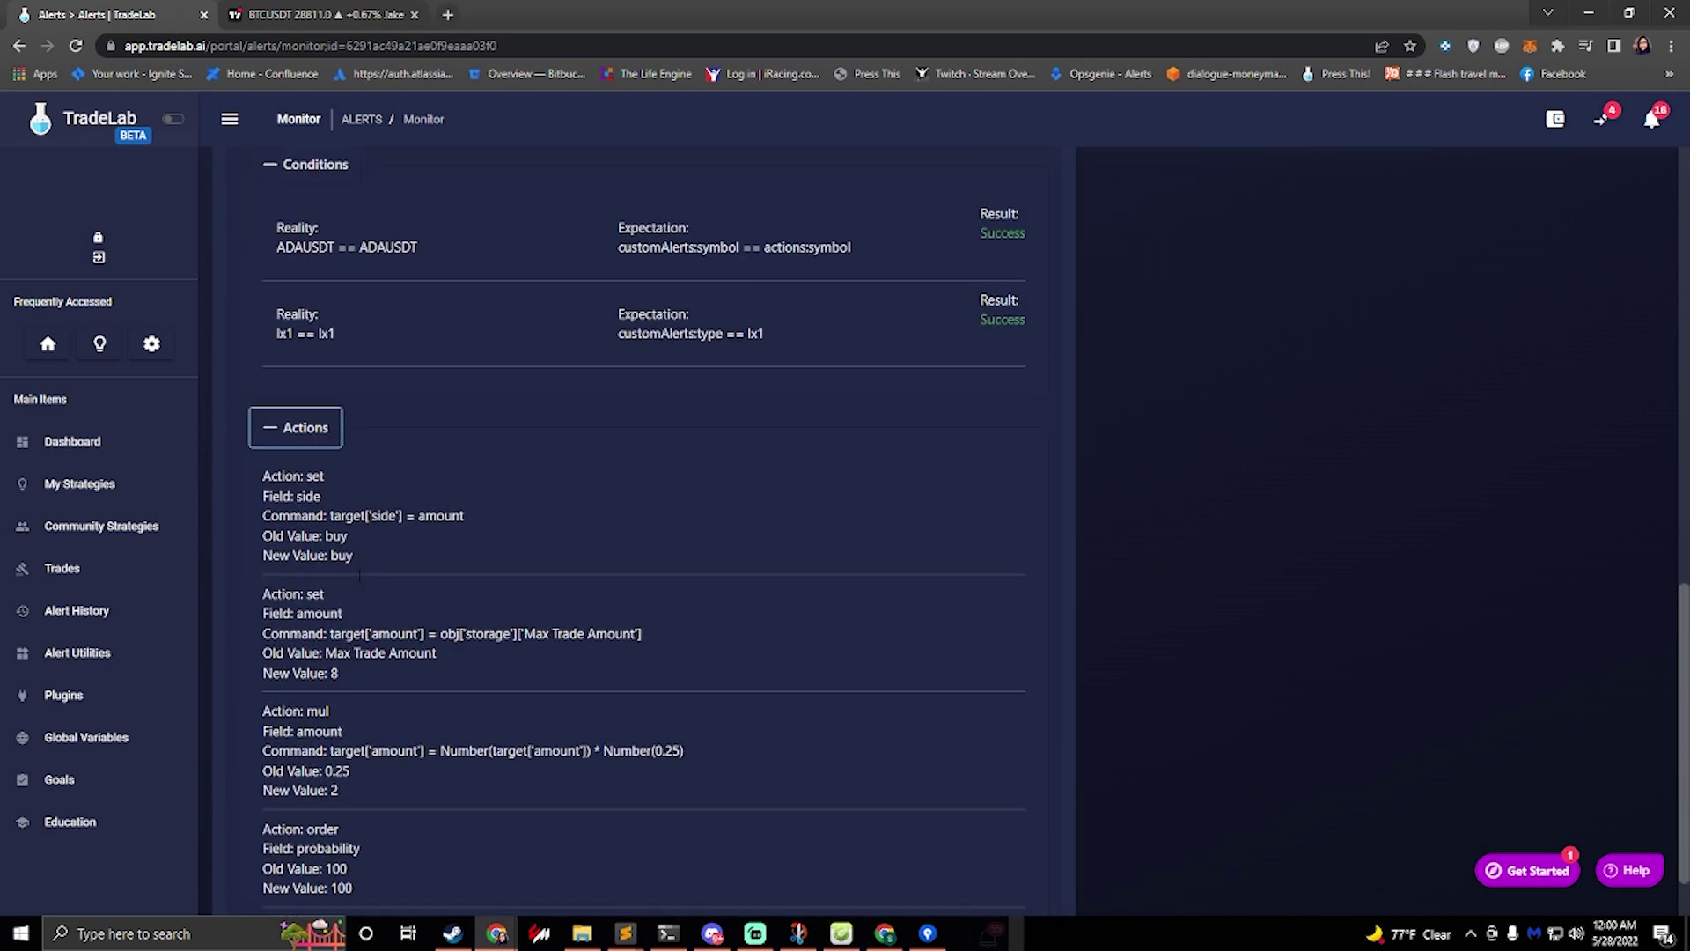
scroll(493, 451, up, 1)
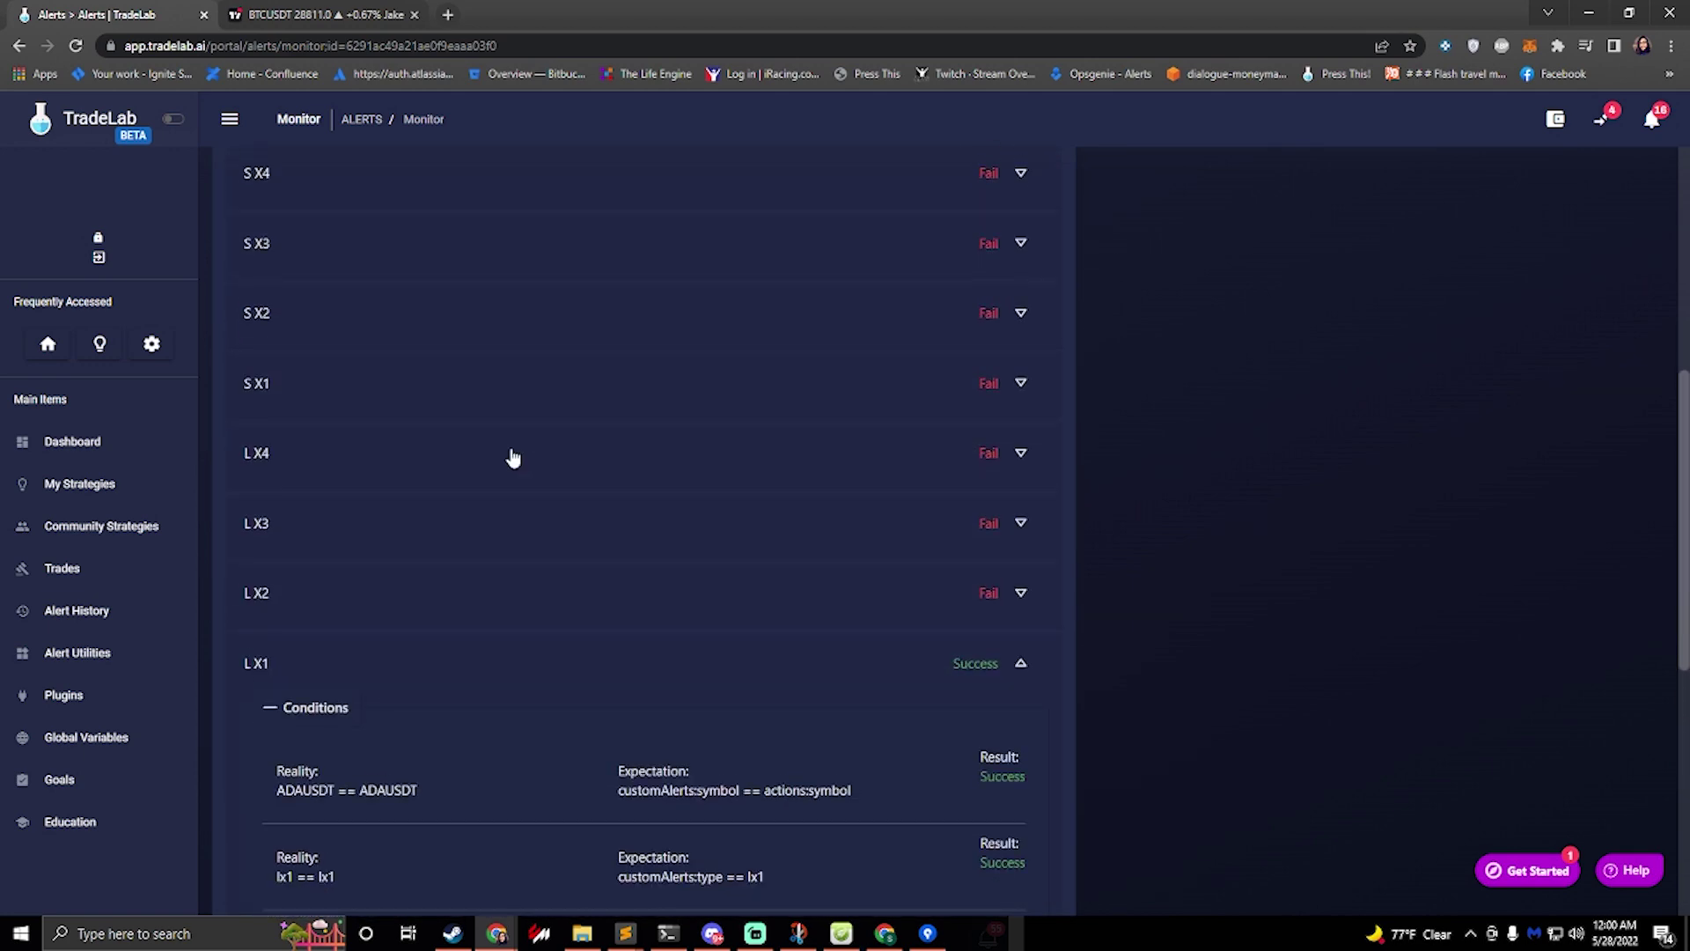
scroll(513, 457, up, 6)
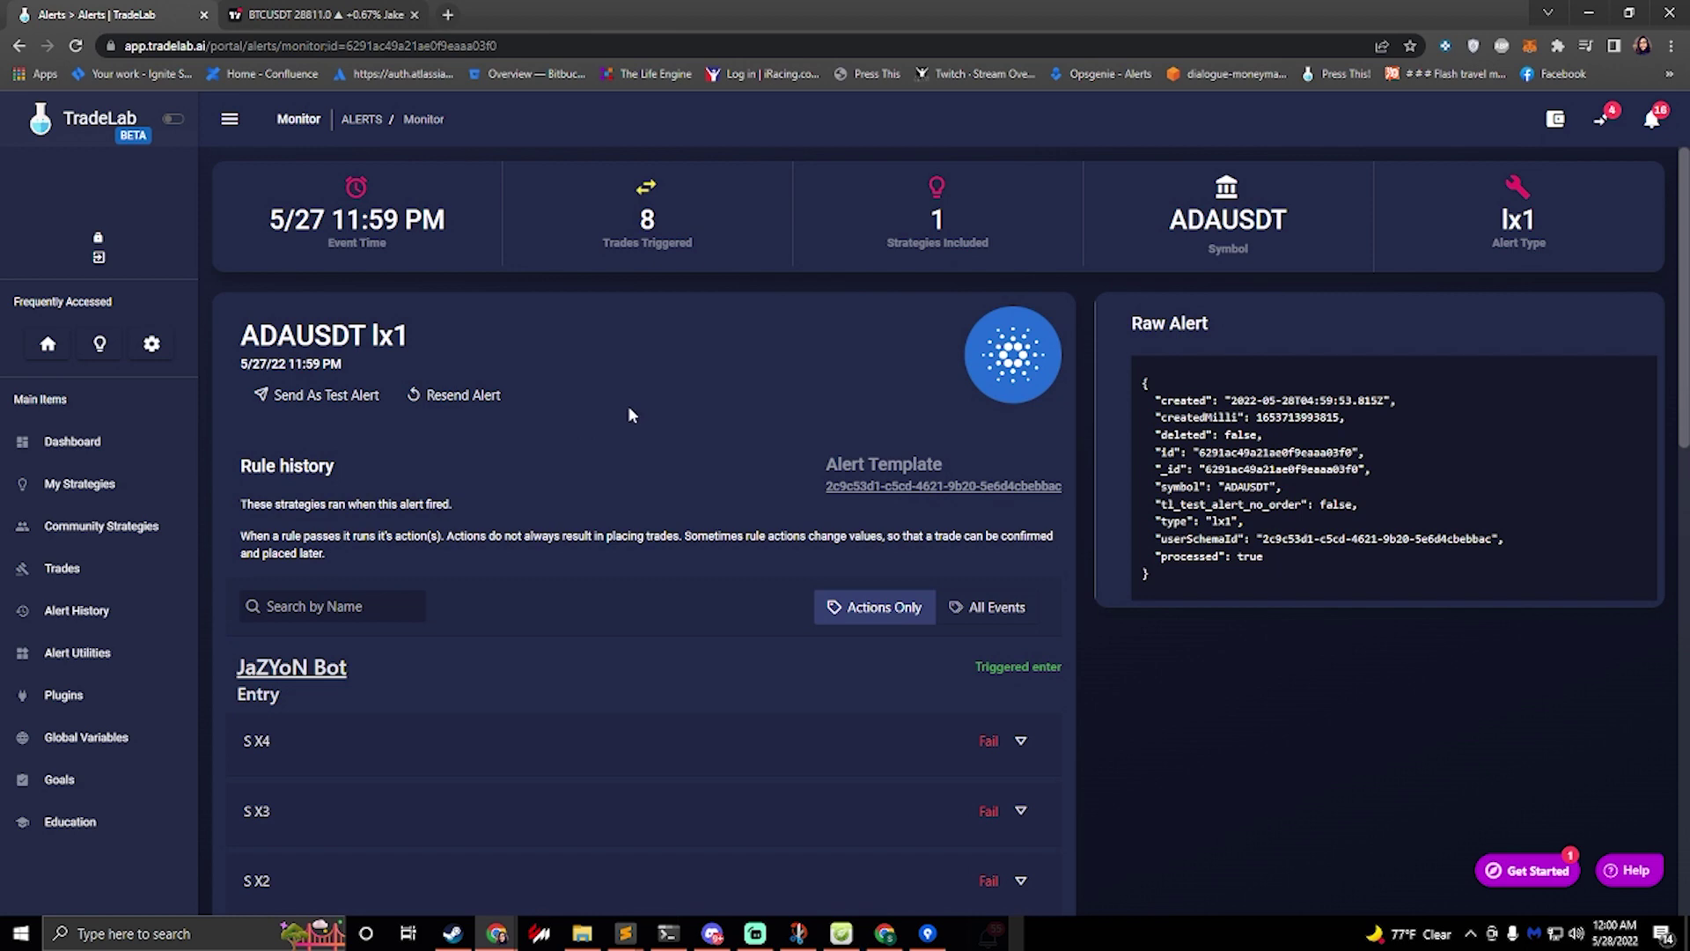
scroll(464, 416, down, 3)
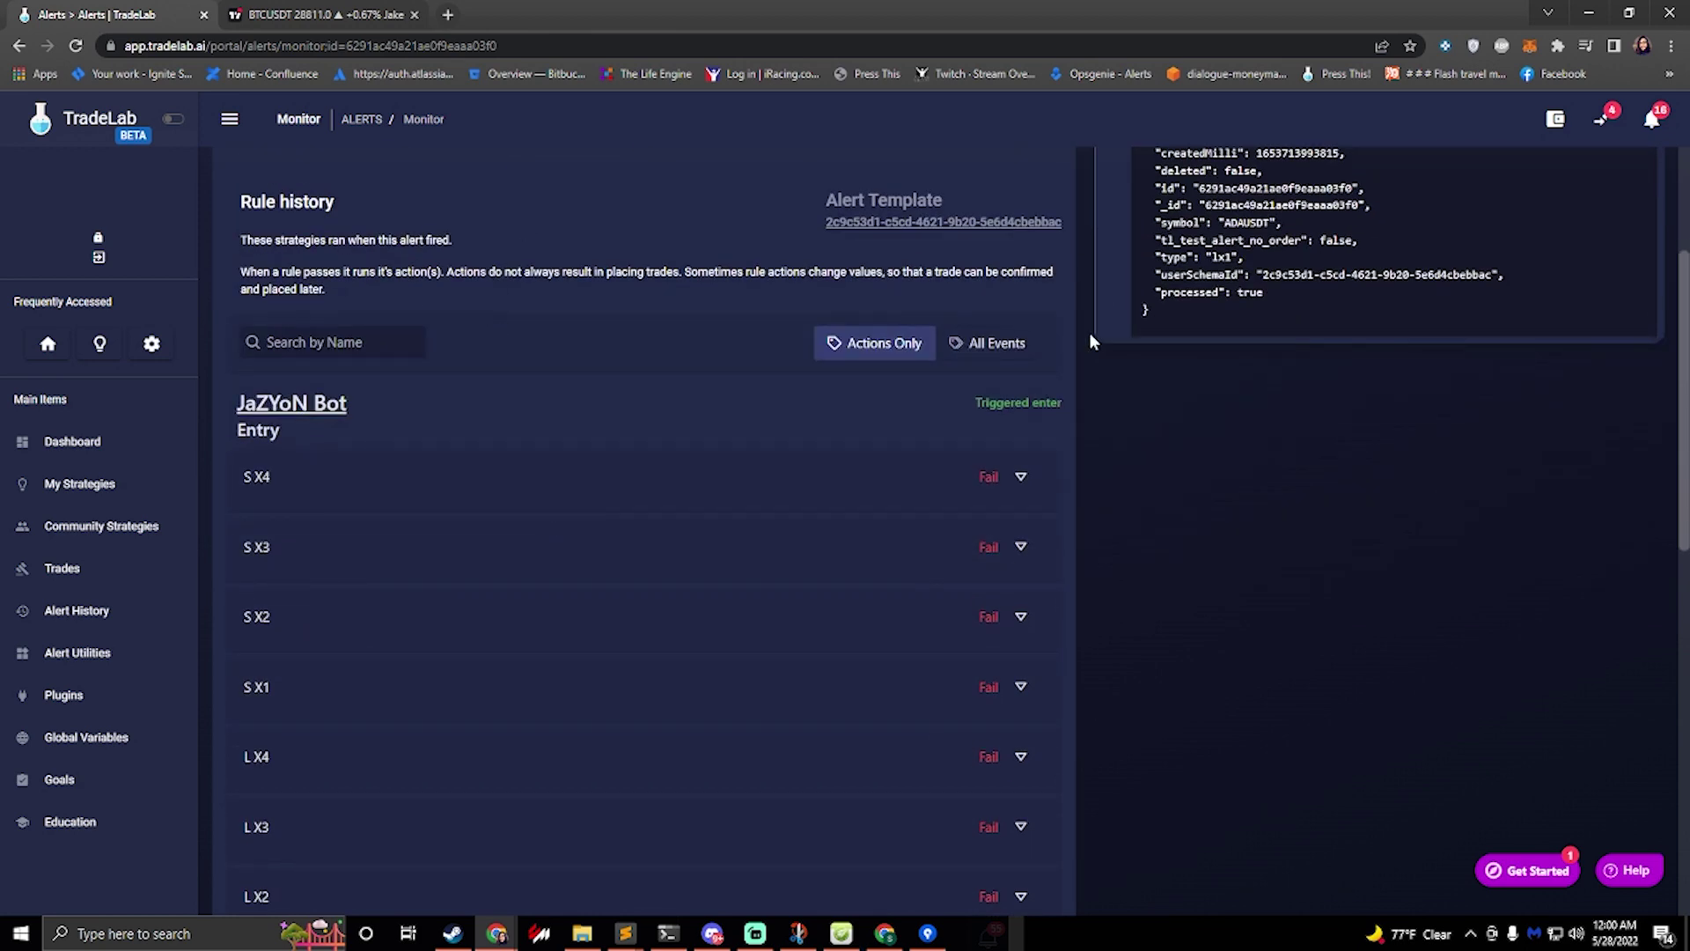
scroll(1094, 341, up, 1)
scroll(1154, 495, up, 1)
drag(1155, 498, 1127, 291)
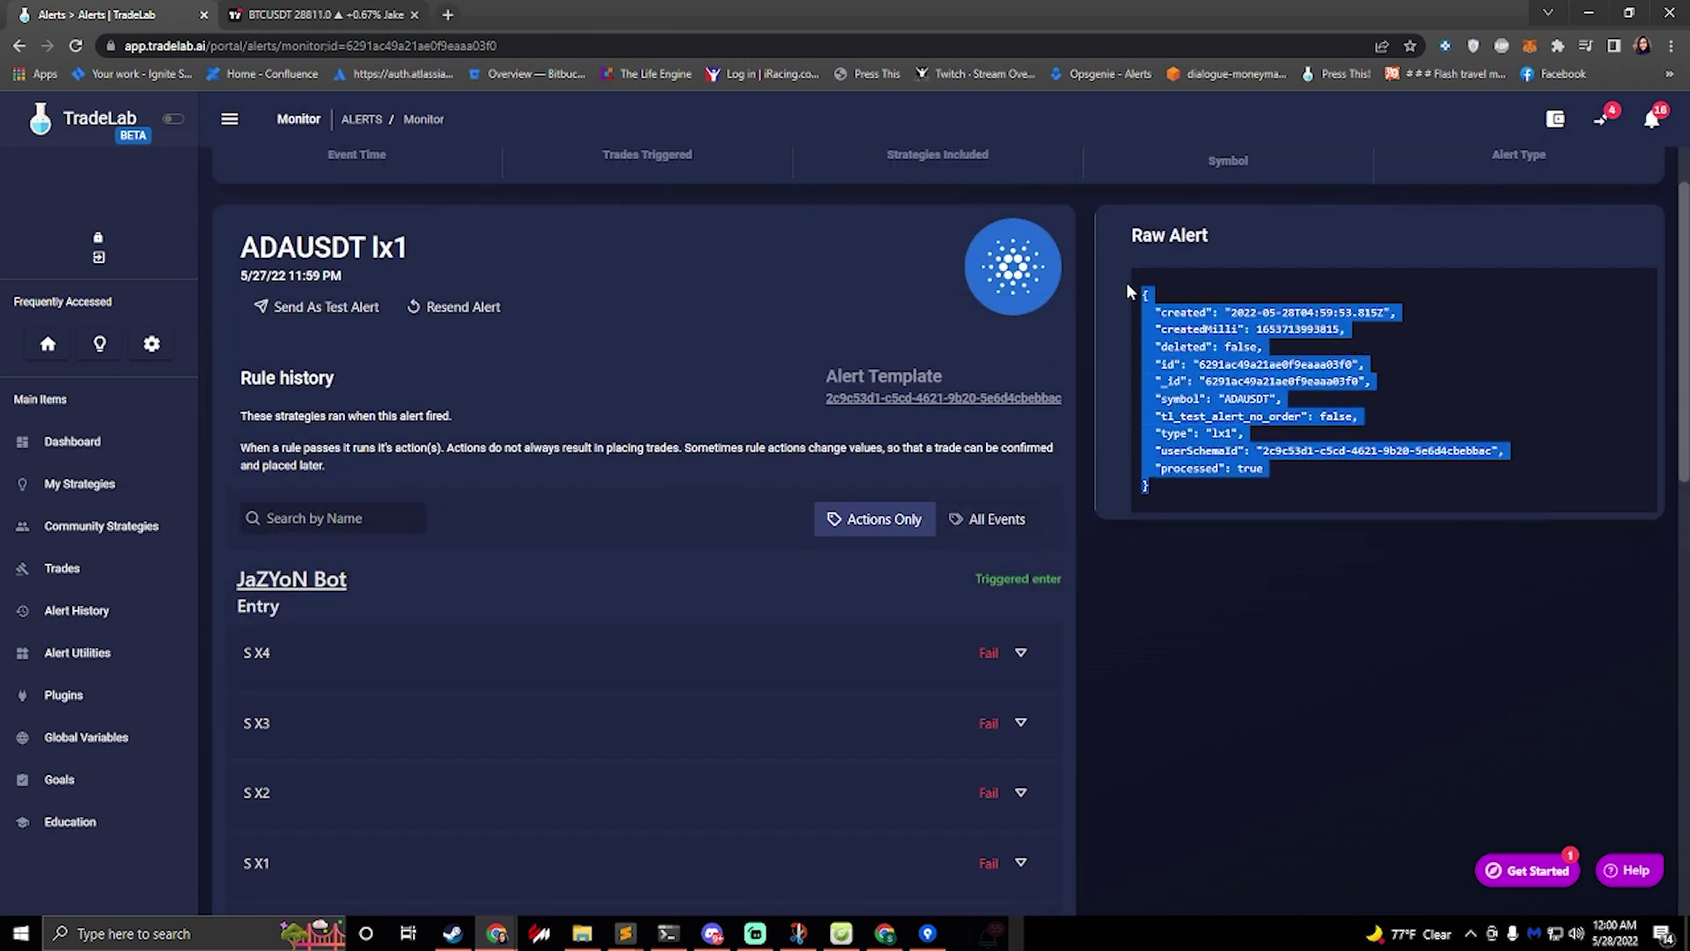
scroll(450, 480, down, 3)
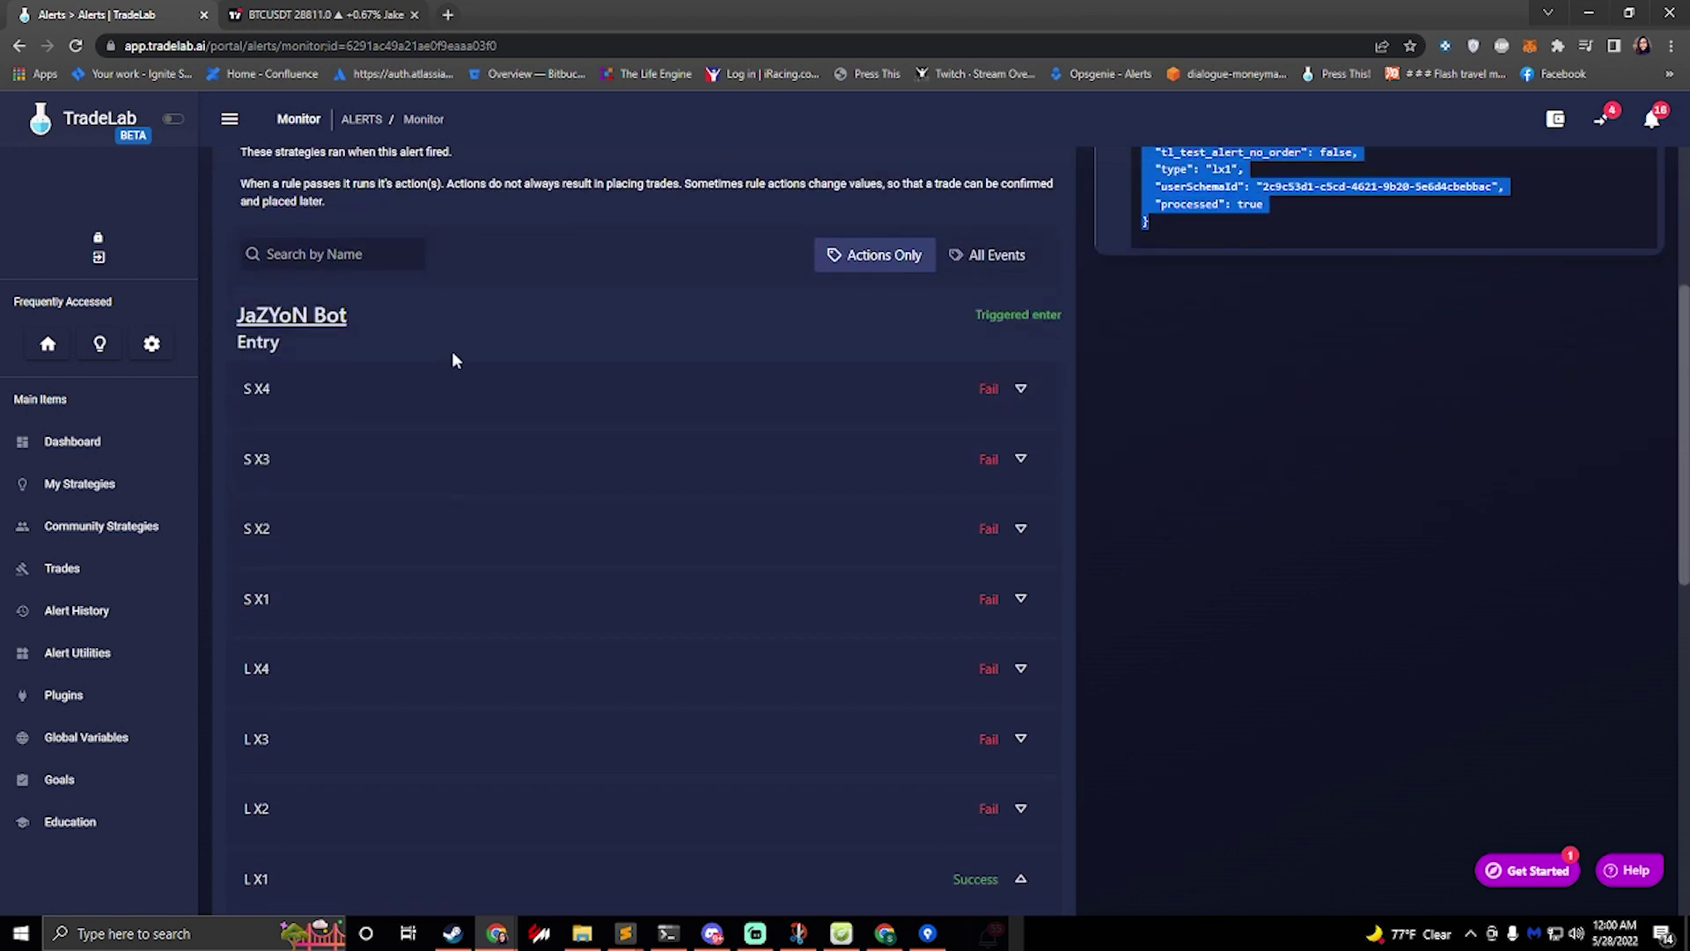
scroll(303, 246, up, 4)
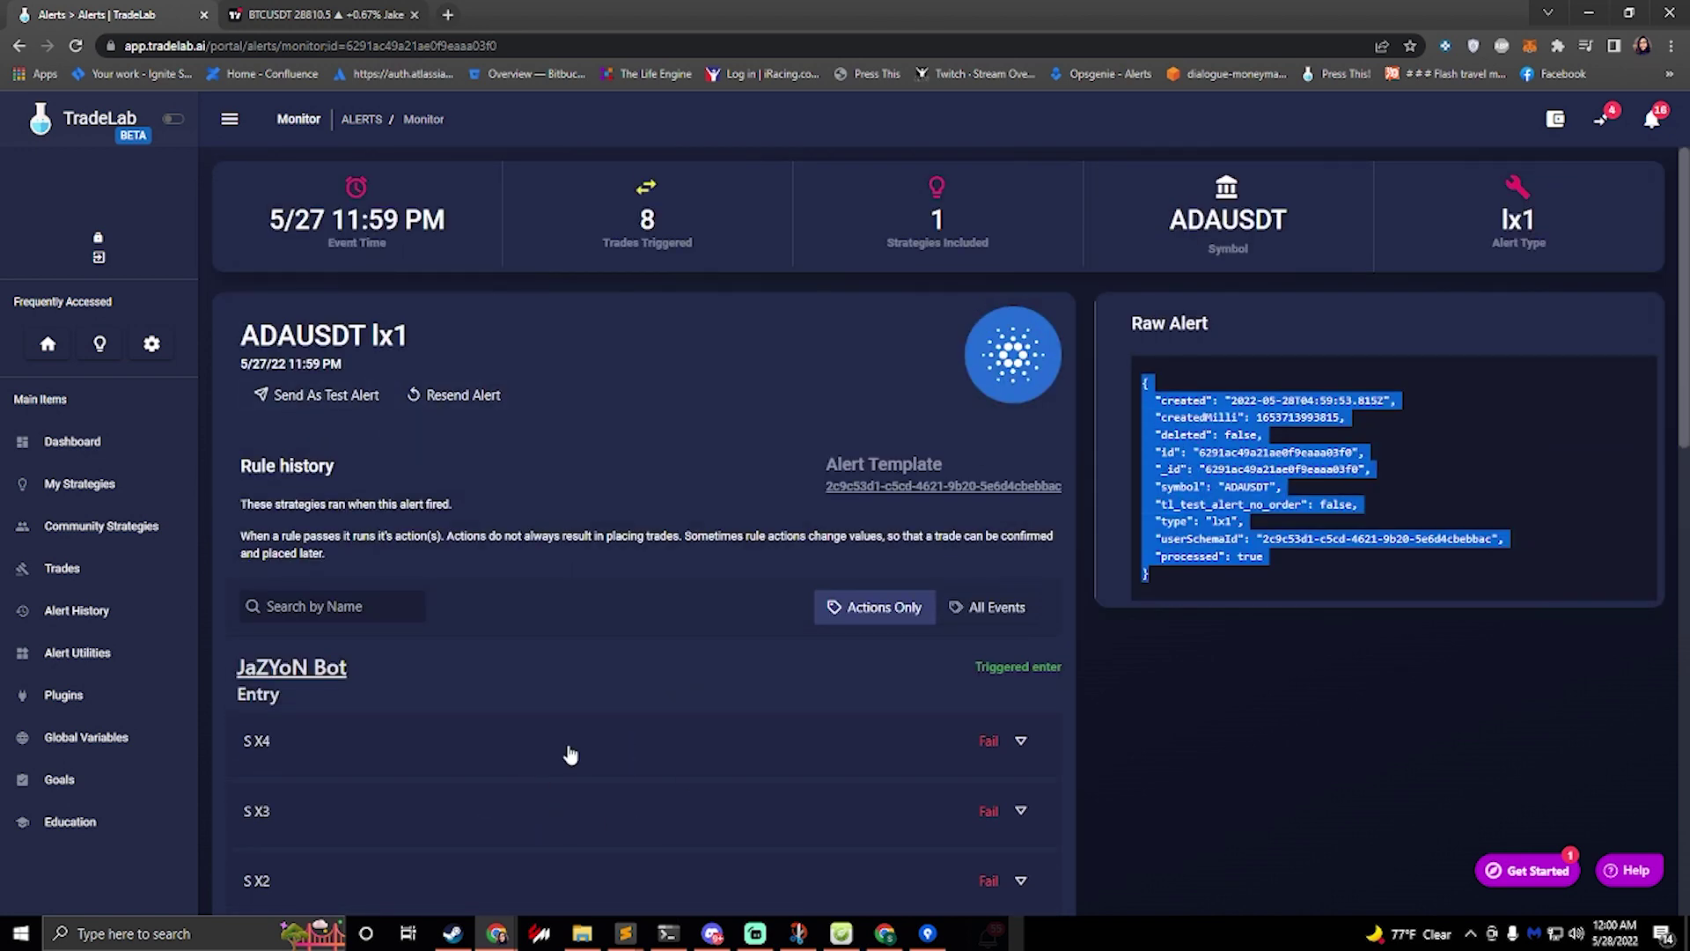
scroll(352, 679, down, 1)
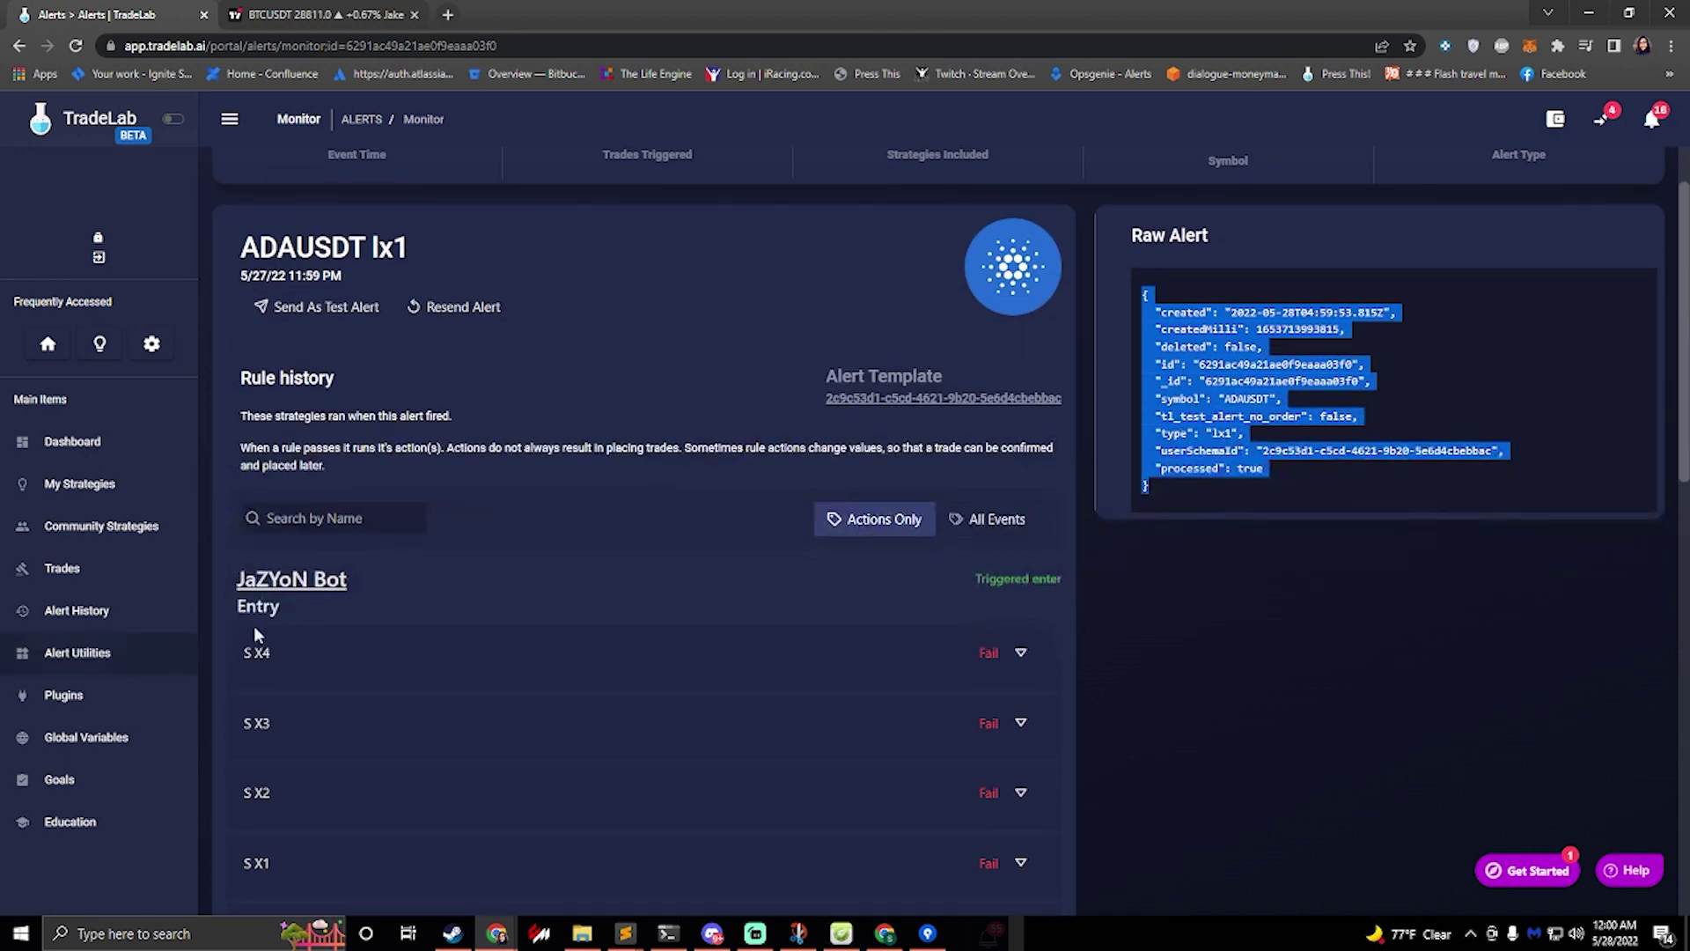
scroll(288, 398, down, 4)
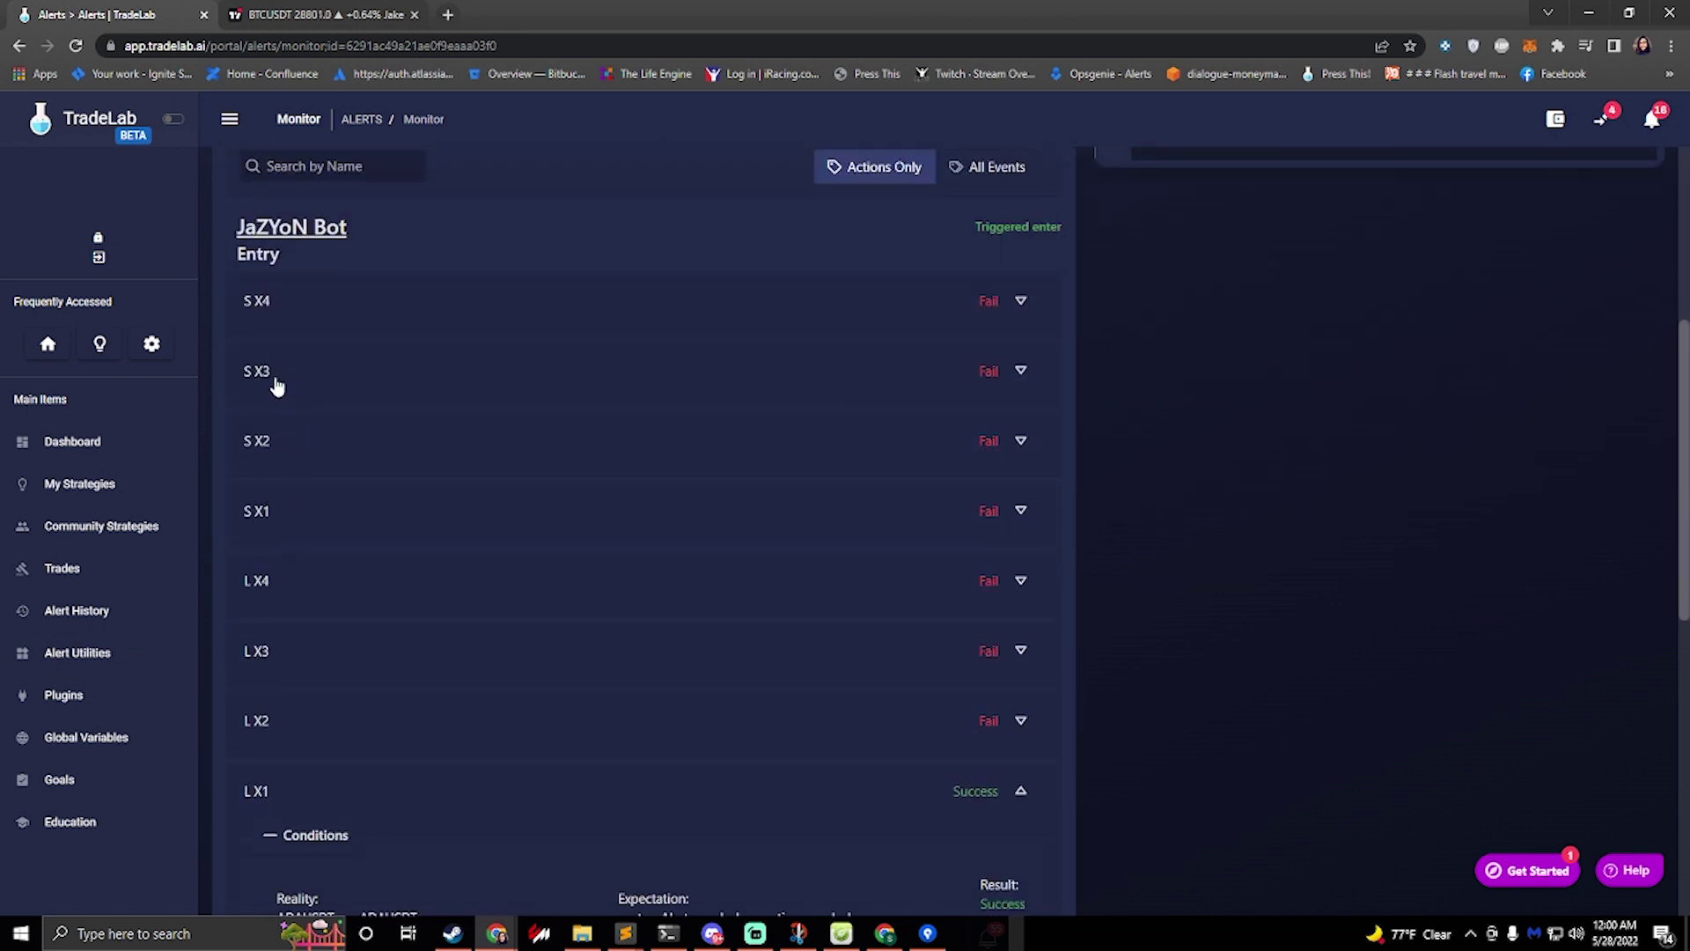
scroll(288, 398, down, 3)
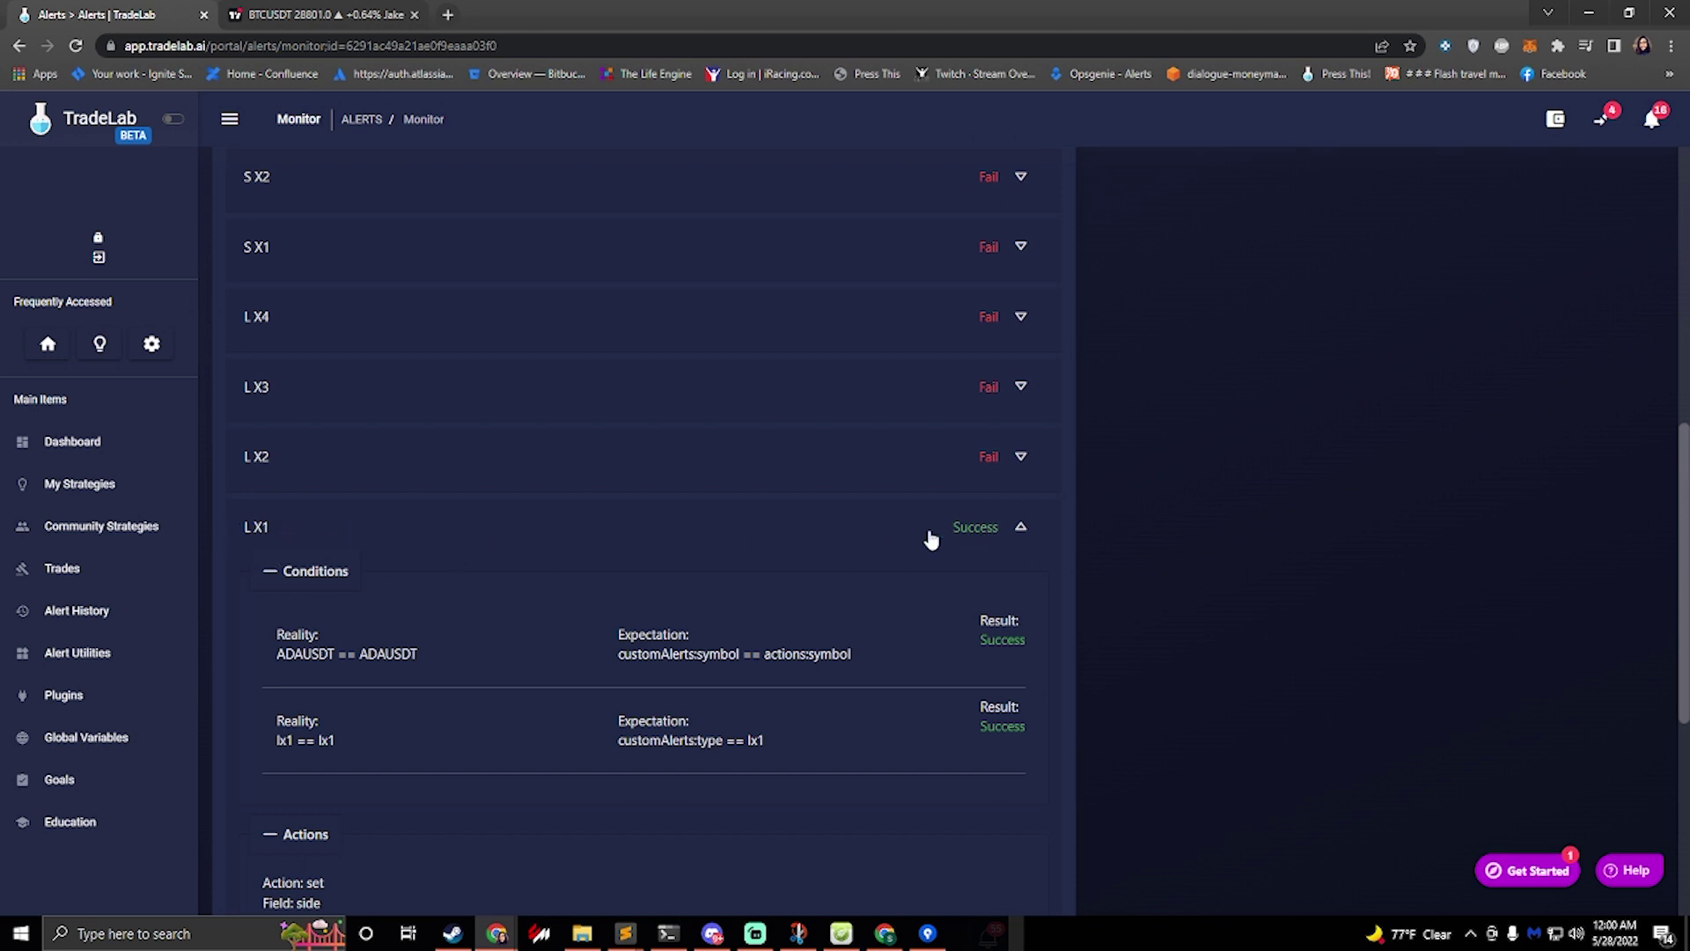
Expand the L X2 and L X3 rules and their Conditions to see why they failed
click(943, 457)
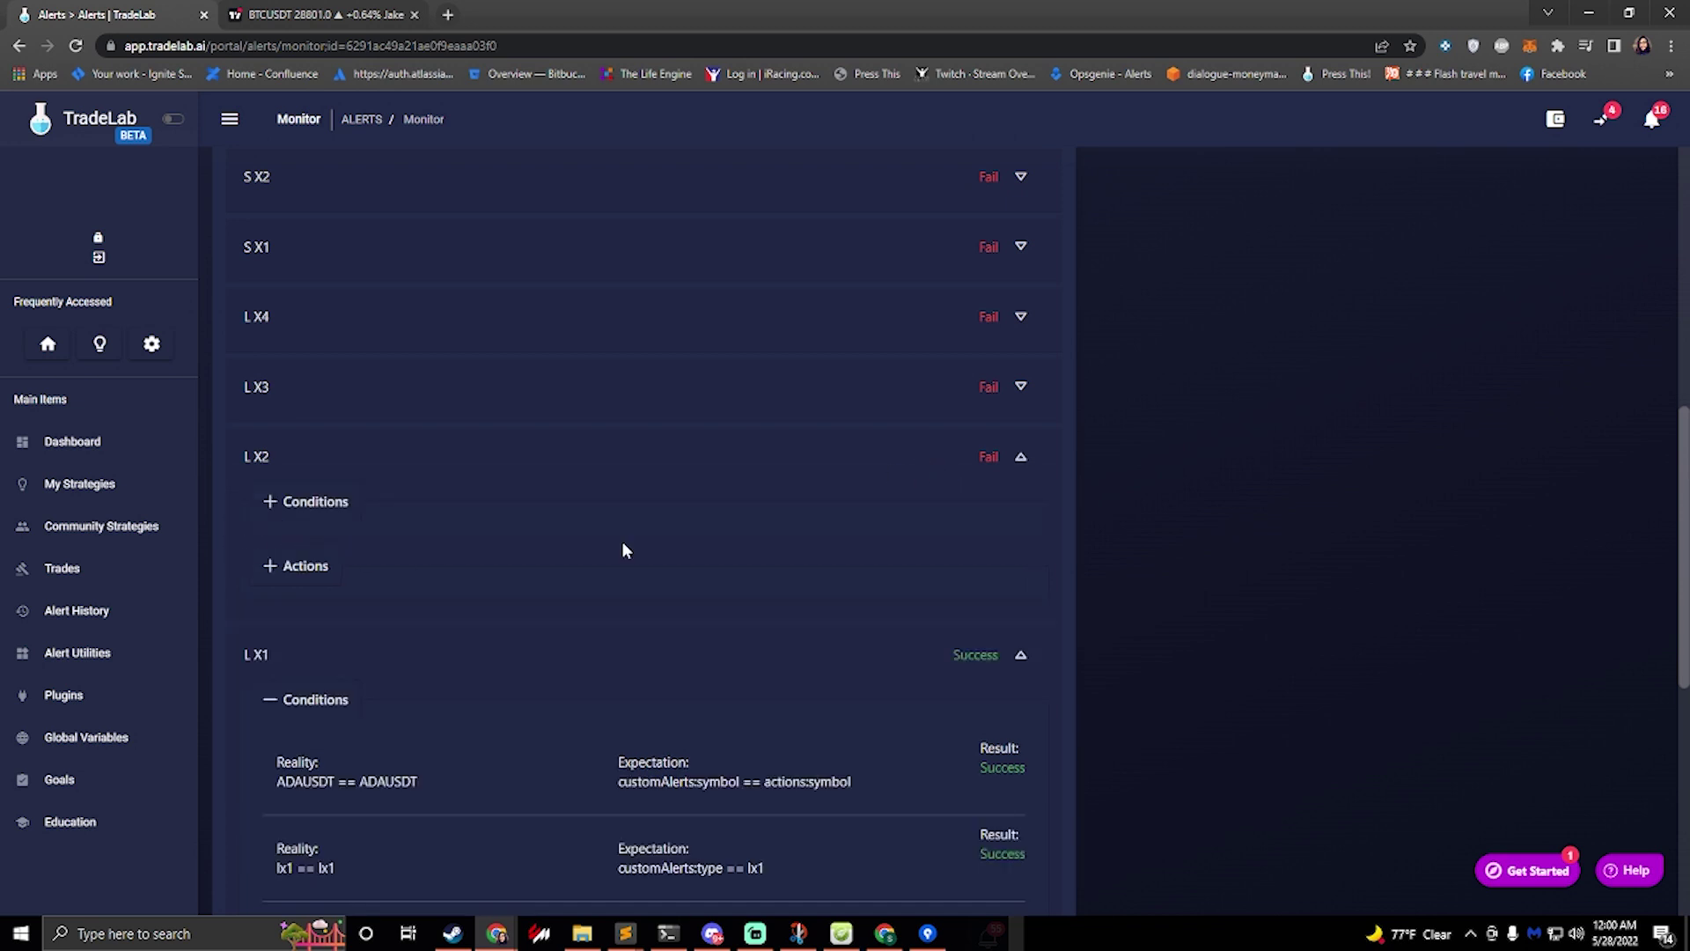
click(305, 504)
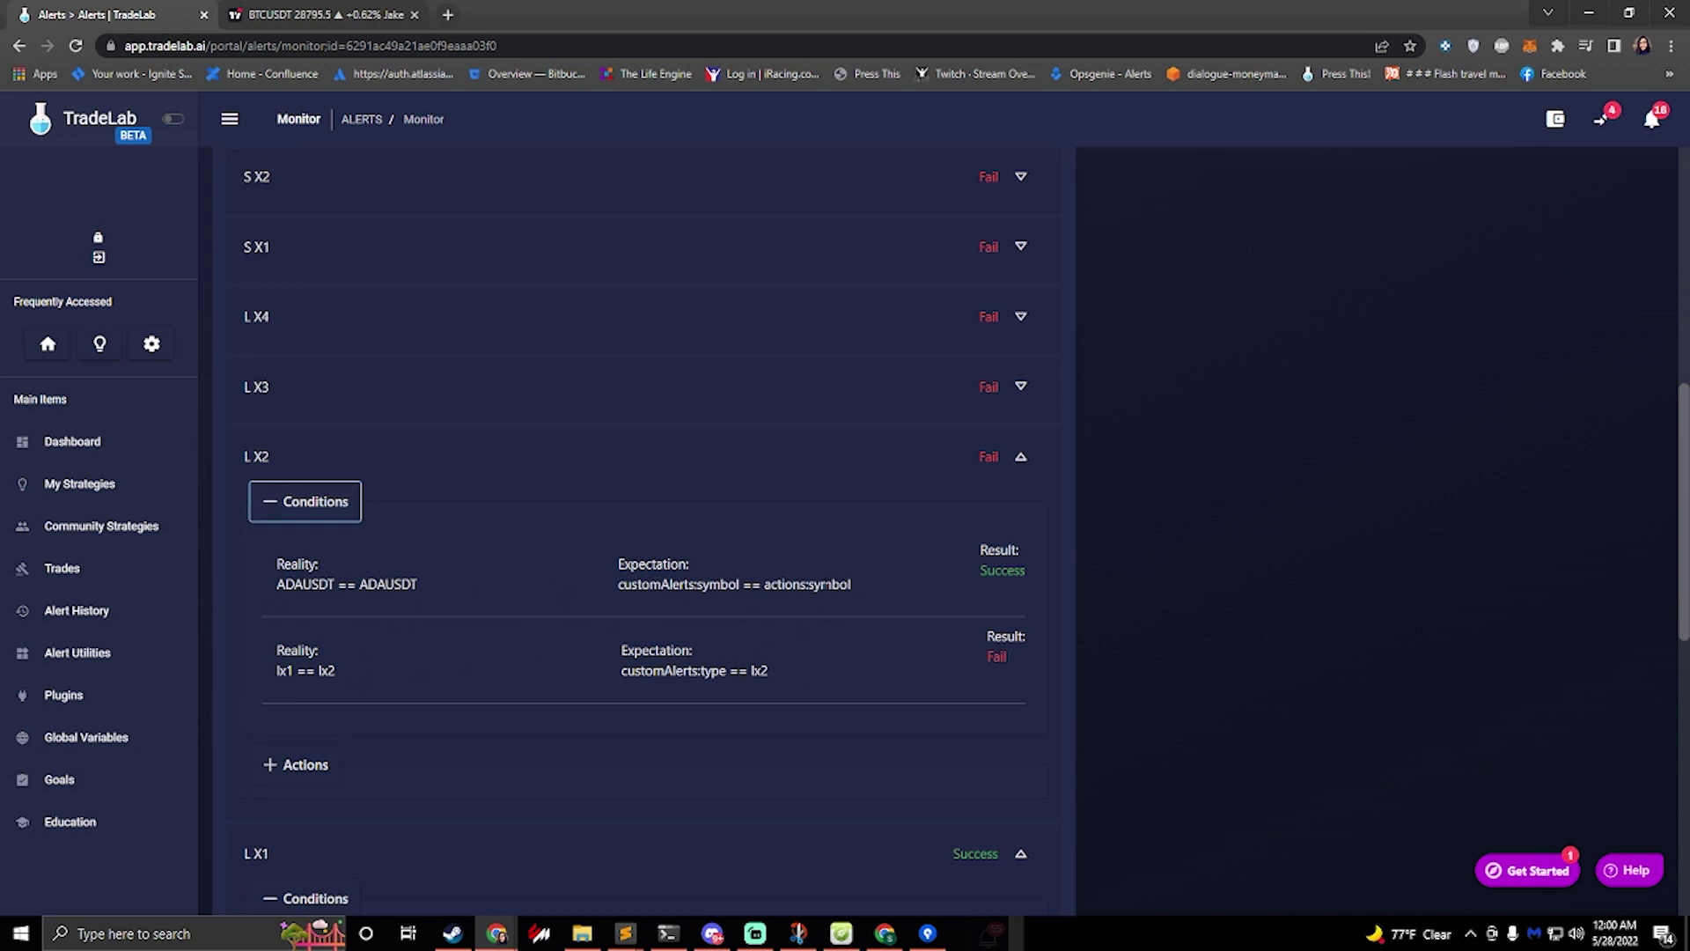
click(938, 399)
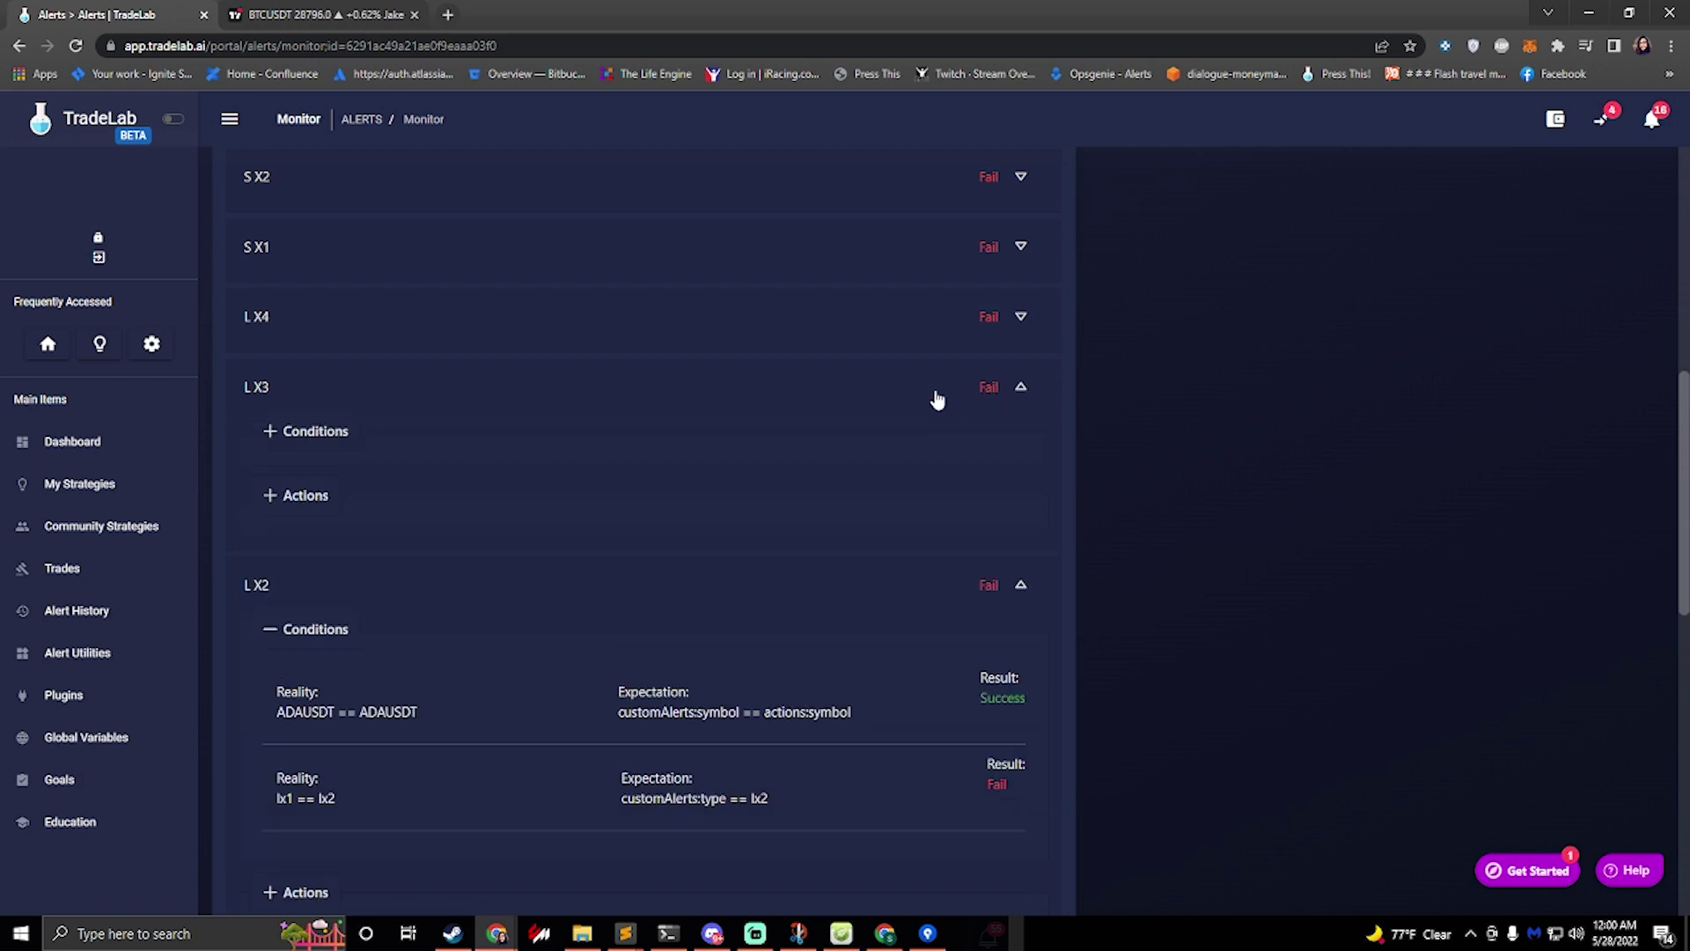
click(290, 432)
scroll(590, 594, down, 7)
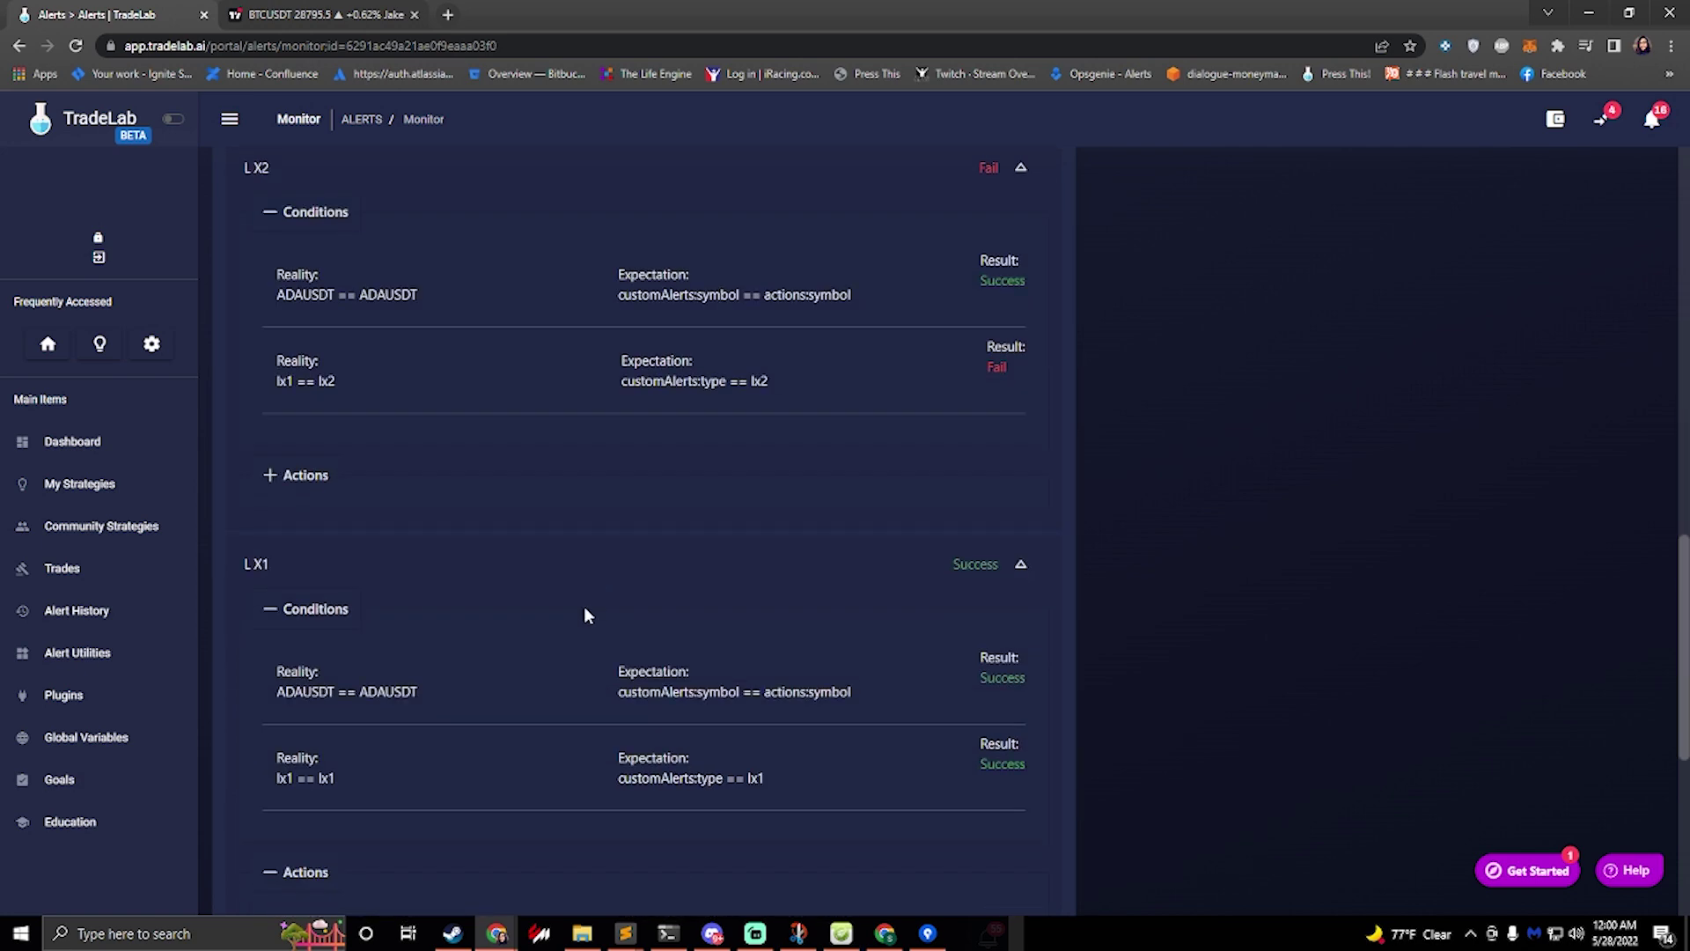
scroll(346, 607, down, 5)
scroll(977, 361, up, 1)
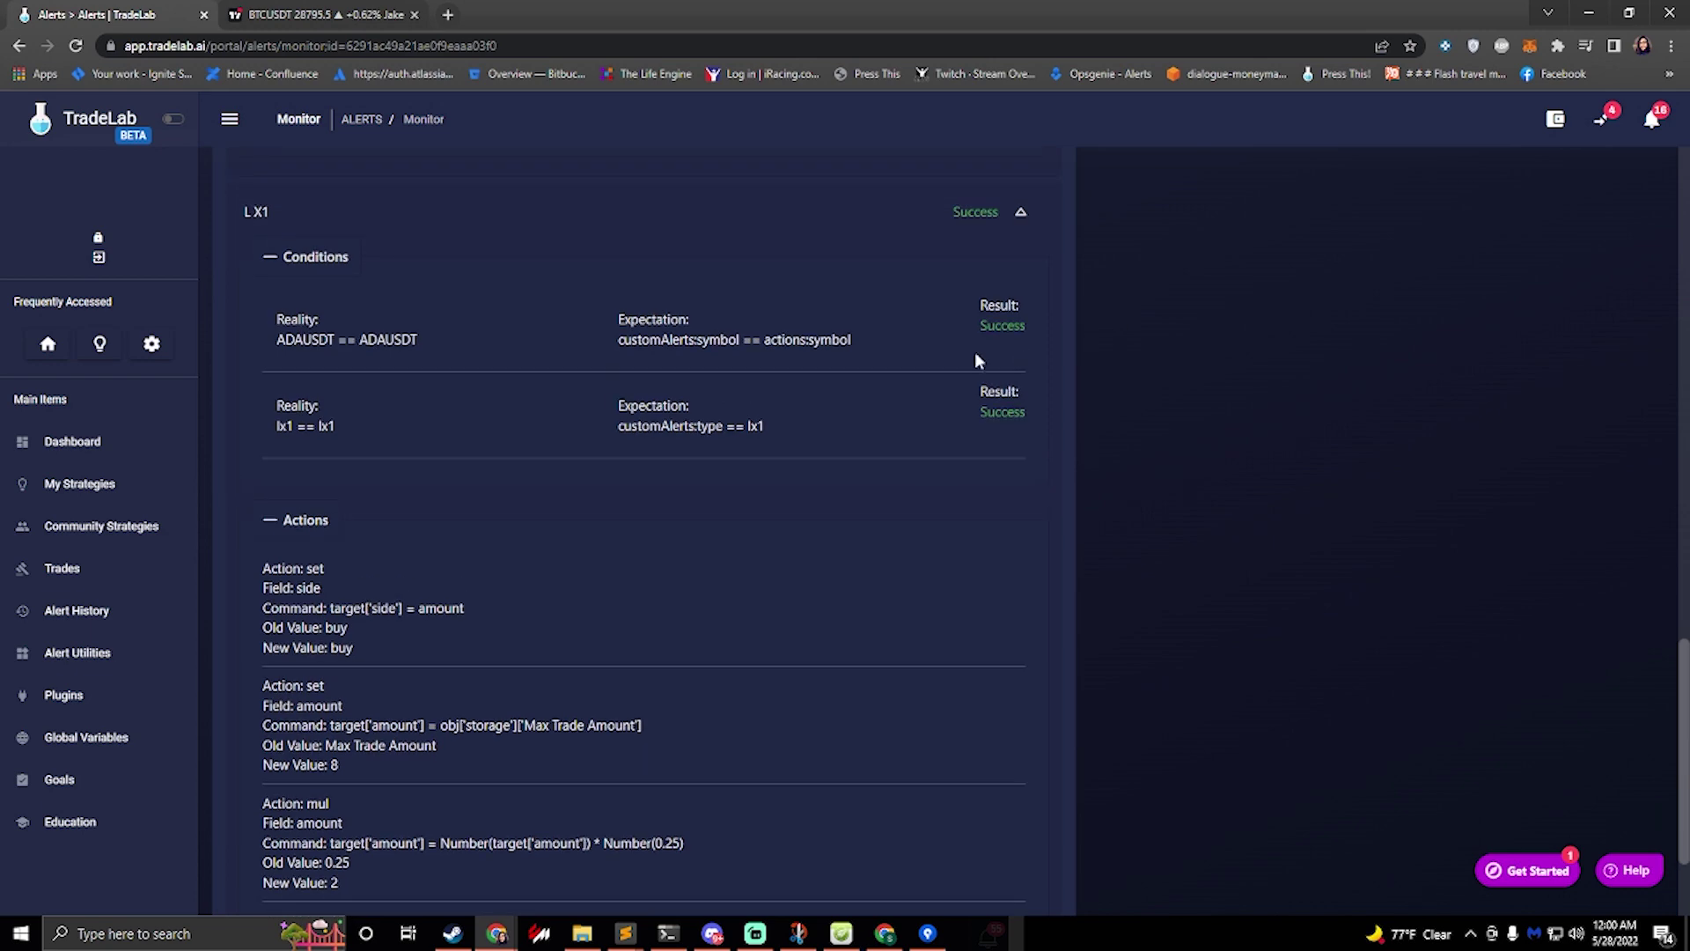
scroll(326, 552, down, 2)
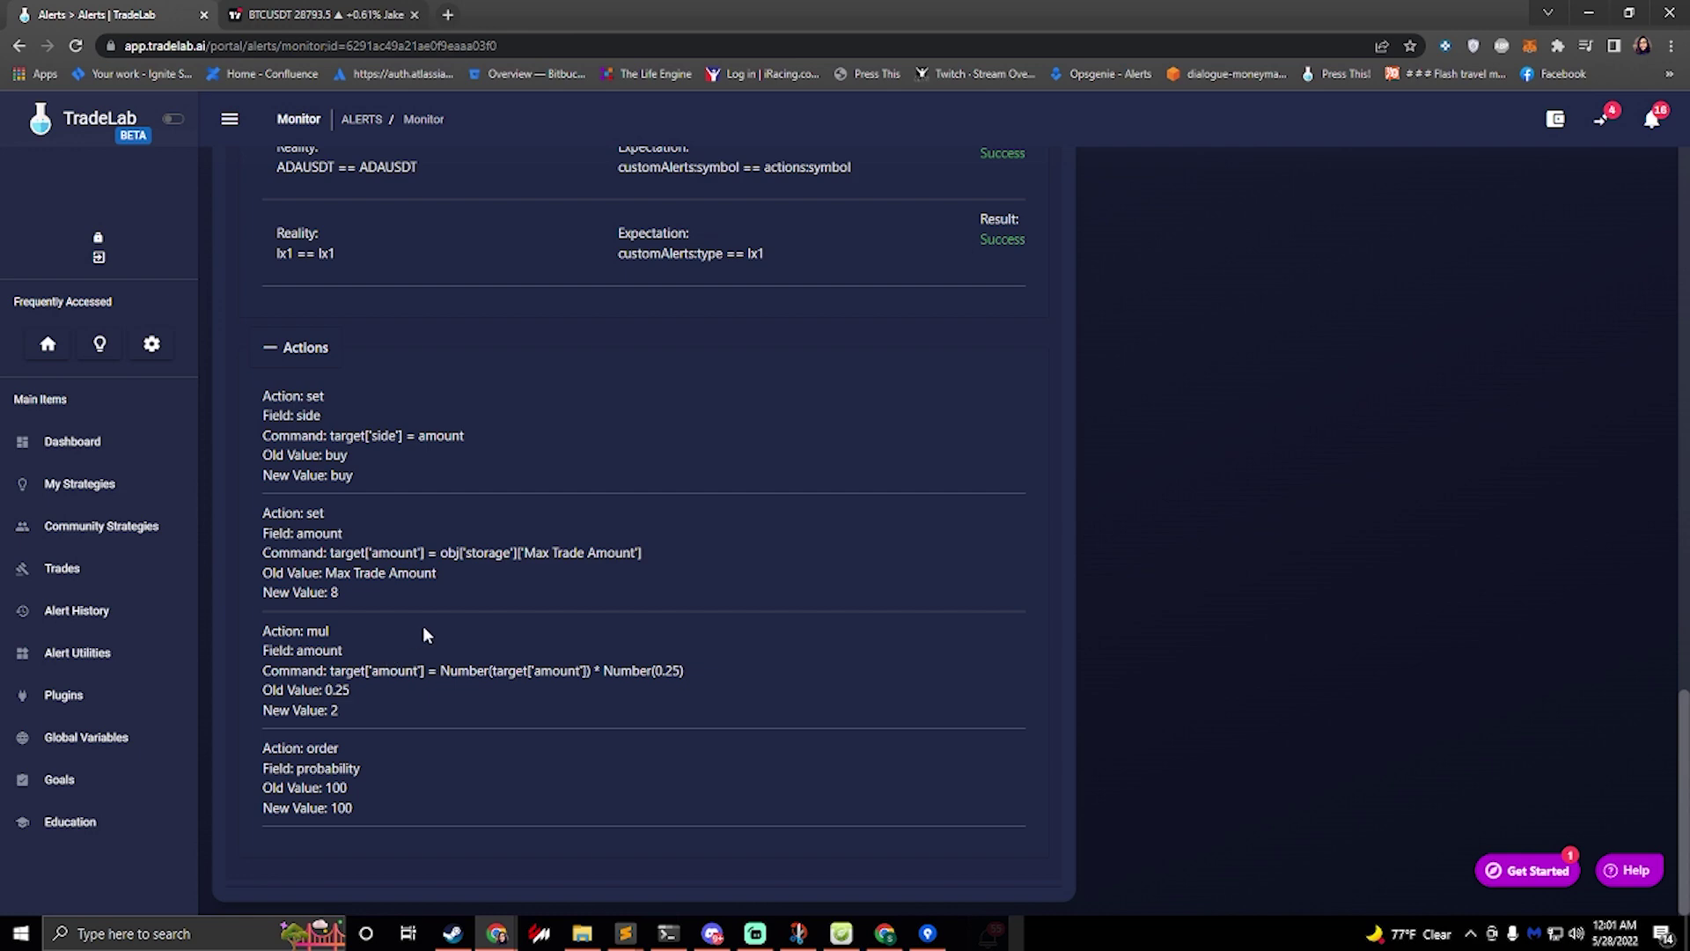
scroll(422, 625, up, 7)
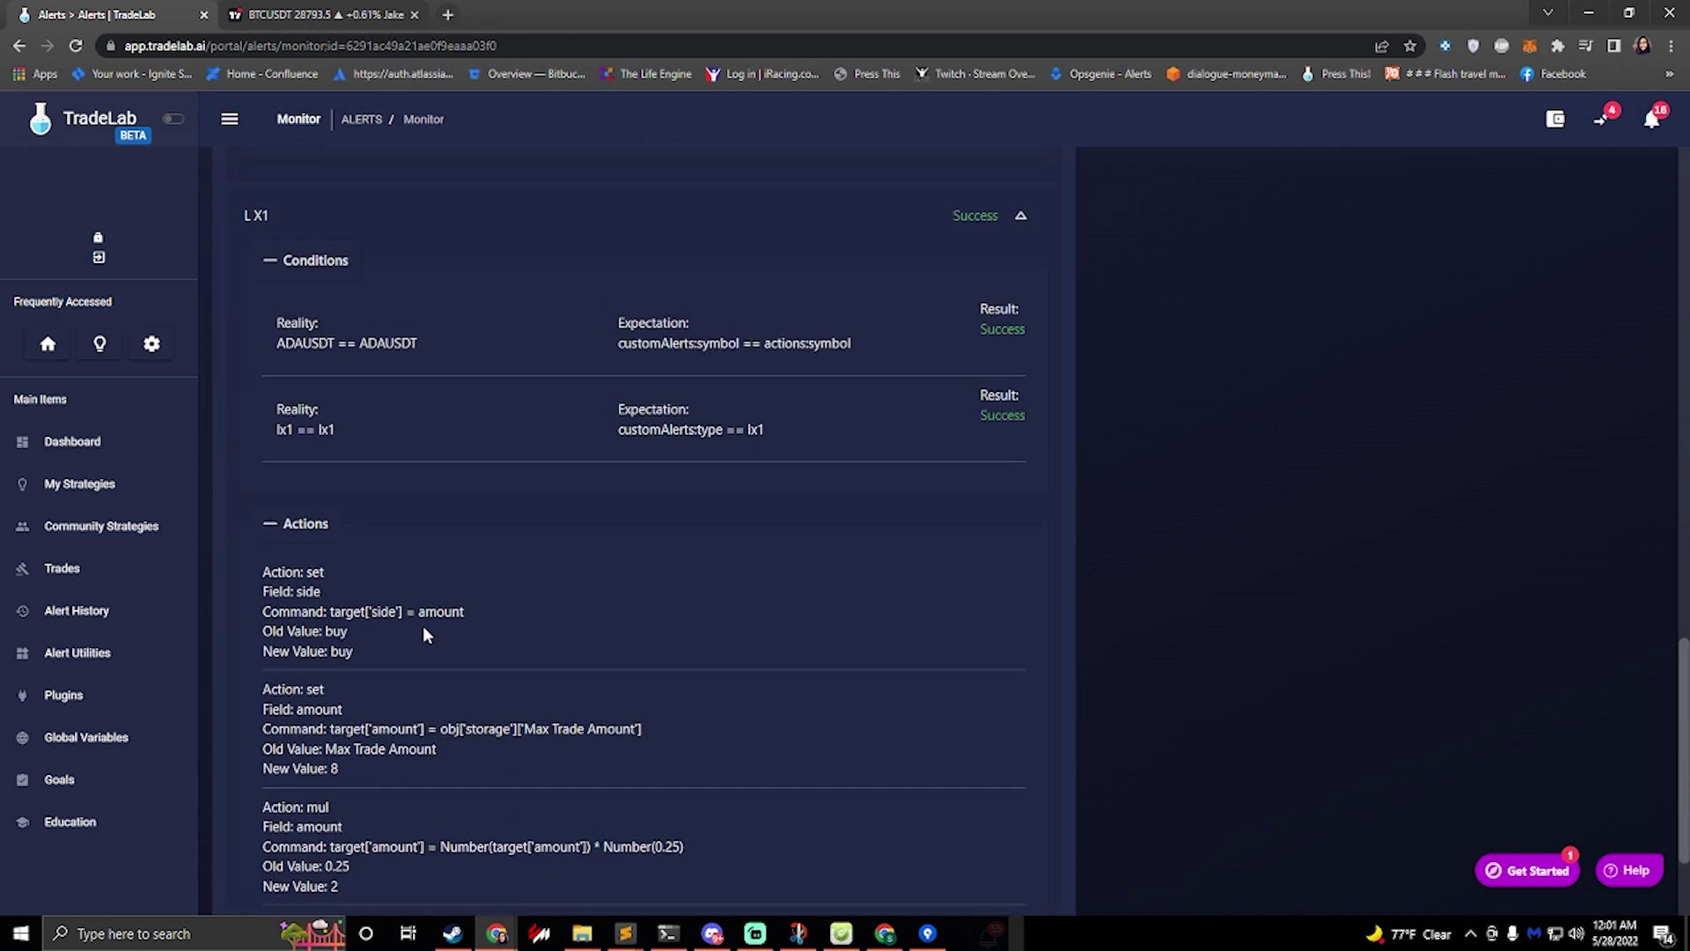
click(93, 611)
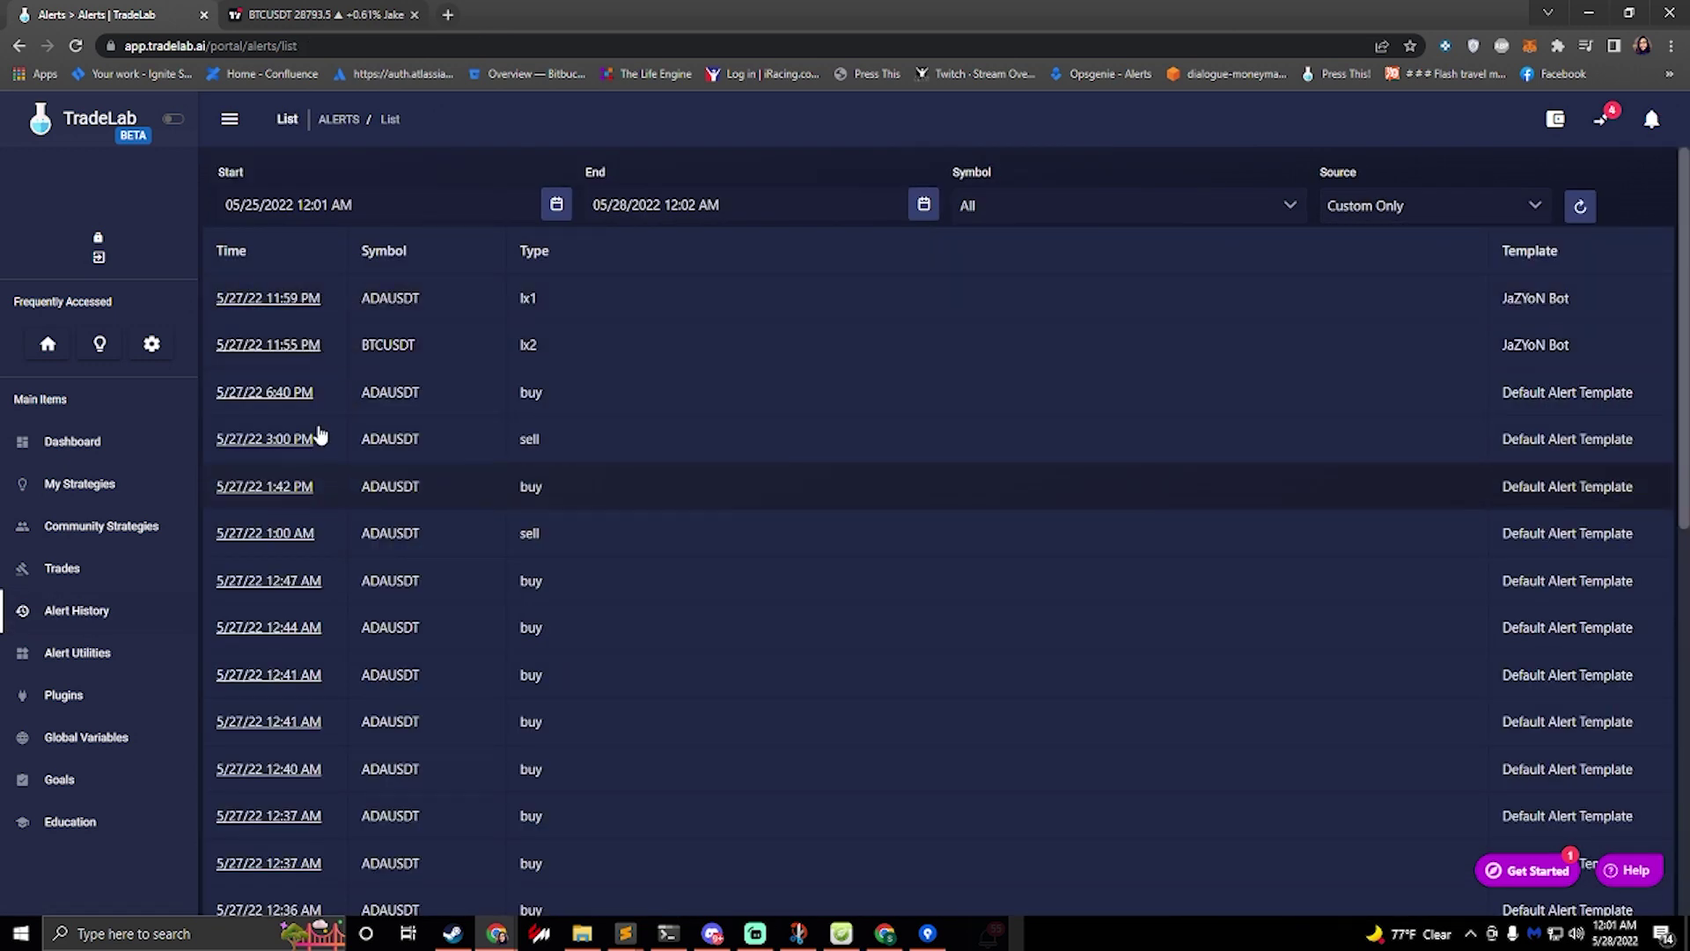
click(280, 346)
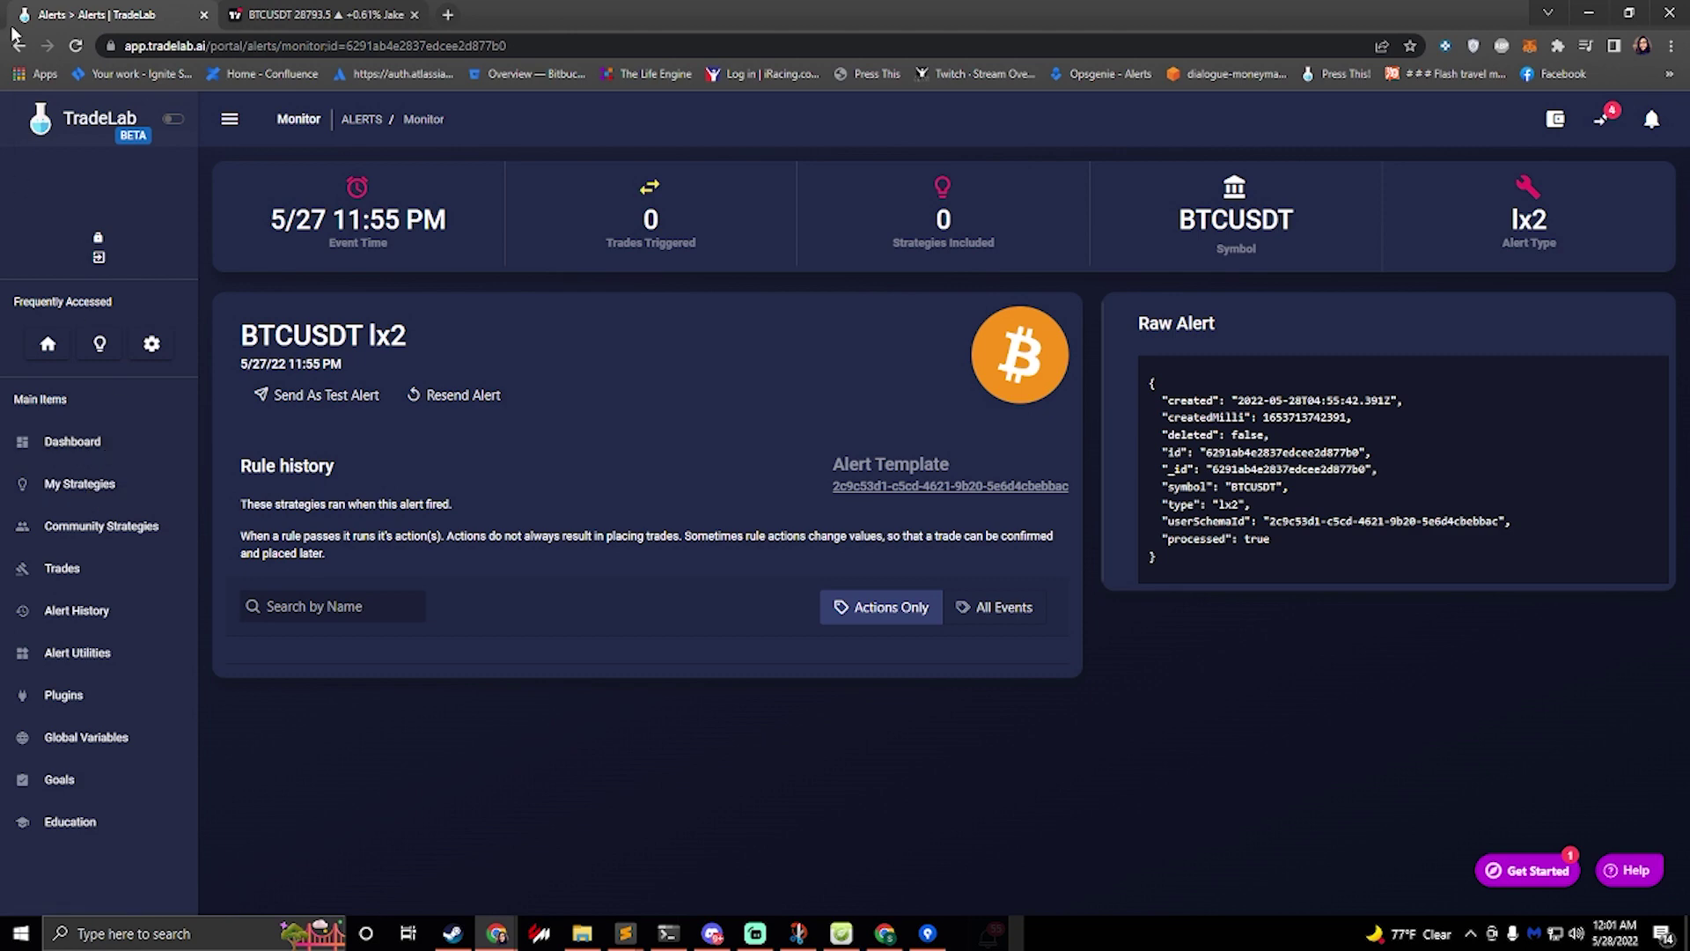
click(19, 46)
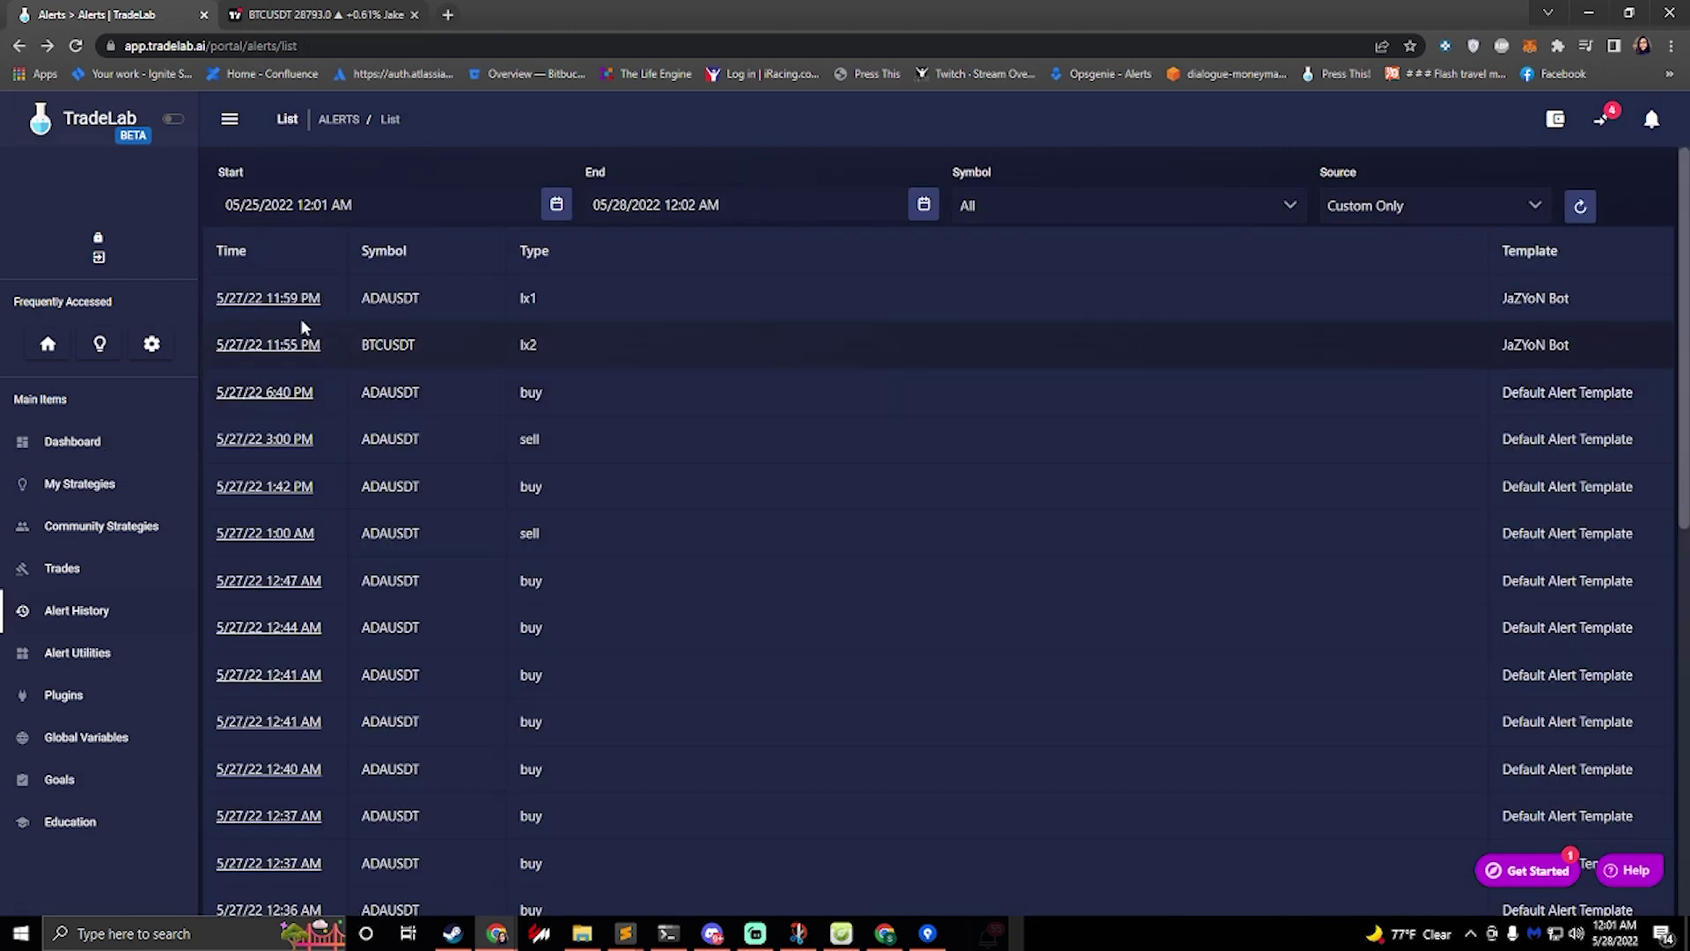
click(267, 300)
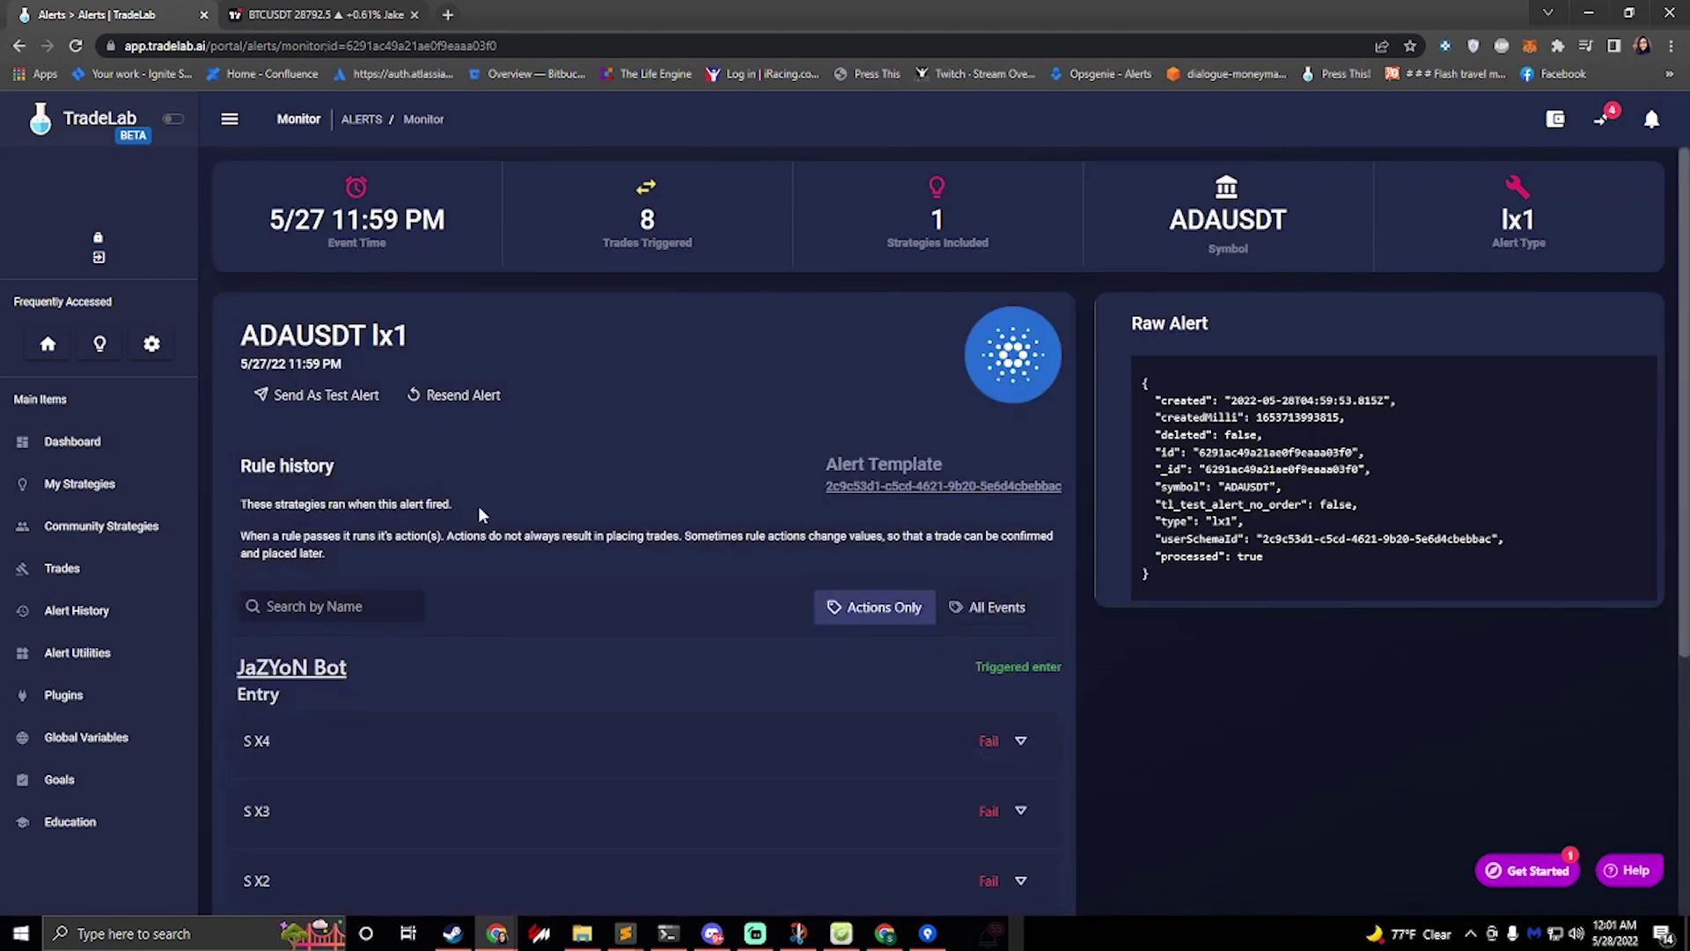
scroll(488, 519, down, 5)
scroll(528, 528, up, 5)
scroll(534, 498, down, 5)
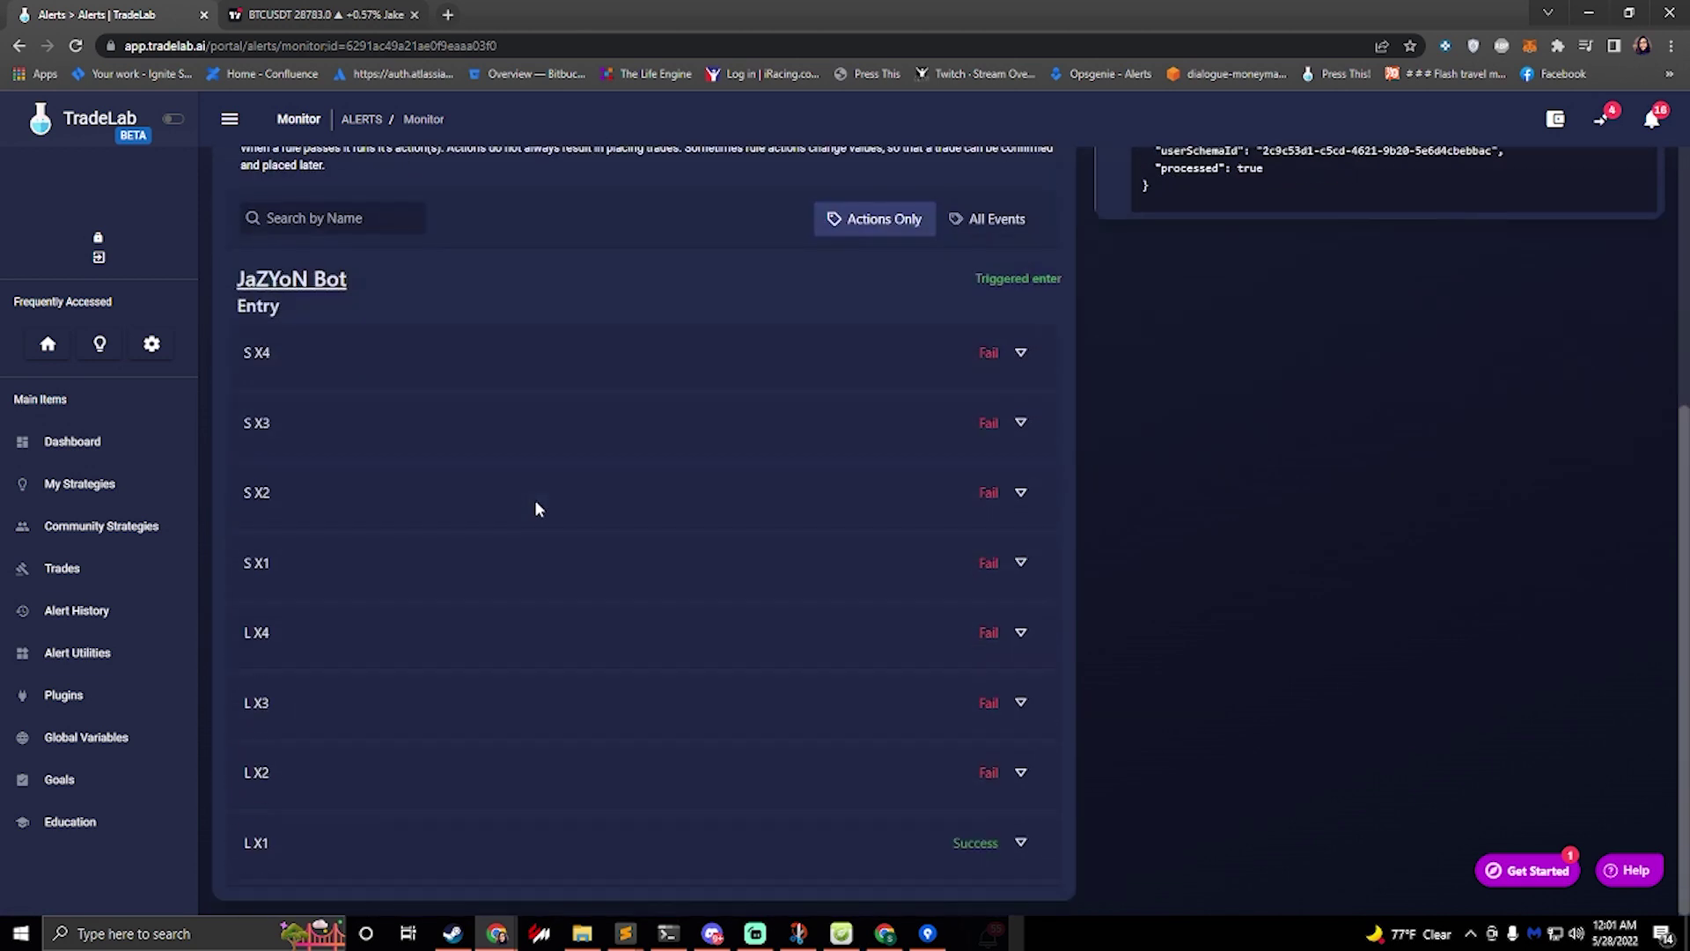
scroll(528, 498, up, 5)
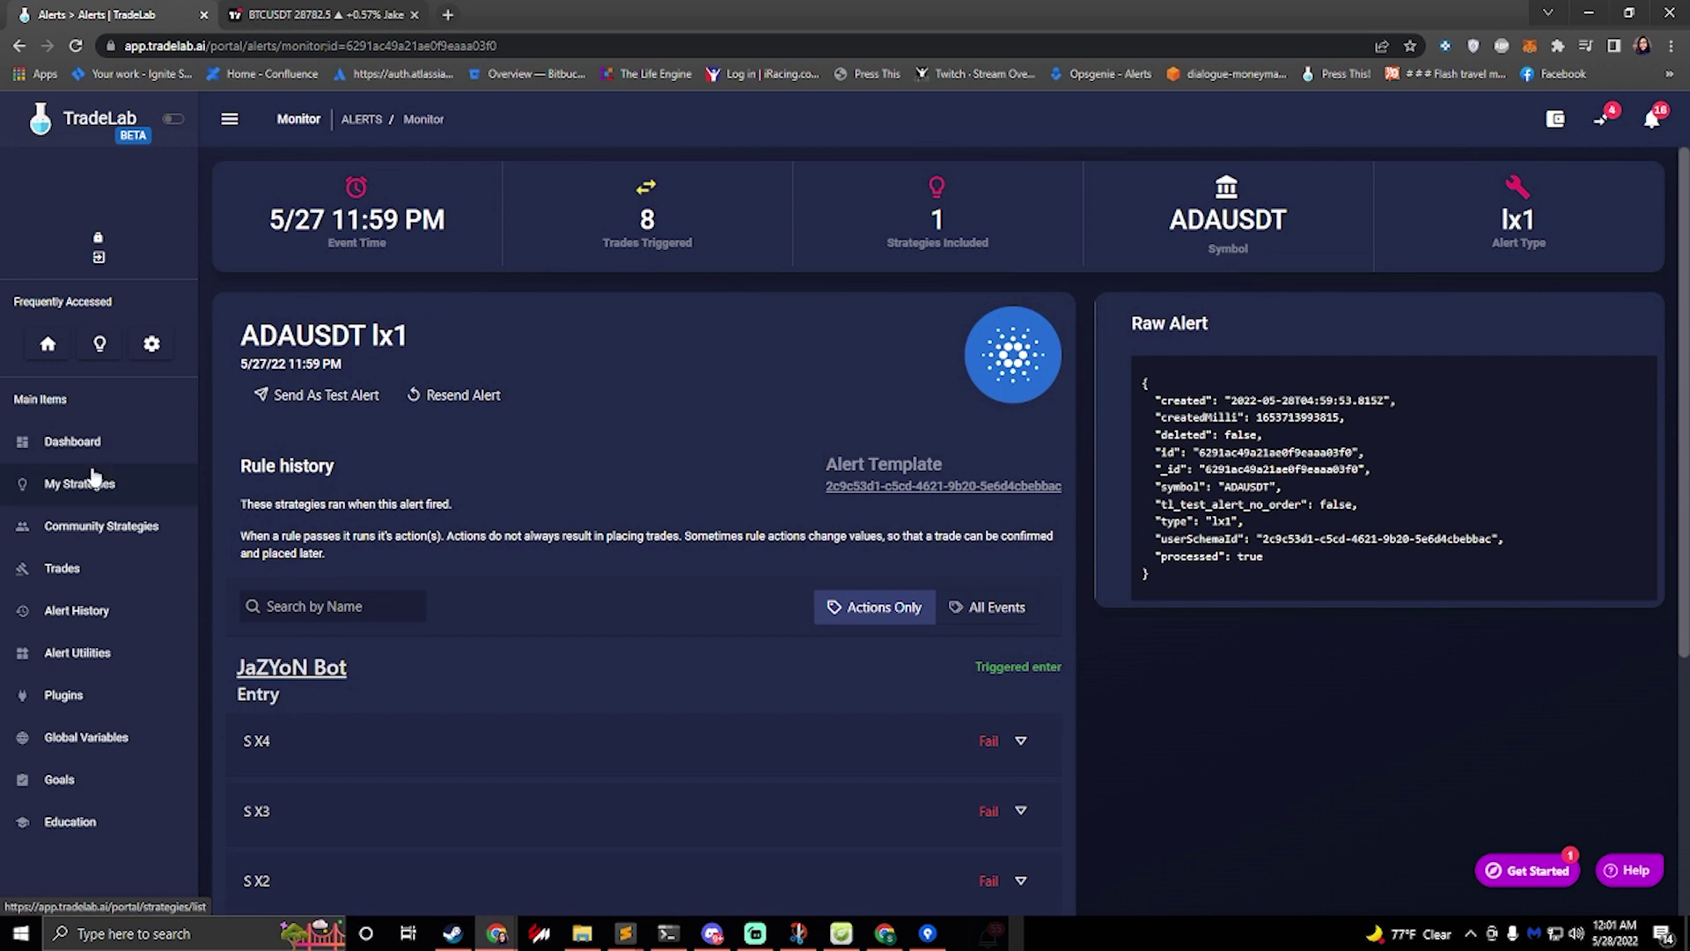
Return to My Strategies and start a search in the Need some Help panel
click(88, 490)
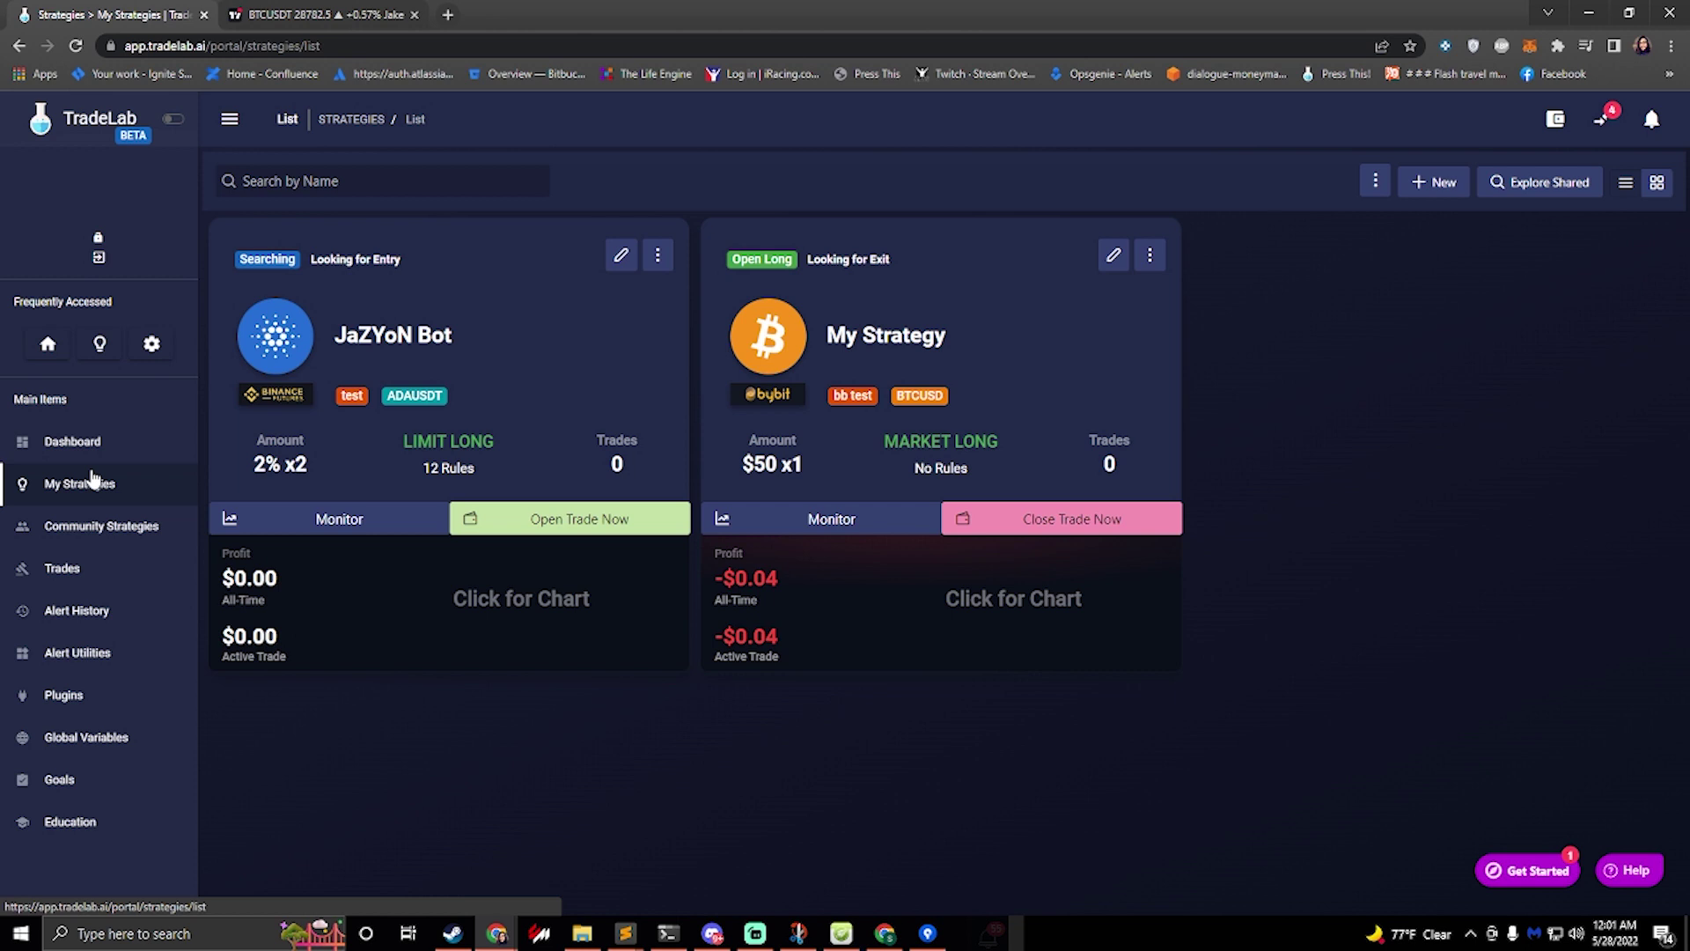
click(1643, 873)
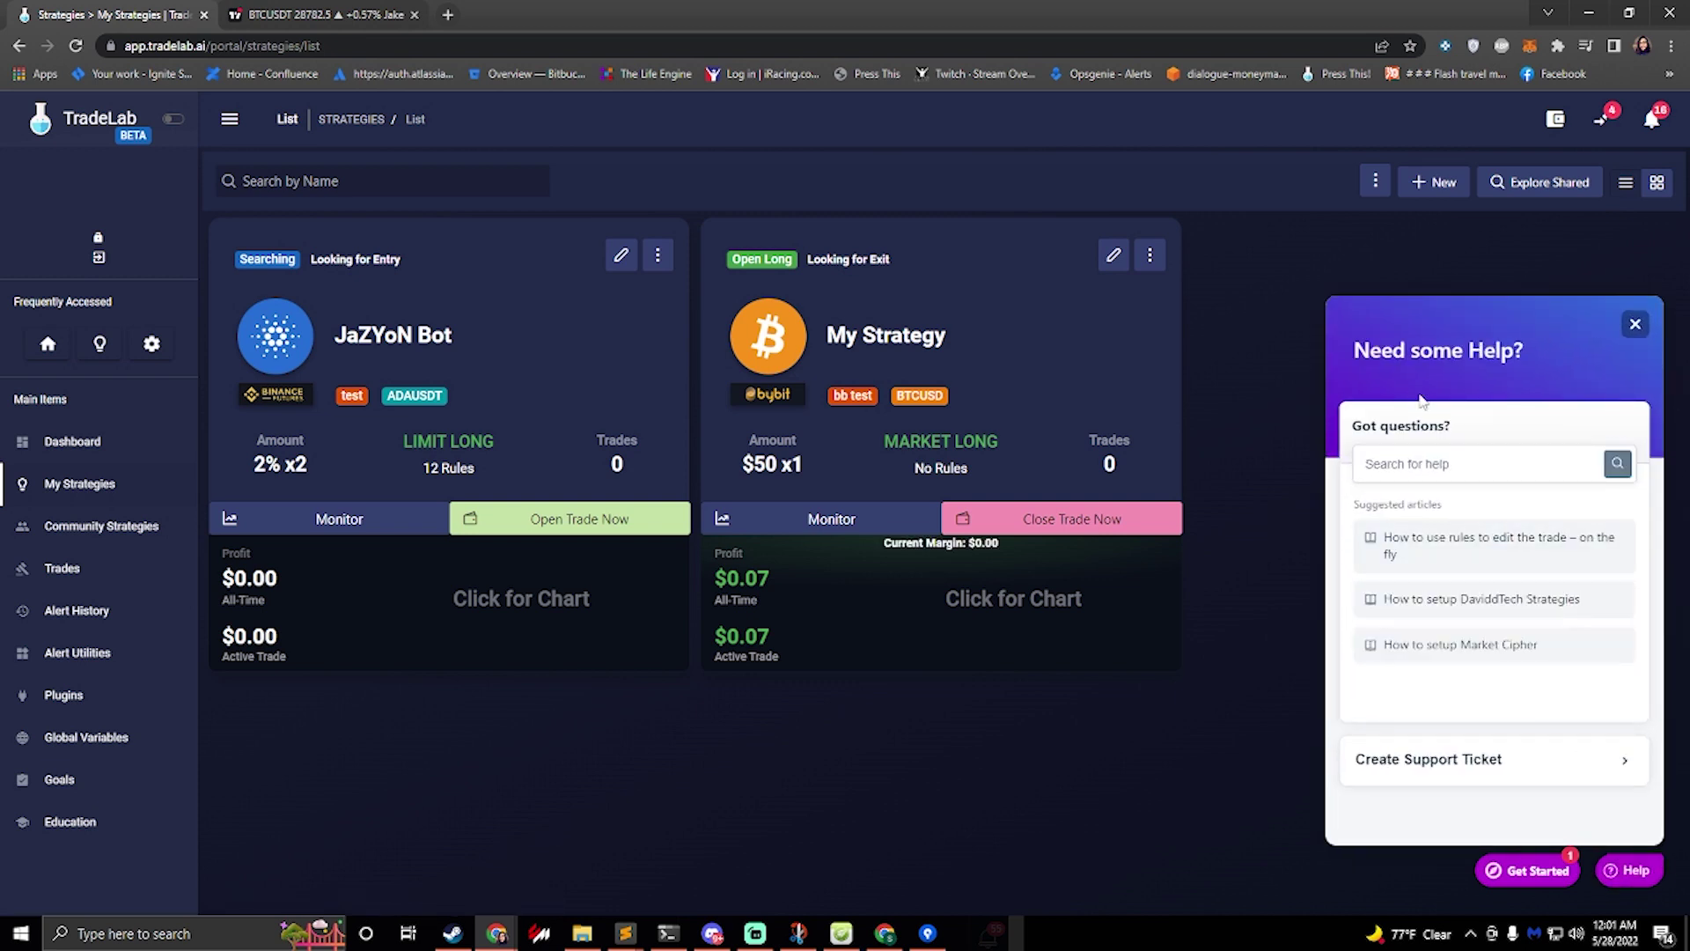
click(1445, 462)
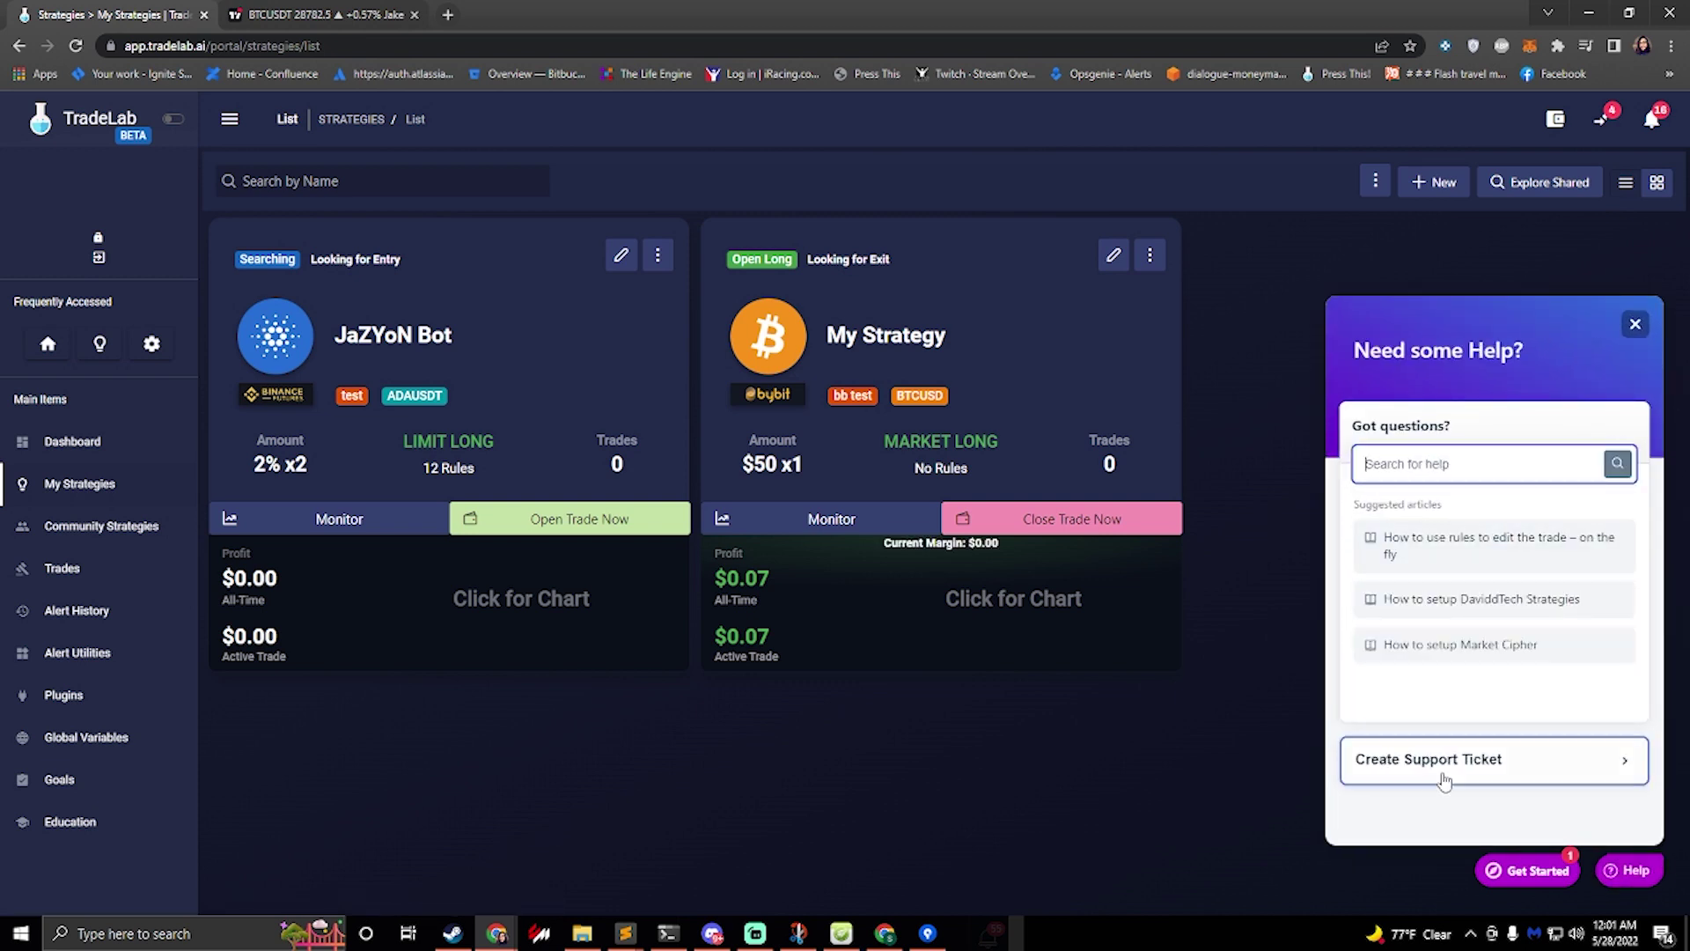